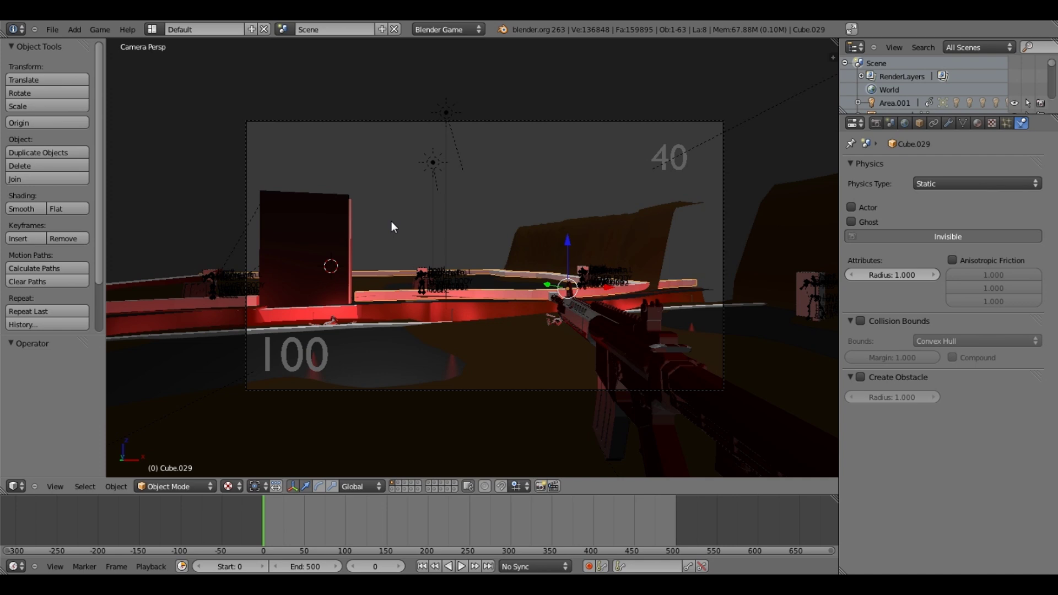
Step: Run the shooter game from the camera view and test moving, aiming, firing and reloading
{"action": "middle_click_drag", "start_coordinate": [392, 220], "coordinate": [621, 274]}
{"action": "key", "text": "KP_0"}
{"action": "key", "text": "p"}
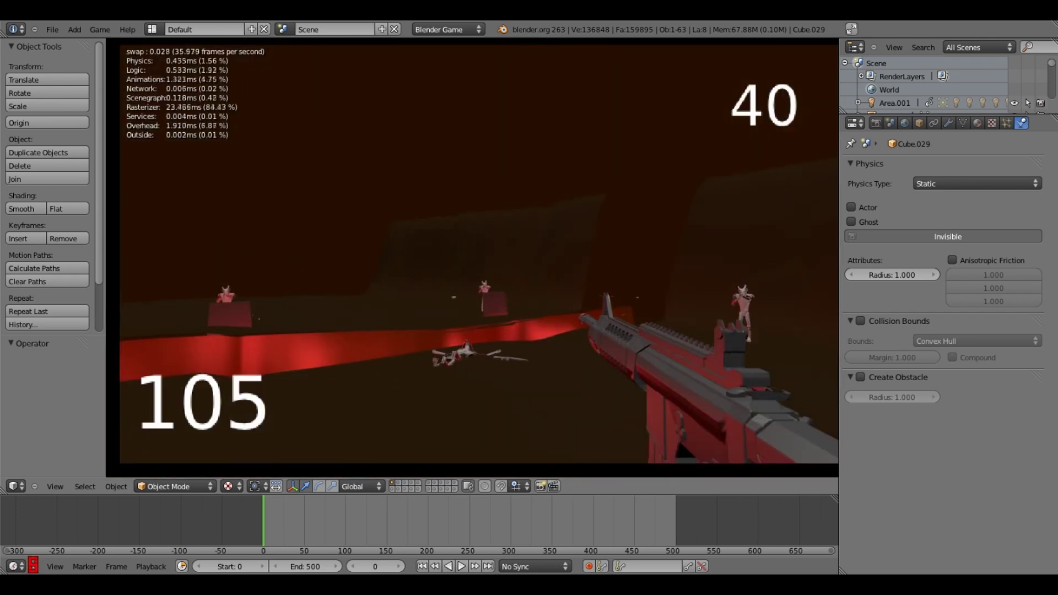
{"action": "key", "text": "w"}
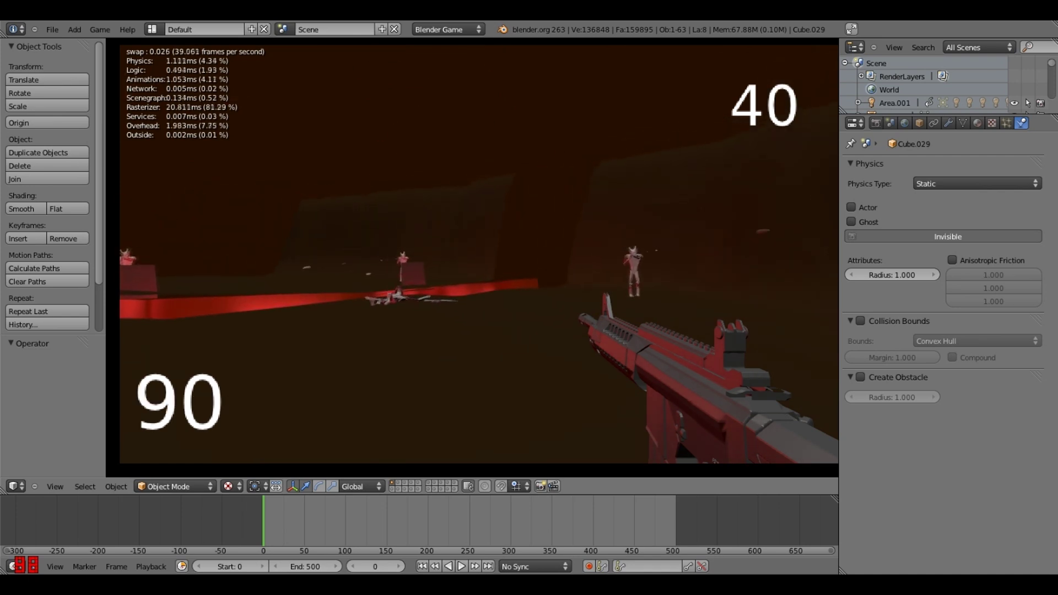
{"action": "right_click", "coordinate": [479, 254]}
{"action": "left_click", "coordinate": [480, 254]}
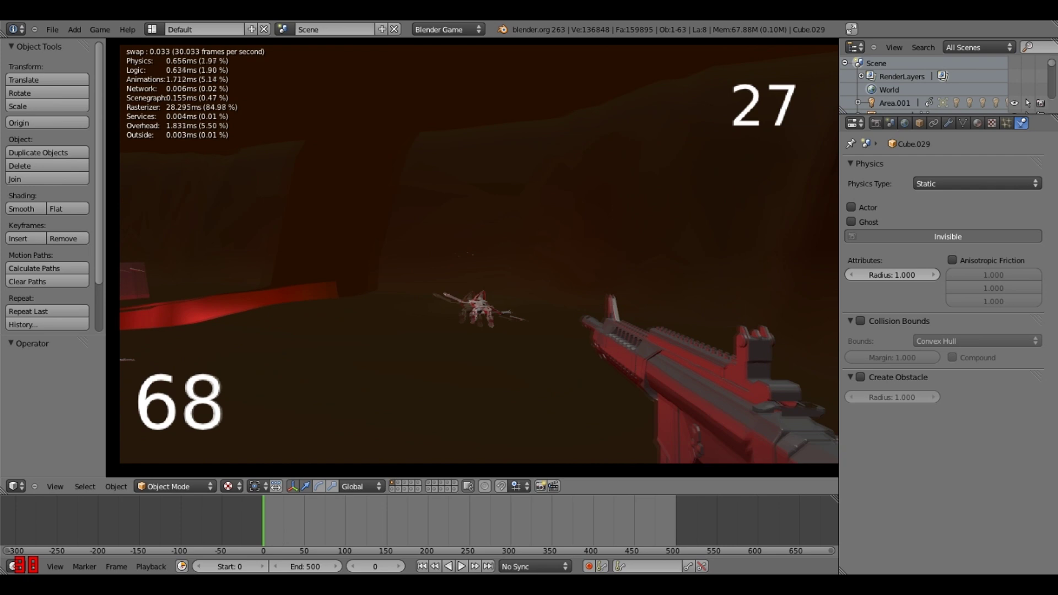
{"action": "key", "text": "r"}
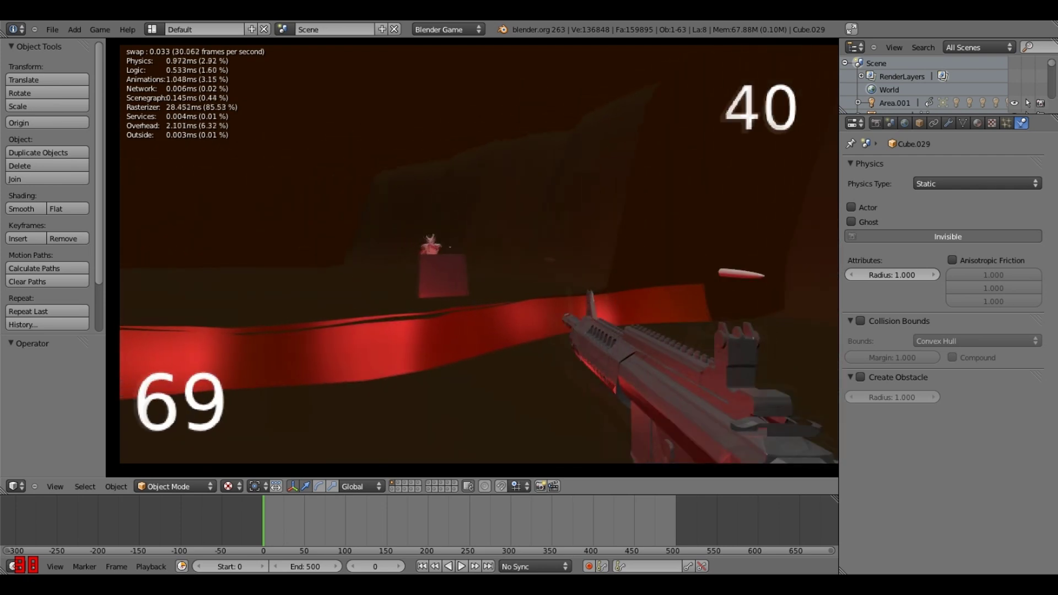
{"action": "right_click", "coordinate": [479, 254]}
{"action": "left_click", "coordinate": [480, 254]}
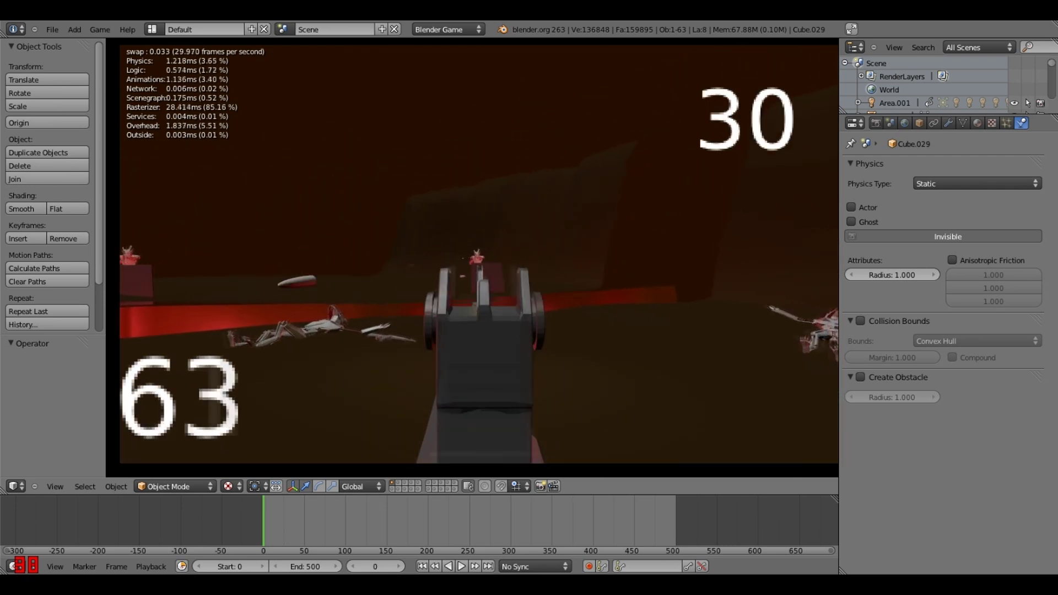
Step: Continue playing across the level while shooting enemies and reloading, and quit the game
{"action": "key", "text": "w"}
{"action": "left_click", "coordinate": [479, 254]}
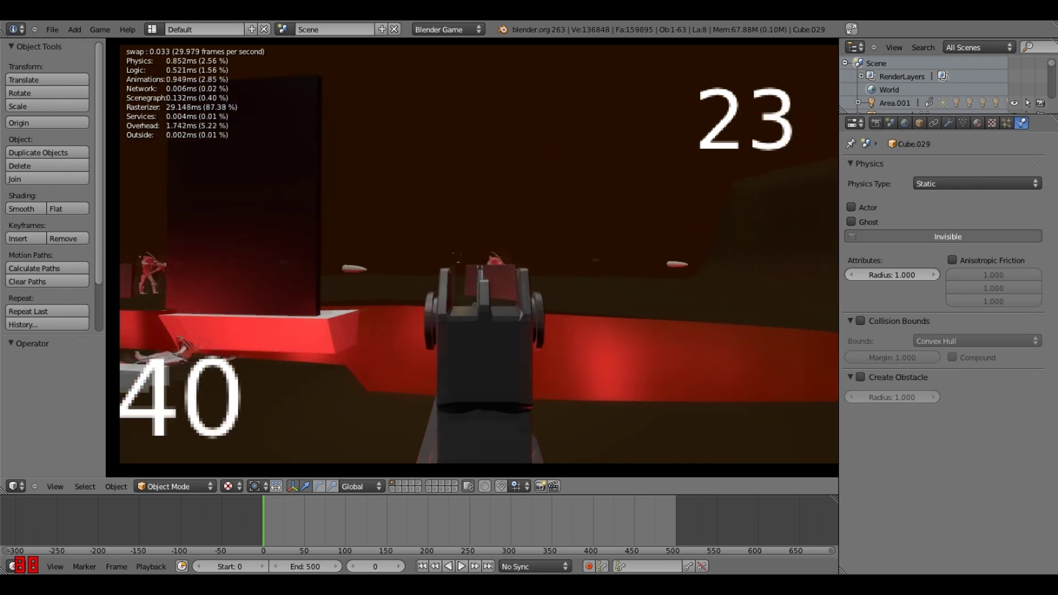
{"action": "key", "text": "w"}
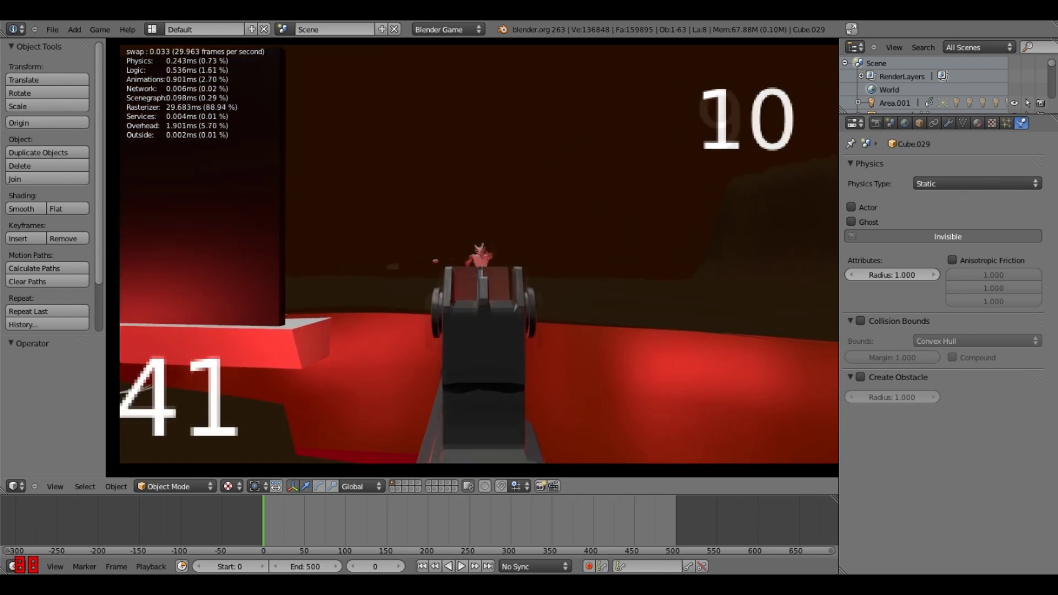
{"action": "key", "text": "r"}
{"action": "key", "text": "w"}
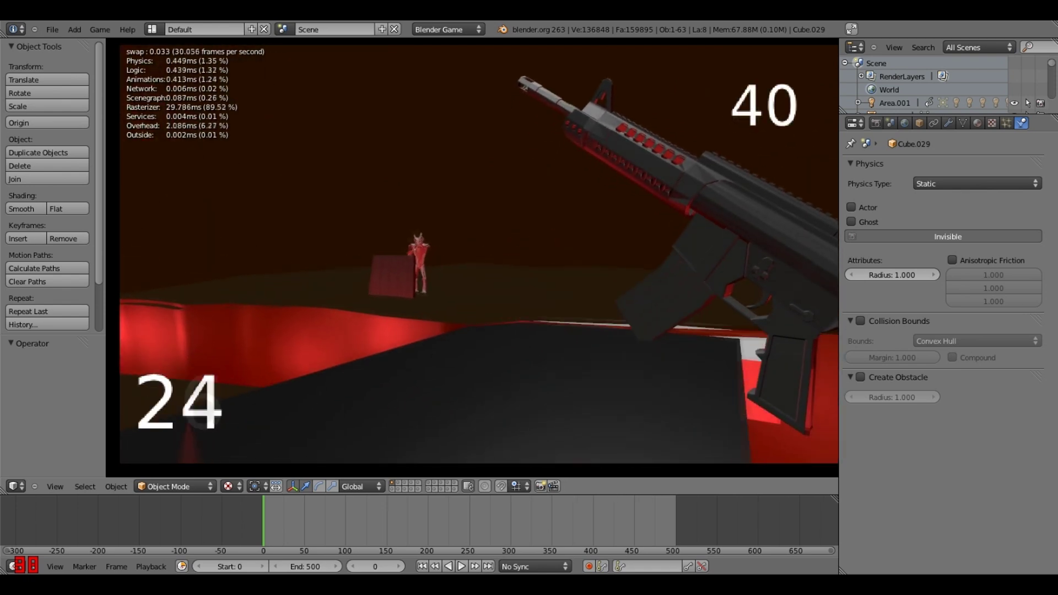
{"action": "key", "text": "w"}
{"action": "left_click", "coordinate": [479, 254]}
{"action": "left_click", "coordinate": [479, 254]}
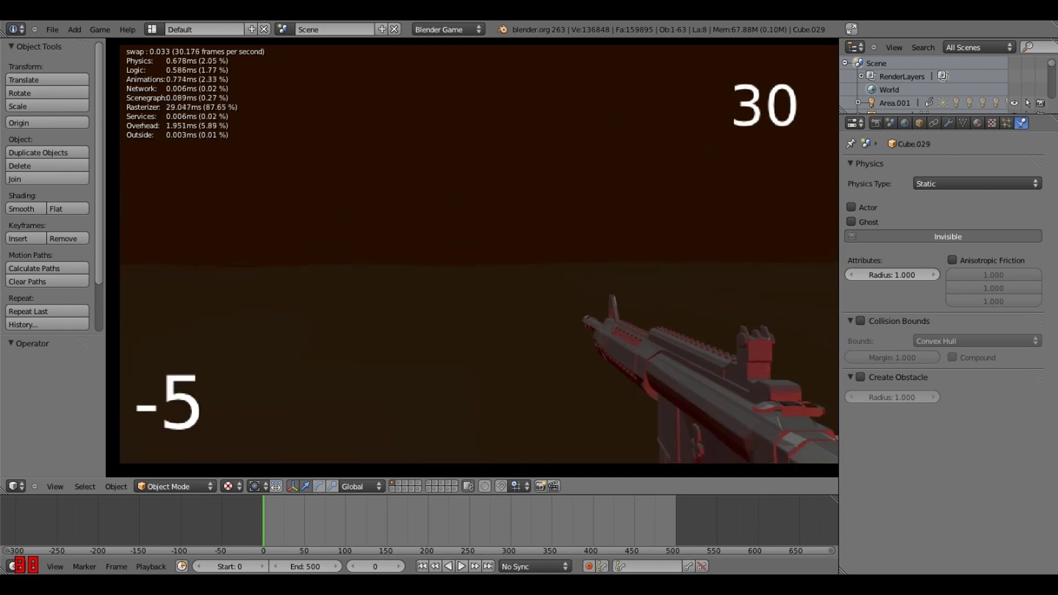
{"action": "key", "text": "w"}
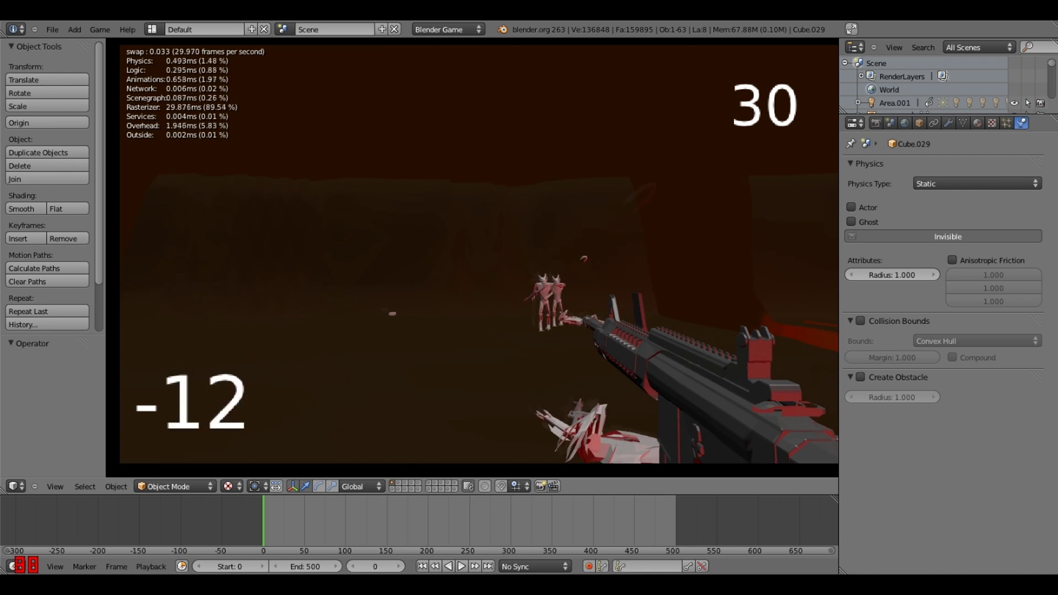
{"action": "key", "text": "Escape"}
Step: Clear the selection and select the player's large sensor box in the level
{"action": "mouse_move", "coordinate": [469, 286]}
{"action": "middle_mouse_down"}
{"action": "mouse_move", "coordinate": [602, 349]}
{"action": "mouse_move", "coordinate": [466, 299]}
{"action": "middle_mouse_up"}
{"action": "key", "text": "a"}
{"action": "scroll", "coordinate": [534, 308], "scroll_direction": "up", "scroll_amount": 2}
{"action": "middle_click_drag", "start_coordinate": [533, 308], "coordinate": [515, 323]}
{"action": "scroll", "coordinate": [366, 263], "scroll_direction": "up", "scroll_amount": 5}
{"action": "middle_click_drag", "start_coordinate": [377, 180], "coordinate": [493, 281]}
{"action": "middle_click_drag", "start_coordinate": [436, 308], "coordinate": [199, 264], "text": "shift"}
{"action": "scroll", "coordinate": [323, 271], "scroll_direction": "up", "scroll_amount": 4}
{"action": "middle_click_drag", "start_coordinate": [422, 322], "coordinate": [487, 298]}
{"action": "middle_click_drag", "start_coordinate": [752, 144], "coordinate": [543, 259]}
{"action": "right_click", "coordinate": [782, 130]}
{"action": "scroll", "coordinate": [782, 131], "scroll_direction": "up", "scroll_amount": 4}
{"action": "right_click", "coordinate": [666, 139]}
Step: Examine the player's sensor box together with the attached rifle, camera and small cubes beneath it
{"action": "scroll", "coordinate": [666, 139], "scroll_direction": "up", "scroll_amount": 1}
{"action": "middle_click_drag", "start_coordinate": [666, 139], "coordinate": [521, 216], "text": "shift"}
{"action": "middle_click_drag", "start_coordinate": [520, 216], "coordinate": [596, 248]}
{"action": "scroll", "coordinate": [524, 274], "scroll_direction": "down", "scroll_amount": 2}
{"action": "middle_click_drag", "start_coordinate": [518, 270], "coordinate": [392, 255]}
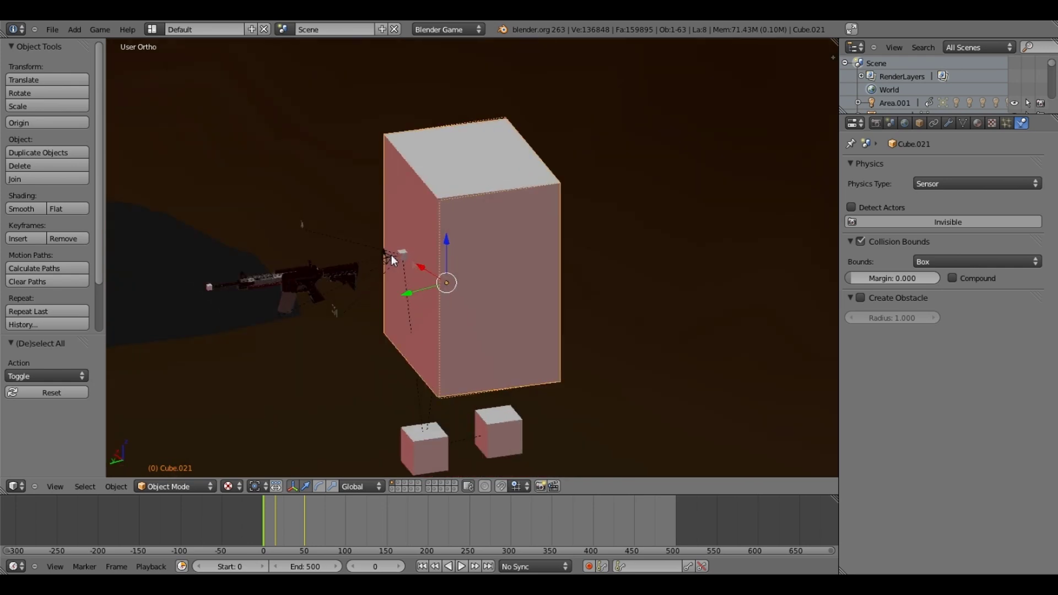
{"action": "scroll", "coordinate": [408, 251], "scroll_direction": "up", "scroll_amount": 3}
{"action": "middle_click_drag", "start_coordinate": [457, 235], "coordinate": [494, 217], "text": "shift"}
{"action": "middle_click_drag", "start_coordinate": [421, 257], "coordinate": [527, 227], "text": "shift"}
{"action": "scroll", "coordinate": [468, 225], "scroll_direction": "down", "scroll_amount": 1}
{"action": "scroll", "coordinate": [482, 238], "scroll_direction": "down", "scroll_amount": 2}
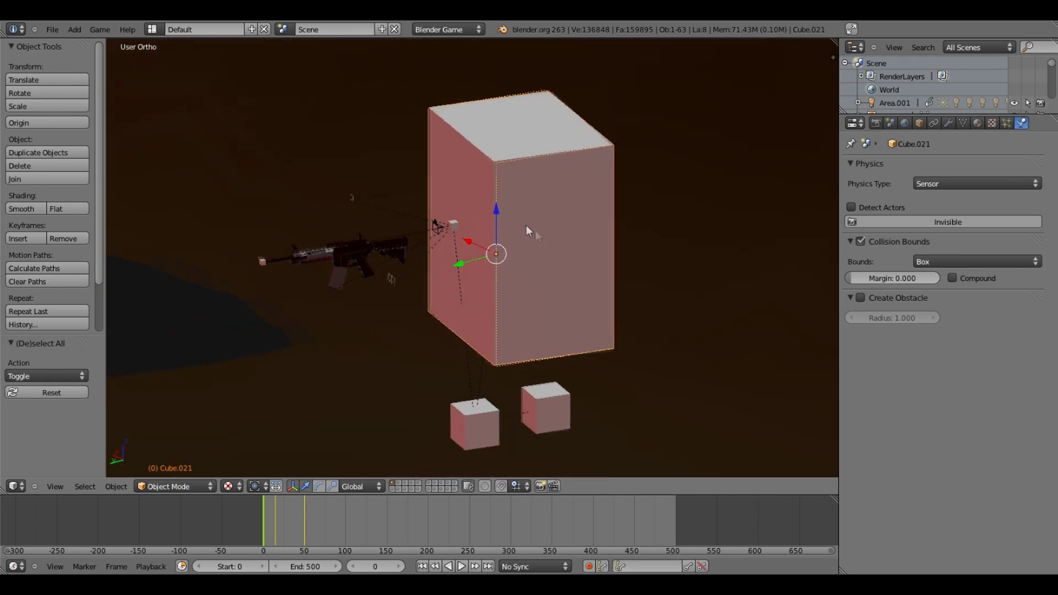
{"action": "scroll", "coordinate": [504, 187], "scroll_direction": "down", "scroll_amount": 4}
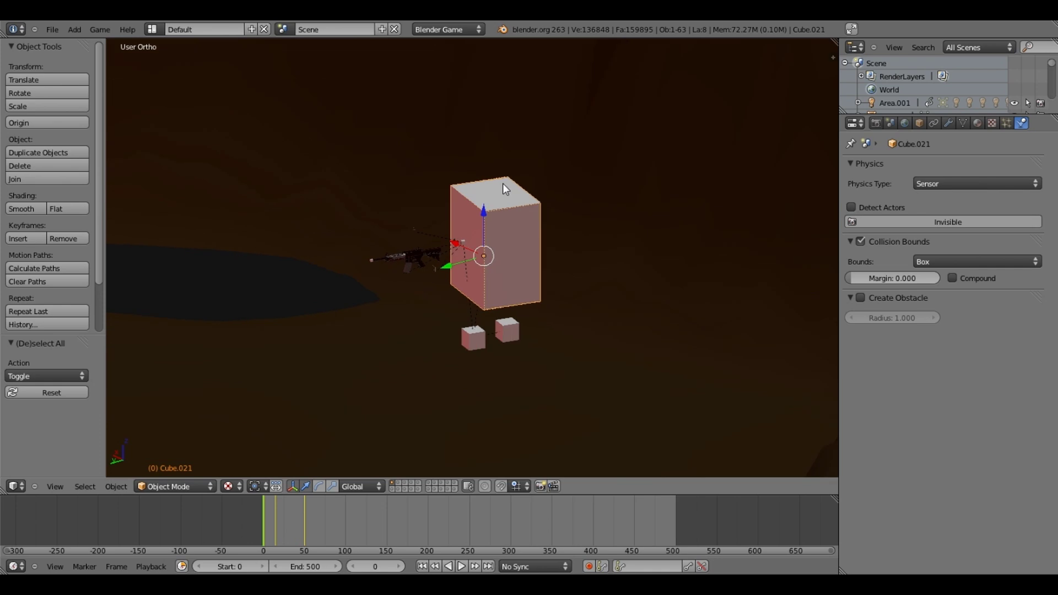
{"action": "scroll", "coordinate": [450, 237], "scroll_direction": "up", "scroll_amount": 4}
{"action": "middle_click_drag", "start_coordinate": [449, 237], "coordinate": [317, 232]}
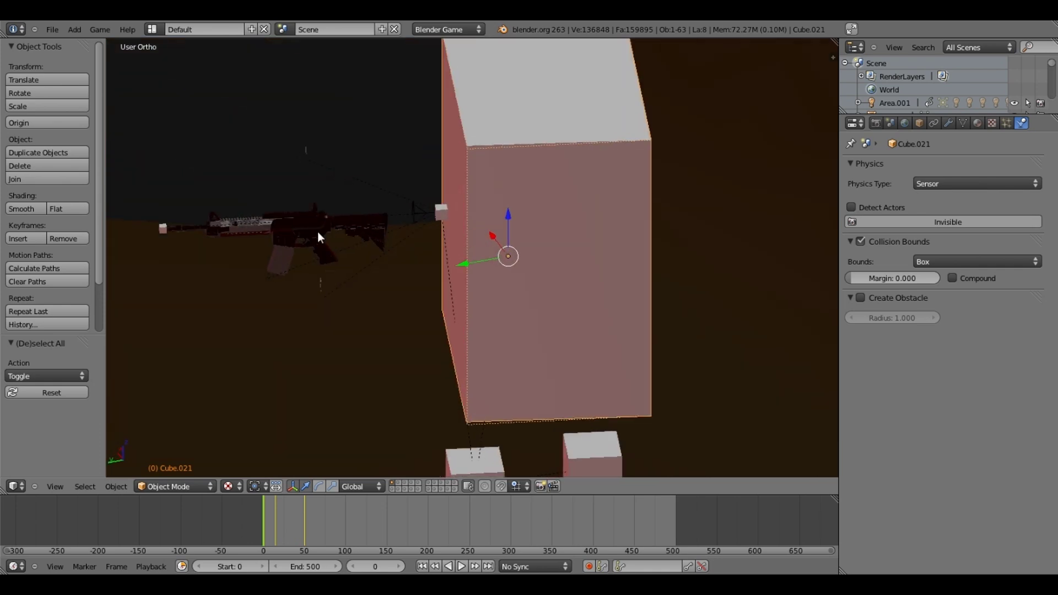
Step: Select the health counter text and examine its placement by the camera and the surrounding level
{"action": "right_click", "coordinate": [315, 288]}
{"action": "key", "text": "g"}
{"action": "key", "text": "y"}
{"action": "right_click", "coordinate": [349, 297]}
{"action": "middle_click_drag", "start_coordinate": [352, 293], "coordinate": [457, 299]}
{"action": "scroll", "coordinate": [469, 275], "scroll_direction": "up", "scroll_amount": 3}
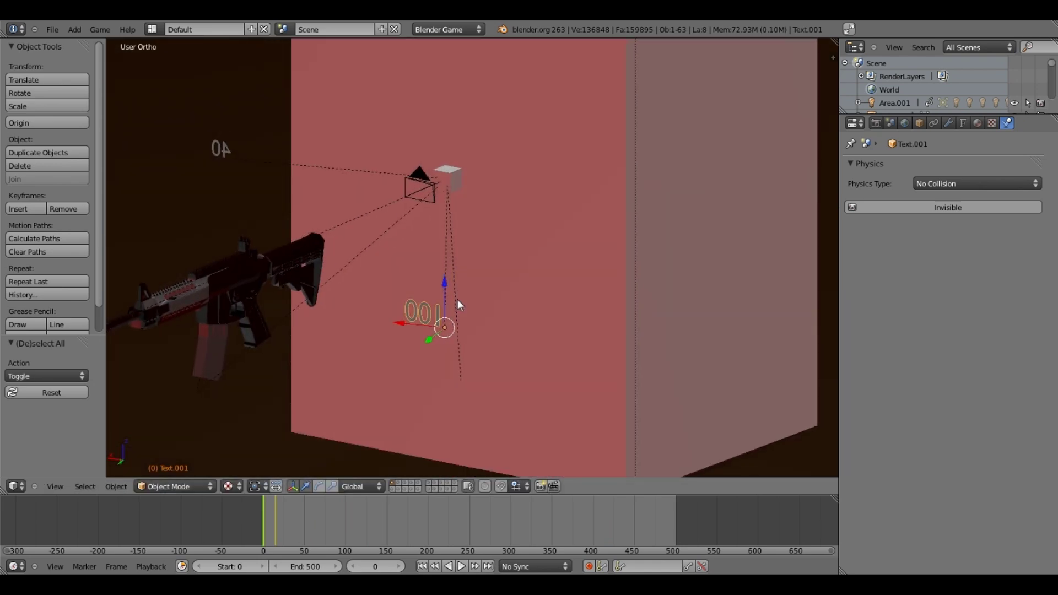
{"action": "middle_click_drag", "start_coordinate": [458, 299], "coordinate": [302, 354]}
{"action": "scroll", "coordinate": [313, 325], "scroll_direction": "down", "scroll_amount": 6}
{"action": "middle_click_drag", "start_coordinate": [312, 318], "coordinate": [239, 319]}
{"action": "scroll", "coordinate": [261, 309], "scroll_direction": "up", "scroll_amount": 8}
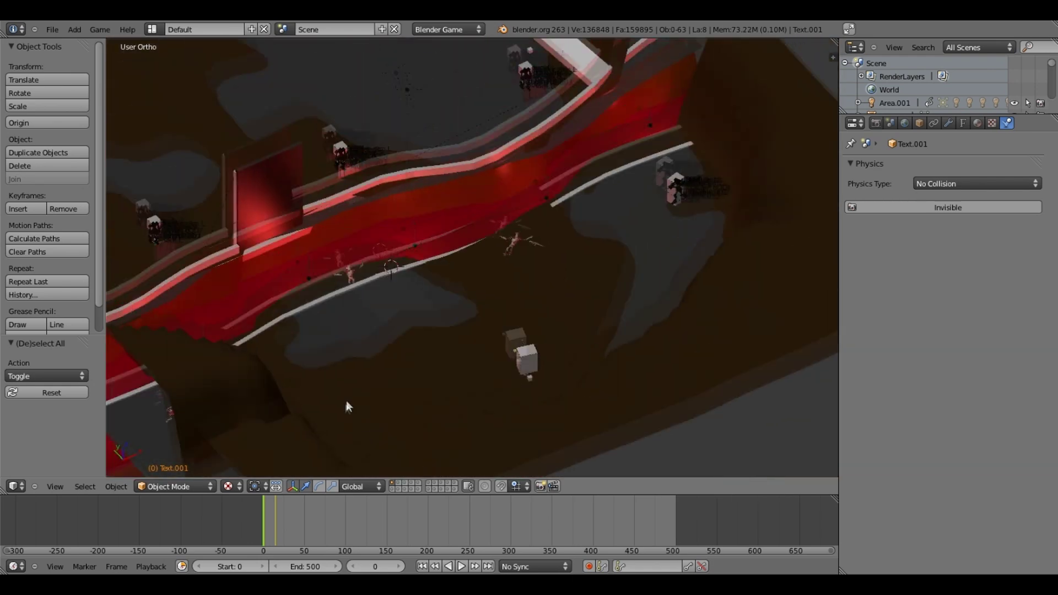
Step: Start a new file by reloading the start-up scene
{"action": "left_click", "coordinate": [55, 31]}
{"action": "left_click", "coordinate": [57, 43]}
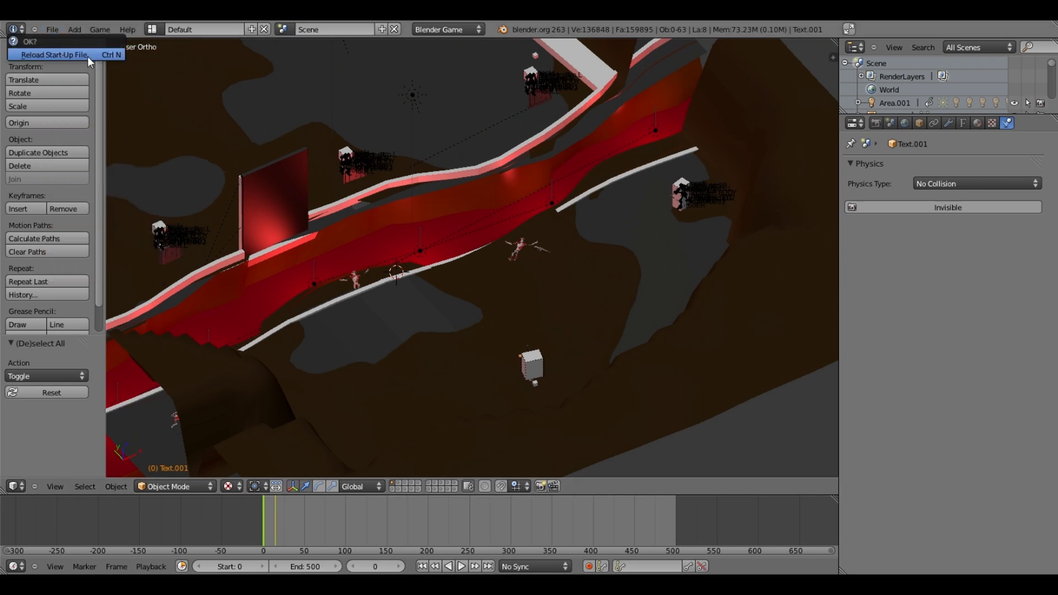
{"action": "left_click", "coordinate": [88, 56]}
{"action": "scroll", "coordinate": [396, 230], "scroll_direction": "up", "scroll_amount": 5}
{"action": "middle_click_drag", "start_coordinate": [409, 237], "coordinate": [322, 264]}
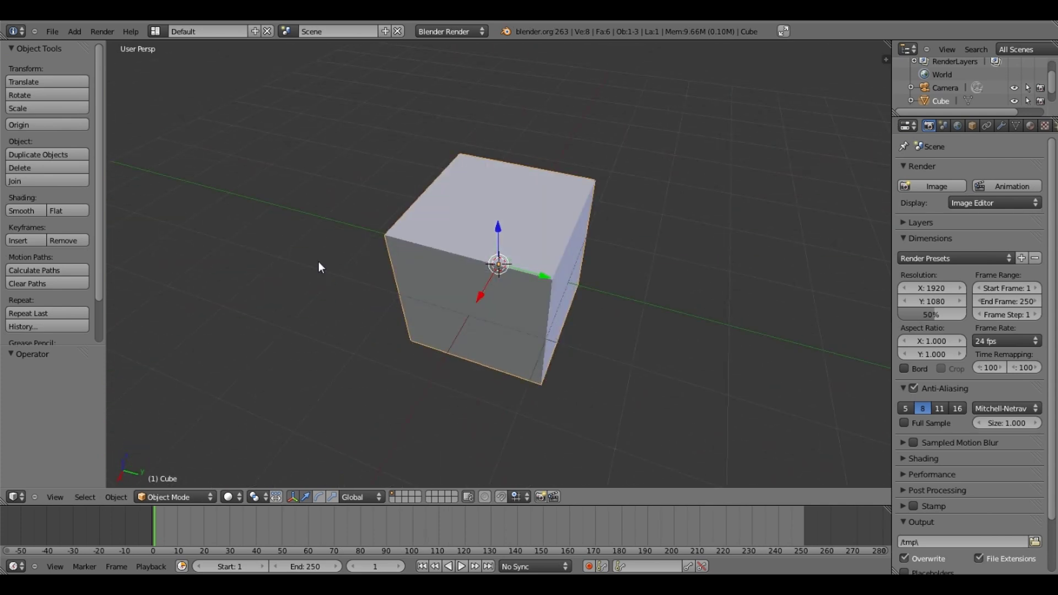
{"action": "scroll", "coordinate": [321, 265], "scroll_direction": "up", "scroll_amount": 6}
{"action": "scroll", "coordinate": [369, 287], "scroll_direction": "down", "scroll_amount": 8}
{"action": "middle_click_drag", "start_coordinate": [442, 342], "coordinate": [624, 314]}
{"action": "scroll", "coordinate": [475, 348], "scroll_direction": "up", "scroll_amount": 4}
{"action": "scroll", "coordinate": [549, 305], "scroll_direction": "down", "scroll_amount": 3}
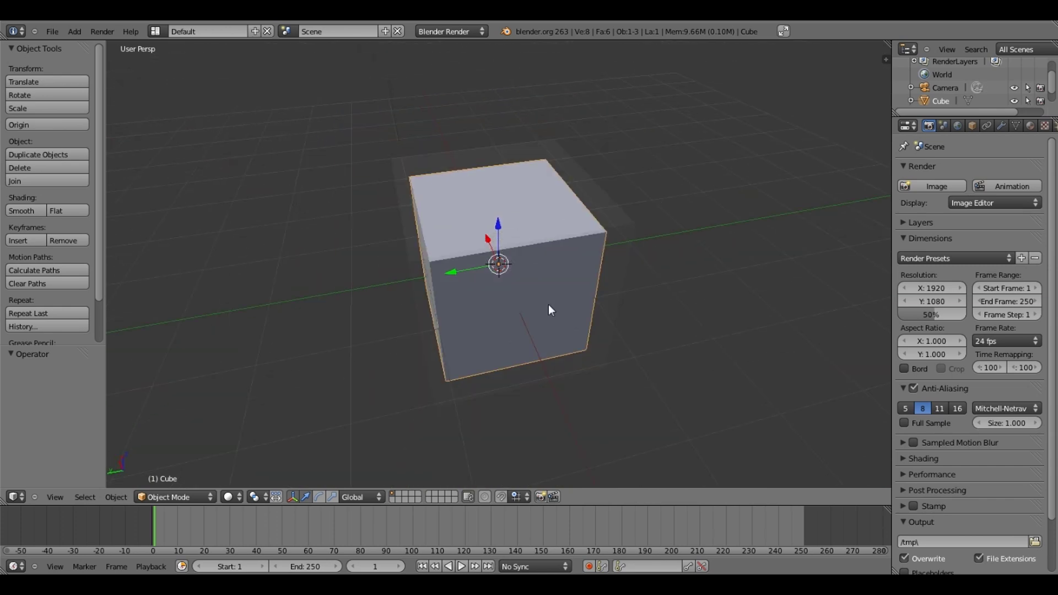
Step: Scale the default cube by 0.5
{"action": "mouse_move", "coordinate": [549, 305]}
{"action": "middle_mouse_down"}
{"action": "mouse_move", "coordinate": [558, 263]}
{"action": "mouse_move", "coordinate": [622, 262]}
{"action": "mouse_move", "coordinate": [526, 294]}
{"action": "mouse_move", "coordinate": [617, 259]}
{"action": "mouse_move", "coordinate": [533, 203]}
{"action": "mouse_move", "coordinate": [568, 193]}
{"action": "mouse_move", "coordinate": [550, 224]}
{"action": "mouse_move", "coordinate": [506, 247]}
{"action": "middle_mouse_up"}
{"action": "scroll", "coordinate": [627, 259], "scroll_direction": "up", "scroll_amount": 2}
{"action": "scroll", "coordinate": [525, 294], "scroll_direction": "up", "scroll_amount": 2}
{"action": "type", "text": "s0.5"}
{"action": "key", "text": "Return"}
Step: Raise the cube along the Z axis to a height of 0.5 and deselect it
{"action": "type", "text": "gz0.1"}
{"action": "key", "text": "Return"}
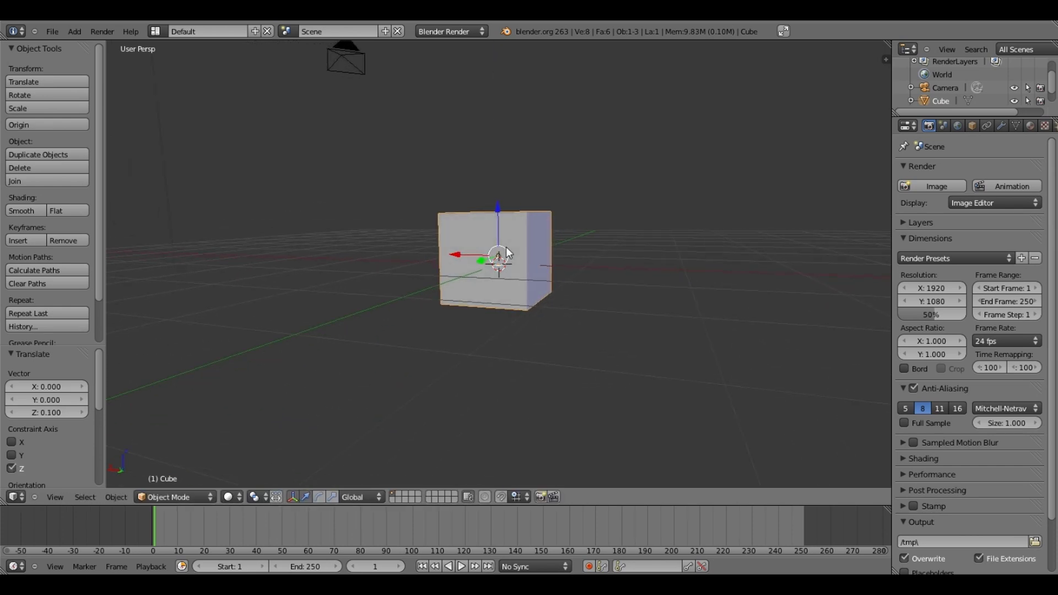
{"action": "type", "text": "gz"}
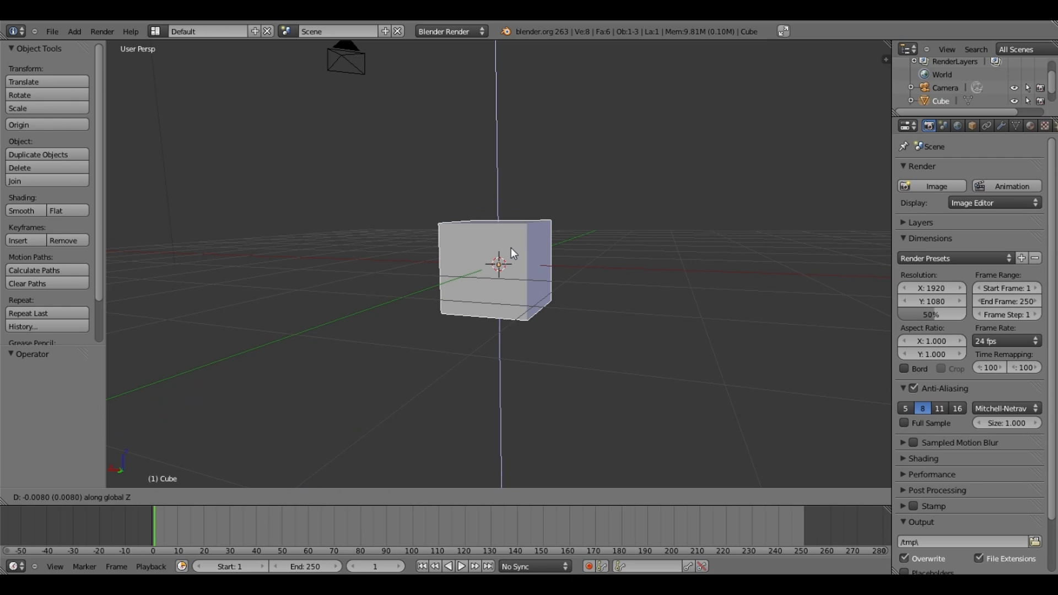
{"action": "type", "text": "1 (1"}
{"action": "key", "text": "Return"}
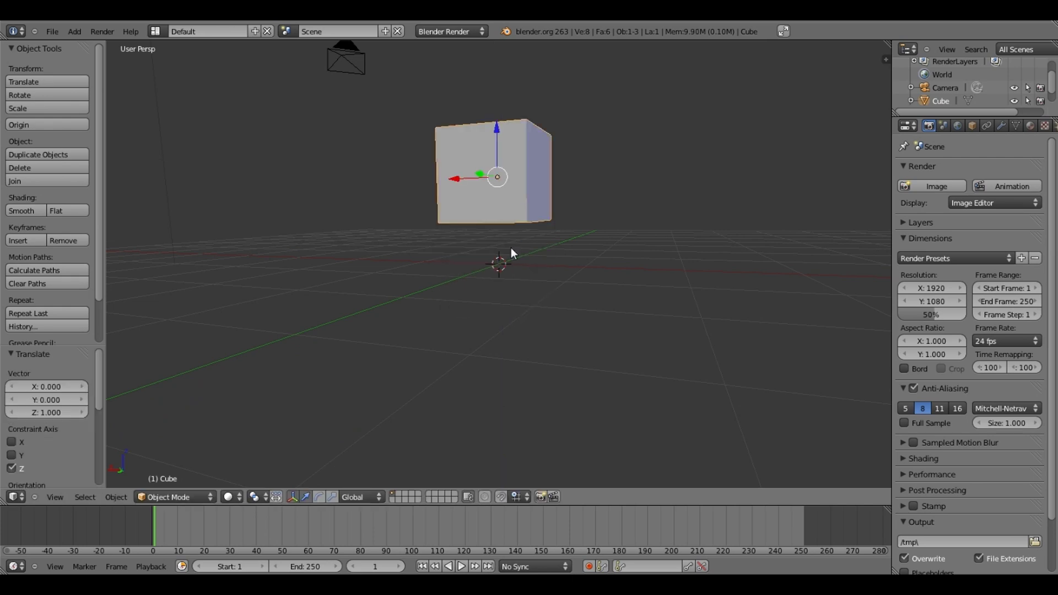
{"action": "type", "text": "gz-1"}
{"action": "key", "text": "Return"}
{"action": "key", "text": "a"}
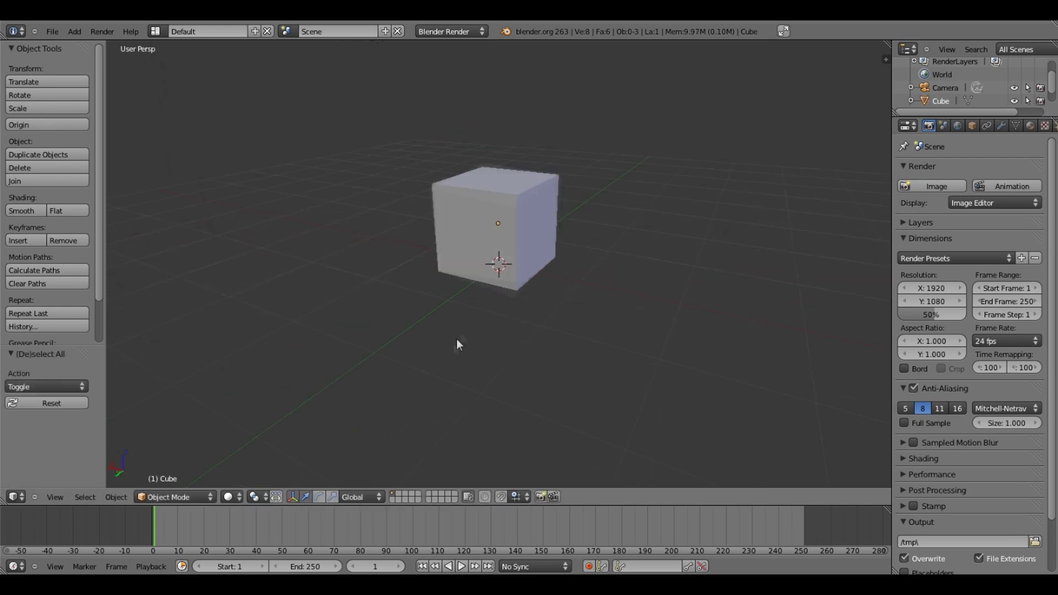
Step: Add a plane under the cube, scale it up into a large floor and deselect it
{"action": "scroll", "coordinate": [456, 338], "scroll_direction": "up", "scroll_amount": 8}
{"action": "scroll", "coordinate": [456, 332], "scroll_direction": "down", "scroll_amount": 8}
{"action": "middle_click_drag", "start_coordinate": [428, 305], "coordinate": [493, 296]}
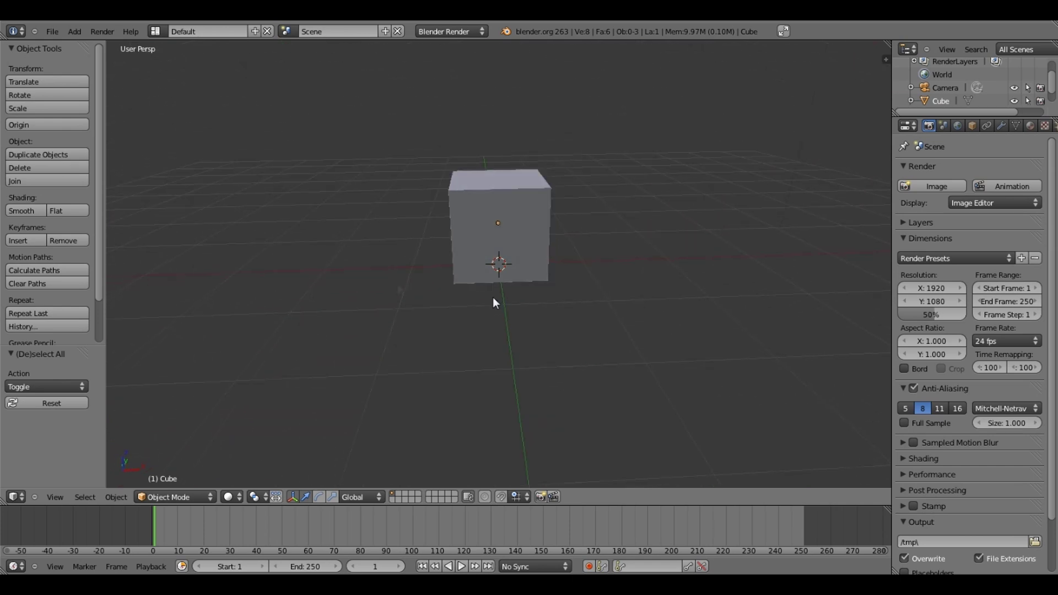
{"action": "key", "text": "shift+a"}
{"action": "left_click", "coordinate": [528, 300]}
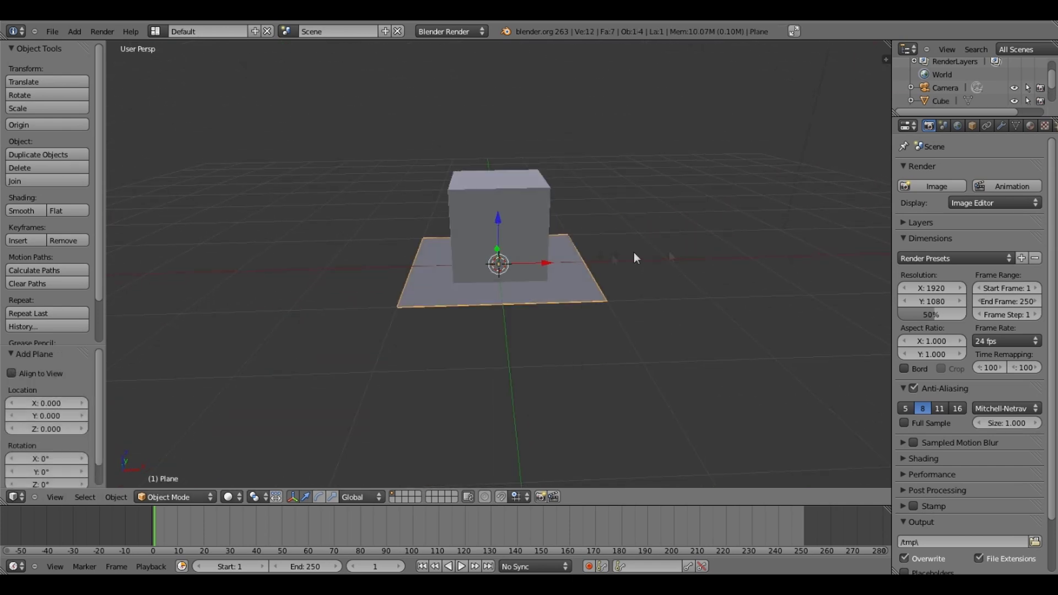
{"action": "key", "text": "s"}
{"action": "left_click", "coordinate": [849, 263]}
{"action": "key", "text": "s"}
{"action": "left_click", "coordinate": [836, 231]}
{"action": "key", "text": "a"}
Step: Select the cube, show its physics settings and switch the render engine to Blender Game
{"action": "scroll", "coordinate": [551, 336], "scroll_direction": "down", "scroll_amount": 3}
{"action": "middle_click_drag", "start_coordinate": [536, 321], "coordinate": [710, 283]}
{"action": "scroll", "coordinate": [539, 401], "scroll_direction": "up", "scroll_amount": 4}
{"action": "scroll", "coordinate": [535, 386], "scroll_direction": "down", "scroll_amount": 2}
{"action": "right_click", "coordinate": [527, 361]}
{"action": "scroll", "coordinate": [529, 369], "scroll_direction": "down", "scroll_amount": 2}
{"action": "scroll", "coordinate": [511, 366], "scroll_direction": "up", "scroll_amount": 2}
{"action": "left_click", "coordinate": [1047, 126]}
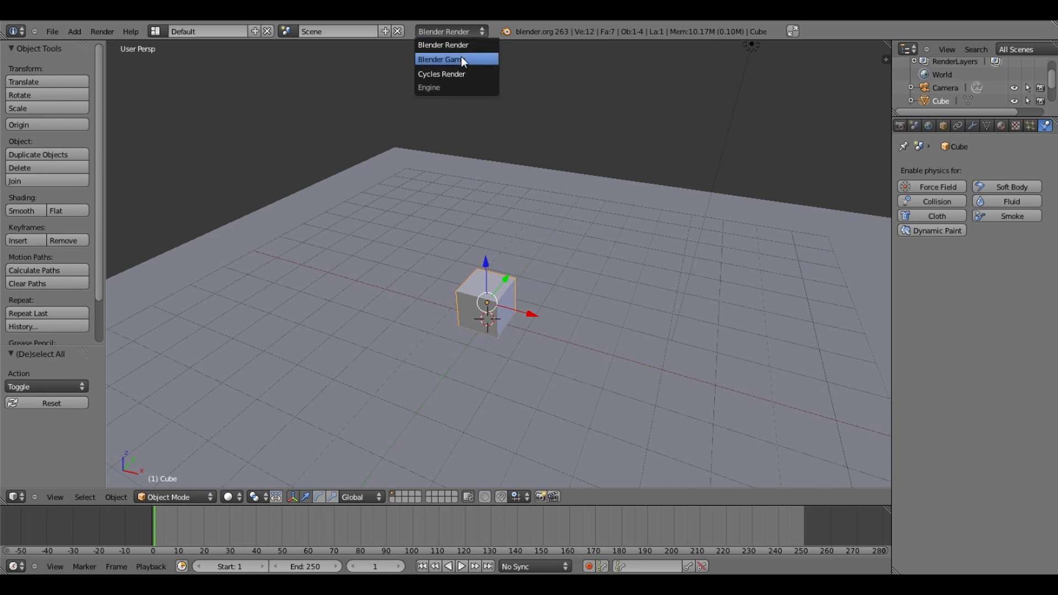
{"action": "left_click", "coordinate": [460, 57]}
Step: Set the cube's physics type to Dynamic
{"action": "scroll", "coordinate": [568, 265], "scroll_direction": "up", "scroll_amount": 1}
{"action": "scroll", "coordinate": [567, 266], "scroll_direction": "up", "scroll_amount": 2}
{"action": "middle_click_drag", "start_coordinate": [567, 266], "coordinate": [518, 268]}
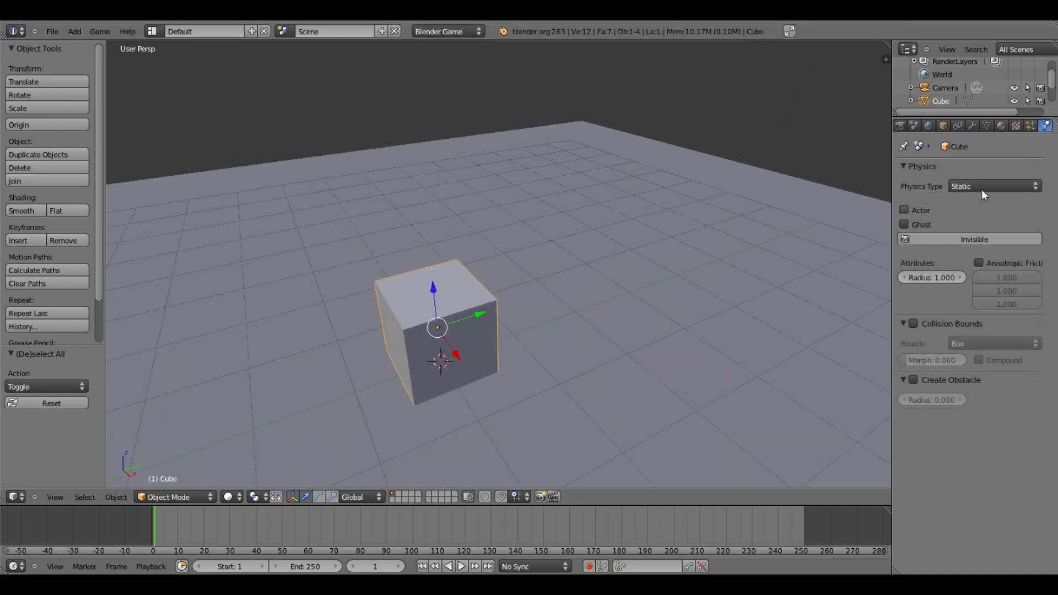
{"action": "left_click", "coordinate": [982, 186]}
{"action": "left_click", "coordinate": [987, 145]}
Step: Snap the 3D cursor to the selected cube and clear the selection
{"action": "middle_click_drag", "start_coordinate": [534, 293], "coordinate": [452, 425]}
{"action": "key", "text": "shift+s"}
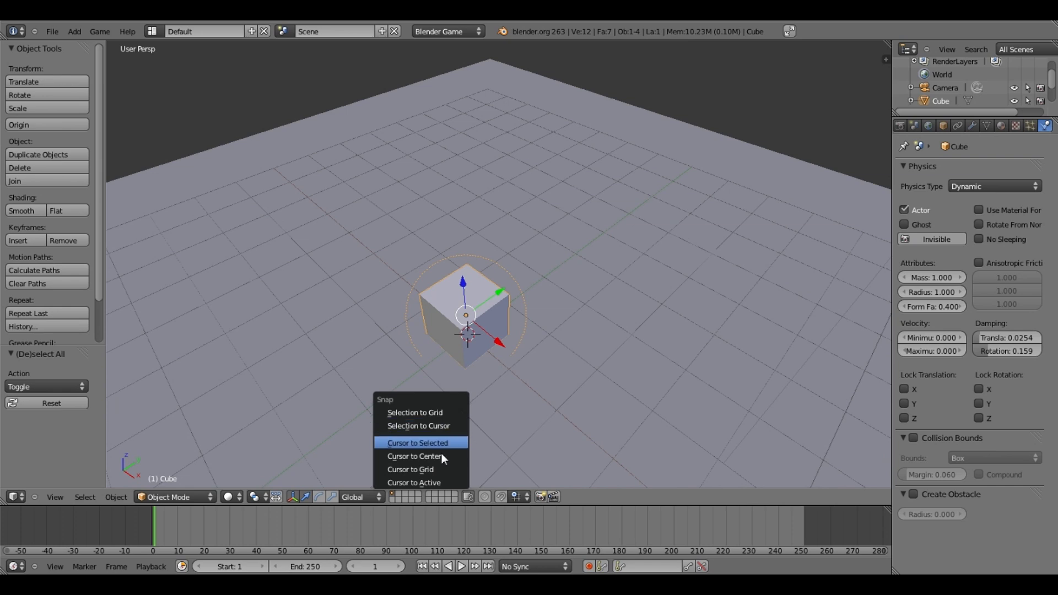
{"action": "left_click", "coordinate": [449, 445]}
{"action": "scroll", "coordinate": [464, 331], "scroll_direction": "up", "scroll_amount": 2}
{"action": "key", "text": "a"}
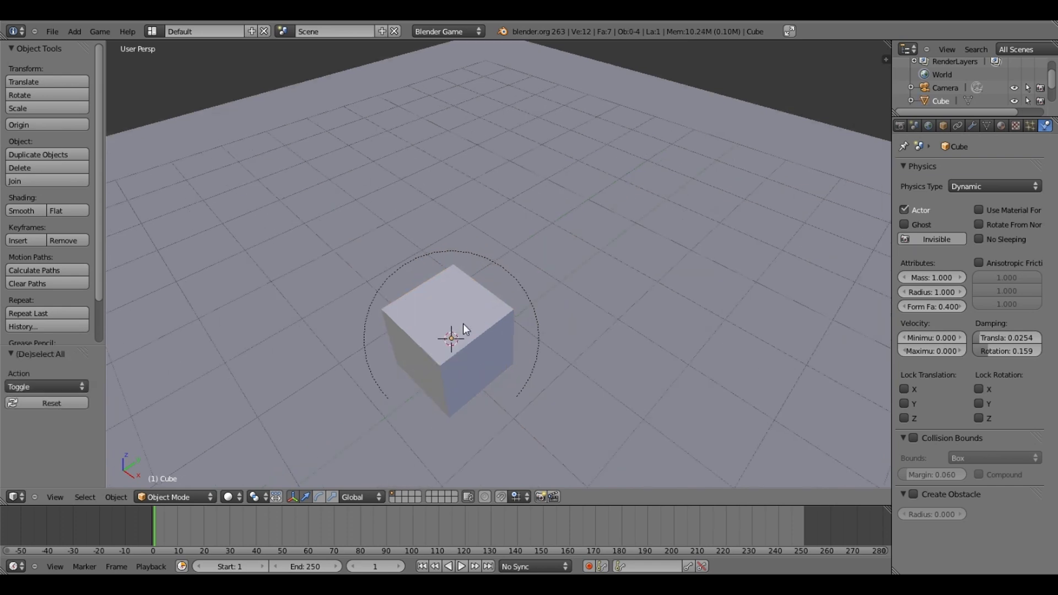
Step: Add a second cube at the 3D cursor and raise it about 2.07 units along Z
{"action": "scroll", "coordinate": [463, 323], "scroll_direction": "up", "scroll_amount": 2}
{"action": "middle_click_drag", "start_coordinate": [456, 370], "coordinate": [476, 323]}
{"action": "scroll", "coordinate": [496, 352], "scroll_direction": "down", "scroll_amount": 5}
{"action": "key", "text": "shift+a"}
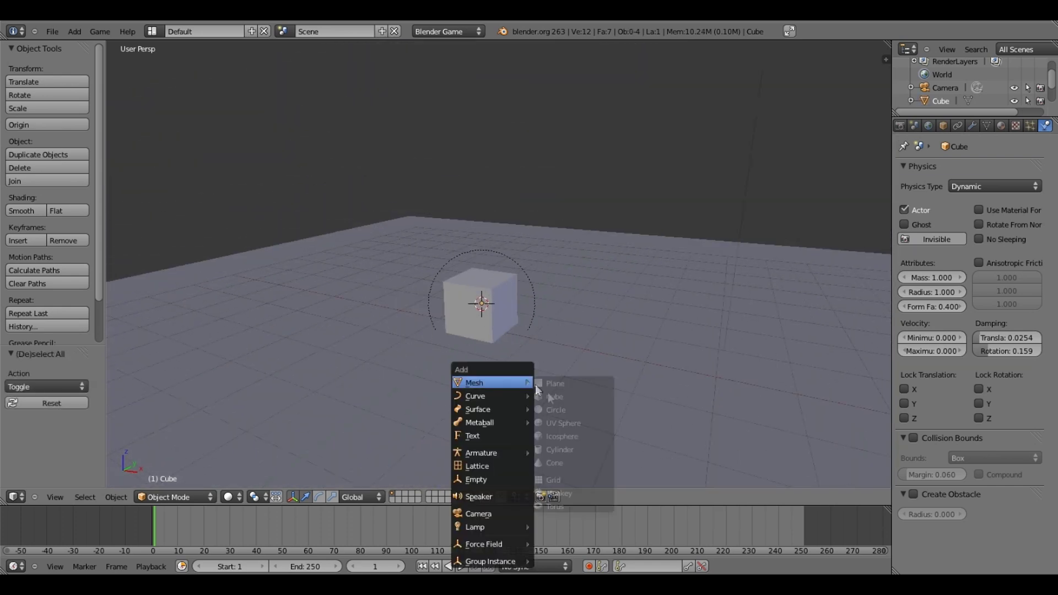
{"action": "mouse_move", "coordinate": [501, 385]}
{"action": "left_click", "coordinate": [557, 395]}
{"action": "key", "text": "g"}
{"action": "key", "text": "z"}
{"action": "left_click", "coordinate": [536, 169]}
{"action": "middle_click_drag", "start_coordinate": [535, 171], "coordinate": [492, 333]}
{"action": "middle_click_drag", "start_coordinate": [563, 326], "coordinate": [528, 184]}
Step: Rename the small lower cube as LEG TRIGGER
{"action": "right_click", "coordinate": [530, 292]}
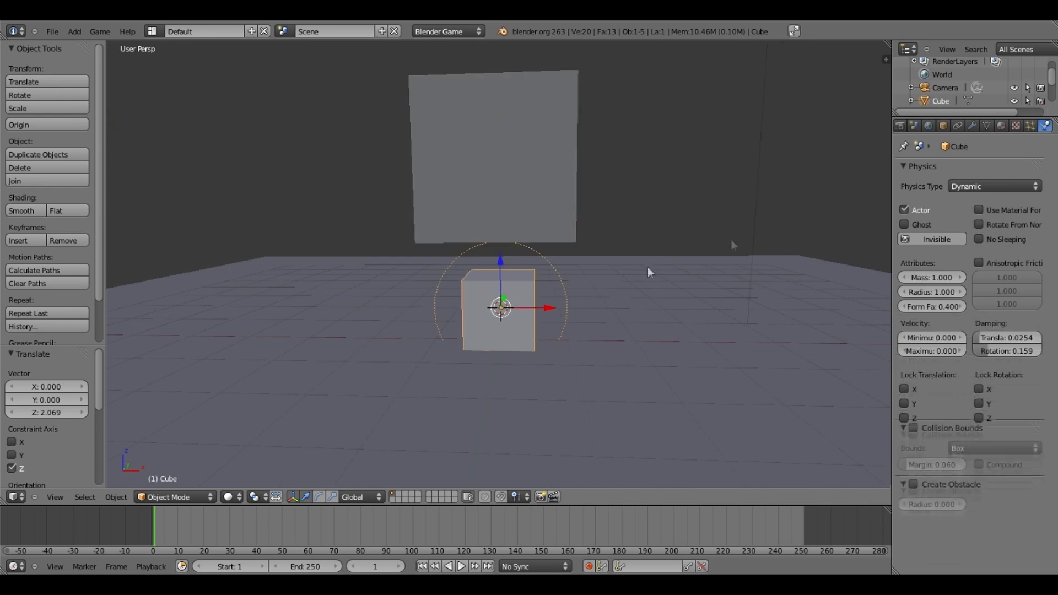
{"action": "left_click", "coordinate": [999, 126]}
{"action": "left_click", "coordinate": [973, 126]}
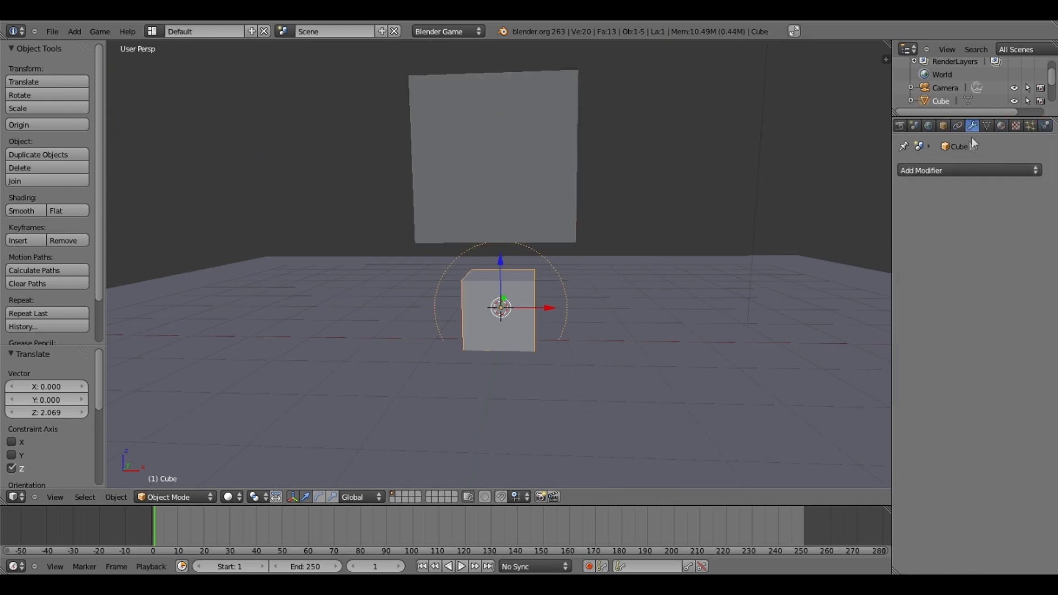
{"action": "left_click", "coordinate": [944, 127]}
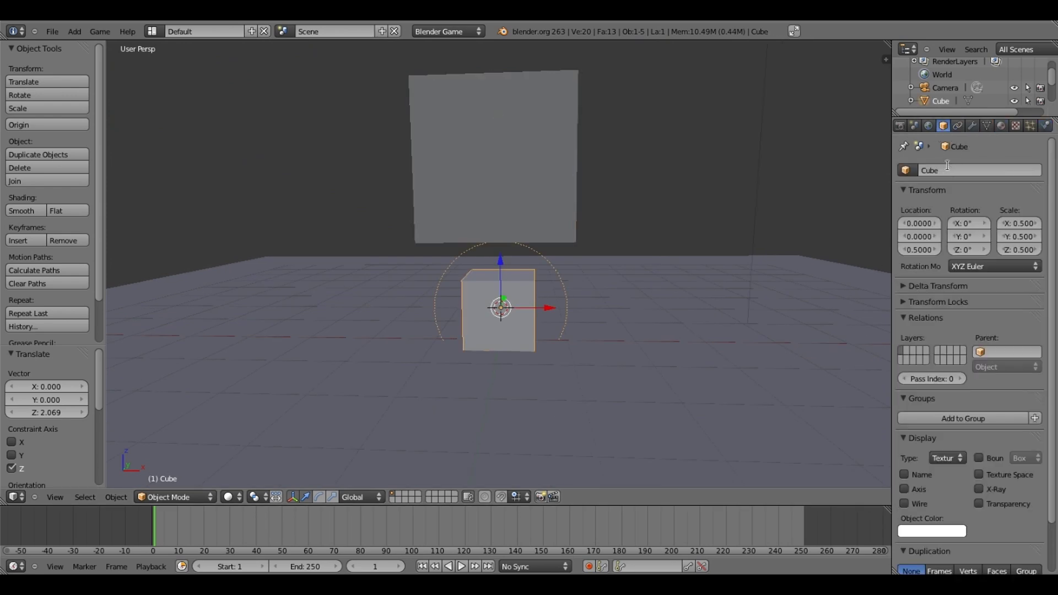
{"action": "left_click", "coordinate": [952, 162]}
{"action": "type", "text": "LEG TRIGGER"}
{"action": "key", "text": "Return"}
Step: Rename the upper cube as BODY TRIGGER
{"action": "right_click", "coordinate": [529, 220]}
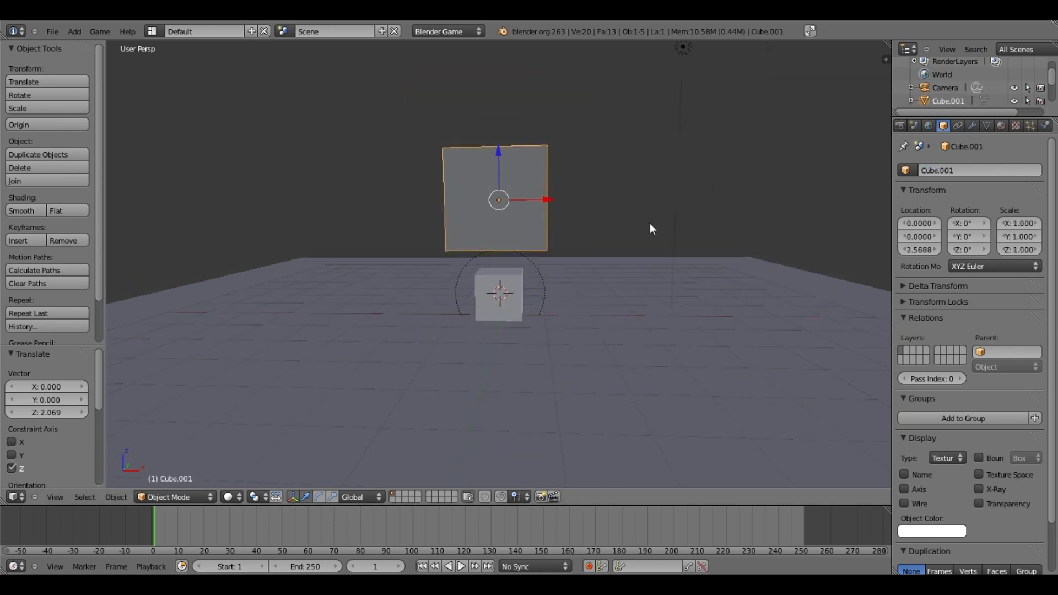
{"action": "scroll", "coordinate": [650, 224], "scroll_direction": "down", "scroll_amount": 2}
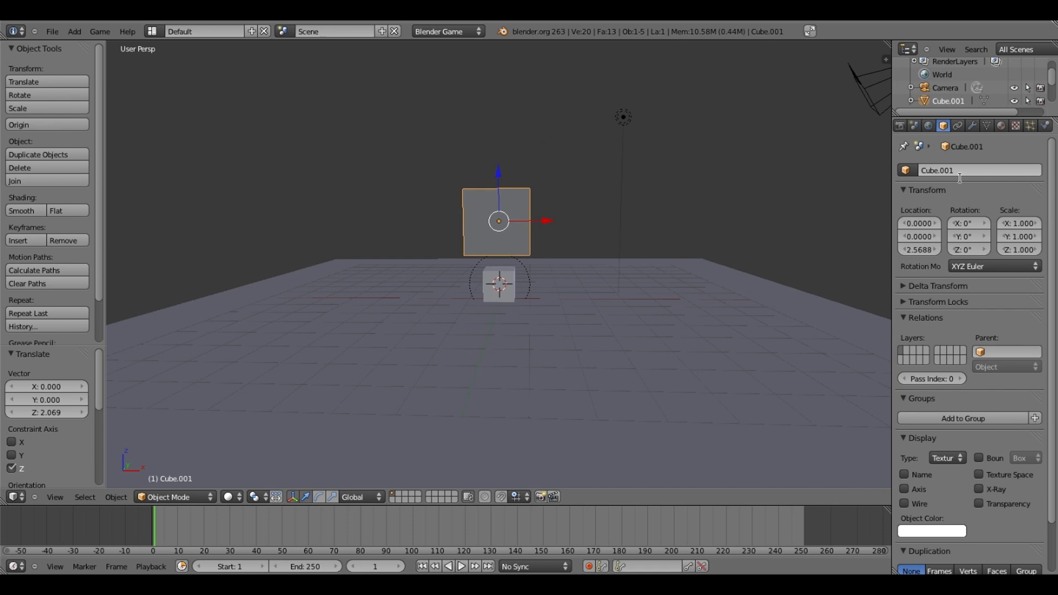
{"action": "type", "text": "BODY TRIGGE"}
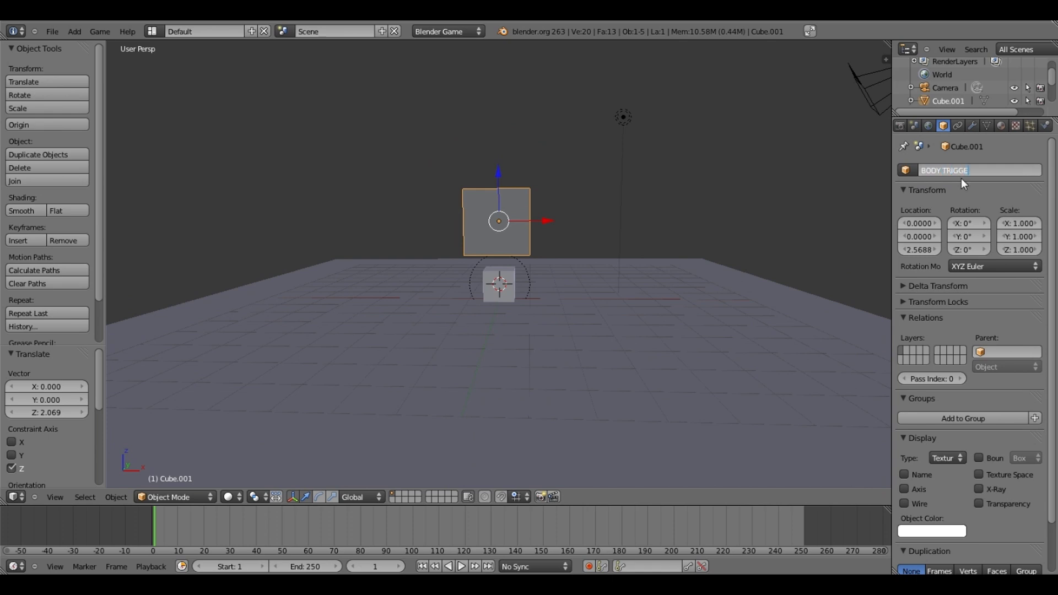
{"action": "type", "text": "R"}
{"action": "key", "text": "Return"}
Step: Scale the upper cube by a factor of 2 along the Z axis
{"action": "middle_click_drag", "start_coordinate": [586, 210], "coordinate": [564, 194]}
{"action": "scroll", "coordinate": [543, 220], "scroll_direction": "up", "scroll_amount": 4}
{"action": "key", "text": "s"}
{"action": "key", "text": "z"}
{"action": "key", "text": "Escape"}
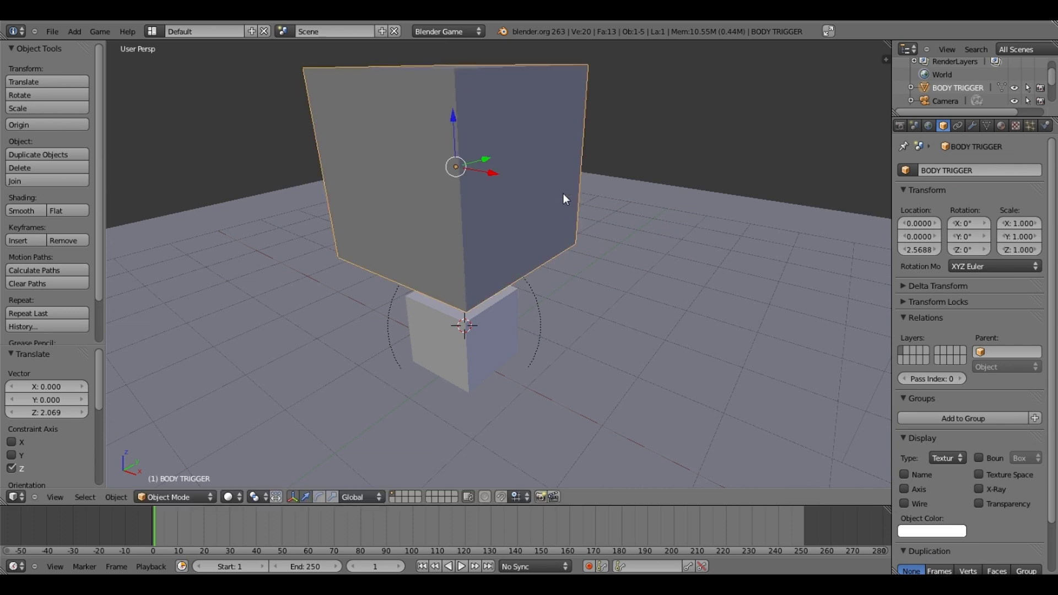
{"action": "key", "text": "ctrl+z"}
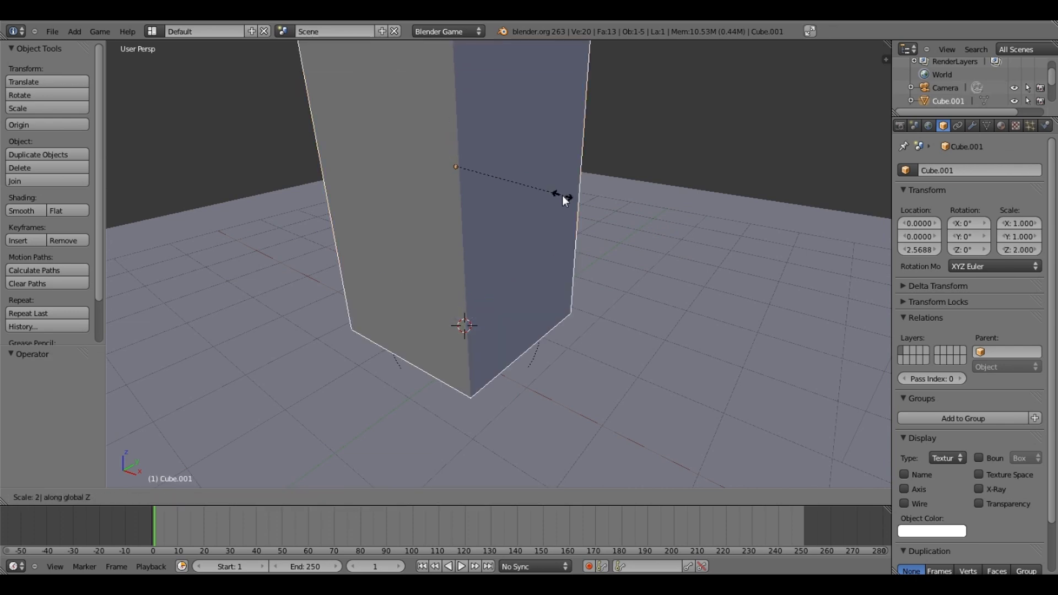
{"action": "scroll", "coordinate": [562, 195], "scroll_direction": "down", "scroll_amount": 3}
{"action": "scroll", "coordinate": [541, 209], "scroll_direction": "down", "scroll_amount": 2}
Step: Raise the tall block about 1.45 units along Z and scale it down uniformly to about 0.77
{"action": "left_click_drag", "start_coordinate": [485, 180], "coordinate": [505, 136]}
{"action": "middle_click_drag", "start_coordinate": [504, 136], "coordinate": [603, 153]}
{"action": "key", "text": "s"}
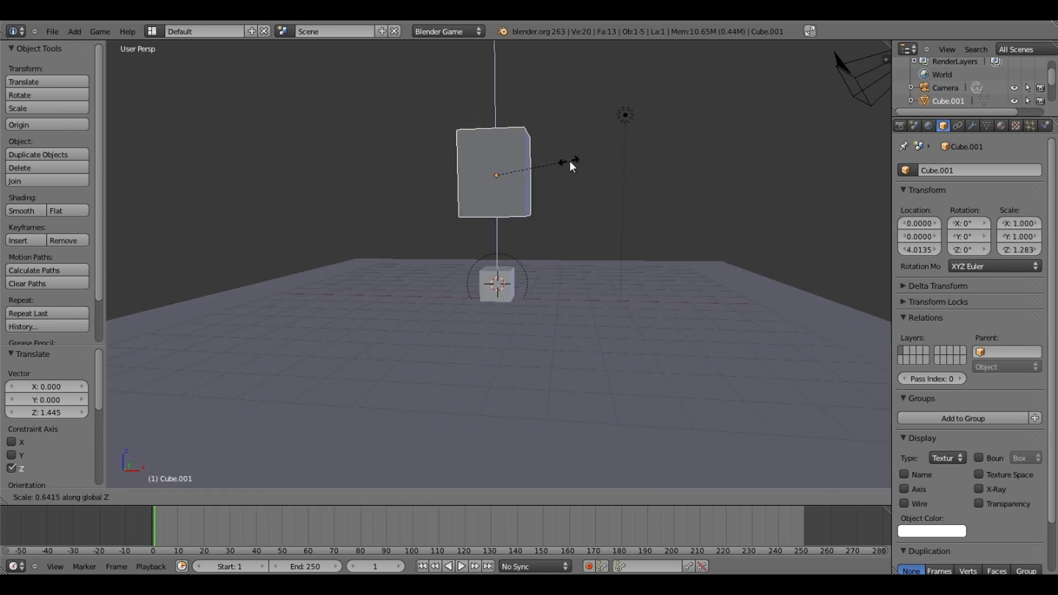
{"action": "left_click", "coordinate": [573, 164]}
Step: Lower the tall block about 1.05 units along Z so it sits just above the leg cube
{"action": "left_click_drag", "start_coordinate": [495, 135], "coordinate": [495, 164]}
{"action": "scroll", "coordinate": [508, 254], "scroll_direction": "up", "scroll_amount": 1}
{"action": "scroll", "coordinate": [509, 254], "scroll_direction": "up", "scroll_amount": 2}
Step: Parent the tall block to the LEG TRIGGER cube and clear the selection
{"action": "right_click", "coordinate": [503, 278]}
{"action": "scroll", "coordinate": [574, 241], "scroll_direction": "up", "scroll_amount": 2}
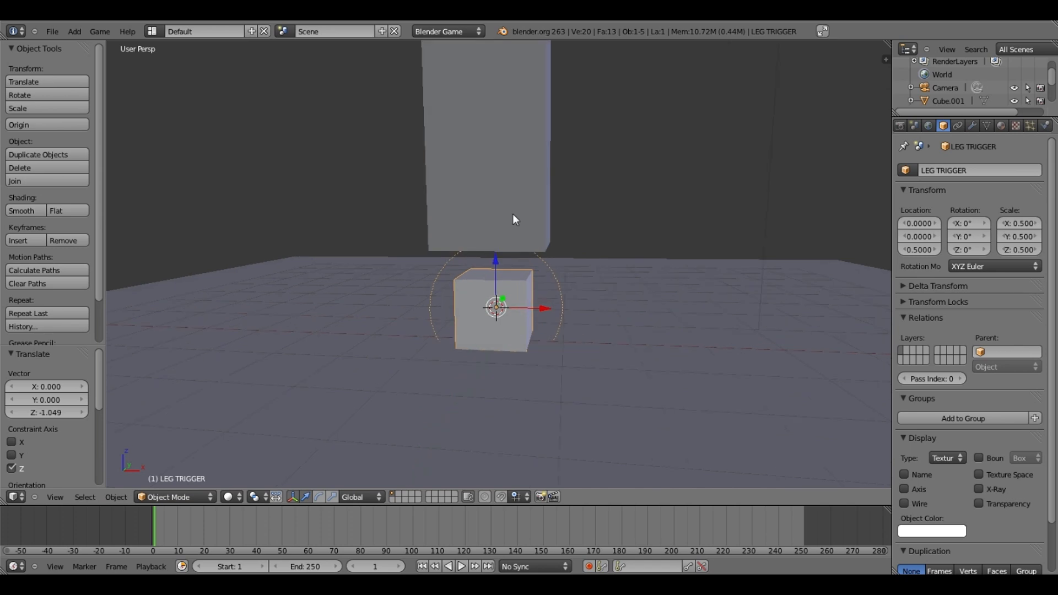
{"action": "right_click", "coordinate": [528, 181]}
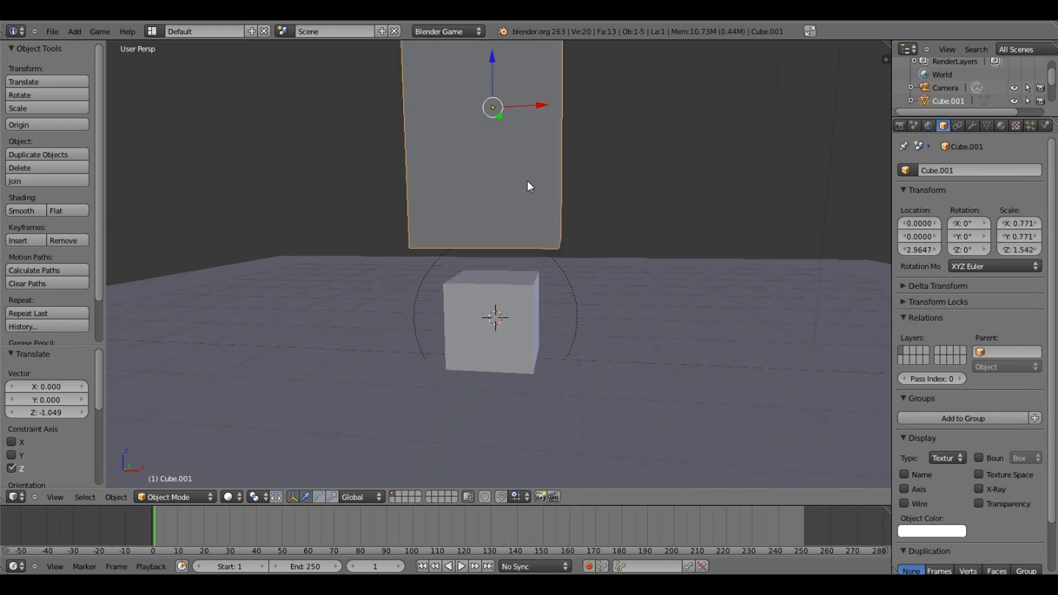
{"action": "right_click", "coordinate": [516, 280], "text": "shift"}
{"action": "middle_click_drag", "start_coordinate": [516, 280], "coordinate": [472, 334]}
{"action": "key", "text": "ctrl+p"}
{"action": "left_click", "coordinate": [472, 324]}
{"action": "key", "text": "a"}
Step: Check the parent link with trial moves of the LEG TRIGGER cube and the tall block, cancelling each move
{"action": "right_click", "coordinate": [468, 310]}
{"action": "key", "text": "g"}
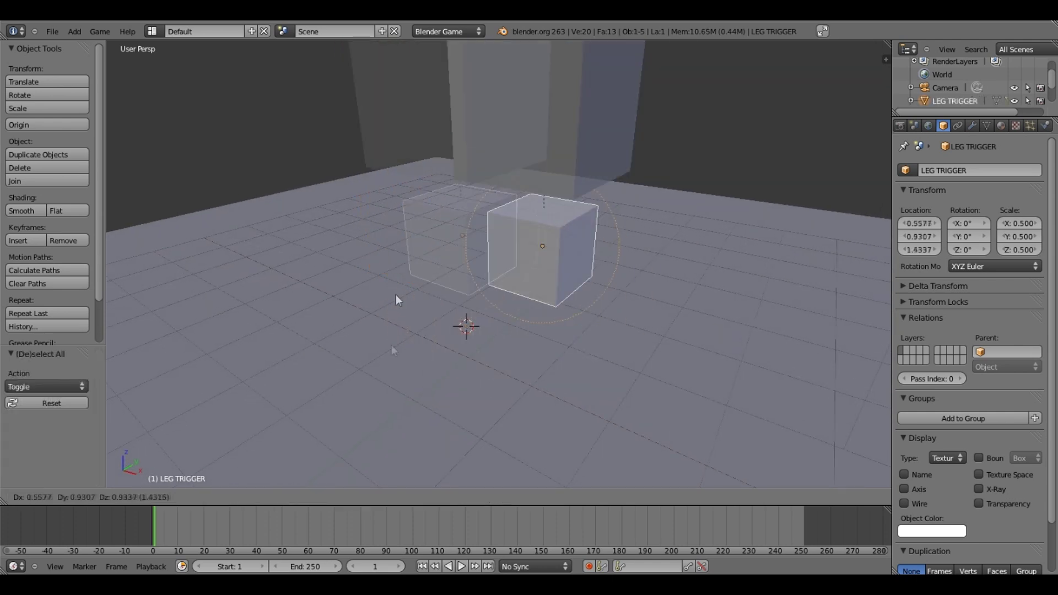
{"action": "right_click", "coordinate": [443, 269]}
{"action": "right_click", "coordinate": [444, 269]}
{"action": "key", "text": "g"}
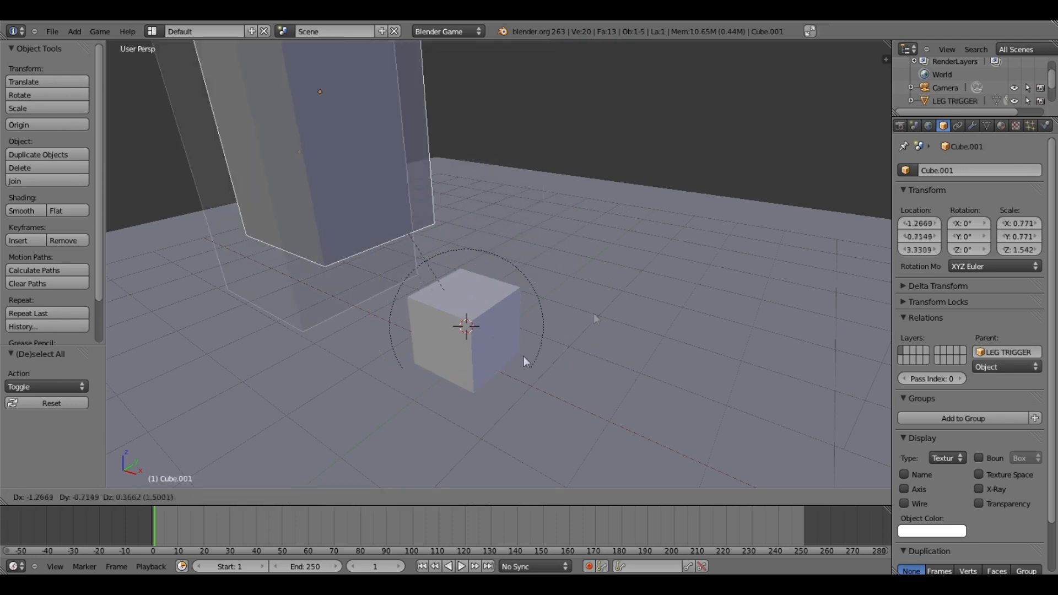
{"action": "right_click", "coordinate": [557, 224]}
Step: Add a new cube at the 3D cursor and raise it along Z out of the leg cube
{"action": "key", "text": "a"}
{"action": "scroll", "coordinate": [557, 226], "scroll_direction": "down", "scroll_amount": 5}
{"action": "middle_click_drag", "start_coordinate": [551, 243], "coordinate": [528, 309]}
{"action": "scroll", "coordinate": [528, 309], "scroll_direction": "up", "scroll_amount": 6}
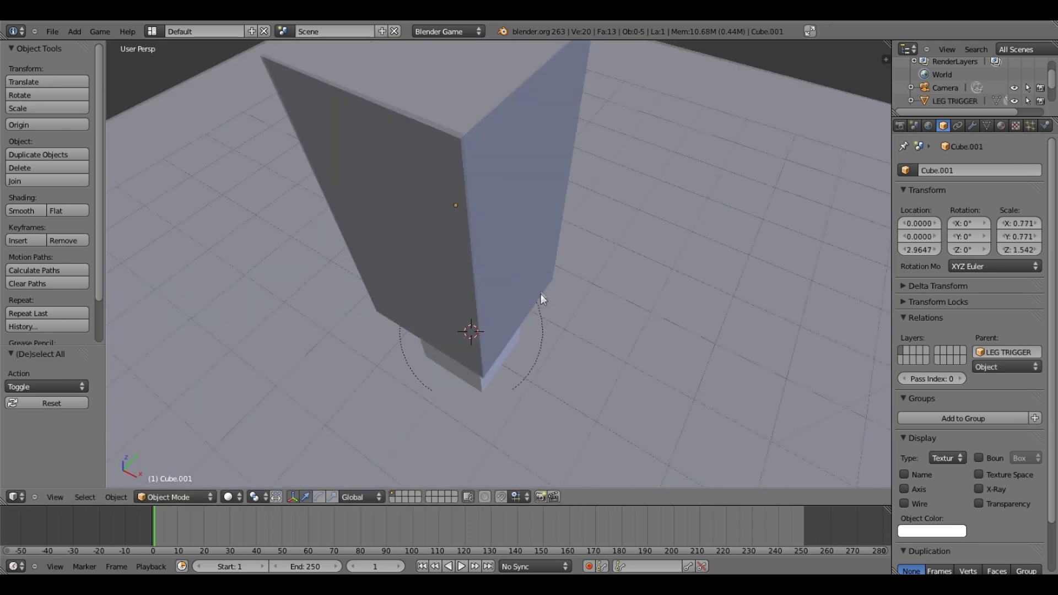
{"action": "key", "text": "shift+a"}
{"action": "mouse_move", "coordinate": [523, 305]}
{"action": "left_click", "coordinate": [558, 315]}
{"action": "left_click_drag", "start_coordinate": [478, 290], "coordinate": [482, 102]}
{"action": "middle_click_drag", "start_coordinate": [472, 309], "coordinate": [467, 442], "text": "shift"}
{"action": "scroll", "coordinate": [467, 442], "scroll_direction": "down", "scroll_amount": 2}
{"action": "scroll", "coordinate": [468, 444], "scroll_direction": "down", "scroll_amount": 3}
{"action": "left_click_drag", "start_coordinate": [468, 405], "coordinate": [483, 255]}
Step: Scale the new cube to about 0.18 and place it beside the tall block's upper part, at about X 1.26 and Z 3.95
{"action": "key", "text": "s"}
{"action": "left_click", "coordinate": [486, 291]}
{"action": "left_click_drag", "start_coordinate": [495, 293], "coordinate": [562, 305]}
{"action": "scroll", "coordinate": [525, 319], "scroll_direction": "up", "scroll_amount": 5}
{"action": "middle_click_drag", "start_coordinate": [525, 319], "coordinate": [548, 322]}
{"action": "left_click_drag", "start_coordinate": [573, 200], "coordinate": [588, 175]}
{"action": "left_click_drag", "start_coordinate": [601, 204], "coordinate": [555, 194]}
{"action": "left_click_drag", "start_coordinate": [559, 158], "coordinate": [560, 282]}
{"action": "left_click_drag", "start_coordinate": [605, 329], "coordinate": [617, 331]}
{"action": "left_click_drag", "start_coordinate": [568, 286], "coordinate": [568, 242]}
{"action": "middle_click_drag", "start_coordinate": [595, 322], "coordinate": [494, 266]}
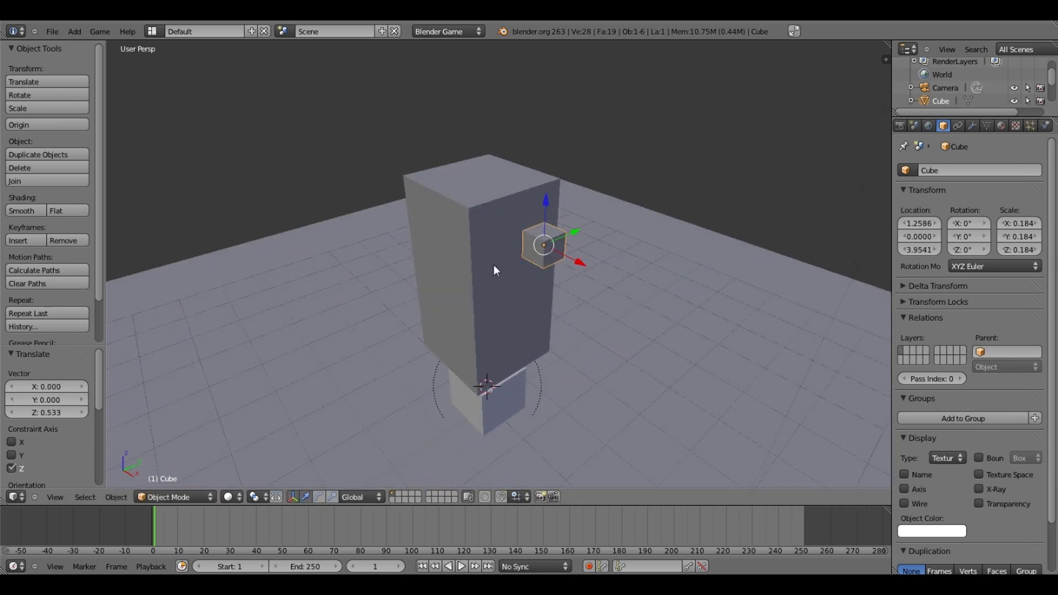
Step: Parent the small upper cube to the tall block and clear the selection
{"action": "right_click", "coordinate": [494, 265], "text": "shift"}
{"action": "key", "text": "ctrl+p"}
{"action": "left_click", "coordinate": [517, 248]}
{"action": "key", "text": "a"}
Step: Rename the tall block as BODY TRIGGER
{"action": "right_click", "coordinate": [445, 255]}
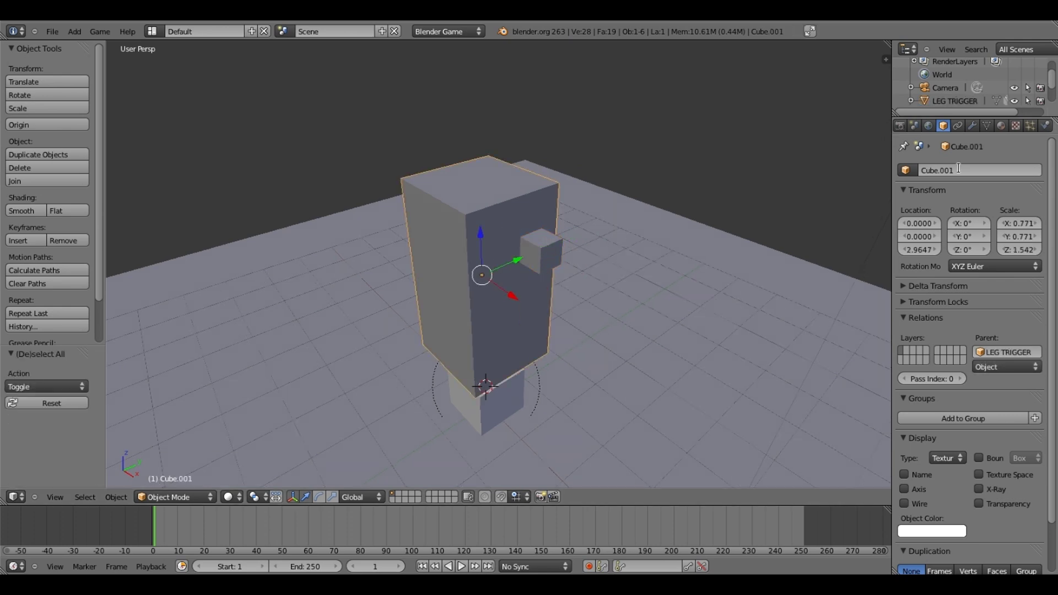
{"action": "type", "text": "IGGER"}
{"action": "key", "text": "Return"}
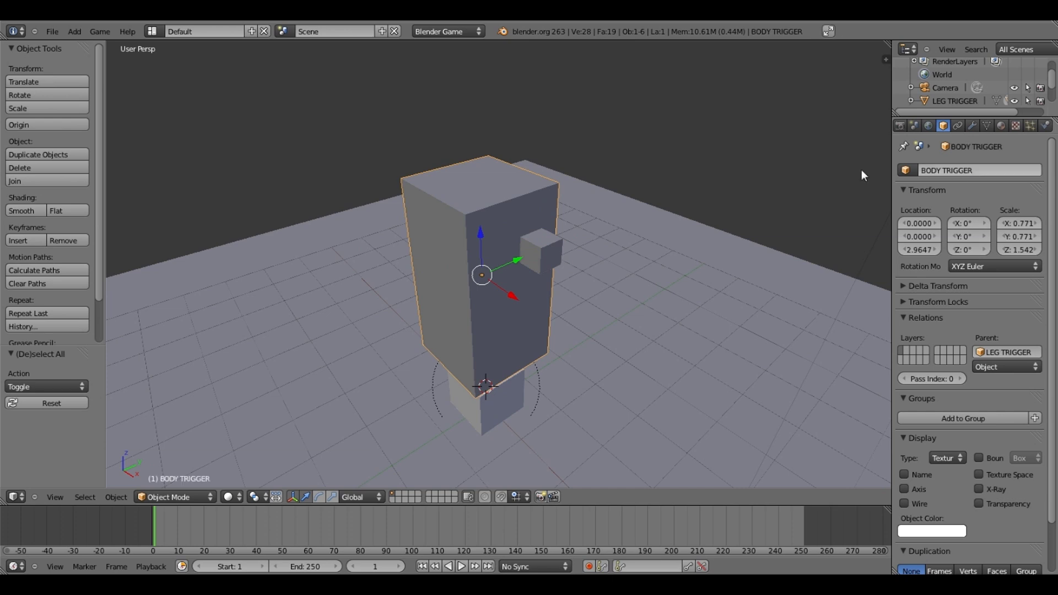
Step: Rename the small cube beside the tall block's upper part as HEAD
{"action": "right_click", "coordinate": [545, 257]}
{"action": "scroll", "coordinate": [694, 292], "scroll_direction": "up", "scroll_amount": 8}
{"action": "scroll", "coordinate": [713, 291], "scroll_direction": "down", "scroll_amount": 8}
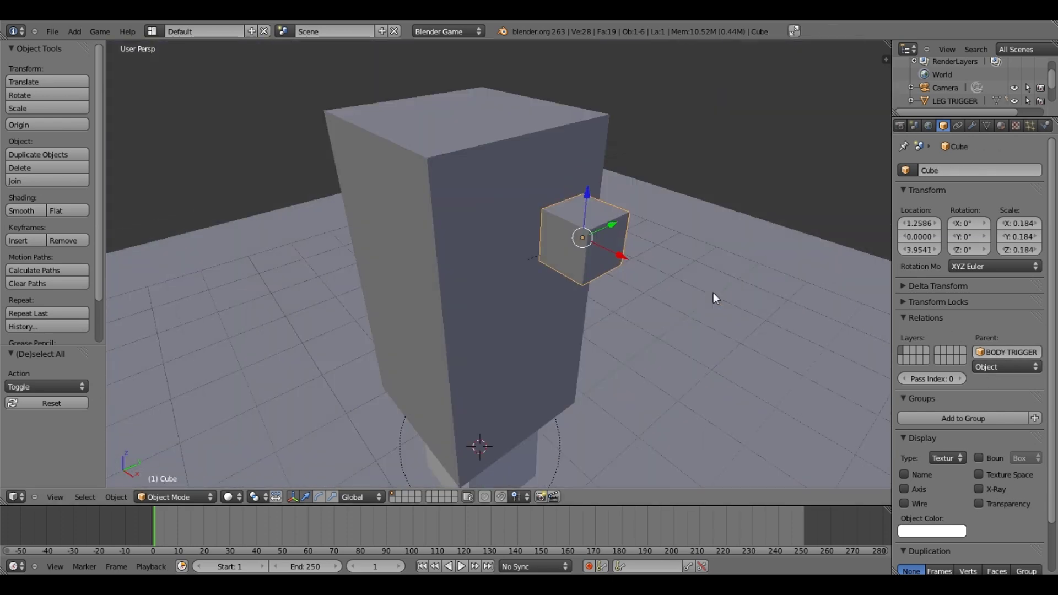
{"action": "left_click", "coordinate": [961, 163]}
{"action": "type", "text": "HAED"}
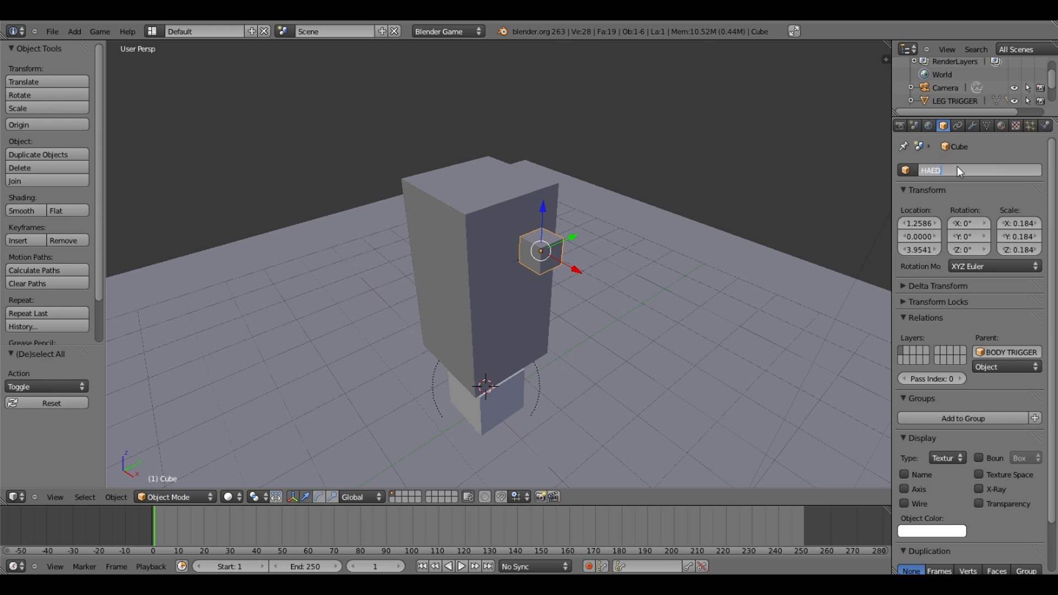
{"action": "key", "text": "Return"}
{"action": "left_click", "coordinate": [955, 167]}
{"action": "key", "text": "Return"}
{"action": "left_click", "coordinate": [953, 168]}
{"action": "key", "text": "Return"}
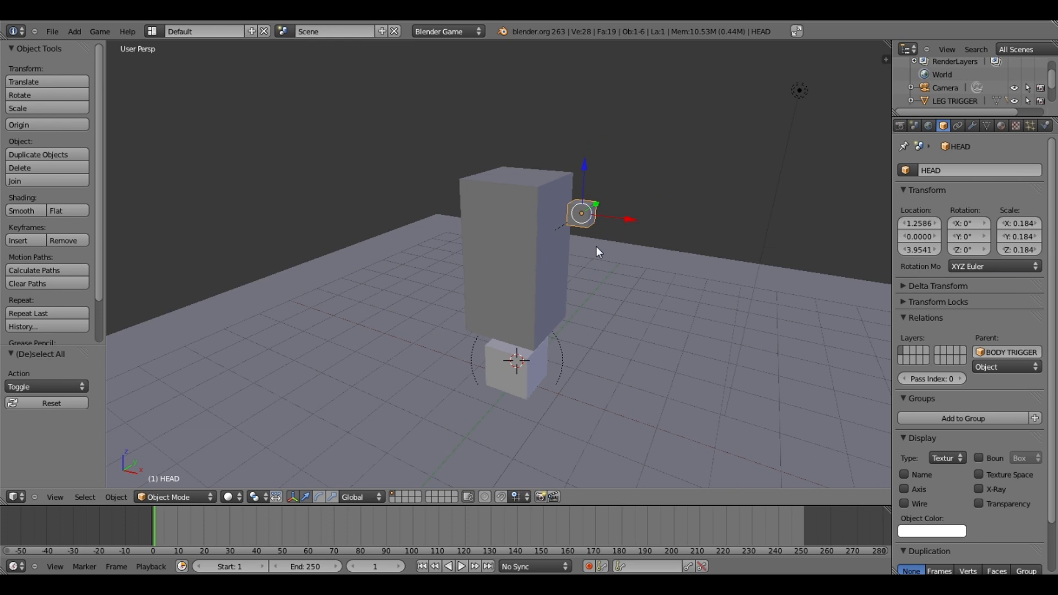
Step: Snap the 3D cursor to the HEAD cube and clear the selection
{"action": "scroll", "coordinate": [596, 247], "scroll_direction": "up", "scroll_amount": 3}
{"action": "key", "text": "shift+s"}
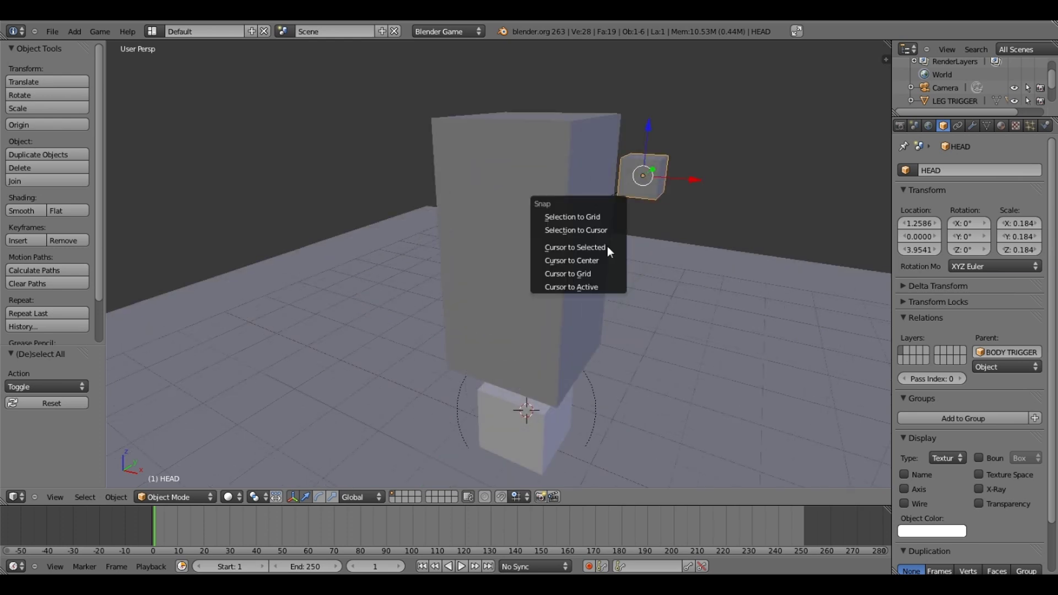
{"action": "left_click", "coordinate": [606, 248]}
{"action": "middle_click_drag", "start_coordinate": [640, 212], "coordinate": [617, 225]}
{"action": "key", "text": "a"}
{"action": "key", "text": "shift+a"}
{"action": "key", "text": "Escape"}
Step: Delete the scene's existing camera
{"action": "scroll", "coordinate": [637, 303], "scroll_direction": "down", "scroll_amount": 6}
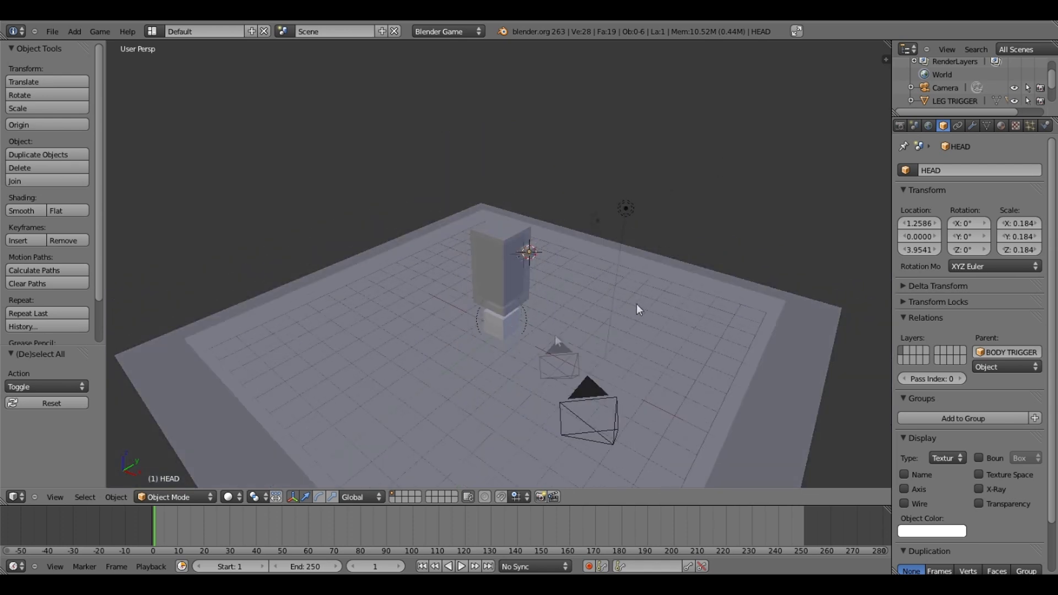
{"action": "scroll", "coordinate": [637, 303], "scroll_direction": "down", "scroll_amount": 2}
{"action": "right_click", "coordinate": [555, 336]}
{"action": "key", "text": "x"}
{"action": "left_click", "coordinate": [554, 336]}
Step: Add a new camera at the 3D cursor inside the HEAD cube
{"action": "scroll", "coordinate": [583, 312], "scroll_direction": "up", "scroll_amount": 8}
{"action": "key", "text": "shift+a"}
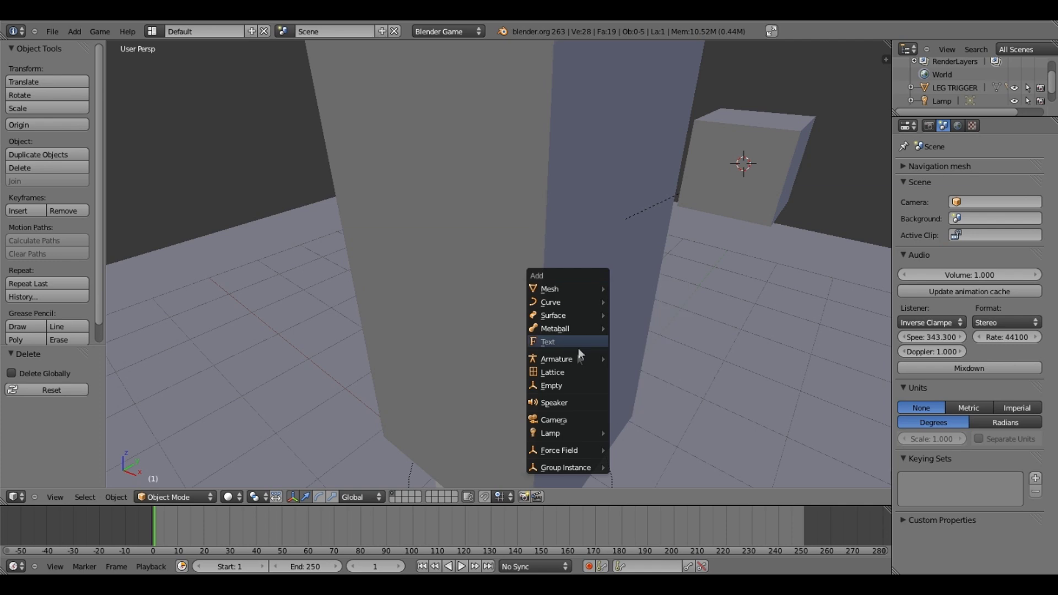
{"action": "left_click", "coordinate": [579, 419]}
{"action": "scroll", "coordinate": [556, 352], "scroll_direction": "down", "scroll_amount": 5}
{"action": "scroll", "coordinate": [547, 332], "scroll_direction": "down", "scroll_amount": 5}
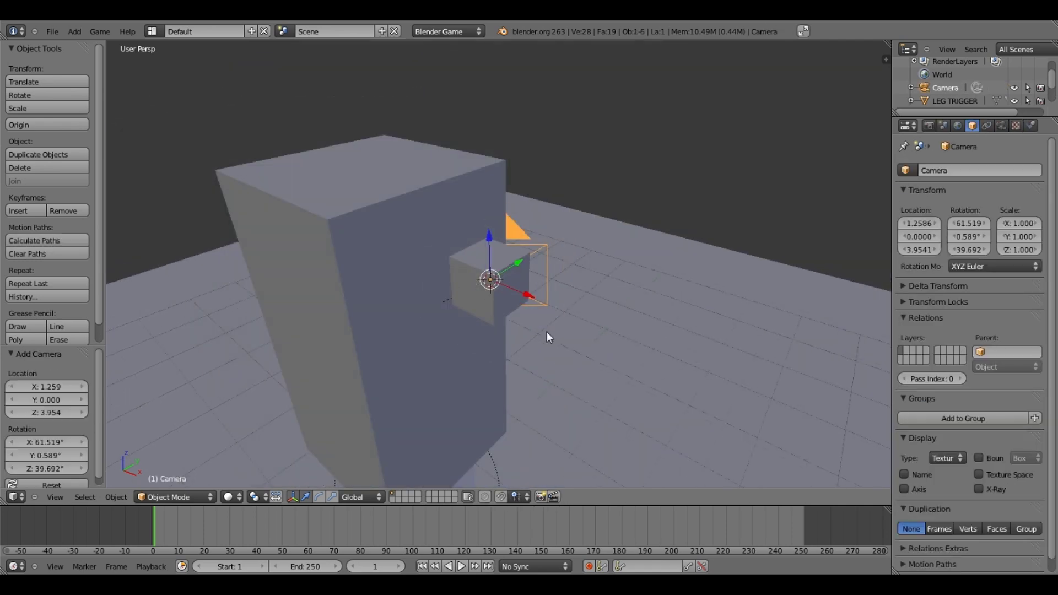
Step: Rotate the camera about 130° in the top view so it faces along the X axis away from the block
{"action": "key", "text": "KP_7"}
{"action": "key", "text": "KP_Decimal"}
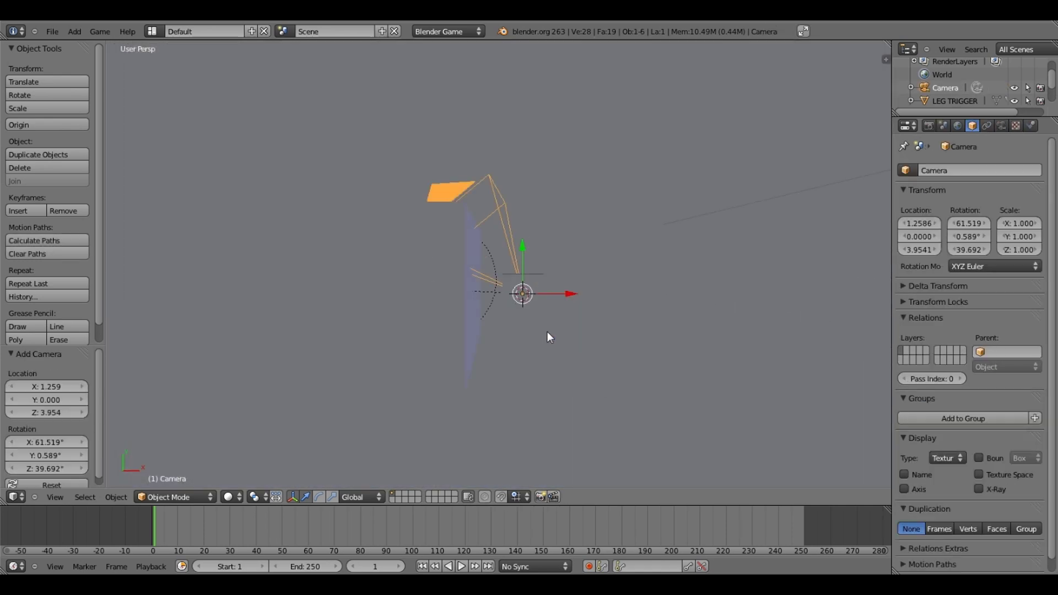
{"action": "key", "text": "KP_7"}
{"action": "scroll", "coordinate": [567, 287], "scroll_direction": "up", "scroll_amount": 3}
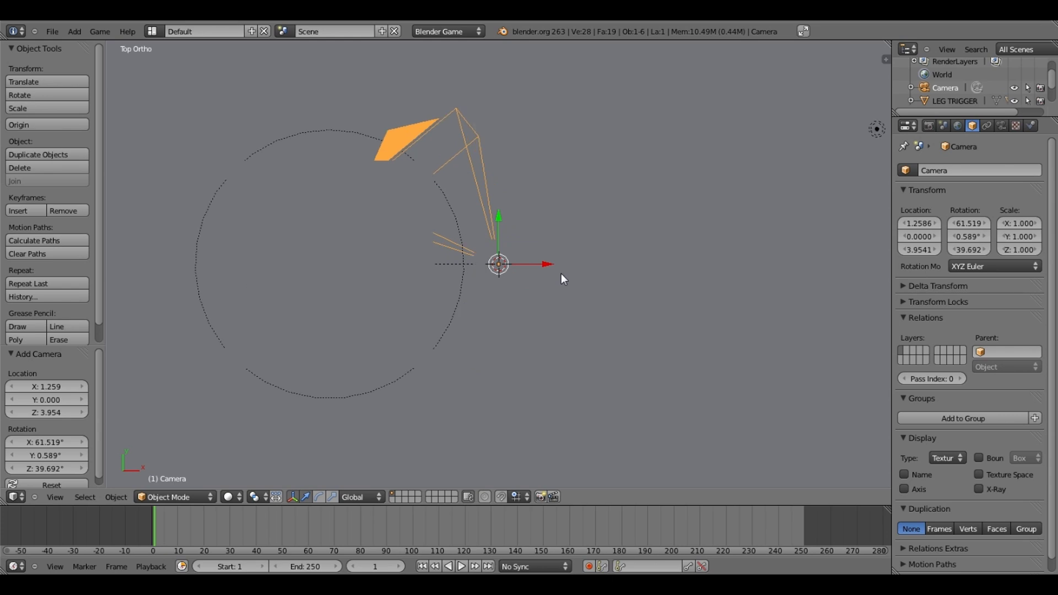
{"action": "key", "text": "r"}
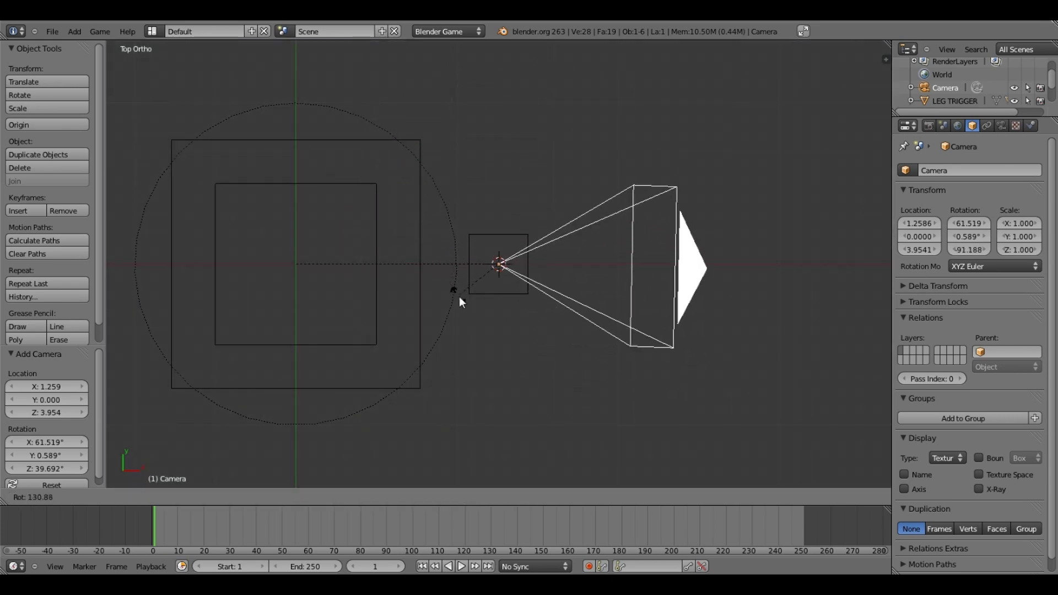
{"action": "left_click", "coordinate": [458, 297]}
{"action": "scroll", "coordinate": [431, 267], "scroll_direction": "down", "scroll_amount": 3}
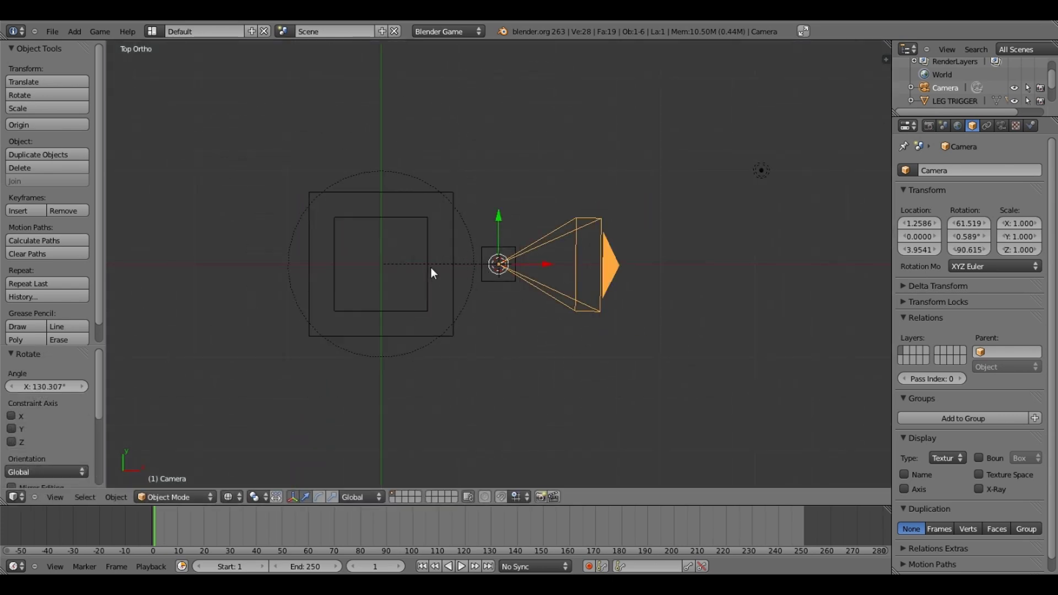
Step: Set the transform orientation to Local and select the camera
{"action": "scroll", "coordinate": [431, 267], "scroll_direction": "down", "scroll_amount": 2}
{"action": "left_click", "coordinate": [353, 495]}
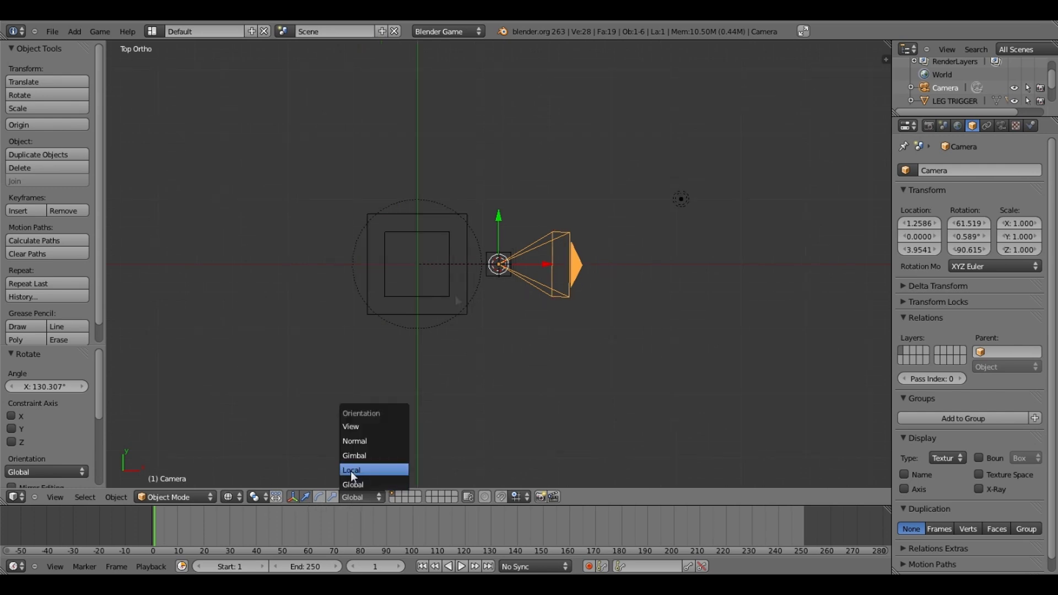
{"action": "left_click", "coordinate": [350, 471]}
{"action": "right_click", "coordinate": [454, 297]}
{"action": "right_click", "coordinate": [534, 270]}
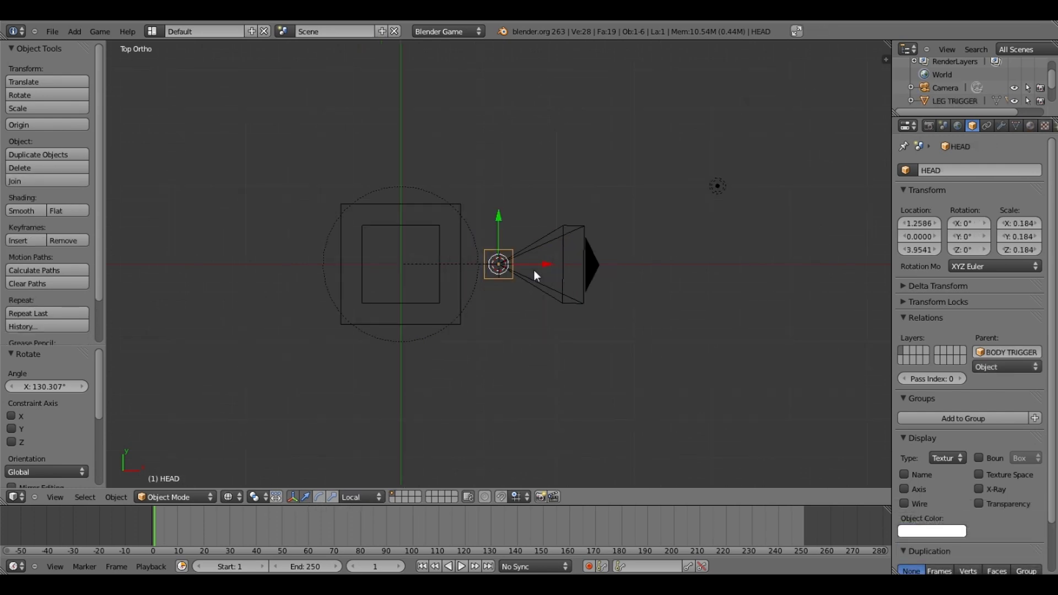
{"action": "scroll", "coordinate": [537, 259], "scroll_direction": "up", "scroll_amount": 3}
{"action": "middle_click_drag", "start_coordinate": [540, 249], "coordinate": [468, 248]}
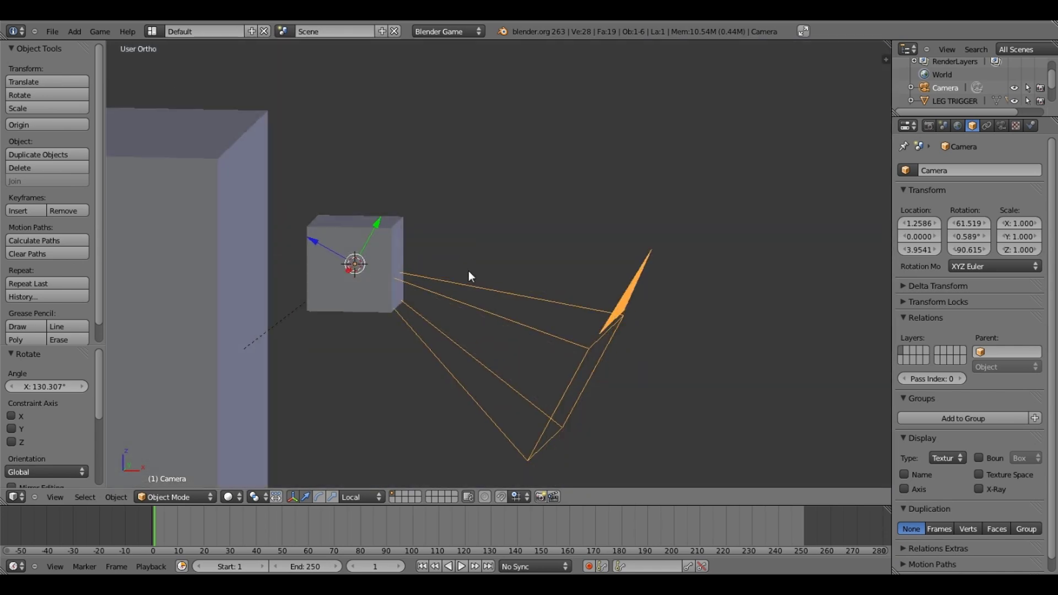
Step: Level the camera to about 90° X rotation in the front view and move it about 0.28 units out of the HEAD cube
{"action": "key", "text": "KP_1"}
{"action": "key", "text": "r"}
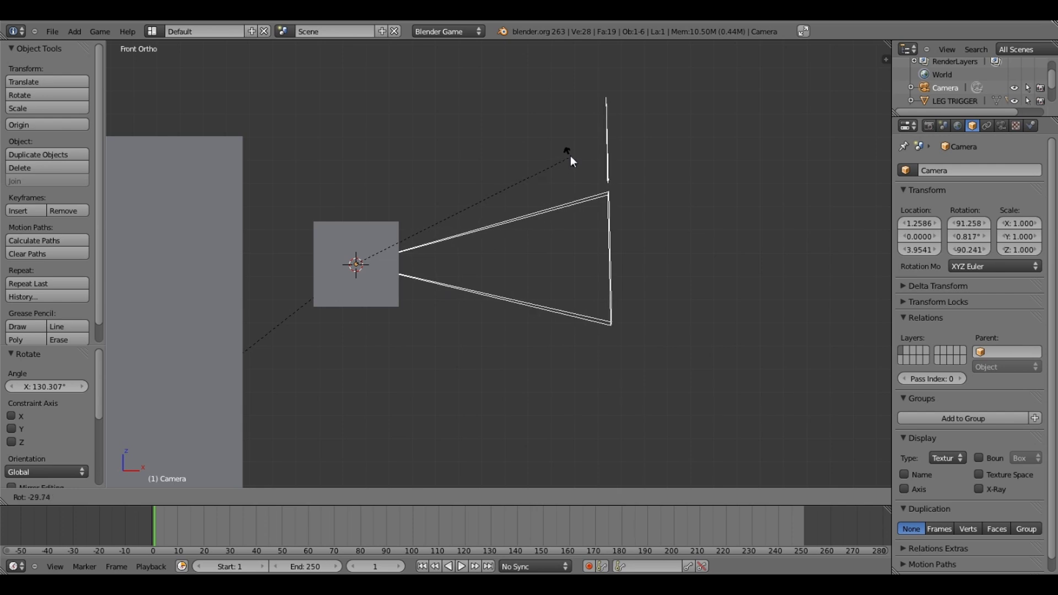
{"action": "left_click", "coordinate": [571, 161]}
{"action": "left_click_drag", "start_coordinate": [313, 263], "coordinate": [382, 252]}
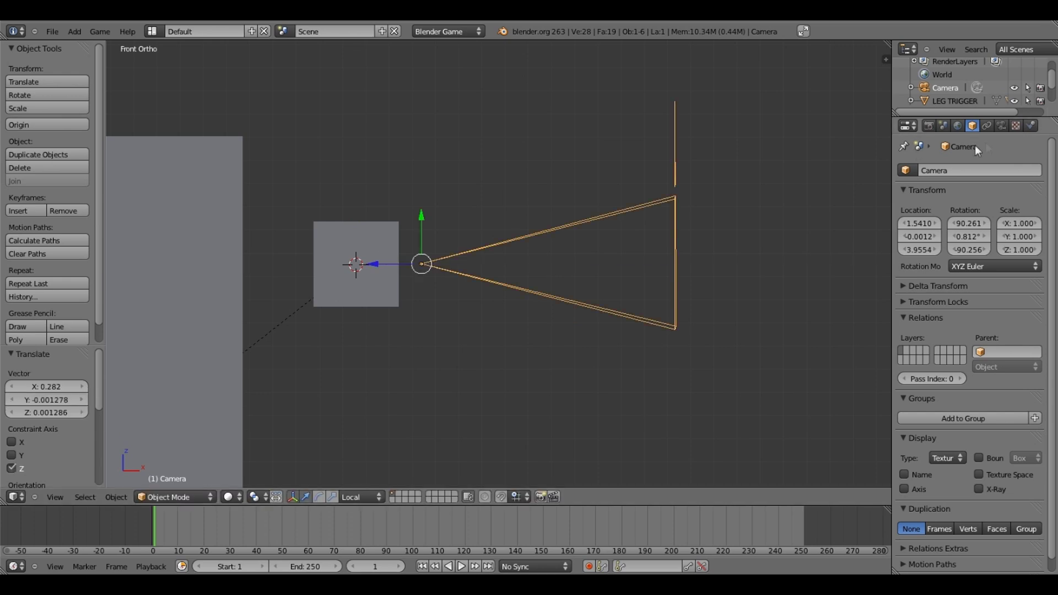
Step: Set the camera's focal length to 22 mm
{"action": "left_click", "coordinate": [999, 125]}
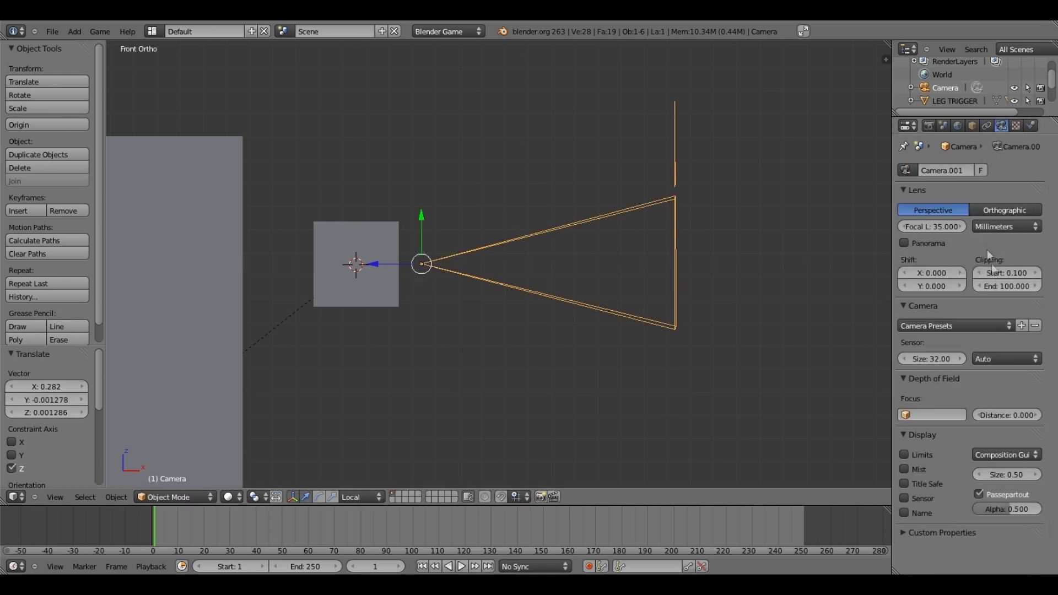
{"action": "left_click", "coordinate": [938, 226]}
{"action": "type", "text": "22"}
{"action": "key", "text": "Return"}
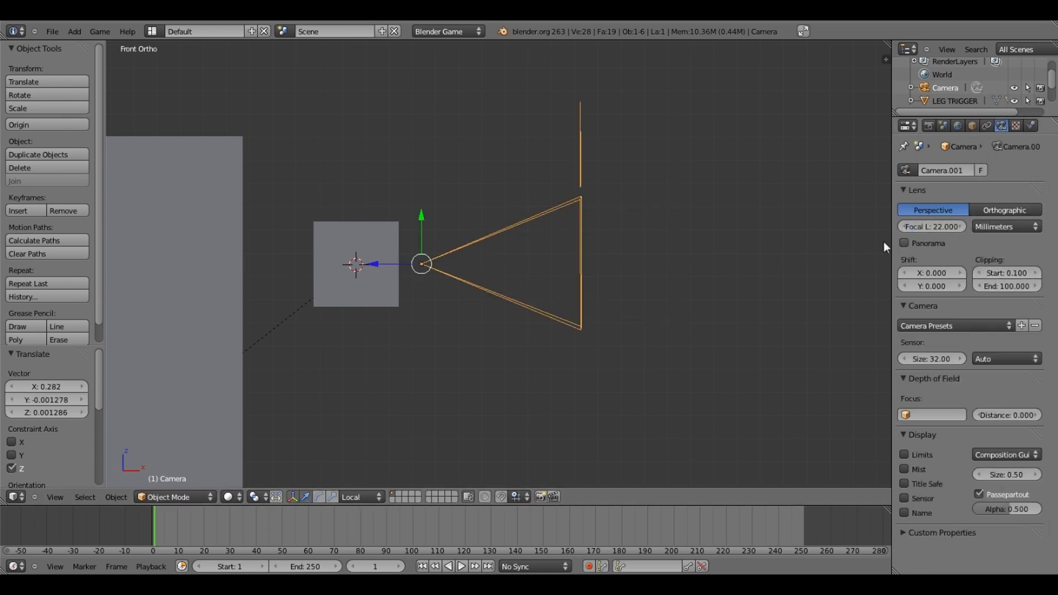
Step: Compare the HEAD cube's local axes with the camera's and rotate the cube -90° about the Y axis
{"action": "right_click", "coordinate": [367, 243]}
{"action": "mouse_move", "coordinate": [435, 318]}
{"action": "middle_mouse_down"}
{"action": "mouse_move", "coordinate": [428, 428]}
{"action": "mouse_move", "coordinate": [456, 366]}
{"action": "mouse_move", "coordinate": [441, 357]}
{"action": "mouse_move", "coordinate": [439, 324]}
{"action": "middle_mouse_up"}
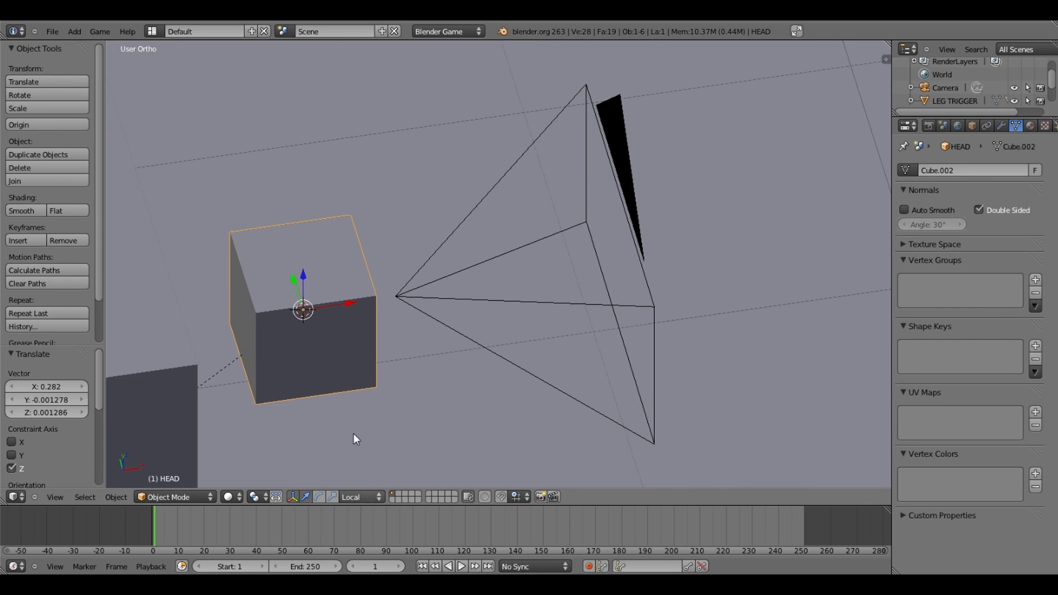
{"action": "right_click", "coordinate": [417, 295]}
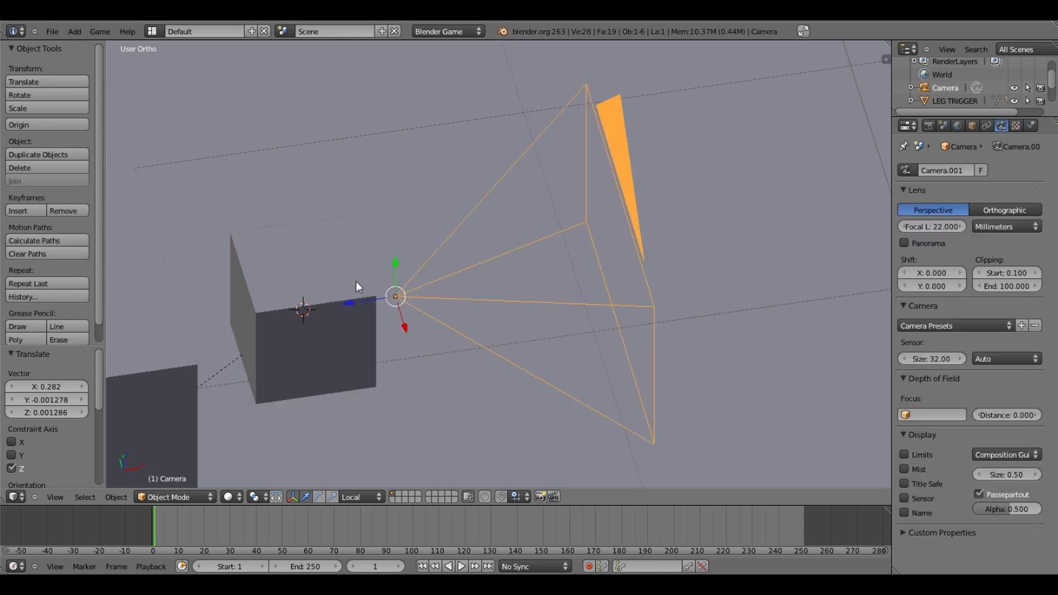
{"action": "right_click", "coordinate": [356, 281]}
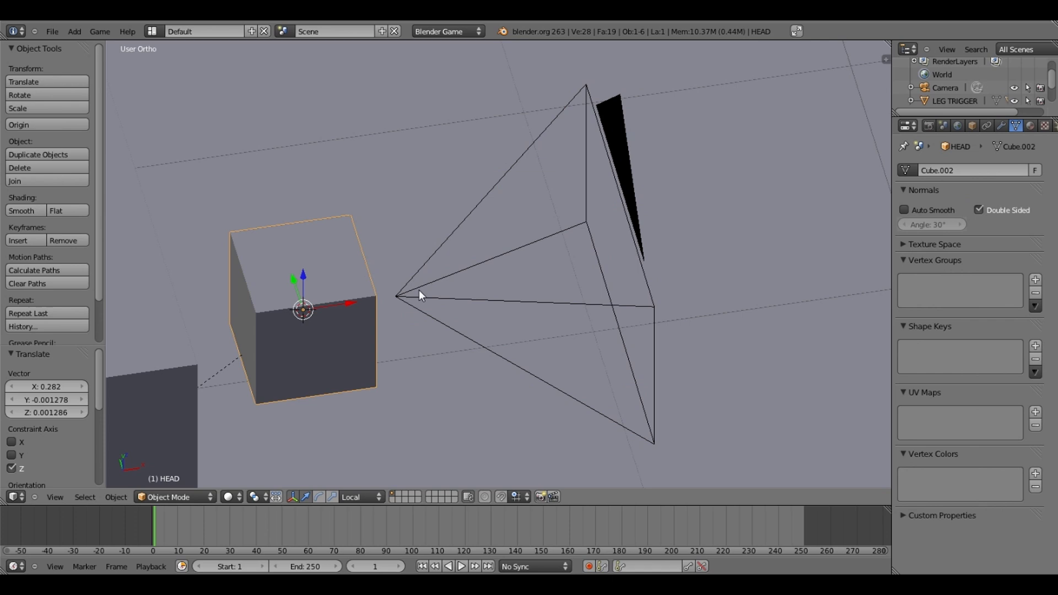
{"action": "type", "text": "ry-90"}
{"action": "key", "text": "Return"}
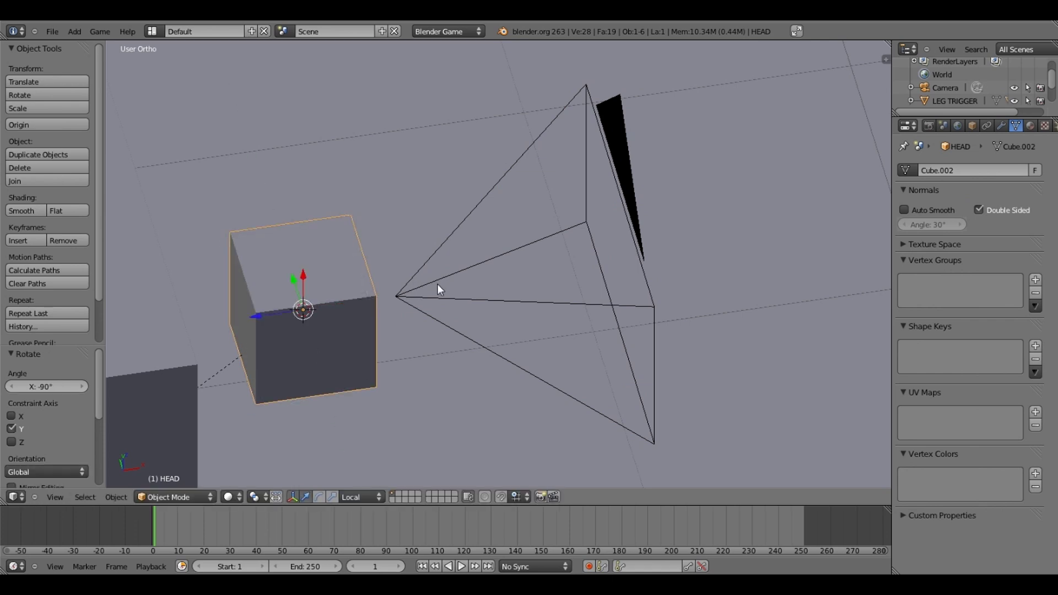
Step: Try rotating the HEAD cube 90° about its local Z axis
{"action": "right_click", "coordinate": [438, 284]}
{"action": "right_click", "coordinate": [350, 302]}
{"action": "key", "text": "r"}
{"action": "key", "text": "z"}
{"action": "type", "text": "z"}
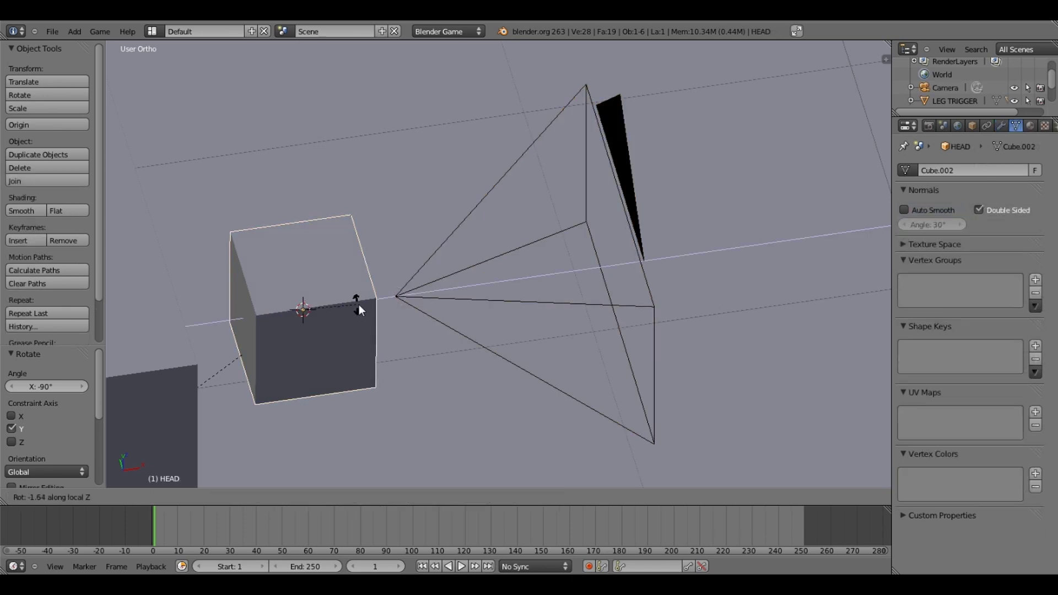
{"action": "type", "text": "9"}
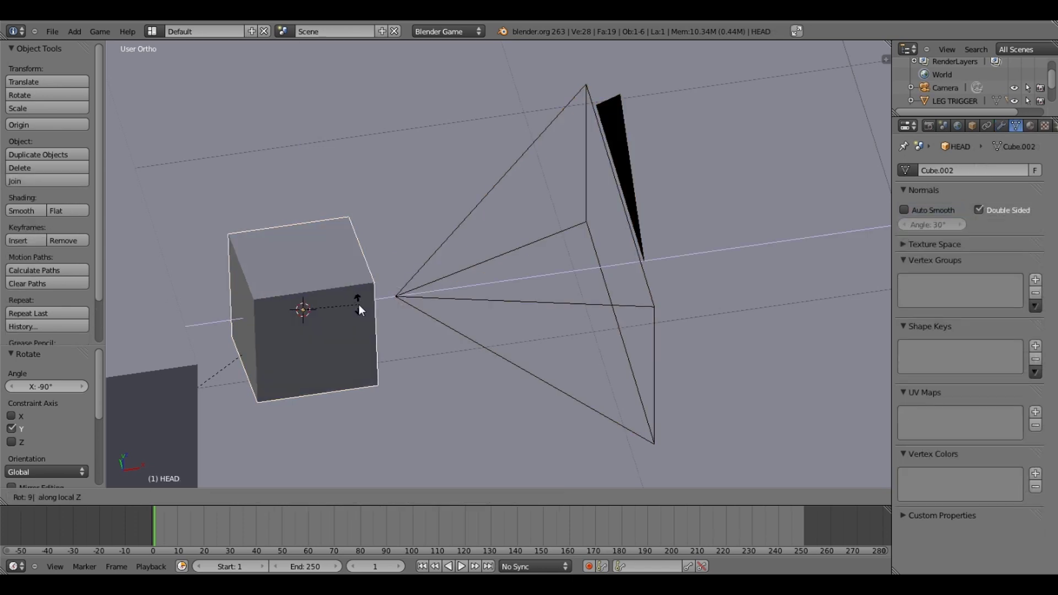
{"action": "type", "text": "0"}
{"action": "key", "text": "Return"}
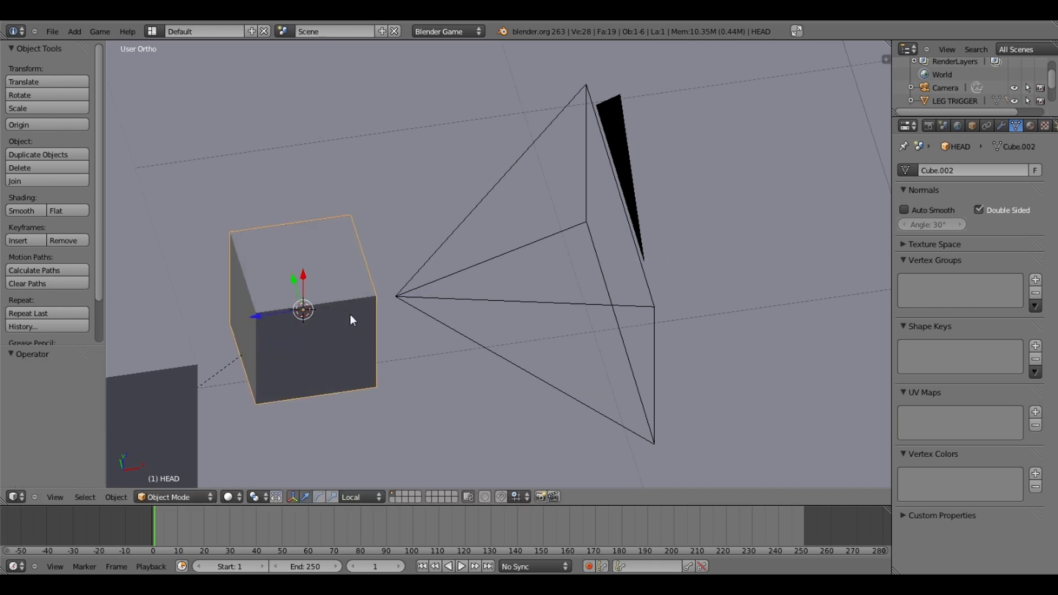
Step: Rotate the HEAD cube -90° about its local Z axis to match the camera's axes
{"action": "key", "text": "r"}
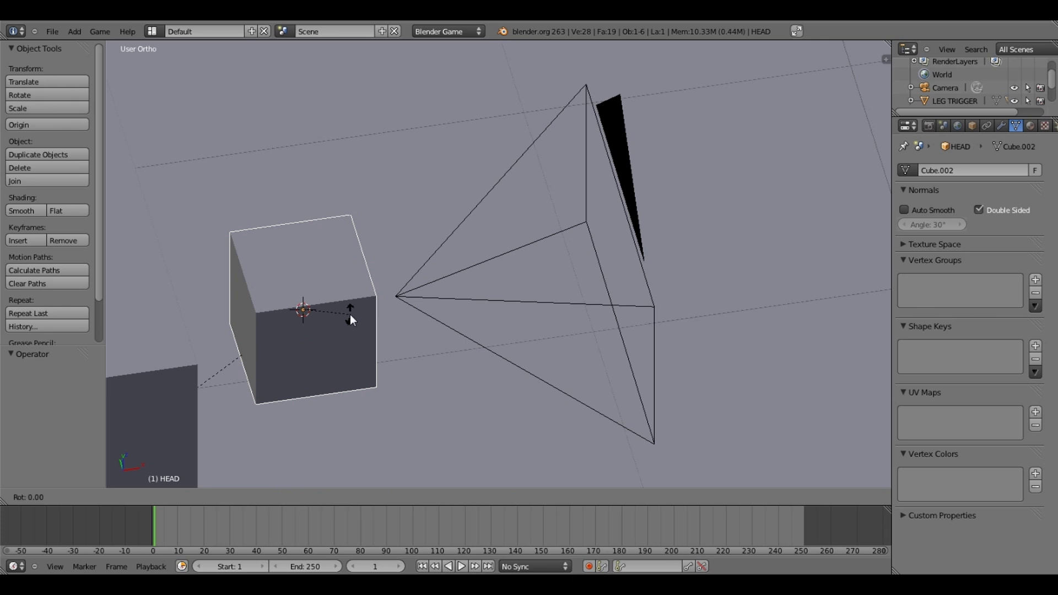
{"action": "type", "text": "zz-90"}
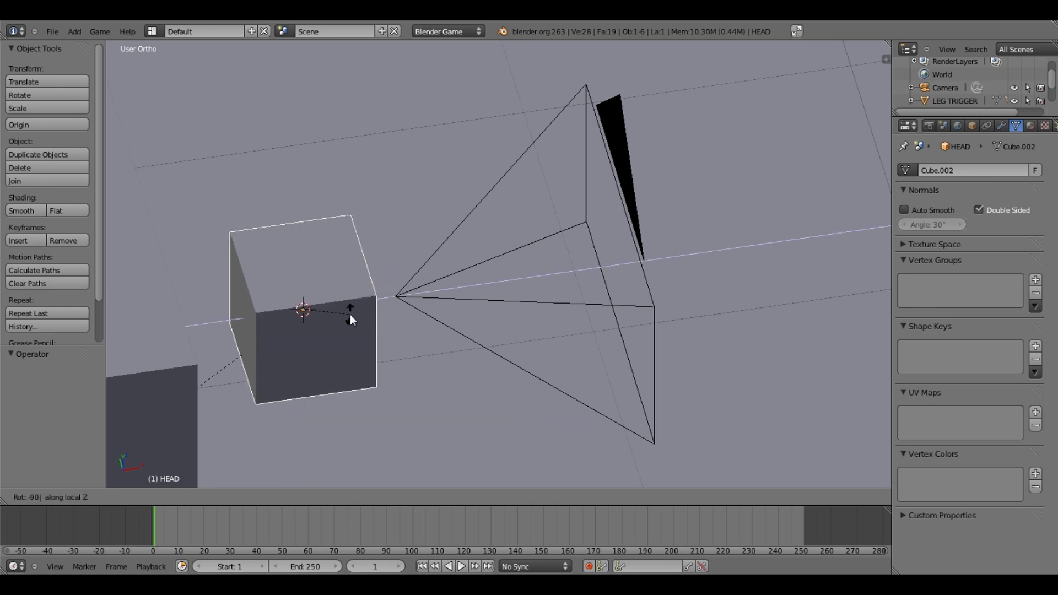
{"action": "key", "text": "Return"}
Step: Parent the camera to the HEAD cube as an object parent, with the camera left in place
{"action": "key", "text": "a"}
{"action": "right_click", "coordinate": [397, 296]}
{"action": "key", "text": "g"}
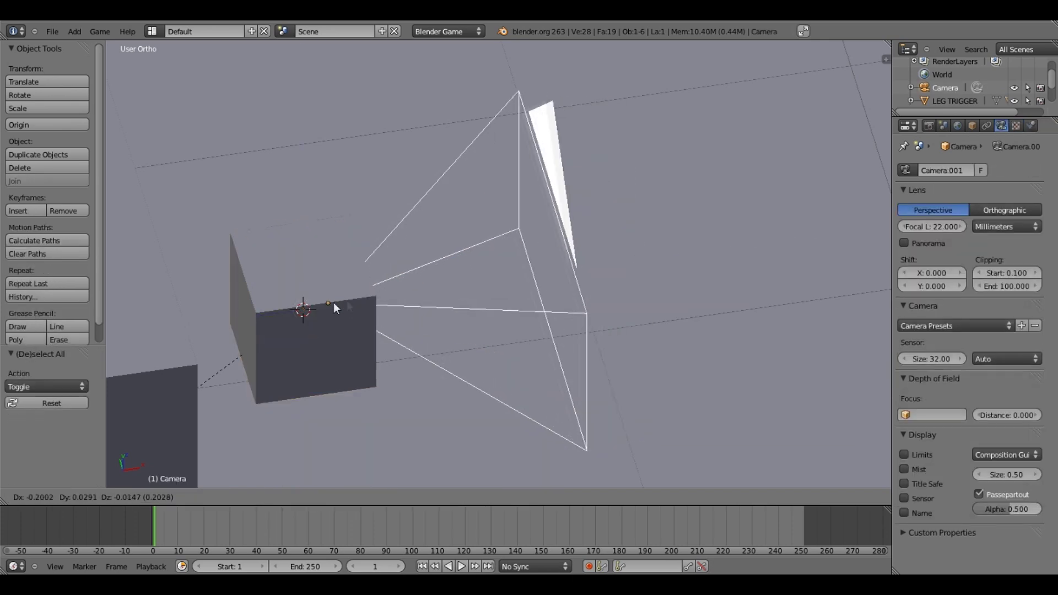
{"action": "right_click", "coordinate": [333, 303]}
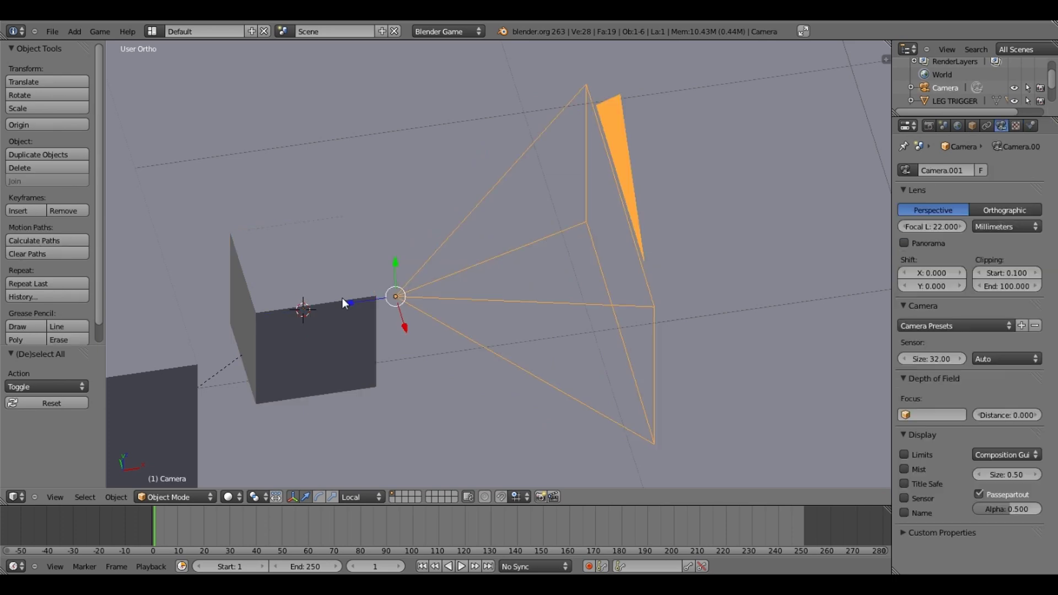
{"action": "right_click", "coordinate": [342, 297], "text": "shift"}
{"action": "key", "text": "ctrl+p"}
{"action": "left_click", "coordinate": [347, 296]}
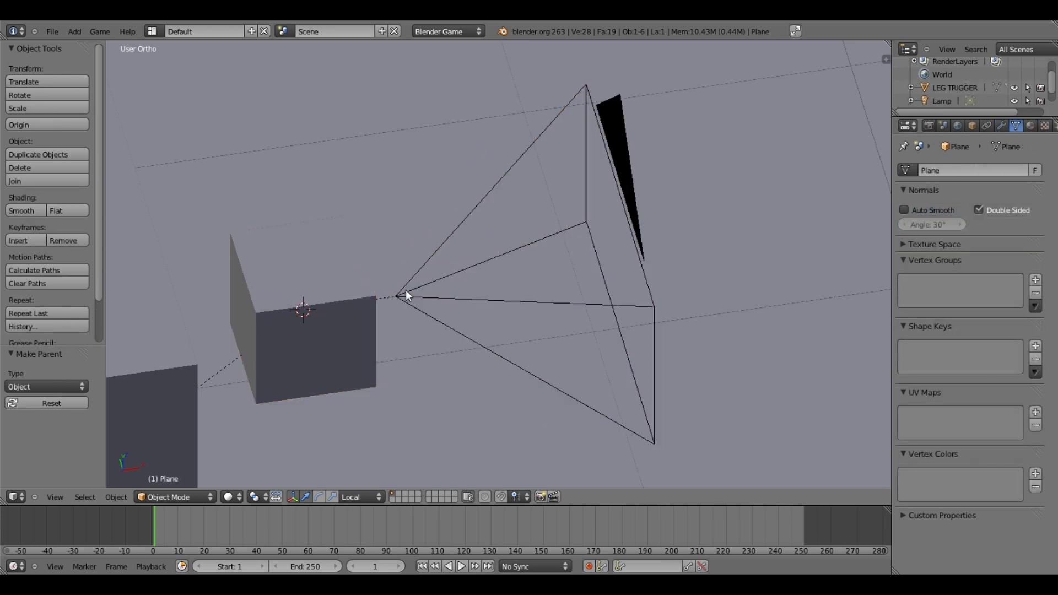
{"action": "right_click", "coordinate": [406, 290]}
{"action": "key", "text": "a"}
Step: Show the object properties and rename the camera to EYES
{"action": "middle_click_drag", "start_coordinate": [366, 302], "coordinate": [405, 265]}
{"action": "right_click", "coordinate": [405, 265]}
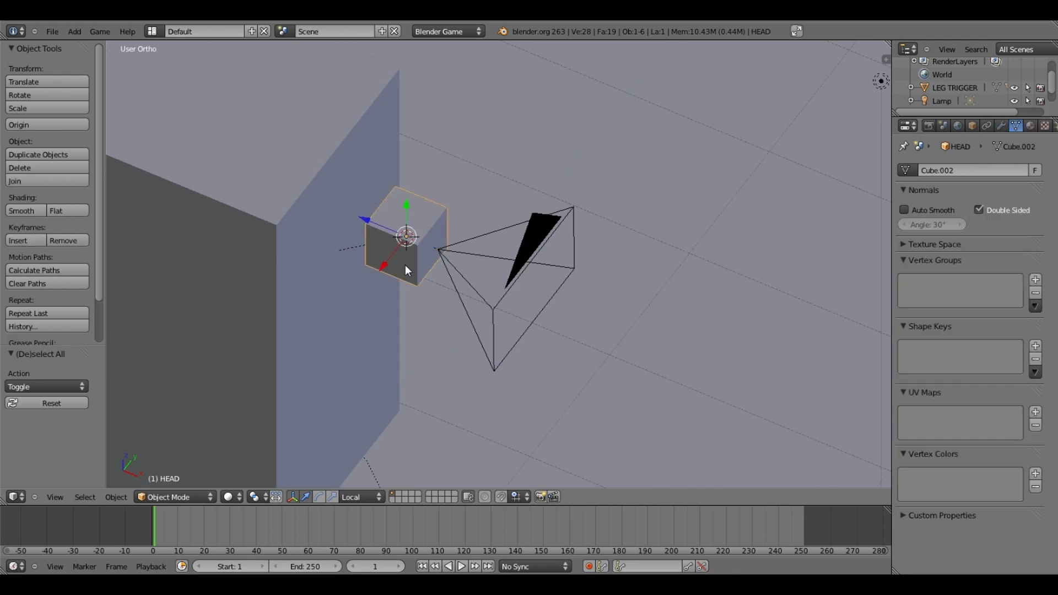
{"action": "scroll", "coordinate": [405, 264], "scroll_direction": "down", "scroll_amount": 2}
{"action": "left_click", "coordinate": [973, 126]}
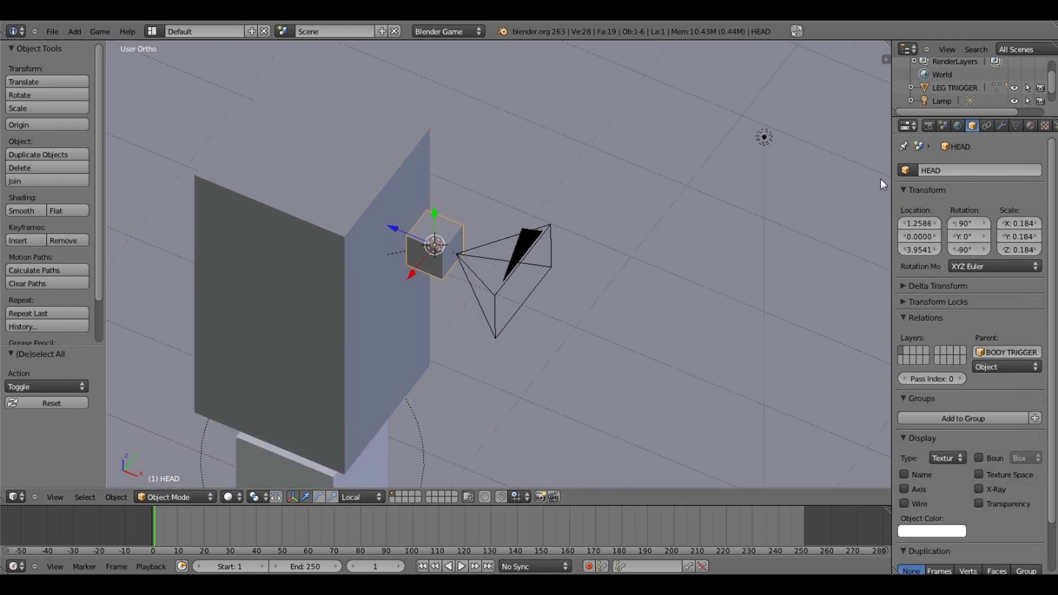
{"action": "right_click", "coordinate": [541, 242]}
{"action": "left_click", "coordinate": [957, 171]}
{"action": "type", "text": "EYES"}
{"action": "key", "text": "Return"}
Step: Import the rifle model as a Wavefront OBJ from the Models folder inside Documents\Animation
{"action": "scroll", "coordinate": [819, 211], "scroll_direction": "down", "scroll_amount": 3}
{"action": "middle_click_drag", "start_coordinate": [819, 211], "coordinate": [546, 329]}
{"action": "scroll", "coordinate": [477, 299], "scroll_direction": "up", "scroll_amount": 3}
{"action": "middle_click_drag", "start_coordinate": [477, 299], "coordinate": [412, 323]}
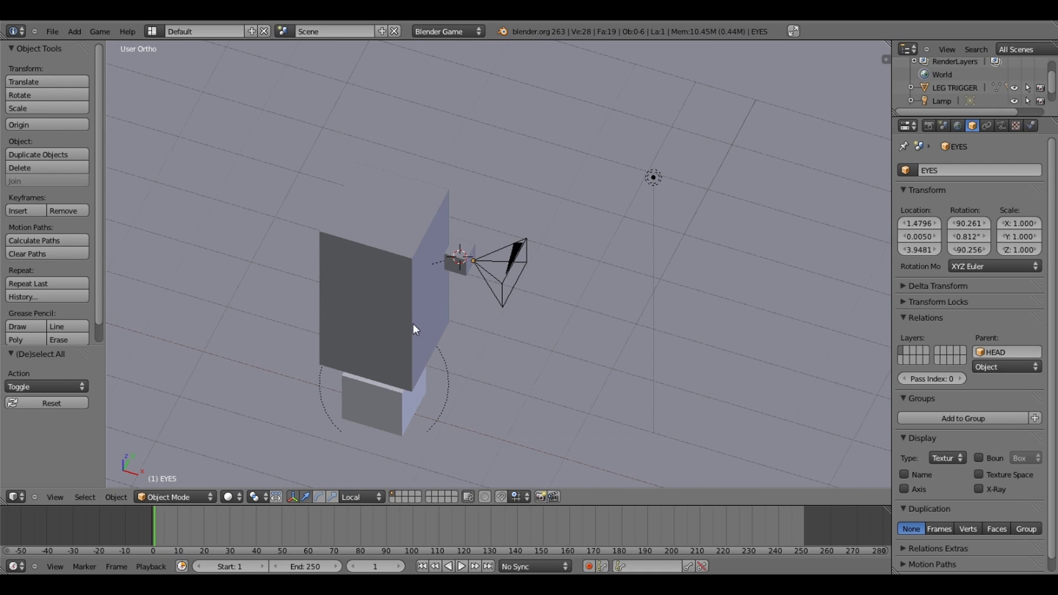
{"action": "left_click", "coordinate": [48, 32]}
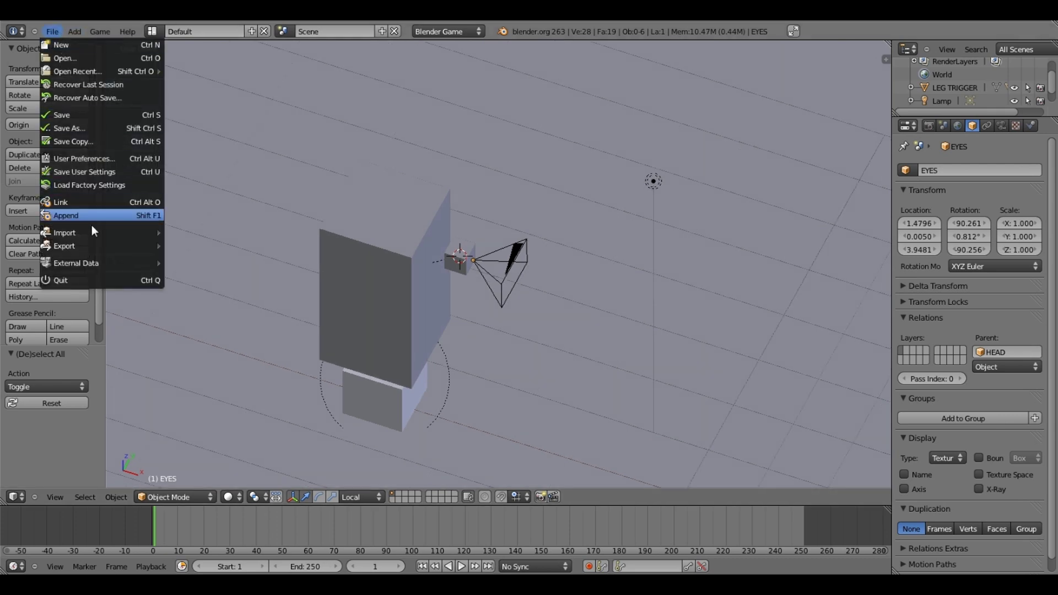
{"action": "mouse_move", "coordinate": [94, 233]}
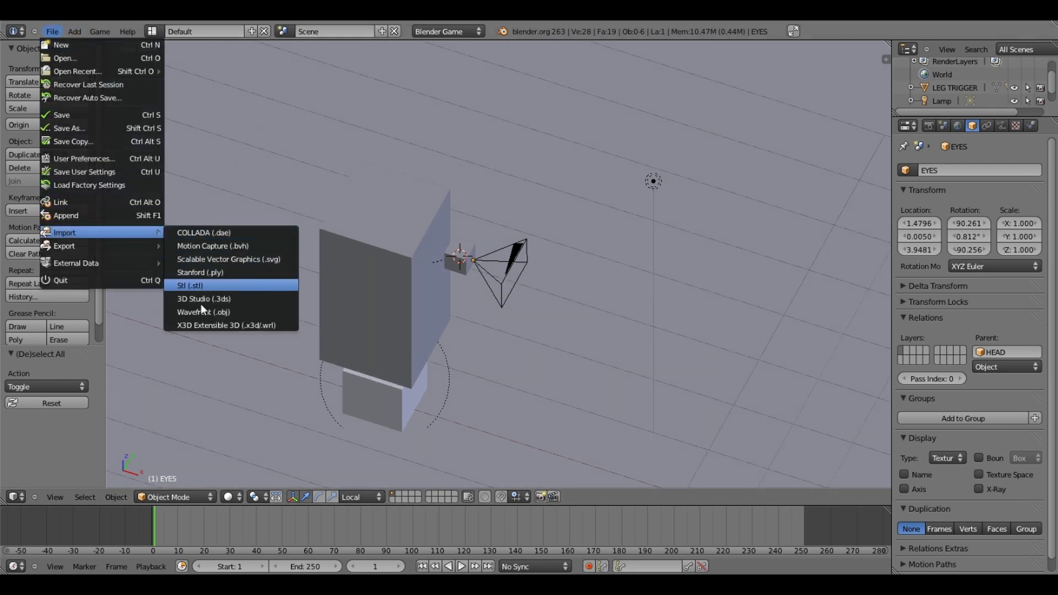
{"action": "left_click", "coordinate": [230, 313]}
{"action": "left_click", "coordinate": [55, 312]}
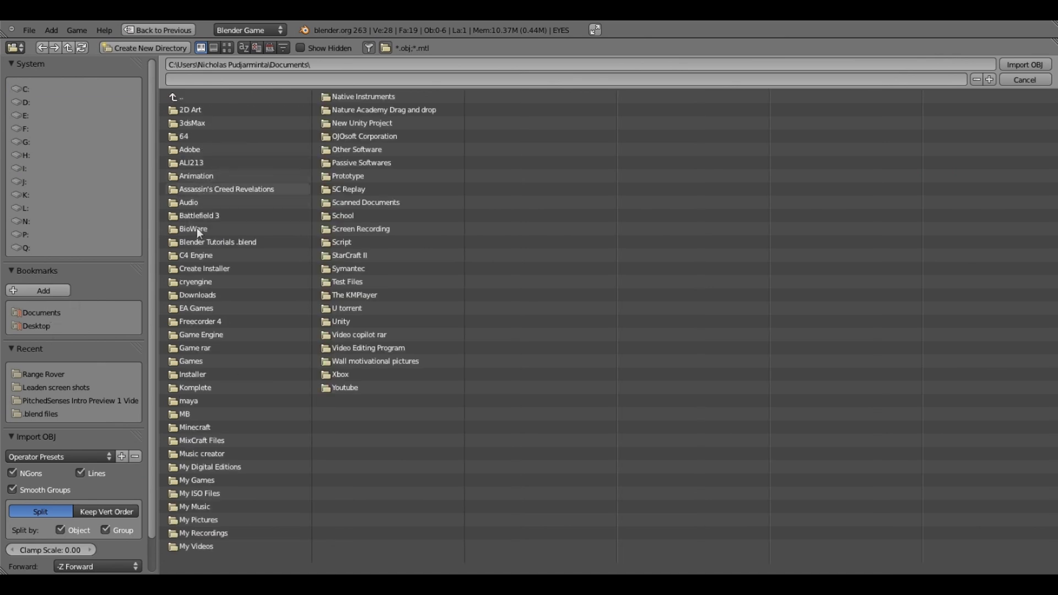
{"action": "left_click", "coordinate": [219, 177]}
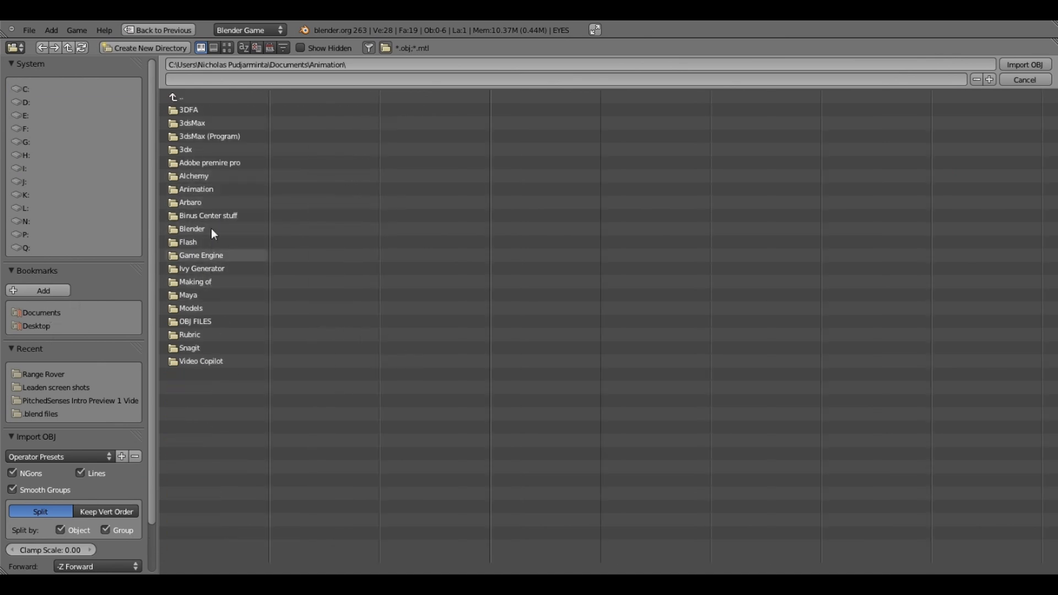
{"action": "left_click", "coordinate": [203, 310]}
{"action": "left_click", "coordinate": [305, 110]}
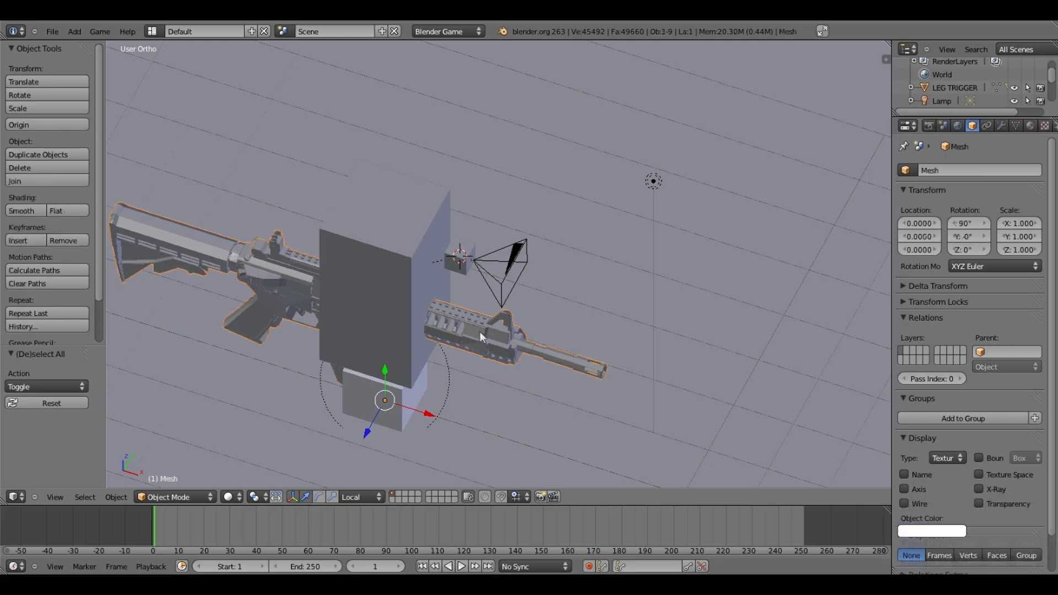
{"action": "middle_click_drag", "start_coordinate": [479, 331], "coordinate": [517, 279]}
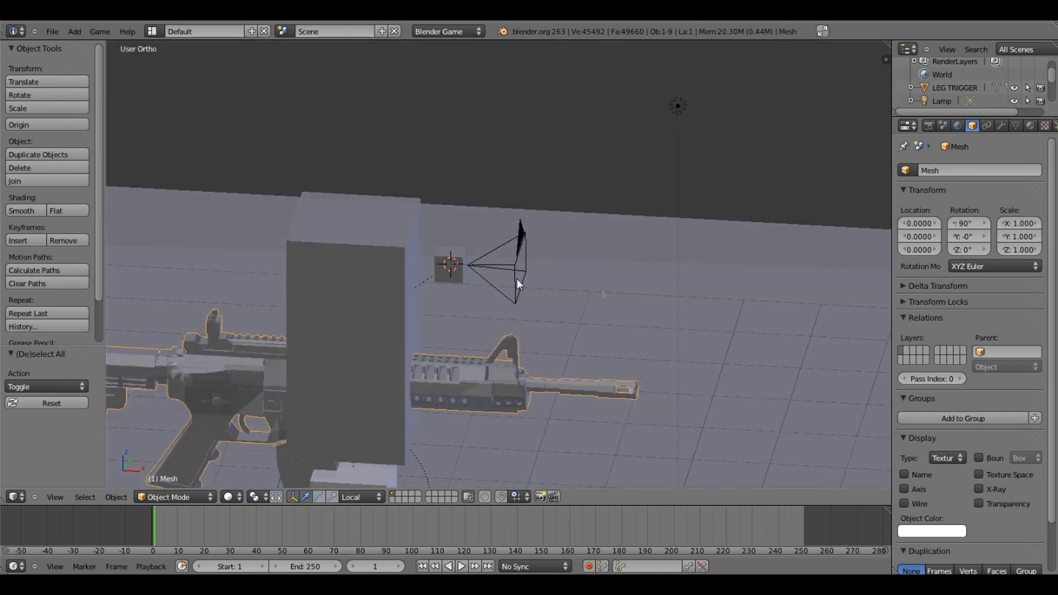
{"action": "key", "text": "s"}
{"action": "key", "text": "Escape"}
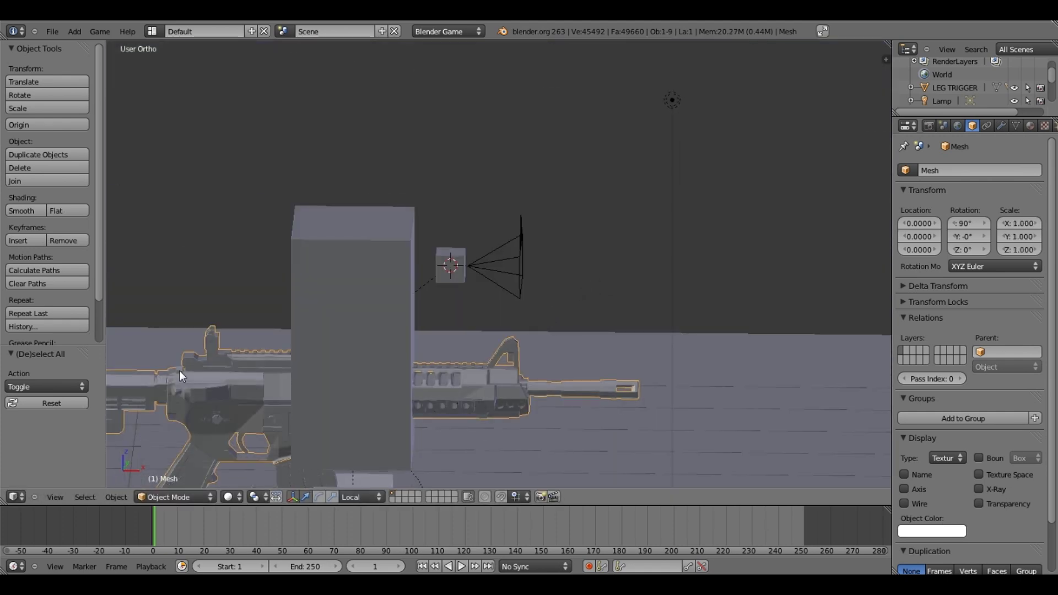
{"action": "key", "text": "z"}
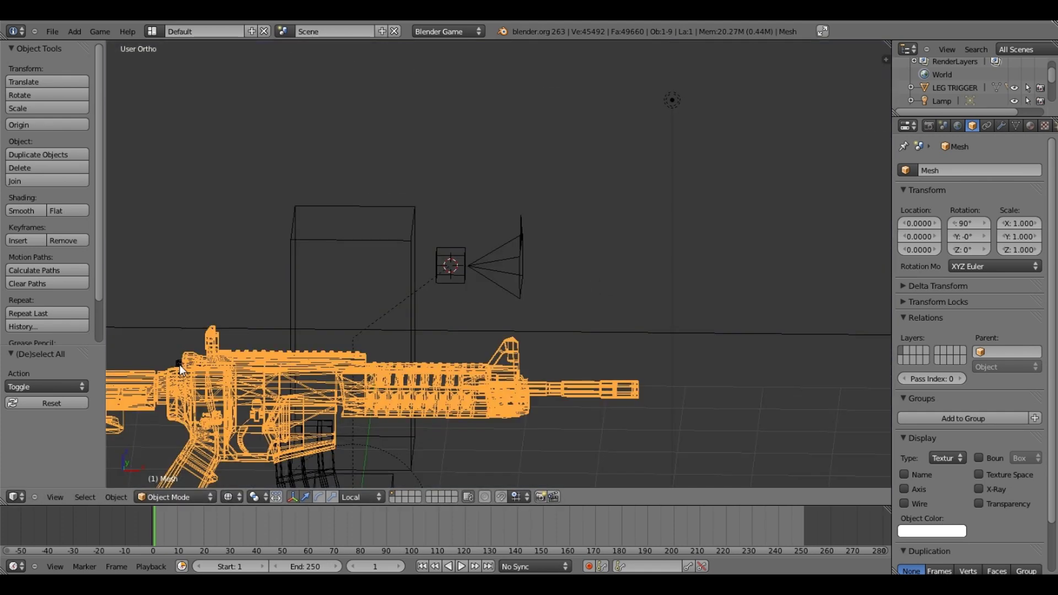
{"action": "key", "text": "z"}
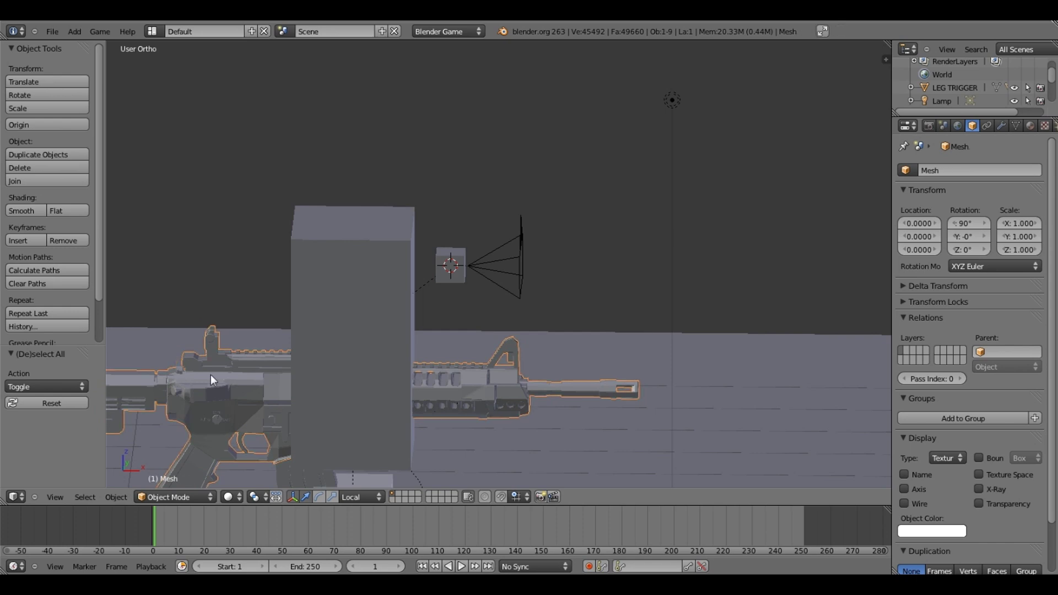
{"action": "key", "text": "Tab"}
{"action": "middle_click_drag", "start_coordinate": [216, 380], "coordinate": [339, 419]}
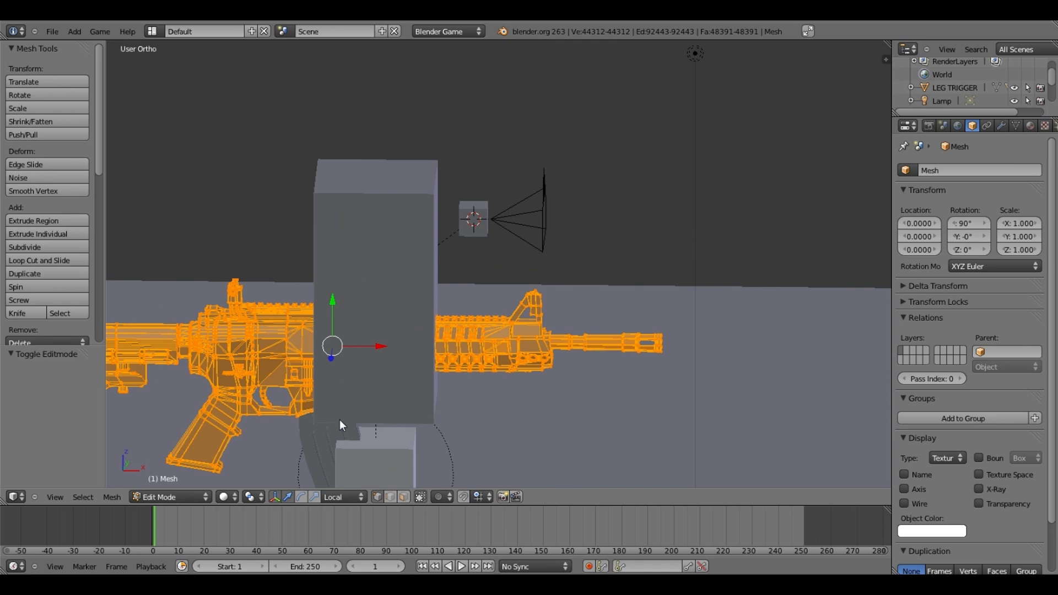
{"action": "scroll", "coordinate": [257, 455], "scroll_direction": "up", "scroll_amount": 1}
{"action": "key", "text": "Tab"}
Step: Select the rifle body together with its magazine and move both about 5.15 units along the X axis, in front of the block
{"action": "right_click", "coordinate": [256, 455], "text": "shift"}
{"action": "scroll", "coordinate": [195, 378], "scroll_direction": "down", "scroll_amount": 1}
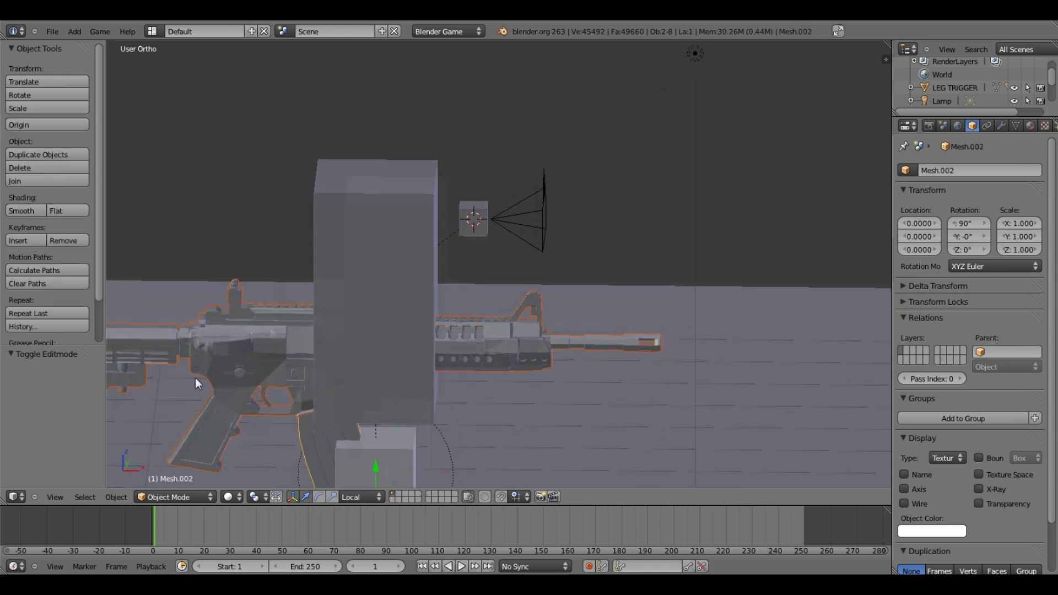
{"action": "scroll", "coordinate": [270, 327], "scroll_direction": "down", "scroll_amount": 1}
{"action": "scroll", "coordinate": [270, 328], "scroll_direction": "down", "scroll_amount": 1}
{"action": "right_click", "coordinate": [270, 328]}
{"action": "key", "text": "g"}
{"action": "key", "text": "x"}
{"action": "key", "text": "x"}
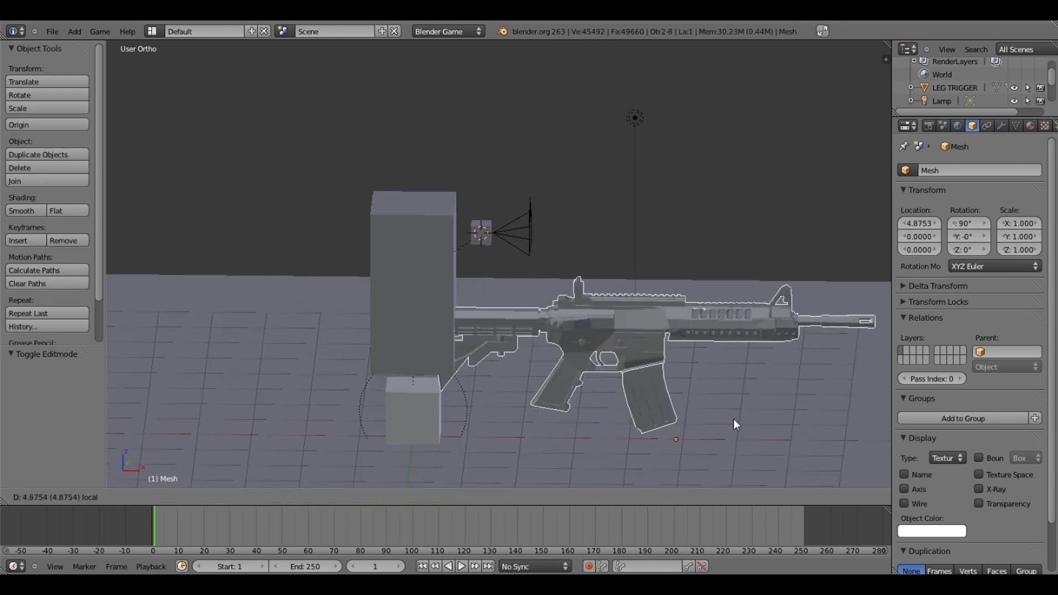
{"action": "left_click", "coordinate": [734, 419]}
Step: Raise the rifle and magazine about 1.4 units and scale them down to about 0.39
{"action": "key", "text": "g"}
{"action": "key", "text": "z"}
{"action": "key", "text": "z"}
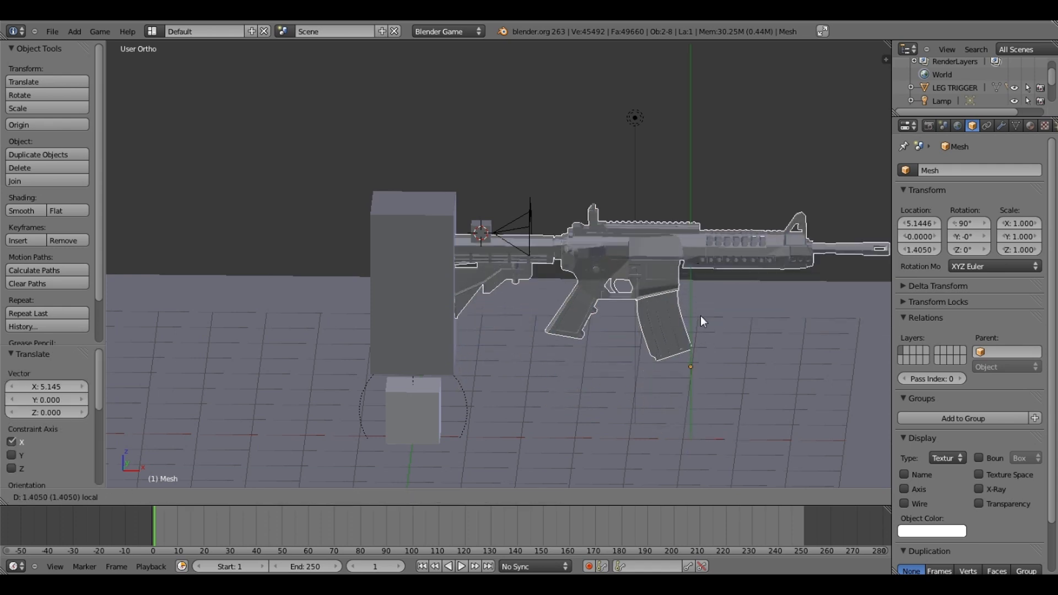
{"action": "left_click", "coordinate": [700, 316]}
{"action": "key", "text": "s"}
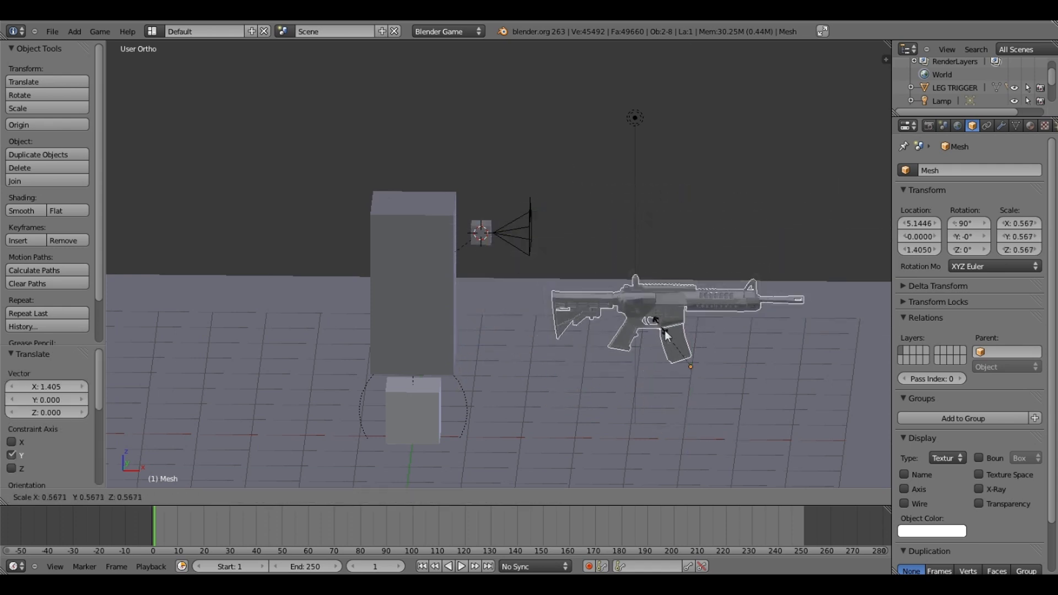
{"action": "left_click", "coordinate": [670, 337]}
Step: Move the rifle beside the EYES camera, to about X 3.61, Y -0.49 and Z 3.06
{"action": "key", "text": "g"}
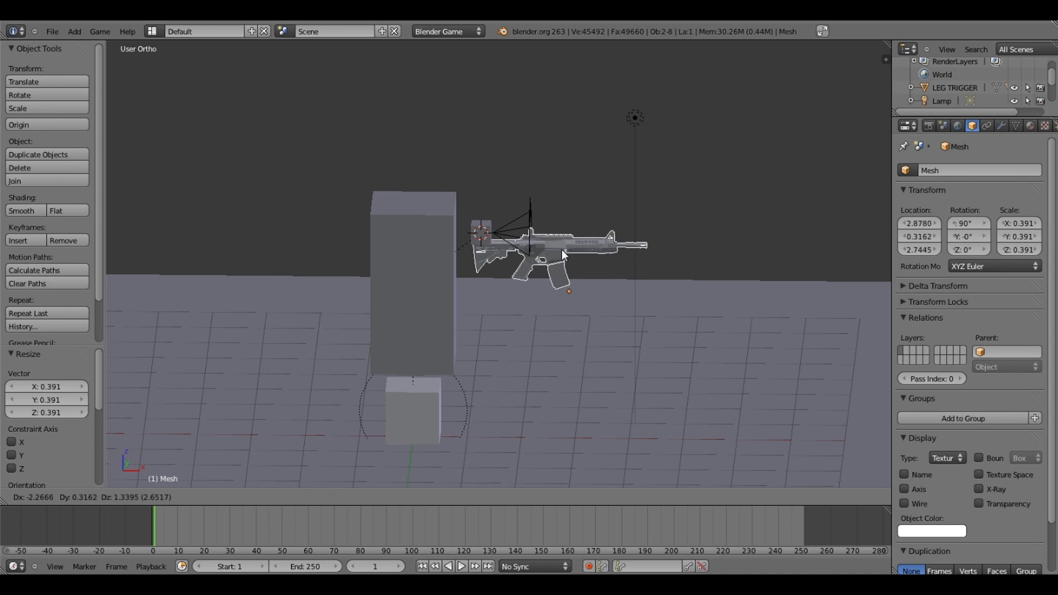
{"action": "left_click", "coordinate": [561, 250]}
{"action": "middle_click_drag", "start_coordinate": [561, 250], "coordinate": [623, 356]}
{"action": "key", "text": "g"}
{"action": "left_click", "coordinate": [653, 312]}
{"action": "middle_click_drag", "start_coordinate": [653, 312], "coordinate": [528, 269]}
{"action": "left_click_drag", "start_coordinate": [618, 342], "coordinate": [682, 313]}
{"action": "left_click_drag", "start_coordinate": [633, 305], "coordinate": [631, 282]}
{"action": "left_click_drag", "start_coordinate": [657, 338], "coordinate": [641, 327]}
Step: Look through the EYES camera in perspective and scale the rifle down to about 0.28
{"action": "key", "text": "KP_5"}
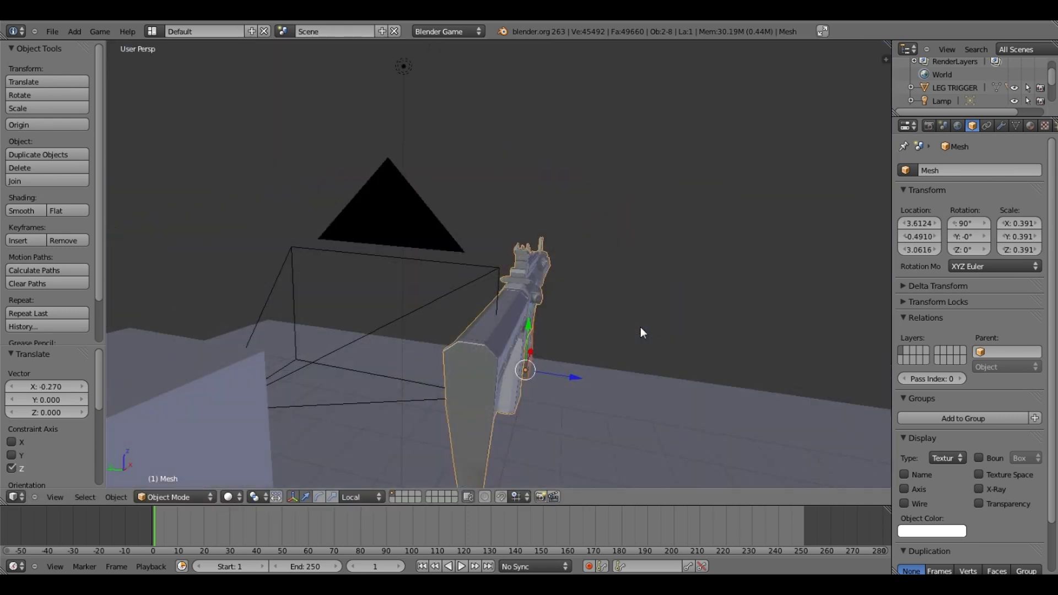
{"action": "key", "text": "KP_0"}
{"action": "key", "text": "s"}
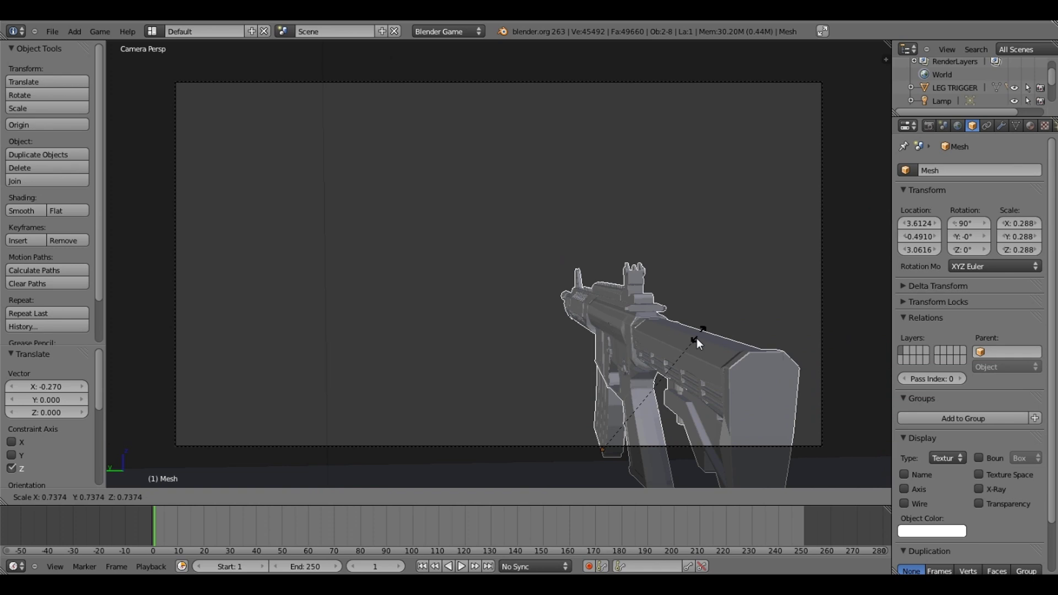
{"action": "left_click", "coordinate": [653, 360]}
Step: Reposition the rifle in the lower right of the camera frame, at about X 3.24, Y -0.74 and Z 3.17
{"action": "mouse_move", "coordinate": [660, 399]}
{"action": "left_mouse_down"}
{"action": "mouse_move", "coordinate": [690, 439]}
{"action": "mouse_move", "coordinate": [638, 430]}
{"action": "mouse_move", "coordinate": [597, 371]}
{"action": "mouse_move", "coordinate": [682, 406]}
{"action": "mouse_move", "coordinate": [662, 378]}
{"action": "left_mouse_up"}
{"action": "scroll", "coordinate": [662, 378], "scroll_direction": "up", "scroll_amount": 2}
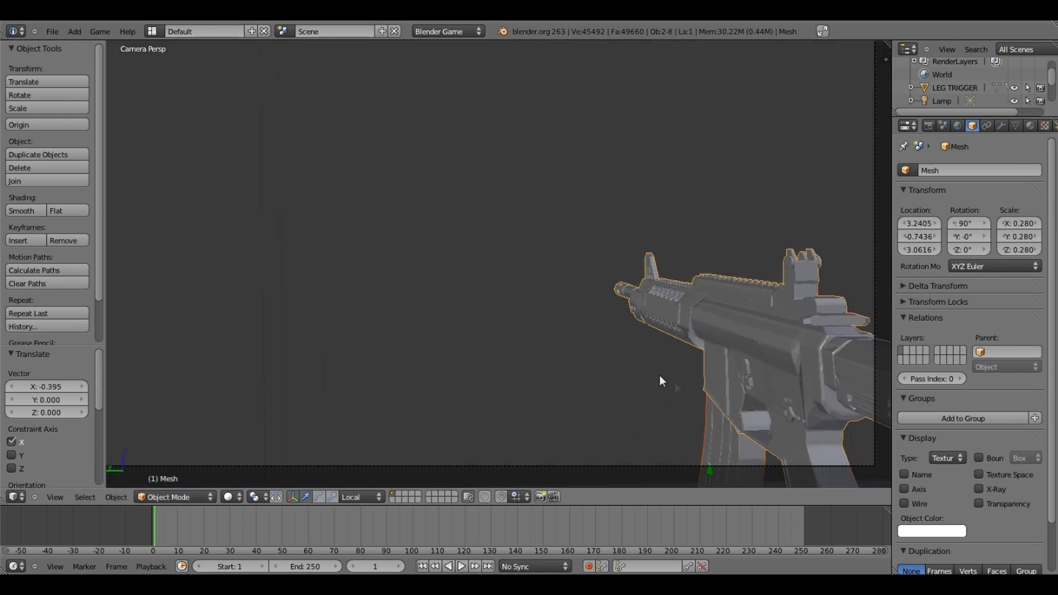
{"action": "scroll", "coordinate": [675, 396], "scroll_direction": "down", "scroll_amount": 2}
{"action": "left_click_drag", "start_coordinate": [694, 419], "coordinate": [692, 415]}
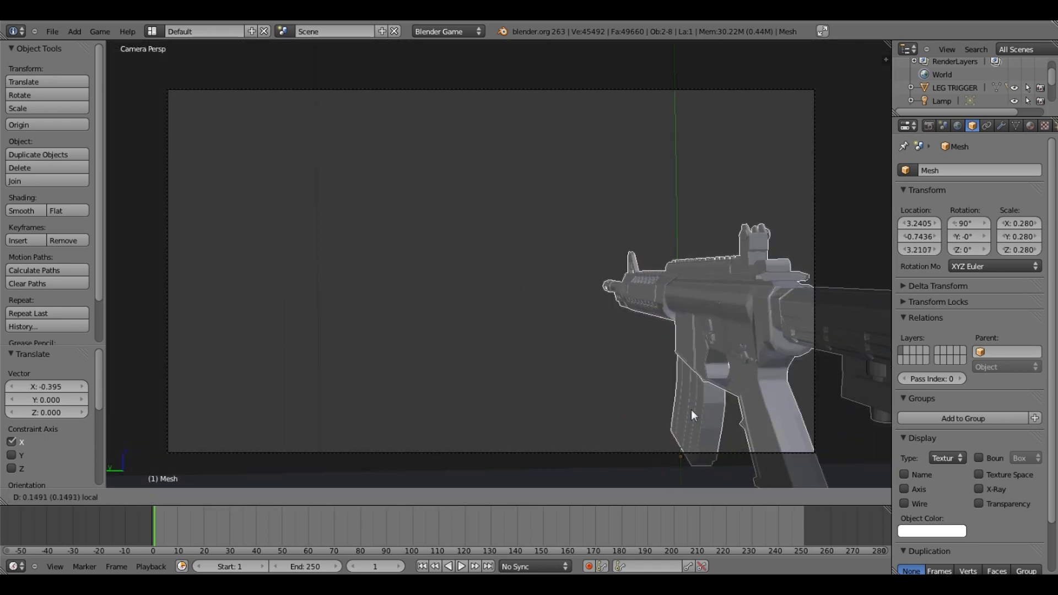
{"action": "left_click", "coordinate": [691, 415]}
Step: Move the rifle and magazine closer to the EYES camera, to about X 2.83, Y -0.69 and Z 3.17
{"action": "key", "text": "g"}
{"action": "key", "text": "x"}
{"action": "key", "text": "x"}
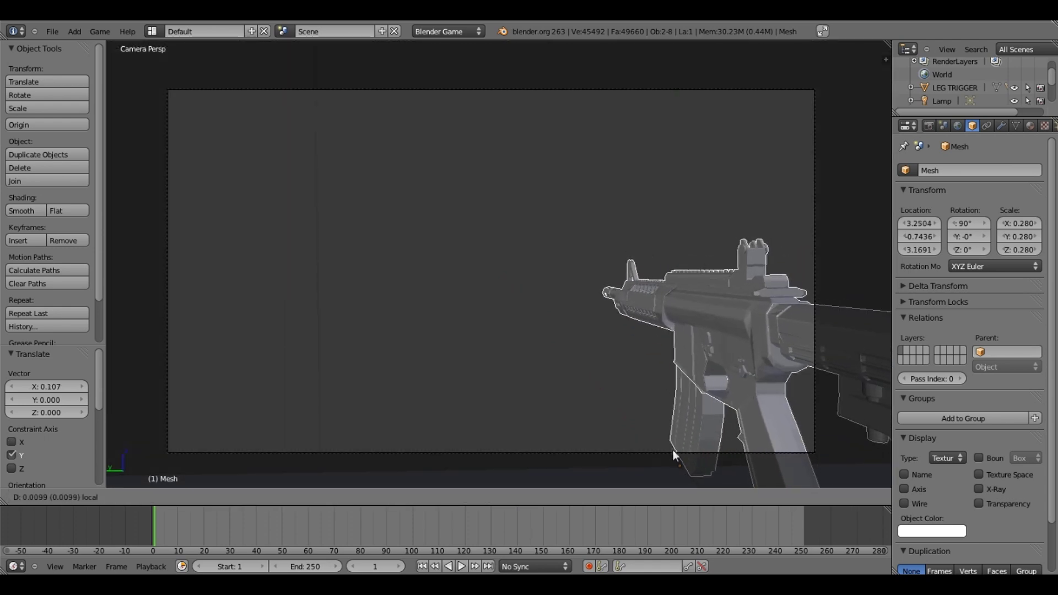
{"action": "left_click", "coordinate": [630, 370]}
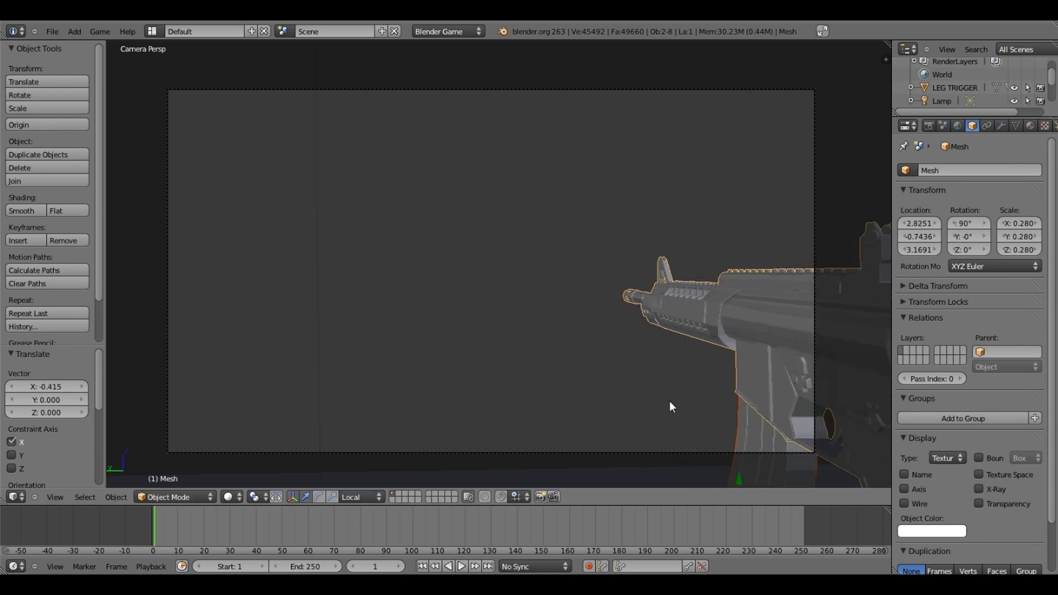
{"action": "scroll", "coordinate": [675, 408], "scroll_direction": "down", "scroll_amount": 3}
{"action": "key", "text": "g"}
{"action": "key", "text": "x"}
{"action": "key", "text": "x"}
{"action": "left_click", "coordinate": [679, 415]}
{"action": "scroll", "coordinate": [683, 408], "scroll_direction": "up", "scroll_amount": 3}
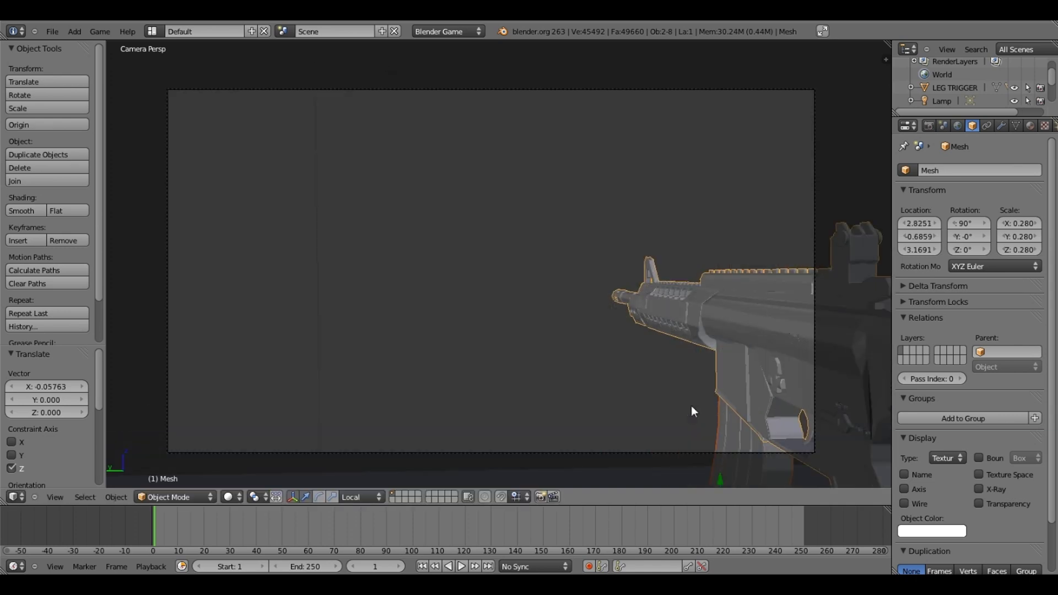
Step: Parent the rifle and magazine to the HEAD cube as object children
{"action": "scroll", "coordinate": [691, 411], "scroll_direction": "down", "scroll_amount": 4}
{"action": "middle_click_drag", "start_coordinate": [656, 392], "coordinate": [560, 396]}
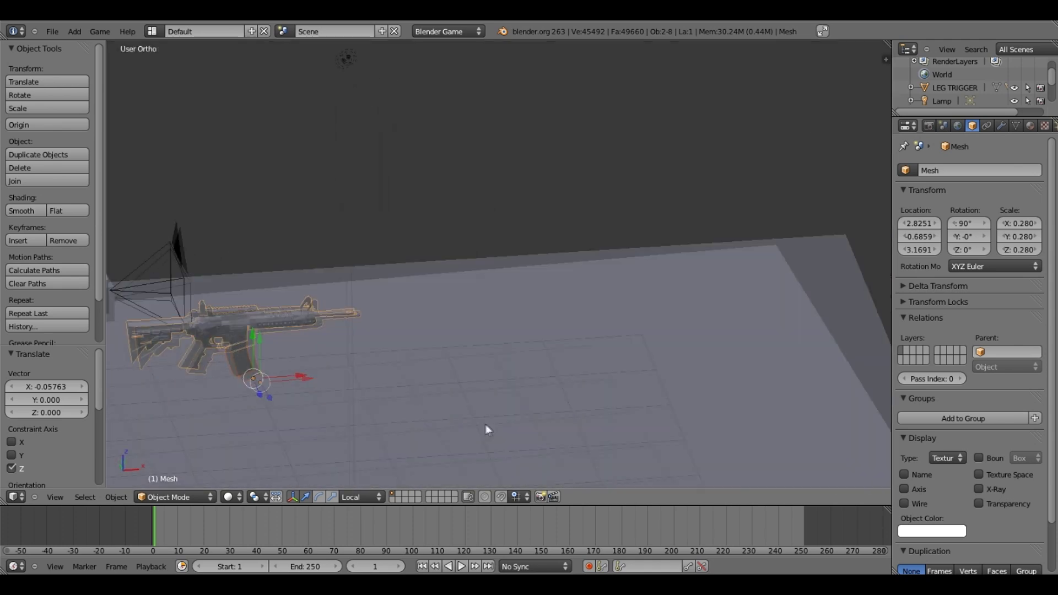
{"action": "key", "text": "KP_0"}
{"action": "scroll", "coordinate": [515, 362], "scroll_direction": "up", "scroll_amount": 2}
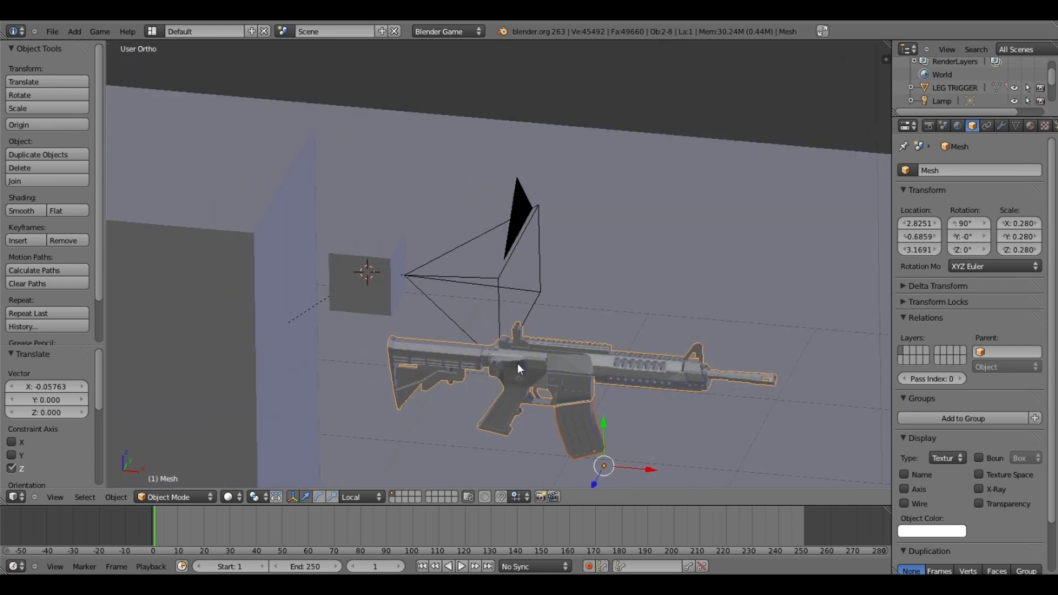
{"action": "right_click", "coordinate": [318, 251], "text": "shift"}
{"action": "scroll", "coordinate": [319, 250], "scroll_direction": "up", "scroll_amount": 2}
{"action": "key", "text": "ctrl+p"}
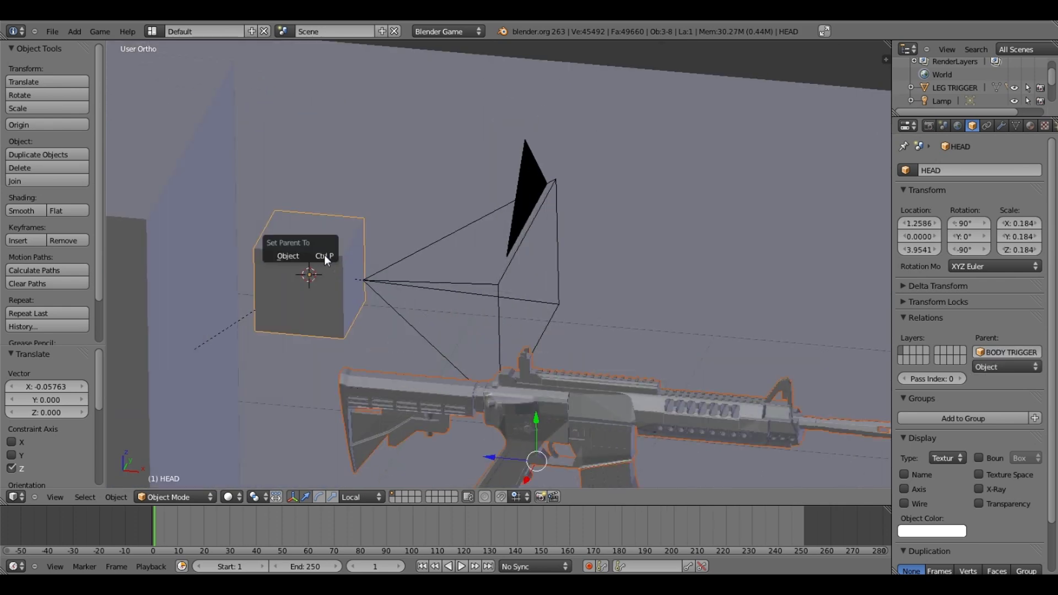
{"action": "left_click", "coordinate": [324, 255]}
{"action": "key", "text": "a"}
{"action": "right_click", "coordinate": [457, 391]}
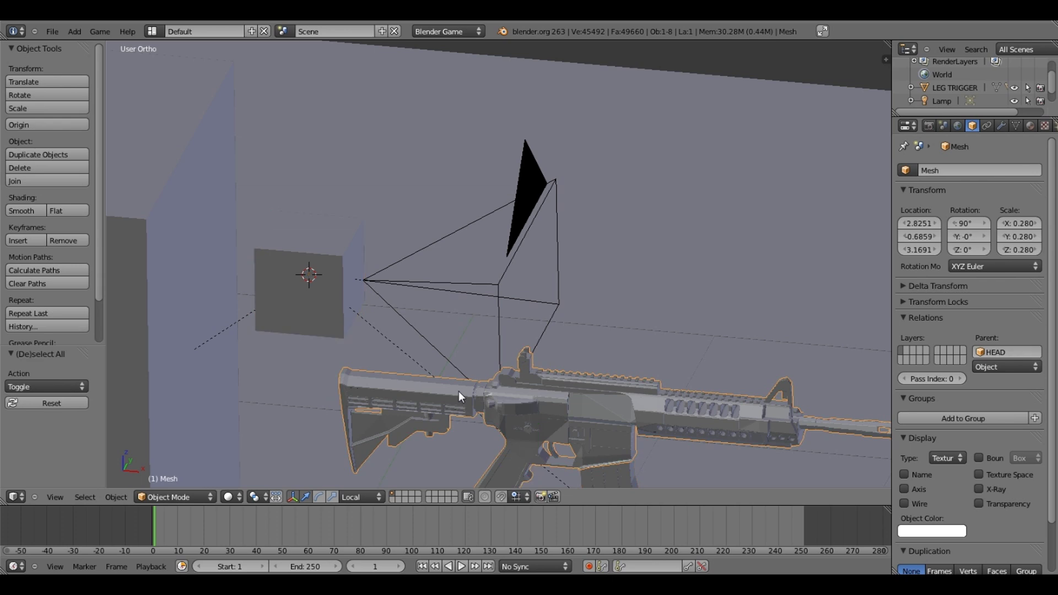
Step: Select the HEAD cube and split the 3D view vertically, turning the new area into a Text Editor without a tool shelf
{"action": "middle_click_drag", "start_coordinate": [458, 391], "coordinate": [647, 363]}
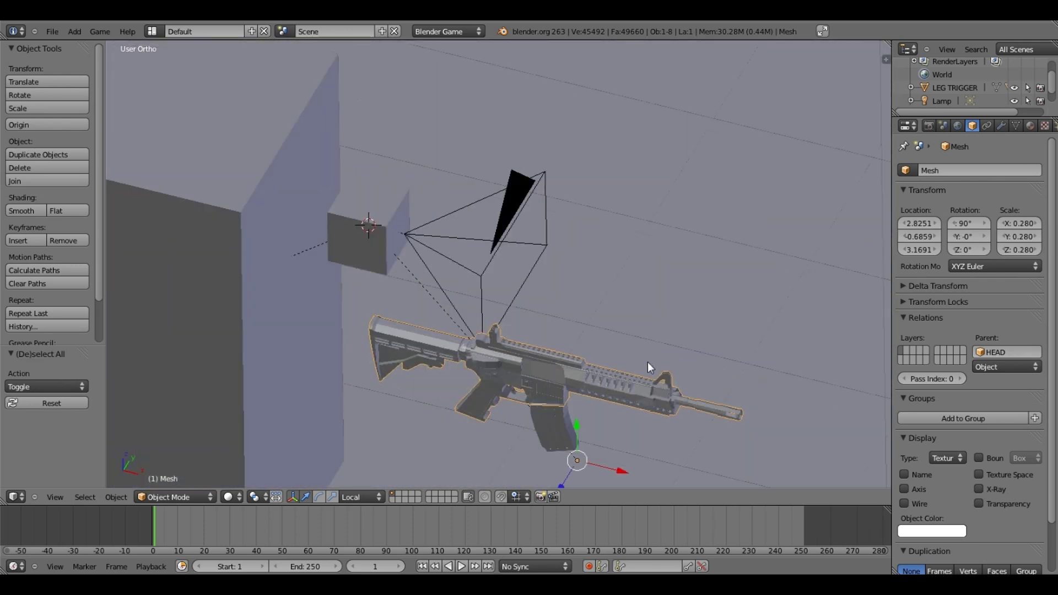
{"action": "middle_click_drag", "start_coordinate": [350, 232], "coordinate": [379, 237], "text": "shift"}
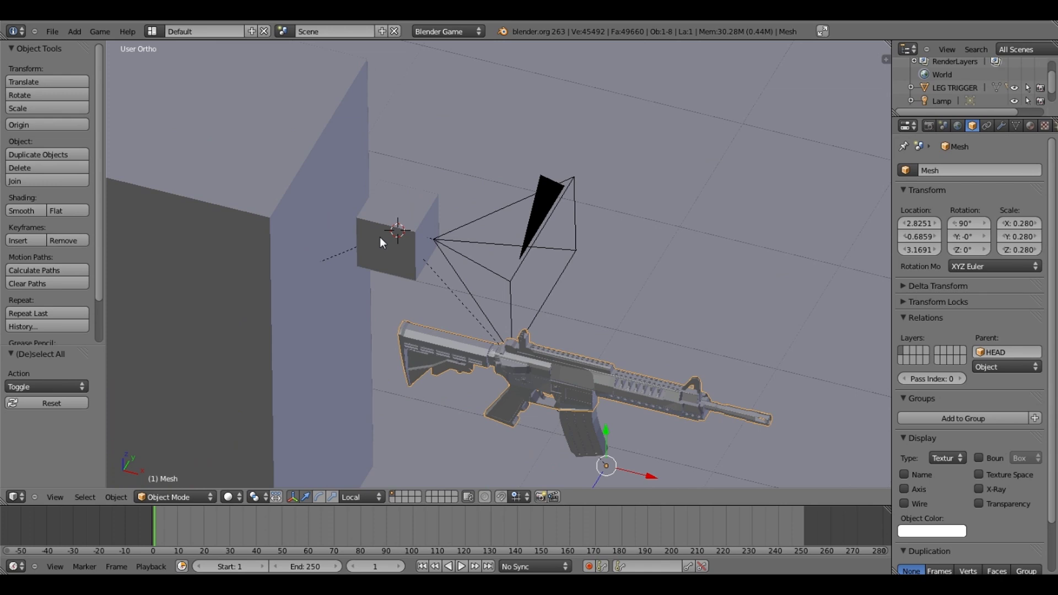
{"action": "right_click", "coordinate": [379, 237]}
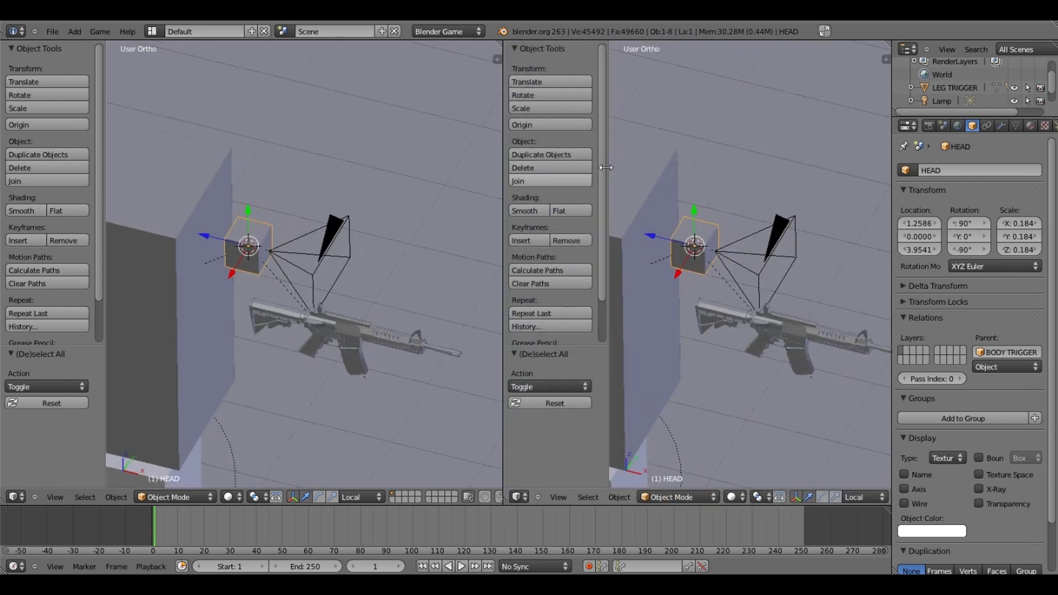
{"action": "key", "text": "t"}
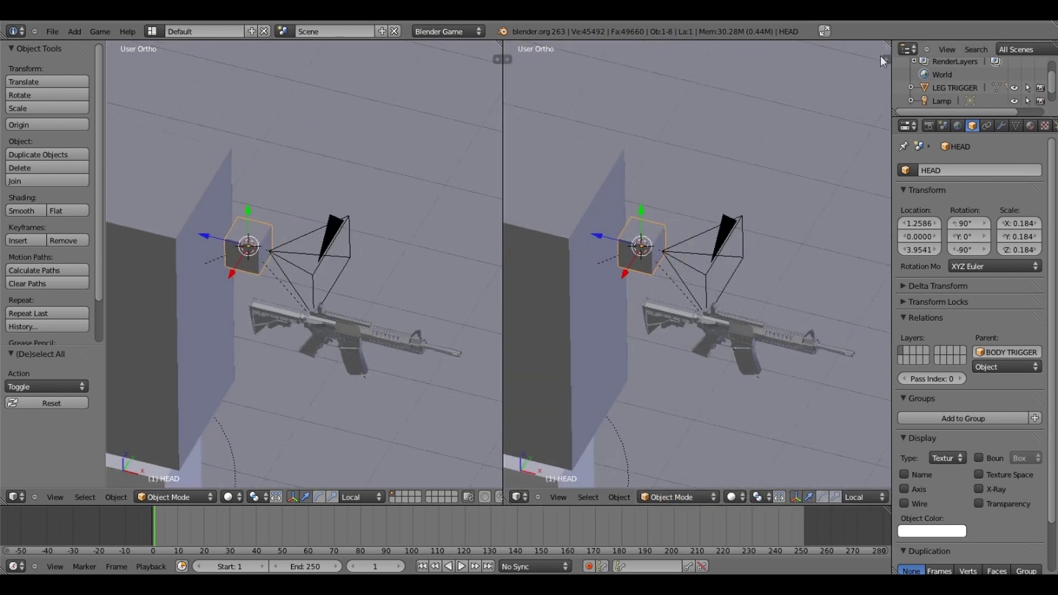
{"action": "left_click", "coordinate": [524, 498]}
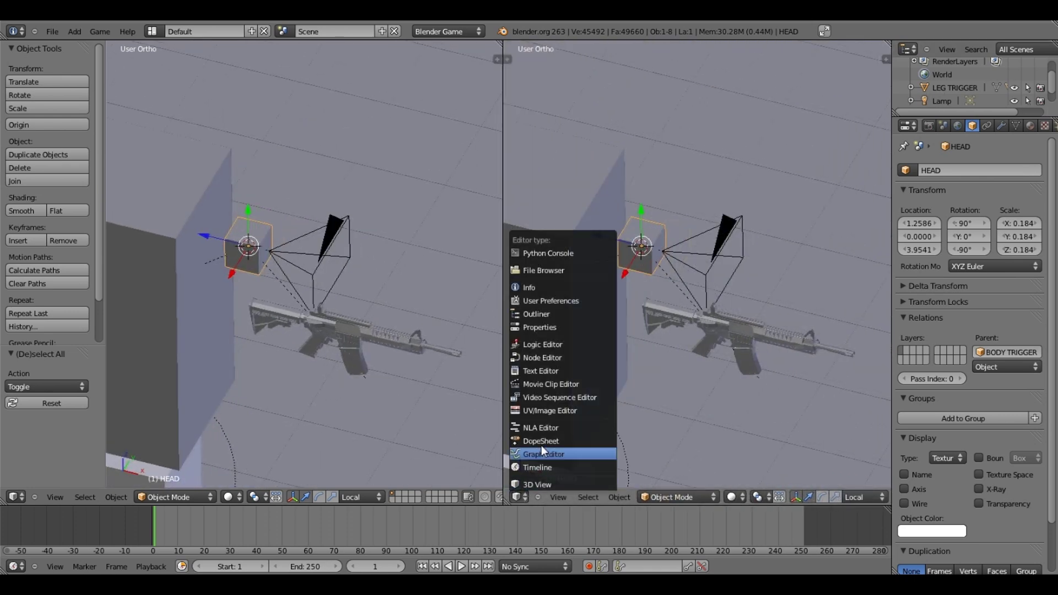
{"action": "left_click", "coordinate": [544, 369]}
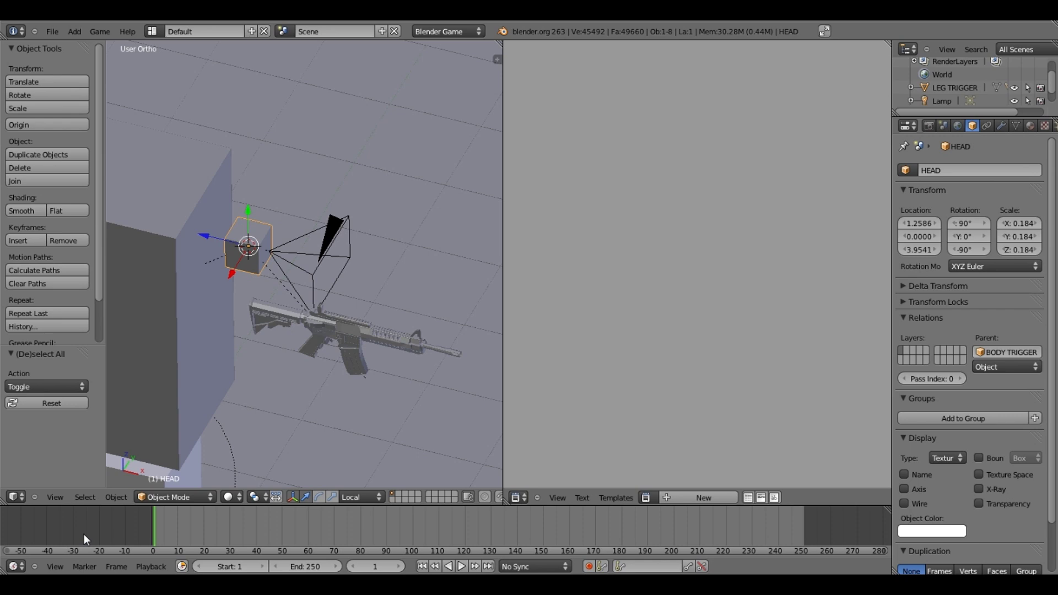
{"action": "left_click", "coordinate": [479, 368]}
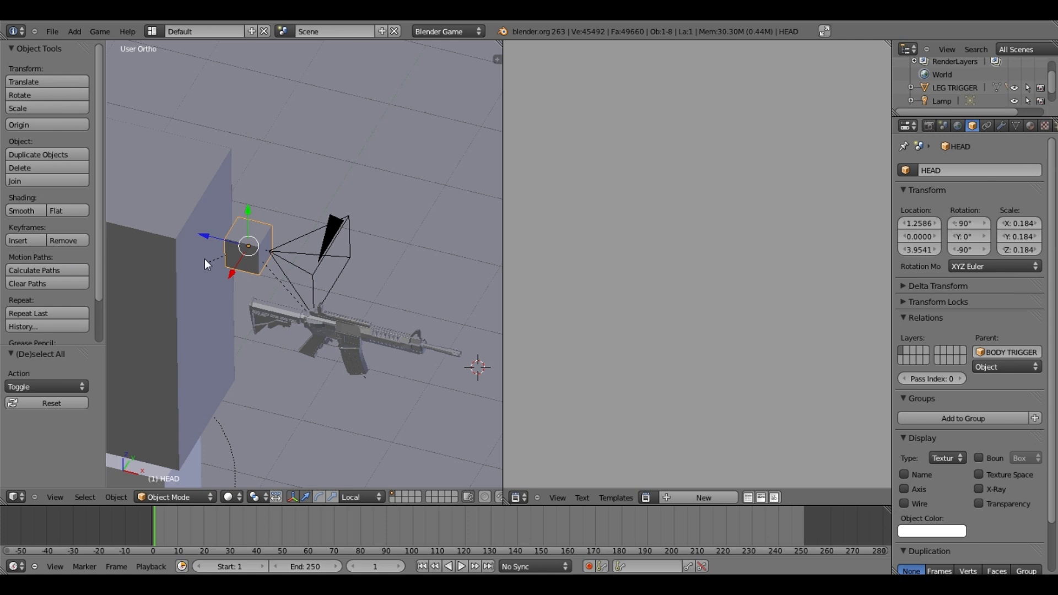
Step: Create a new text block, paste the copied mouselook script into it and look through the code
{"action": "left_click", "coordinate": [680, 494]}
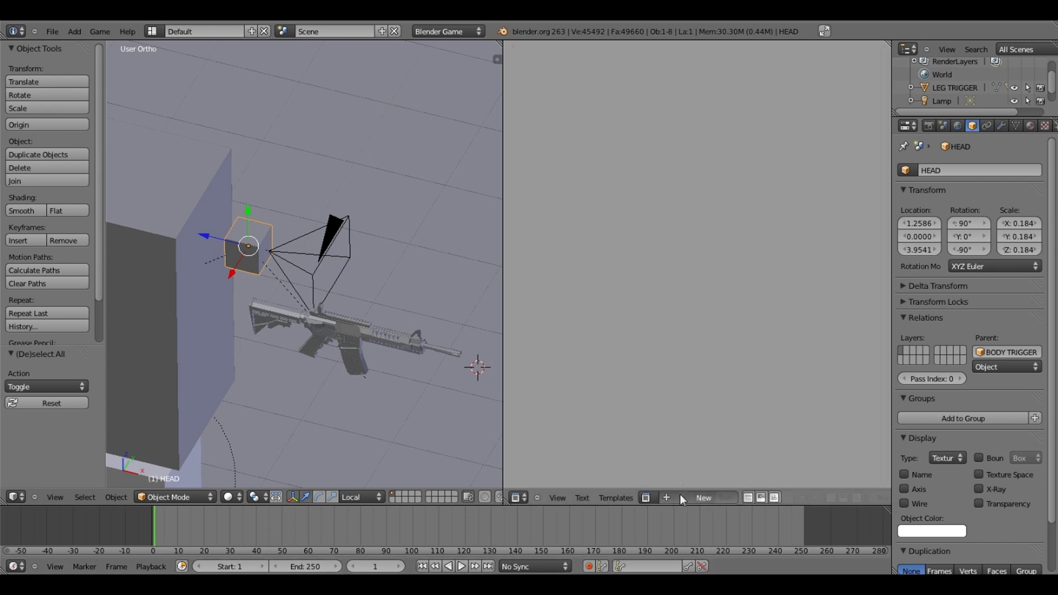
{"action": "key", "text": "ctrl+v"}
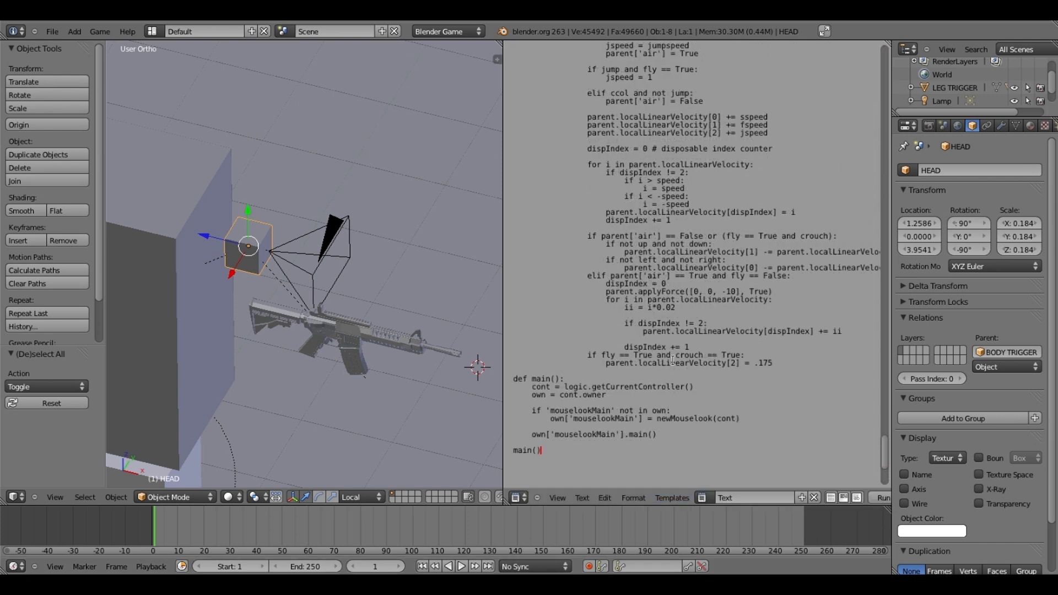
{"action": "scroll", "coordinate": [673, 359], "scroll_direction": "up", "scroll_amount": 20}
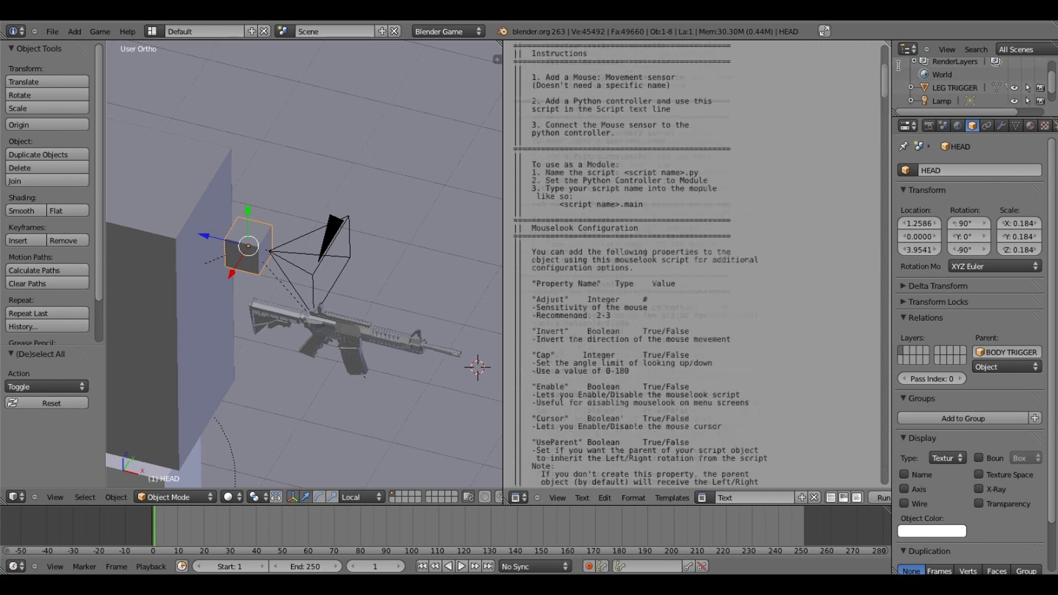
{"action": "scroll", "coordinate": [694, 276], "scroll_direction": "down", "scroll_amount": 20}
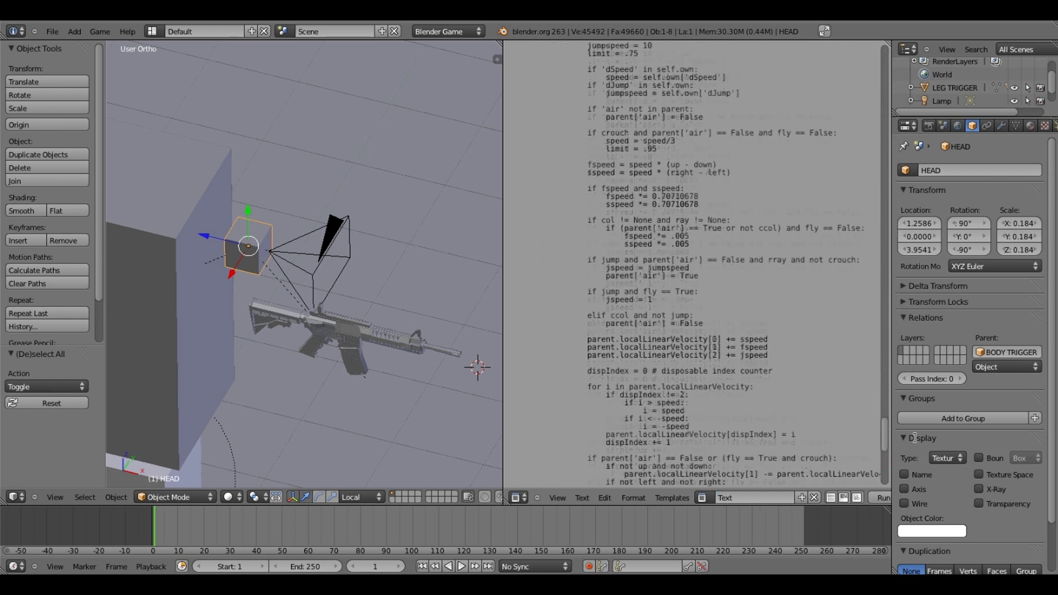
Step: Rename the script's text block as Mouse Look
{"action": "left_click", "coordinate": [769, 499]}
{"action": "type", "text": "mOUSE"}
{"action": "key", "text": "BackSpace"}
{"action": "key", "text": "BackSpace"}
{"action": "key", "text": "BackSpace"}
{"action": "key", "text": "BackSpace"}
{"action": "key", "text": "BackSpace"}
{"action": "type", "text": "Mouse Look"}
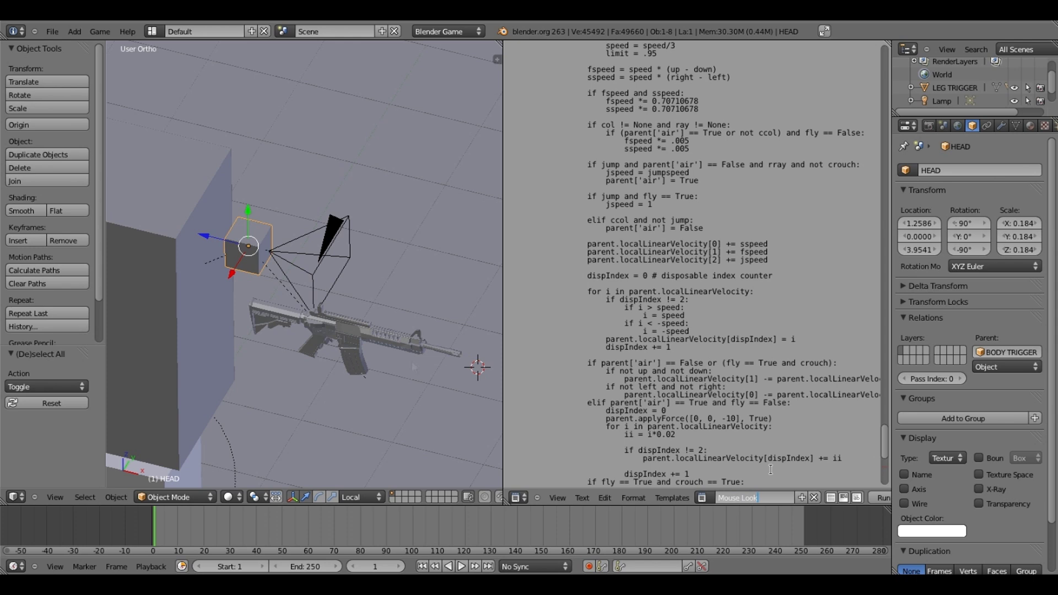
{"action": "key", "text": "Return"}
Step: Split the 3D view horizontally and turn its upper half into a Logic Editor
{"action": "left_click", "coordinate": [498, 58]}
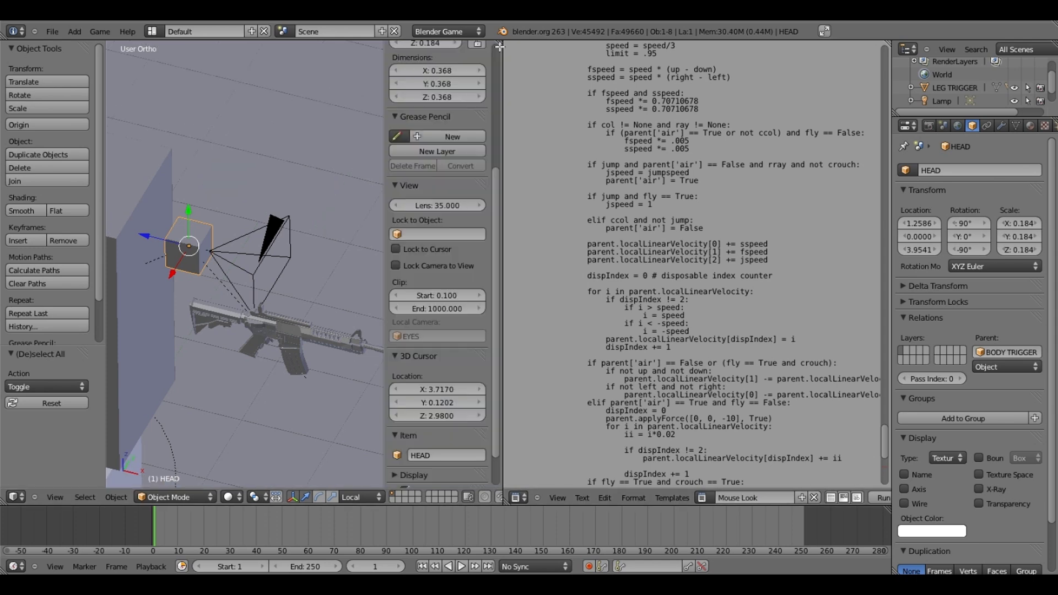
{"action": "left_click_drag", "start_coordinate": [385, 78], "coordinate": [598, 77]}
{"action": "left_click_drag", "start_coordinate": [497, 59], "coordinate": [492, 303]}
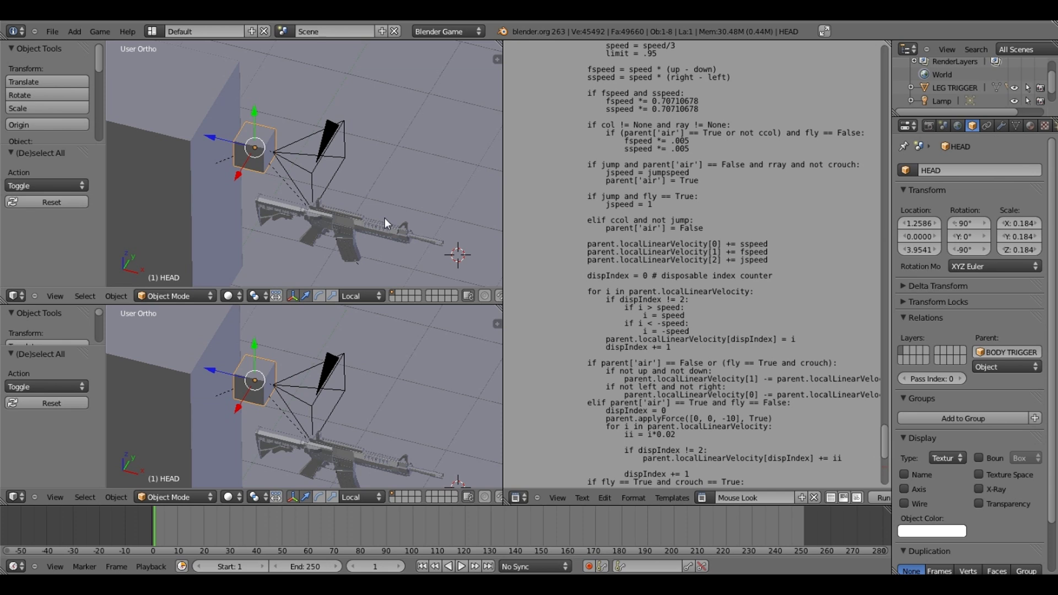
{"action": "left_click", "coordinate": [199, 295]}
{"action": "left_click", "coordinate": [19, 298]}
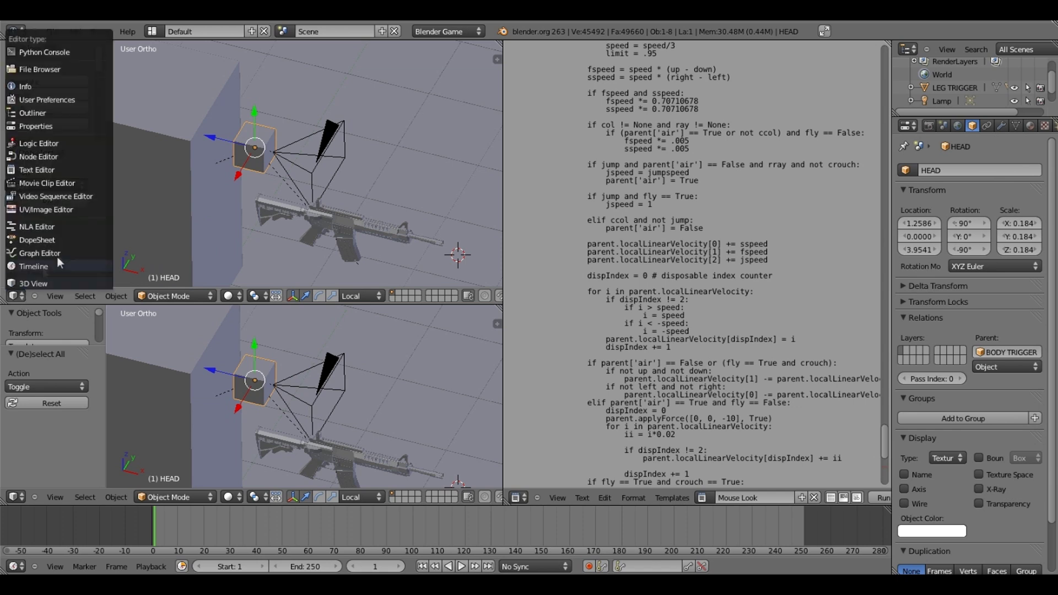
{"action": "left_click", "coordinate": [52, 143]}
Step: Add a Mouse sensor to the HEAD cube and set its mouse event to Movement
{"action": "scroll", "coordinate": [204, 178], "scroll_direction": "down", "scroll_amount": 3}
{"action": "middle_click_drag", "start_coordinate": [216, 189], "coordinate": [432, 163]}
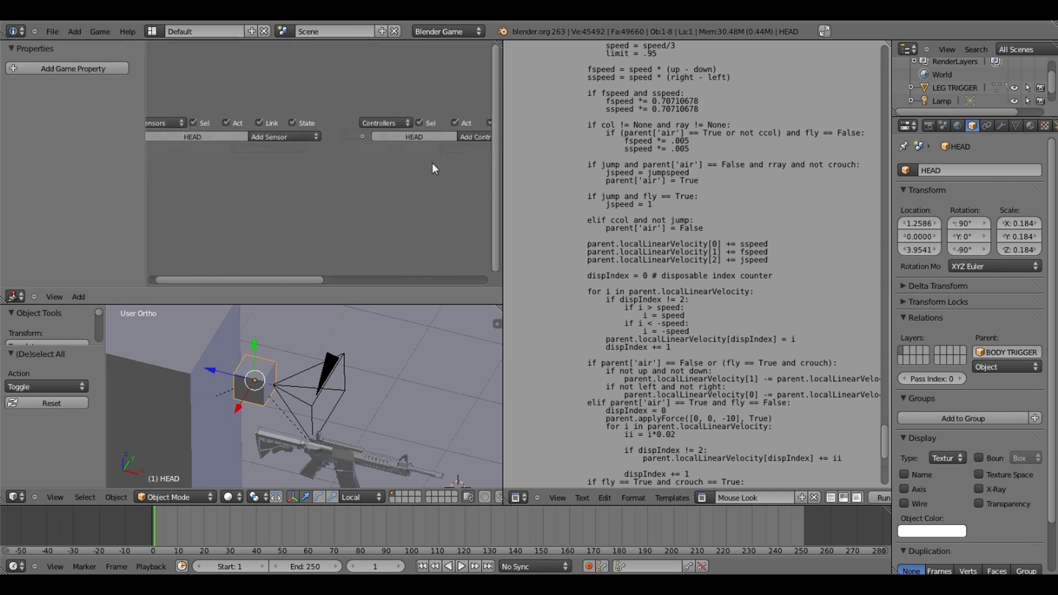
{"action": "scroll", "coordinate": [325, 128], "scroll_direction": "down", "scroll_amount": 2}
{"action": "left_click", "coordinate": [318, 128]}
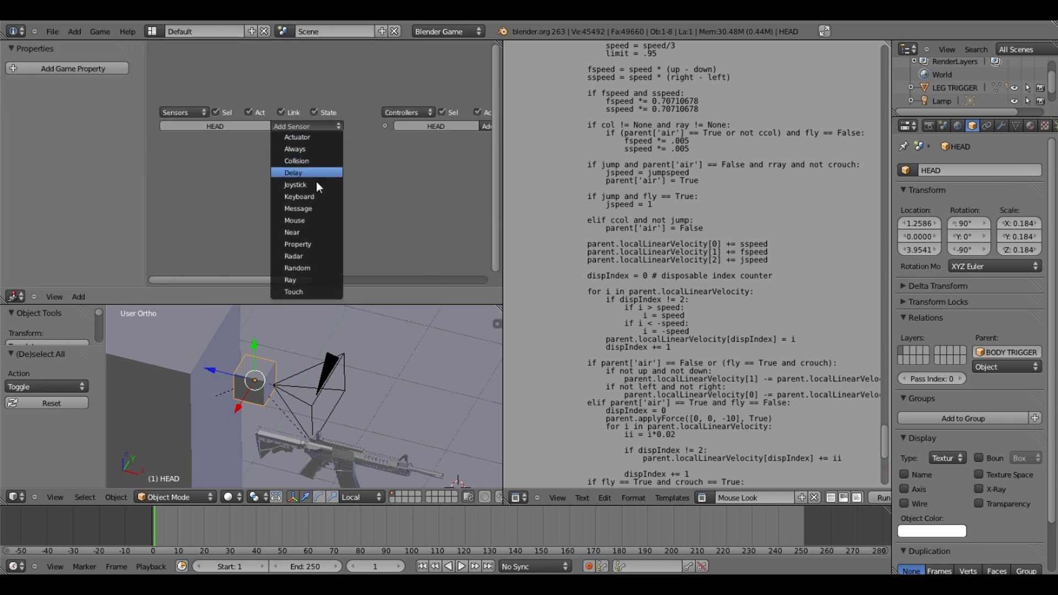
{"action": "left_click", "coordinate": [311, 220]}
{"action": "left_click", "coordinate": [252, 182]}
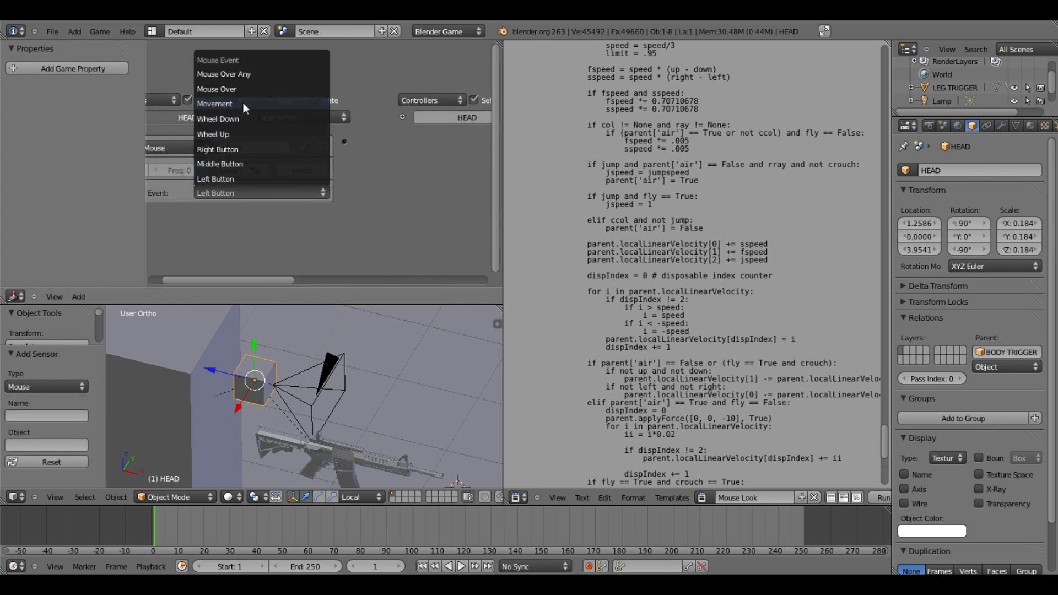
{"action": "left_click", "coordinate": [243, 103]}
{"action": "scroll", "coordinate": [368, 180], "scroll_direction": "up", "scroll_amount": 2}
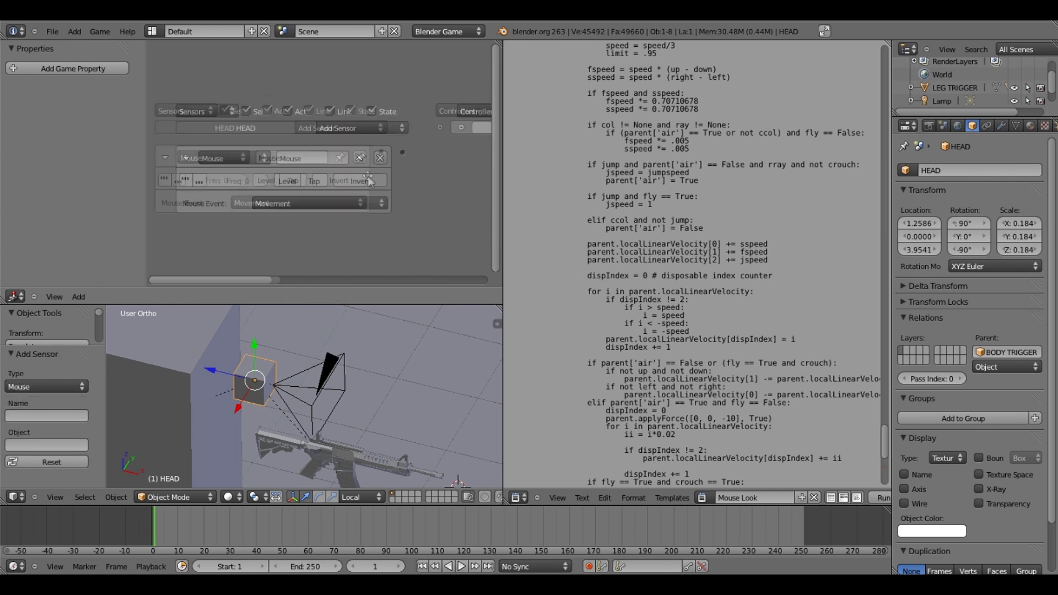
Step: Rename the HEAD cube's Mouse sensor as MOUSE LOOK
{"action": "left_click", "coordinate": [341, 159]}
{"action": "key", "text": "BackSpace"}
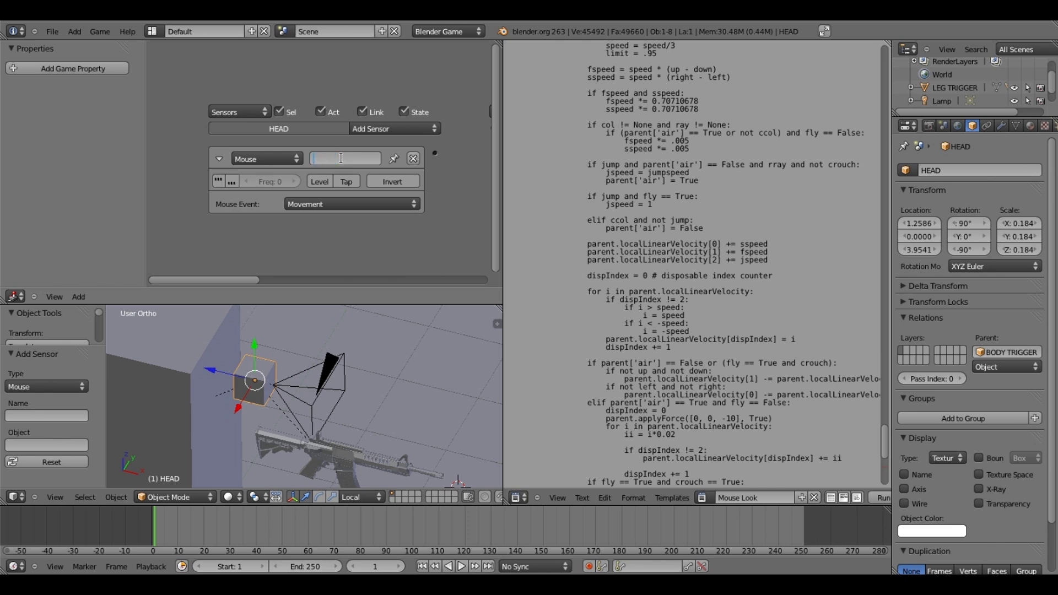
{"action": "type", "text": "MOUSE LOOK"}
{"action": "key", "text": "Return"}
Step: Add a Python controller to the HEAD cube, assign the Mouse Look script and connect the MOUSE LOOK sensor to it
{"action": "scroll", "coordinate": [247, 163], "scroll_direction": "right", "scroll_amount": 5, "text": "ctrl"}
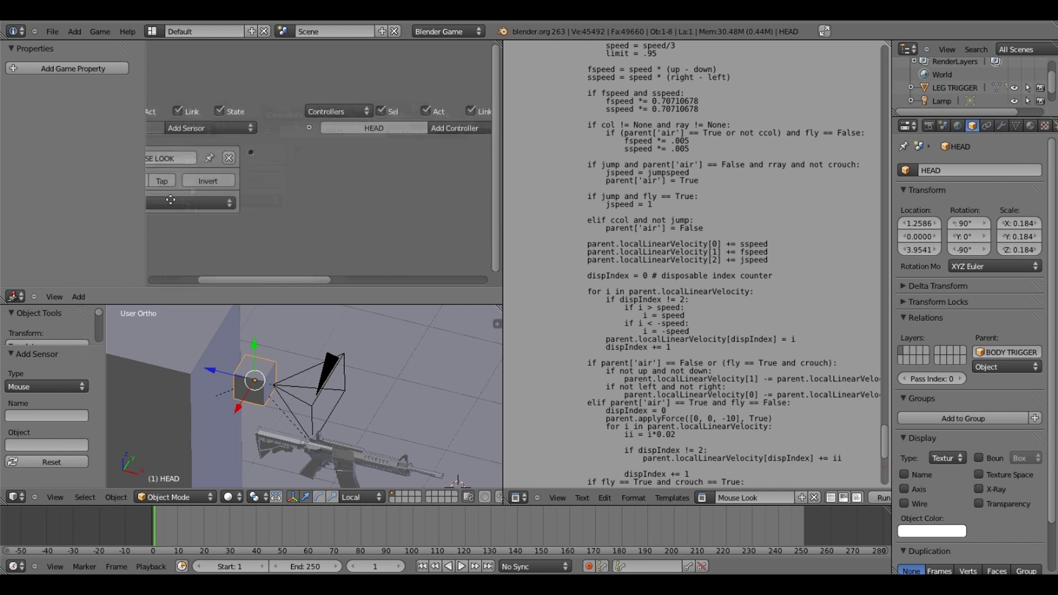
{"action": "left_click", "coordinate": [369, 130]}
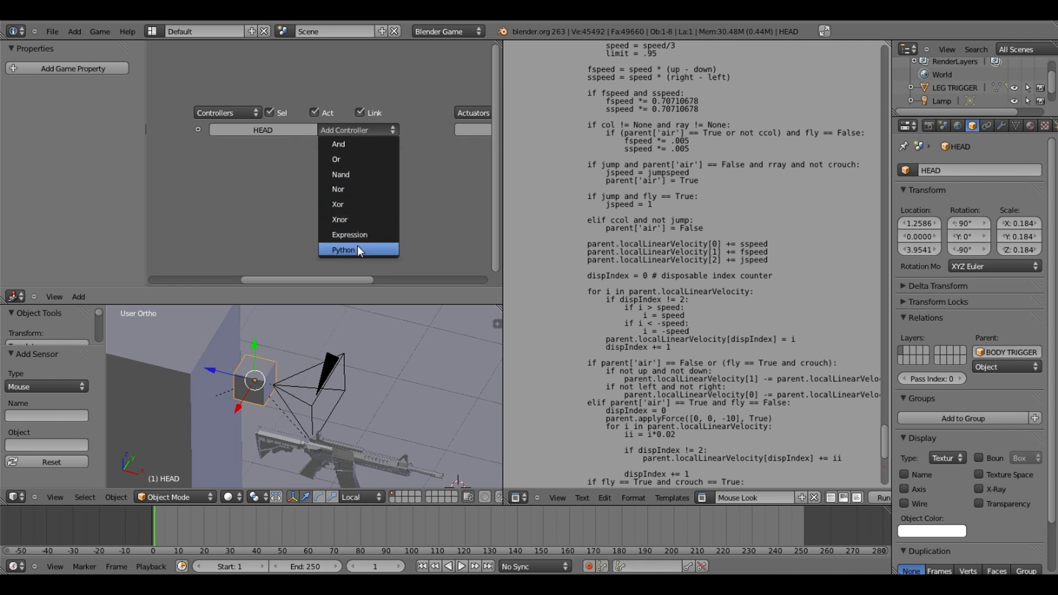
{"action": "left_click", "coordinate": [357, 246]}
{"action": "scroll", "coordinate": [378, 178], "scroll_direction": "left", "scroll_amount": 3, "text": "ctrl"}
{"action": "left_click", "coordinate": [378, 182]}
{"action": "left_click", "coordinate": [391, 197]}
{"action": "left_click_drag", "start_coordinate": [292, 154], "coordinate": [234, 154]}
Step: Test-run the game once from the user view and once through the EYES camera
{"action": "scroll", "coordinate": [270, 241], "scroll_direction": "down", "scroll_amount": 2}
{"action": "middle_click_drag", "start_coordinate": [276, 319], "coordinate": [323, 369]}
{"action": "key", "text": "p"}
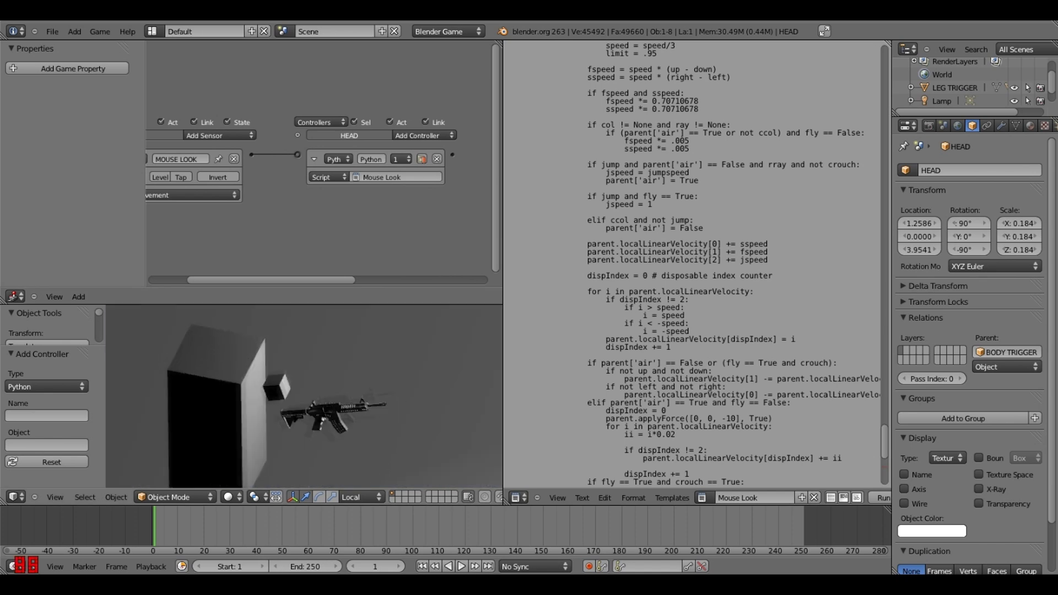
{"action": "key", "text": "Escape"}
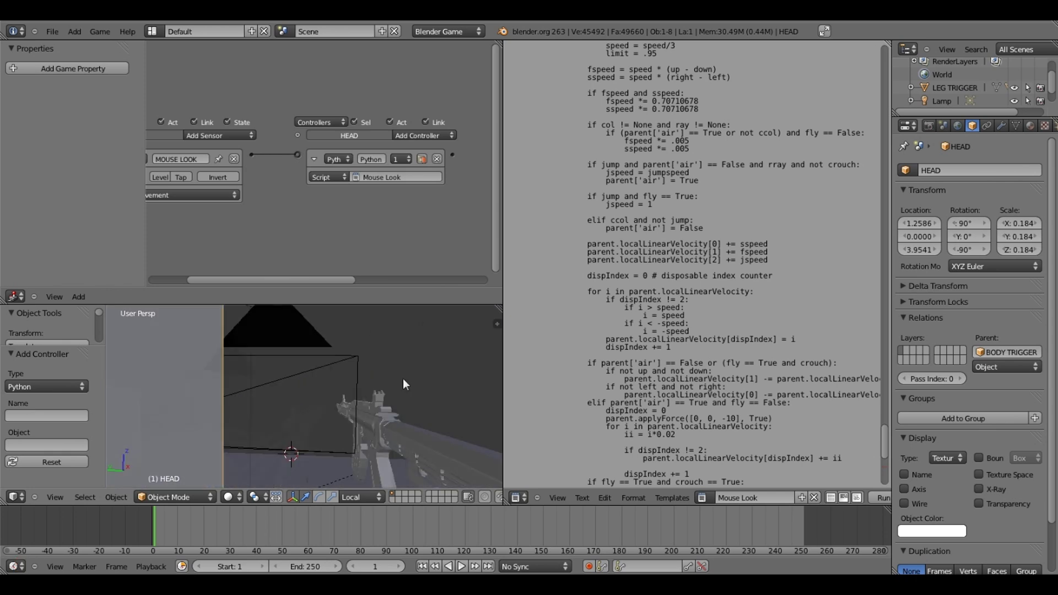
{"action": "key", "text": "KP_0"}
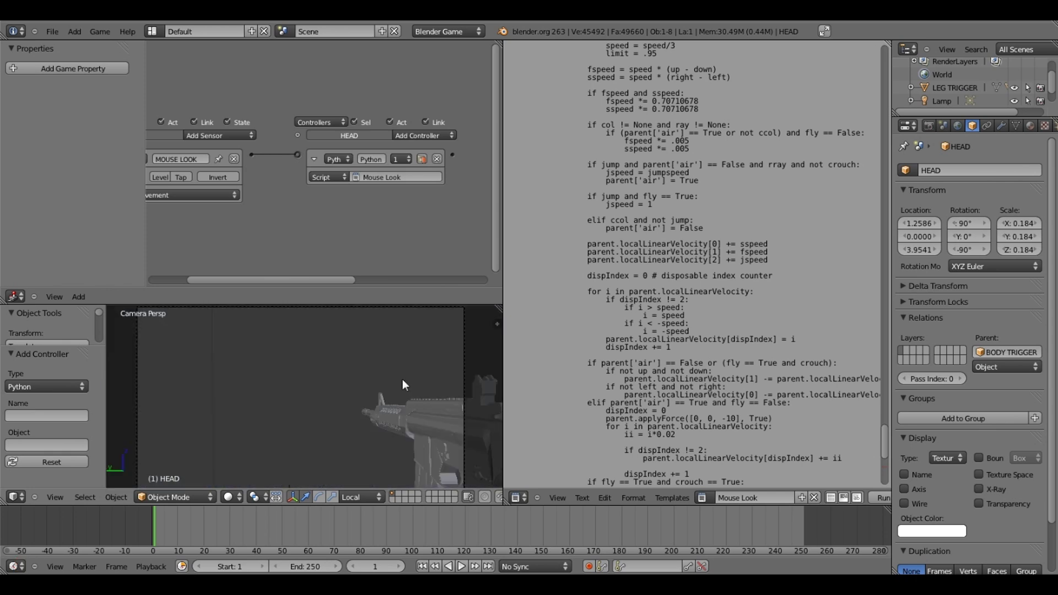
{"action": "key", "text": "p"}
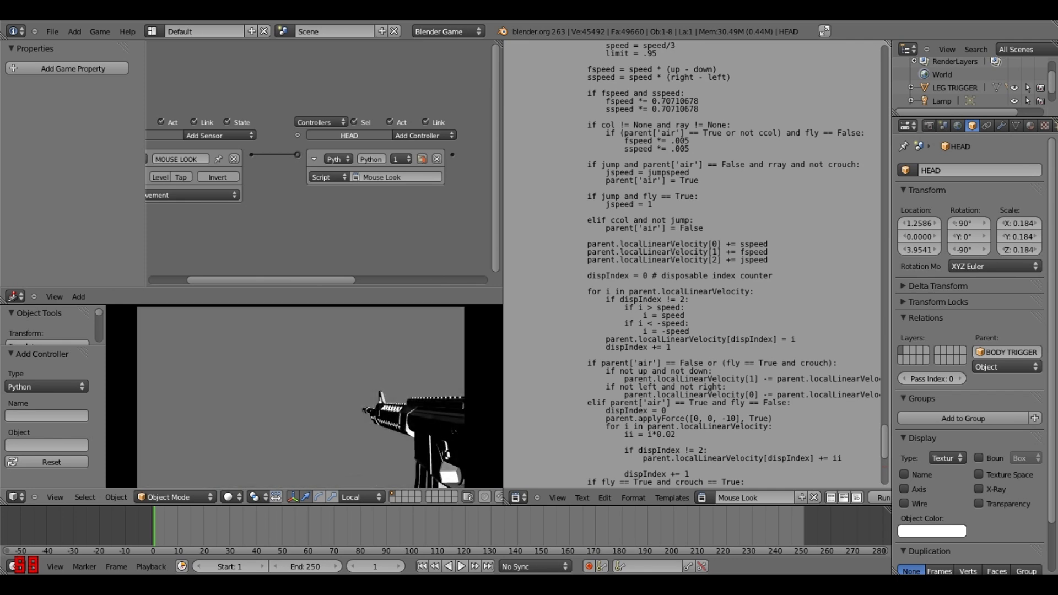
{"action": "key", "text": "Escape"}
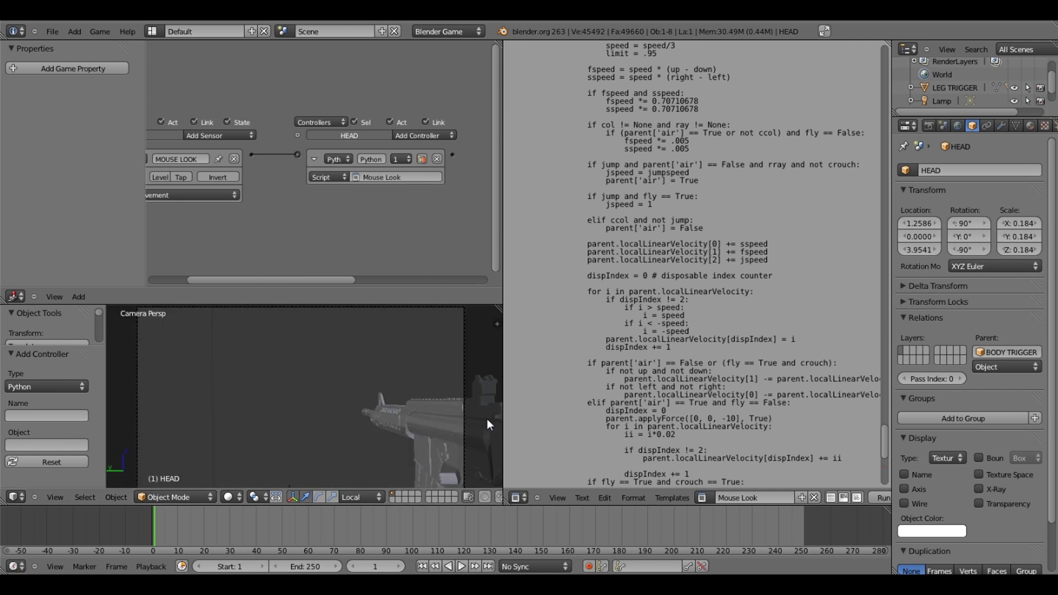
Step: Select the rifle body and enlarge the 3D viewport over the logic and text editors
{"action": "right_click", "coordinate": [488, 419]}
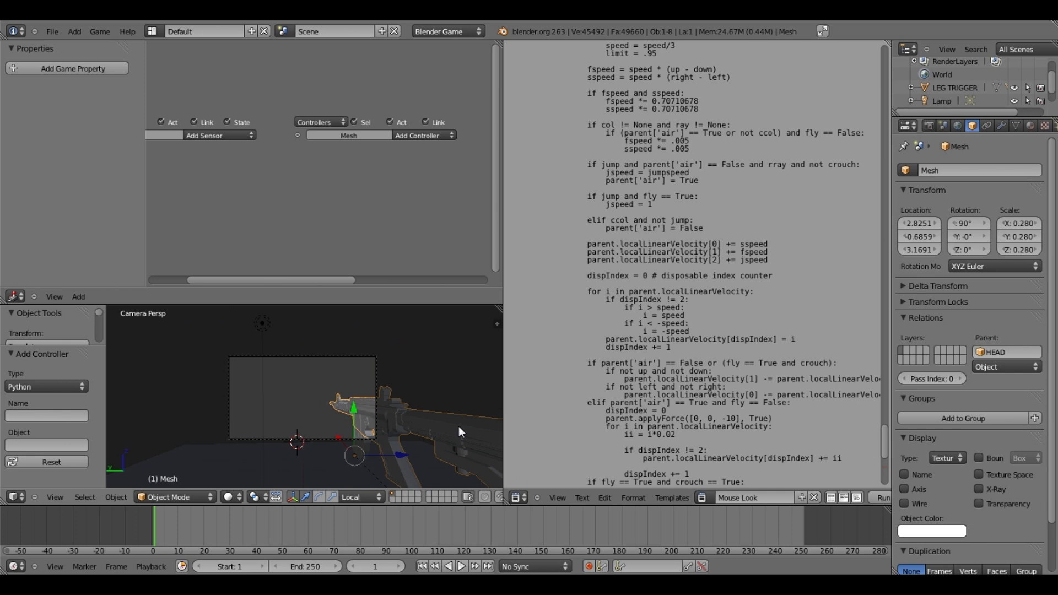
{"action": "scroll", "coordinate": [459, 425], "scroll_direction": "up", "scroll_amount": 3}
{"action": "left_click_drag", "start_coordinate": [496, 298], "coordinate": [459, 145]}
{"action": "left_click_drag", "start_coordinate": [502, 235], "coordinate": [630, 237]}
{"action": "scroll", "coordinate": [472, 393], "scroll_direction": "up", "scroll_amount": 3}
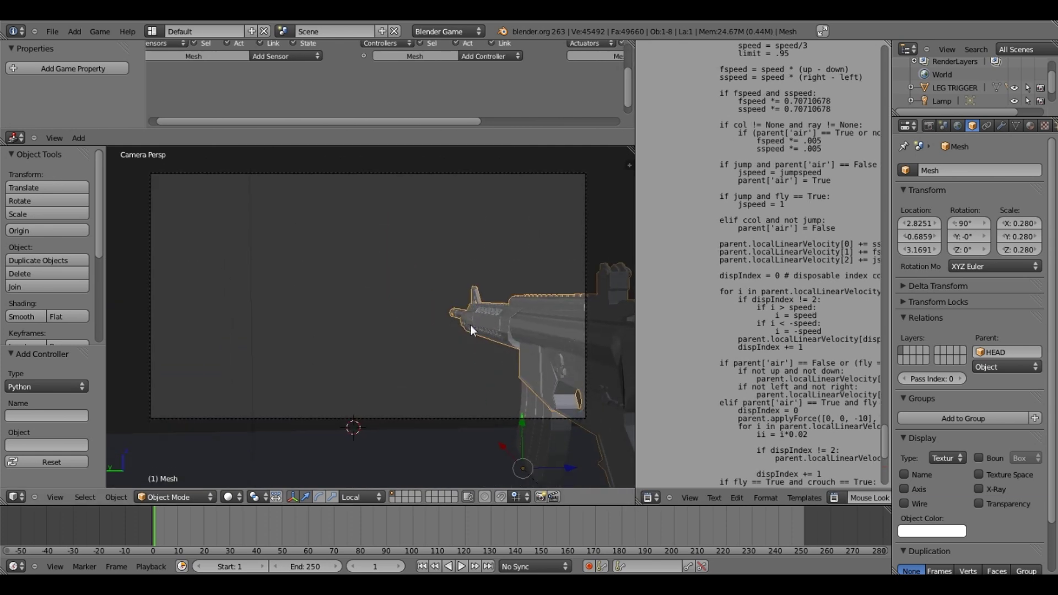
{"action": "scroll", "coordinate": [470, 325], "scroll_direction": "up", "scroll_amount": 3}
{"action": "key", "text": "g"}
{"action": "key", "text": "x"}
{"action": "key", "text": "x"}
{"action": "left_click", "coordinate": [552, 468]}
Step: Set the rifle body's origin to its geometry
{"action": "middle_click_drag", "start_coordinate": [571, 430], "coordinate": [342, 373]}
{"action": "scroll", "coordinate": [399, 411], "scroll_direction": "up", "scroll_amount": 2}
{"action": "scroll", "coordinate": [347, 370], "scroll_direction": "up", "scroll_amount": 3}
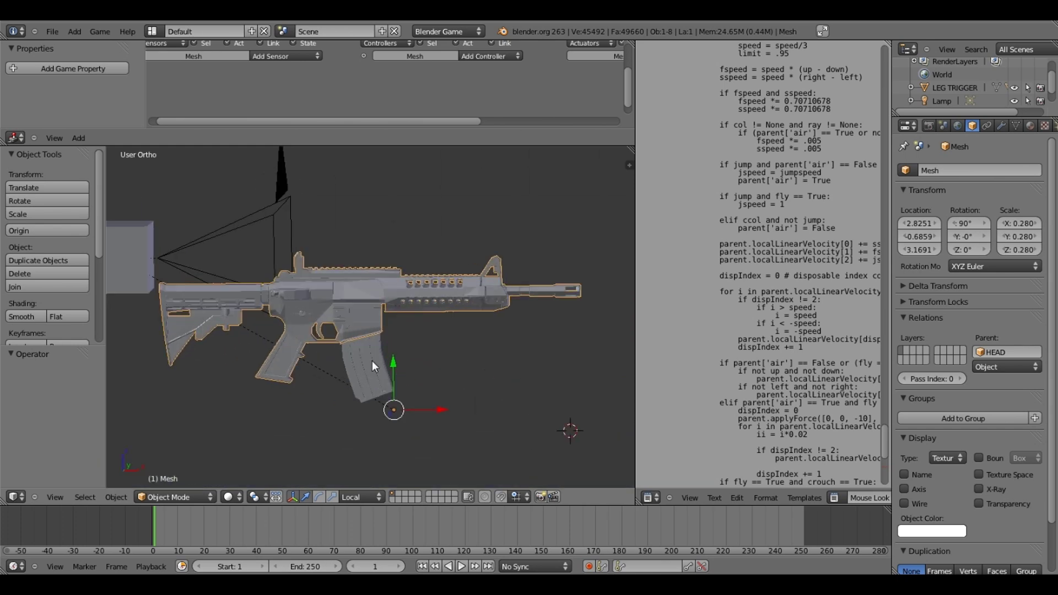
{"action": "right_click", "coordinate": [373, 361]}
{"action": "middle_click_drag", "start_coordinate": [261, 315], "coordinate": [362, 310]}
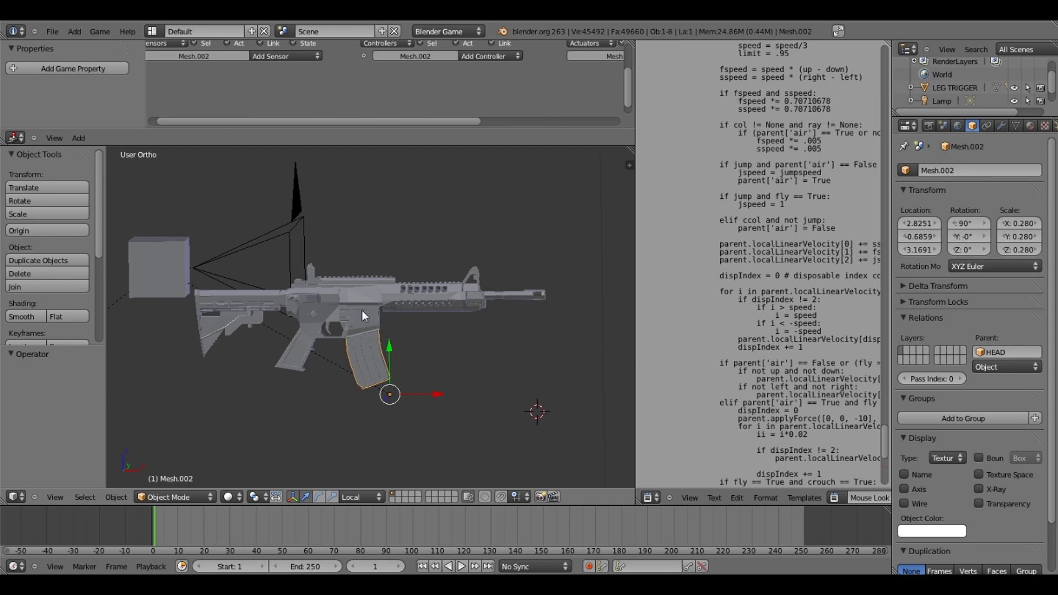
{"action": "right_click", "coordinate": [362, 310]}
{"action": "middle_click_drag", "start_coordinate": [362, 310], "coordinate": [352, 313]}
{"action": "key", "text": "shift+ctrl+alt+c"}
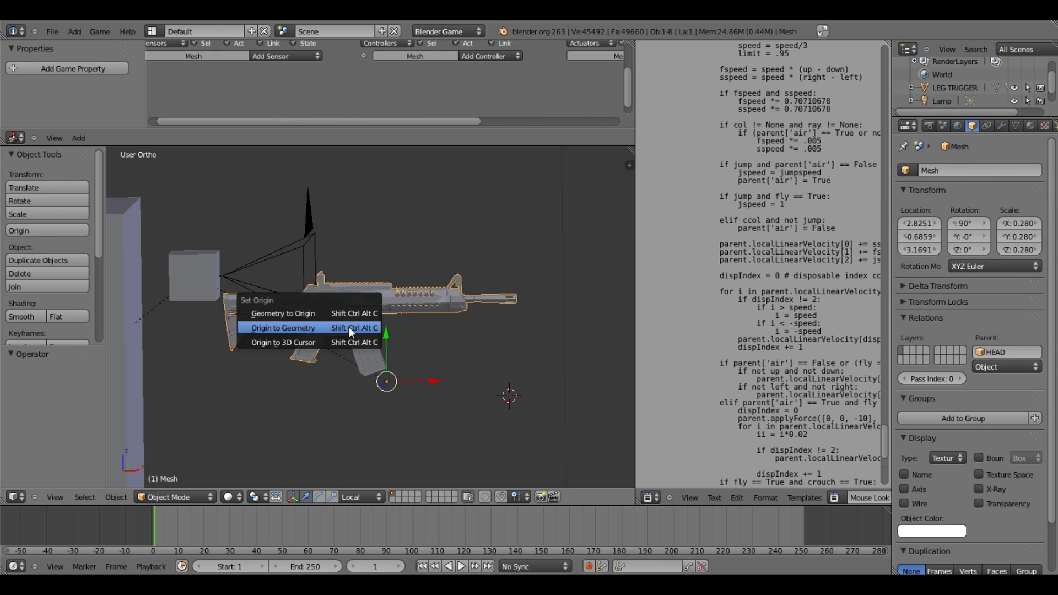
{"action": "left_click", "coordinate": [348, 327]}
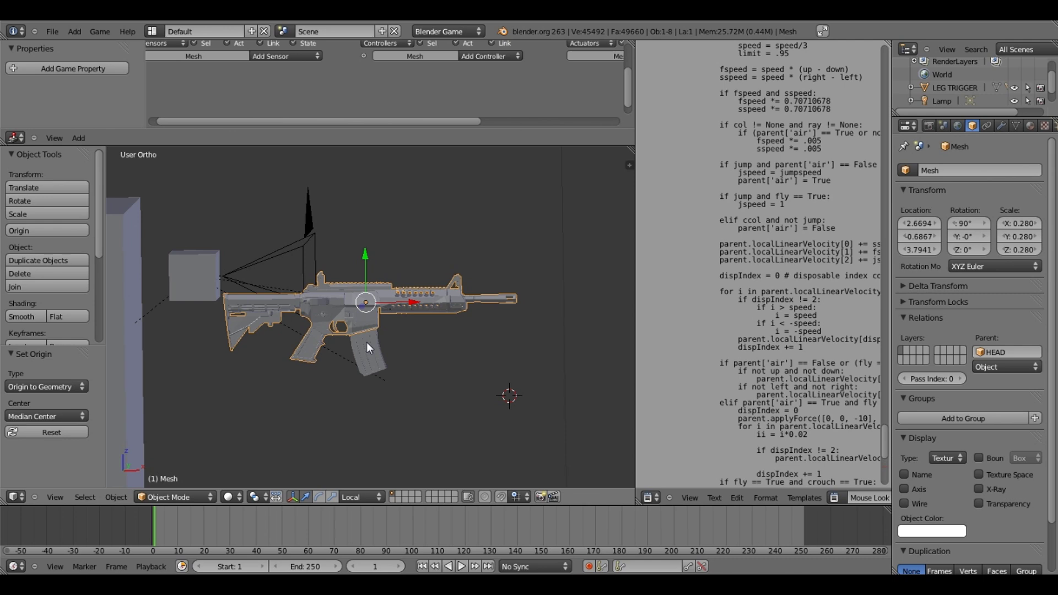
Step: Set the rifle magazine's origin to its geometry
{"action": "right_click", "coordinate": [366, 342]}
{"action": "key", "text": "shift+ctrl+alt+c"}
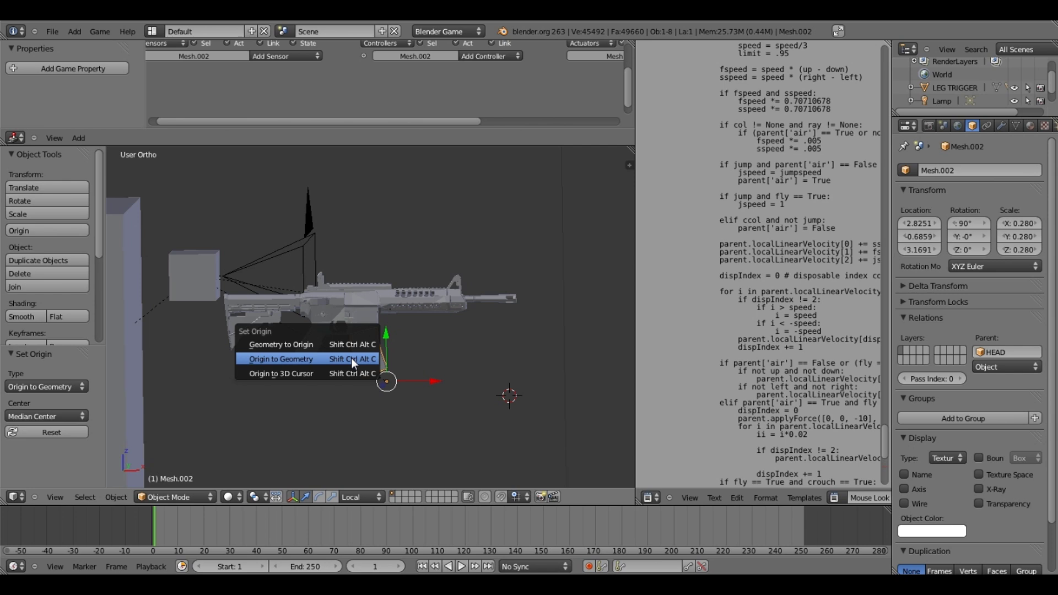
{"action": "left_click", "coordinate": [352, 358]}
{"action": "key", "text": "g"}
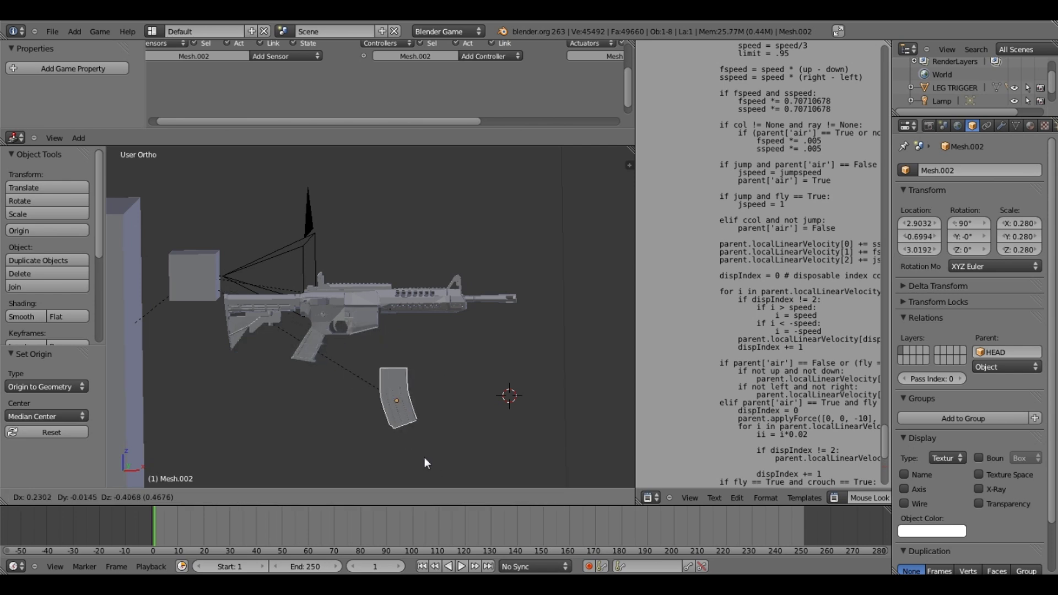
{"action": "key", "text": "Escape"}
Step: Clear the magazine's parent while keeping its transformation
{"action": "key", "text": "alt+p"}
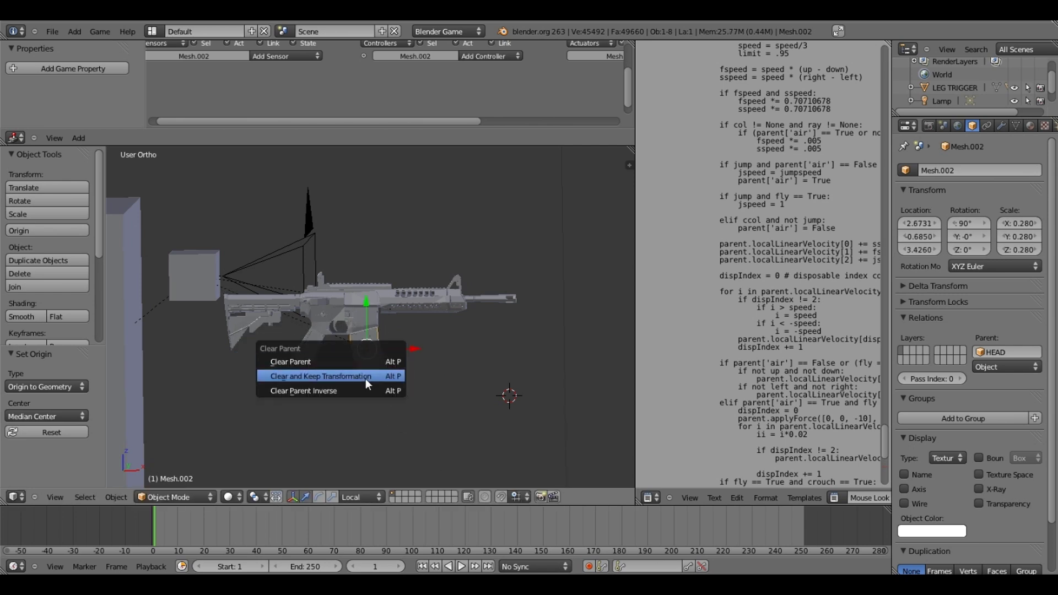
{"action": "left_click", "coordinate": [366, 377]}
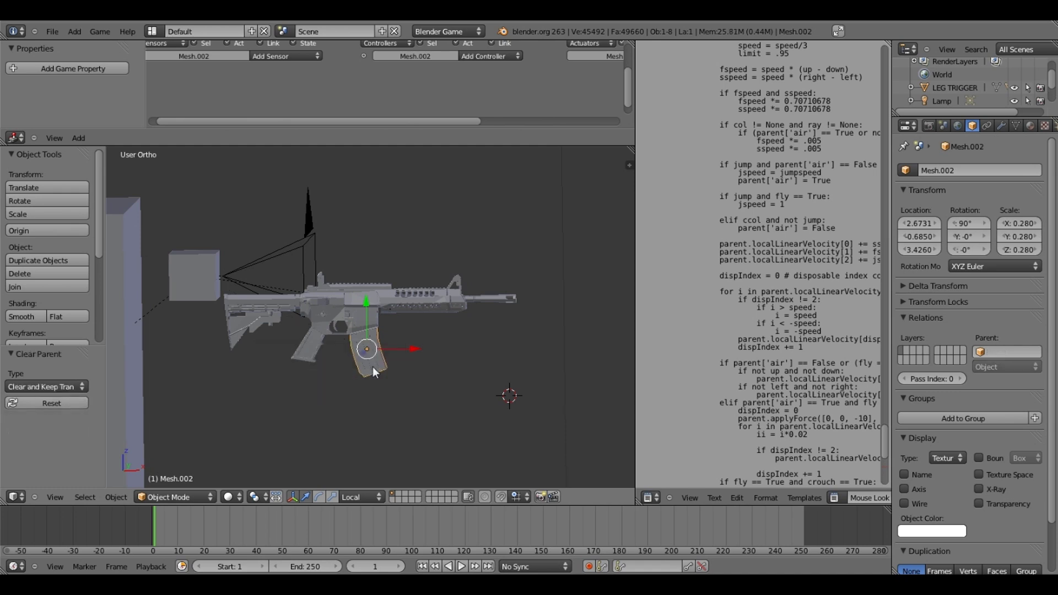
{"action": "scroll", "coordinate": [373, 367], "scroll_direction": "up", "scroll_amount": 1}
{"action": "key", "text": "alt+p"}
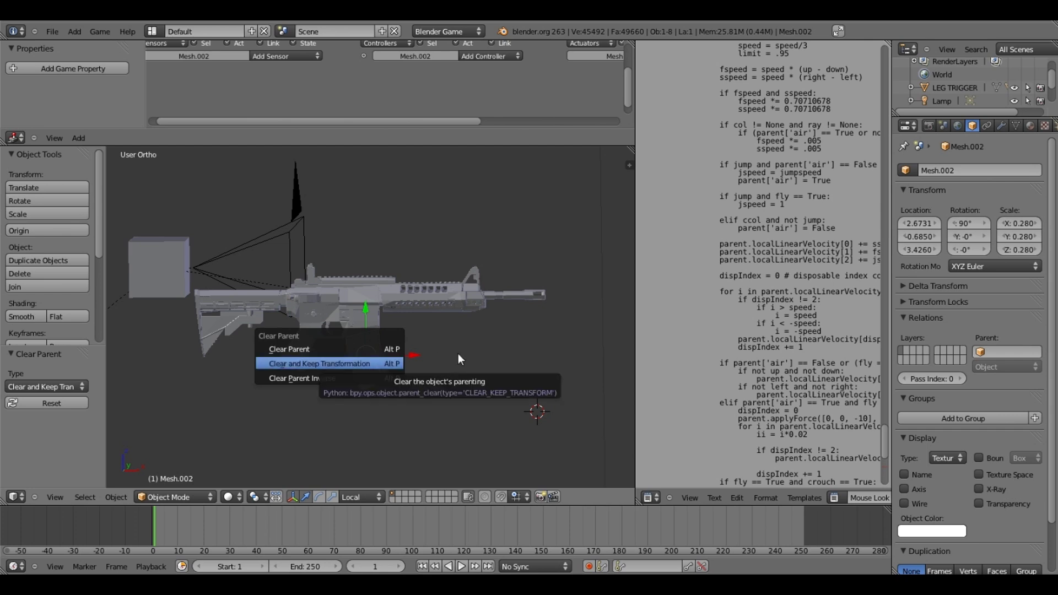
{"action": "left_click", "coordinate": [375, 364]}
{"action": "scroll", "coordinate": [396, 356], "scroll_direction": "up", "scroll_amount": 2}
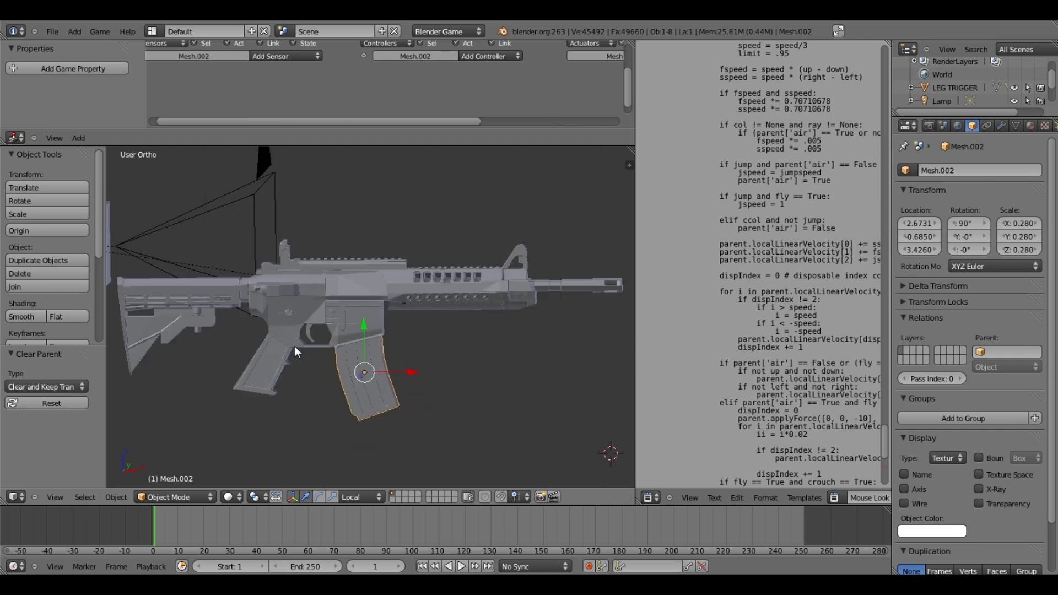
{"action": "scroll", "coordinate": [295, 347], "scroll_direction": "down", "scroll_amount": 1}
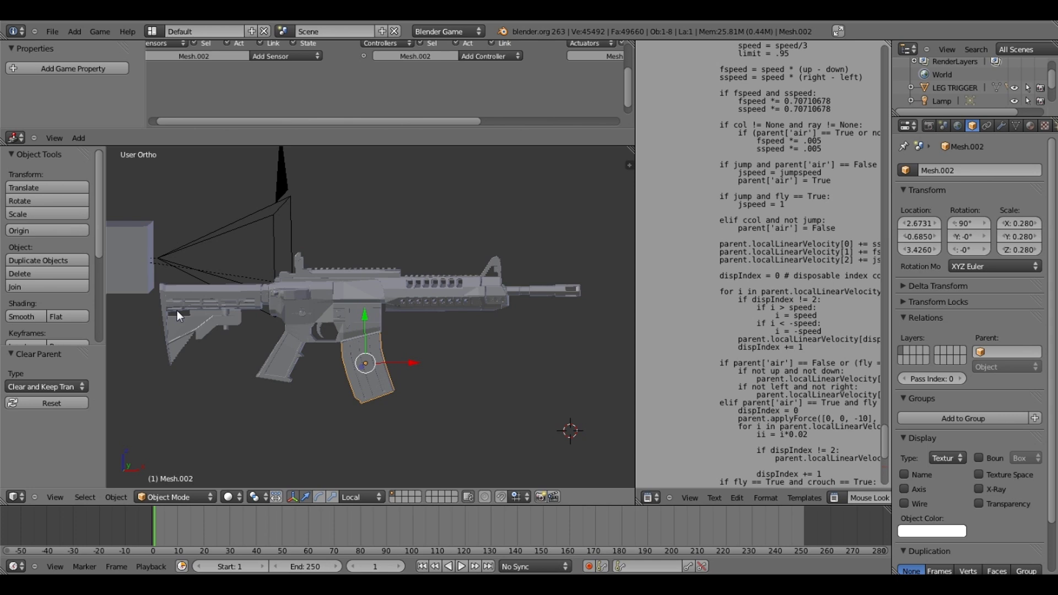
{"action": "scroll", "coordinate": [365, 314], "scroll_direction": "down", "scroll_amount": 2}
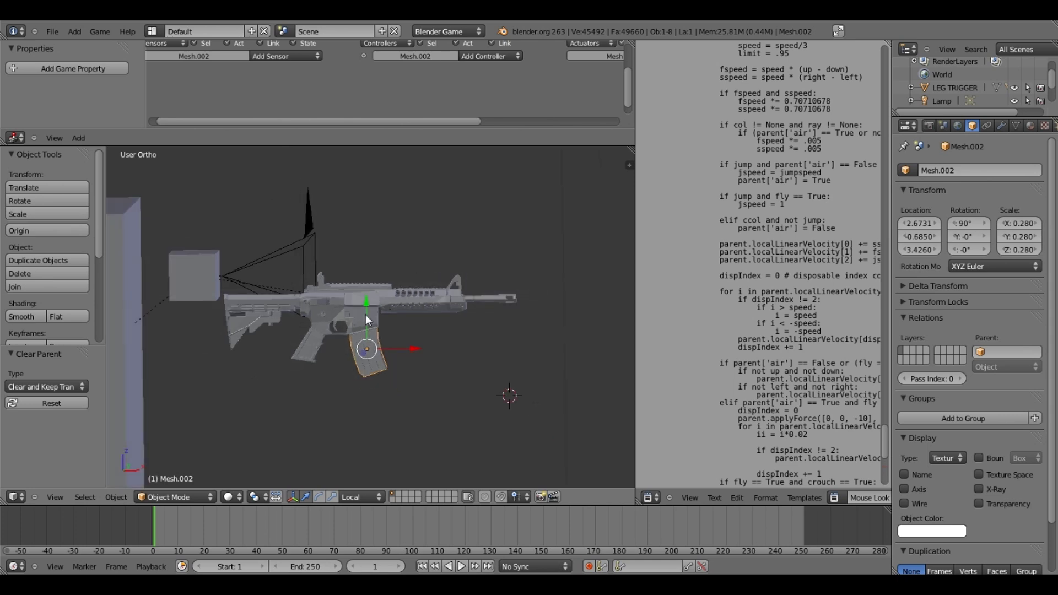
Step: Parent the magazine to the rifle body
{"action": "right_click", "coordinate": [365, 318], "text": "shift"}
{"action": "key", "text": "ctrl+p"}
{"action": "left_click", "coordinate": [357, 317]}
Step: Test the parenting with trial moves of the rifle body and the HEAD cube, cancelling both
{"action": "key", "text": "a"}
{"action": "right_click_drag", "start_coordinate": [299, 351], "coordinate": [346, 307]}
{"action": "key", "text": "Escape"}
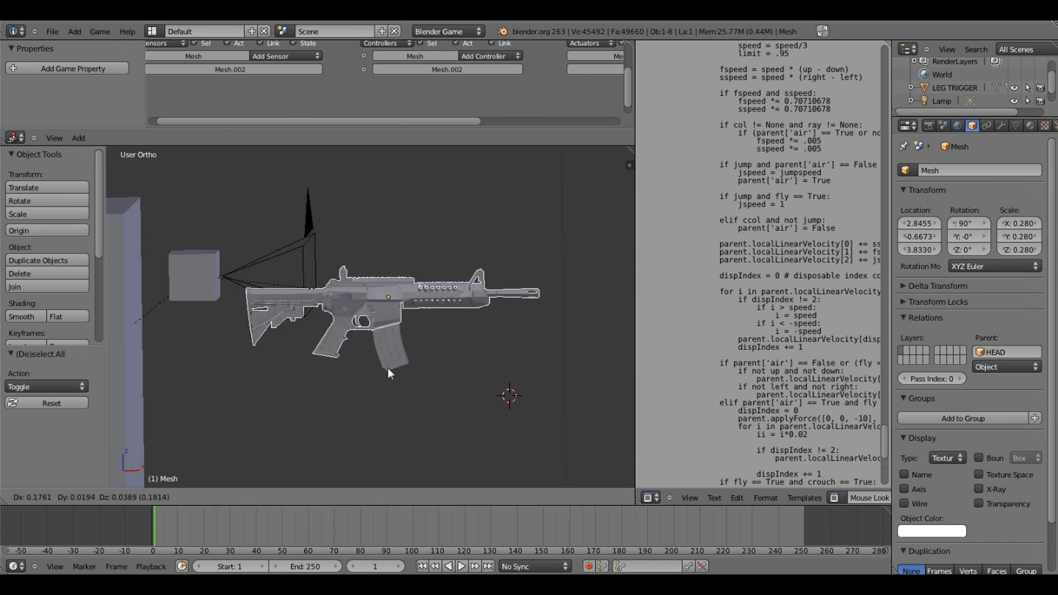
{"action": "right_click_drag", "start_coordinate": [208, 283], "coordinate": [247, 306]}
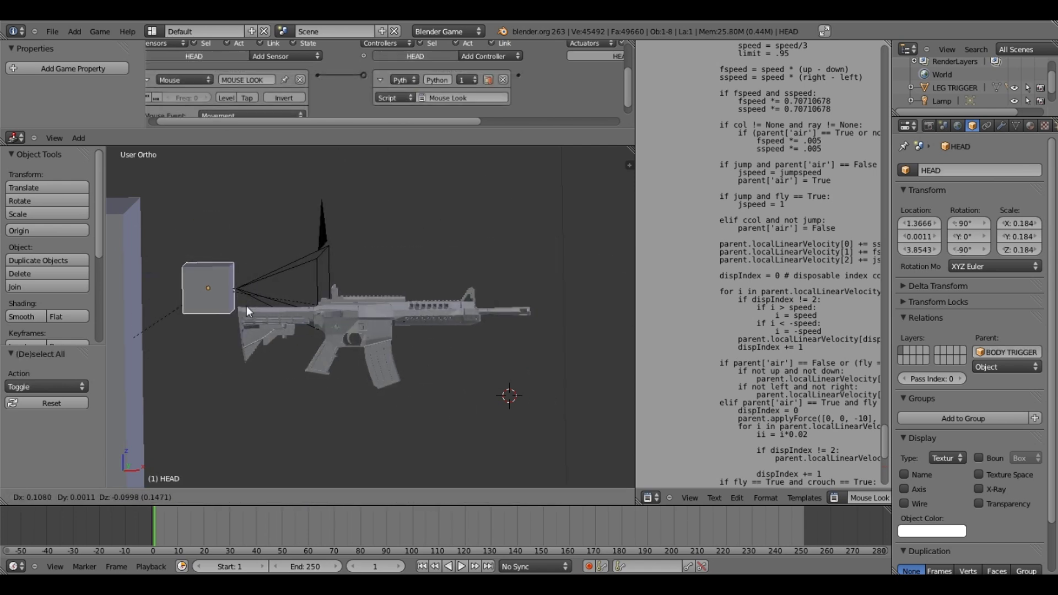
{"action": "right_click", "coordinate": [304, 316]}
{"action": "key", "text": "a"}
Step: Reposition the rifle in the EYES camera view, shifting it forward to X 2.87 and lowering it by about 0.084
{"action": "key", "text": "KP_0"}
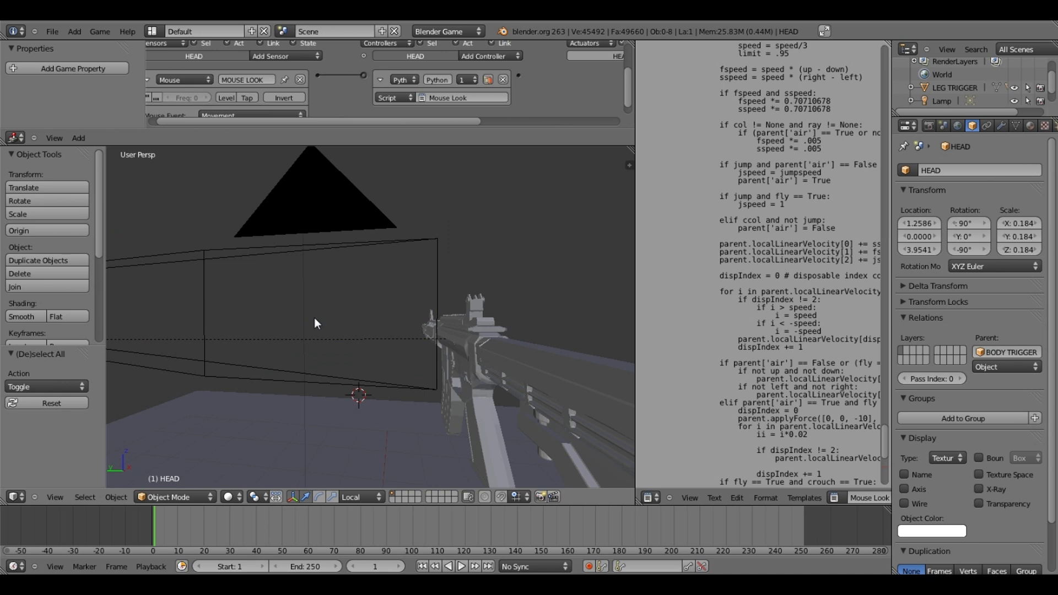
{"action": "mouse_move", "coordinate": [578, 373]}
{"action": "right_mouse_down"}
{"action": "mouse_move", "coordinate": [504, 316]}
{"action": "mouse_move", "coordinate": [565, 382]}
{"action": "mouse_move", "coordinate": [563, 372]}
{"action": "right_mouse_up"}
{"action": "left_click_drag", "start_coordinate": [563, 371], "coordinate": [566, 372]}
{"action": "left_click_drag", "start_coordinate": [516, 284], "coordinate": [520, 304]}
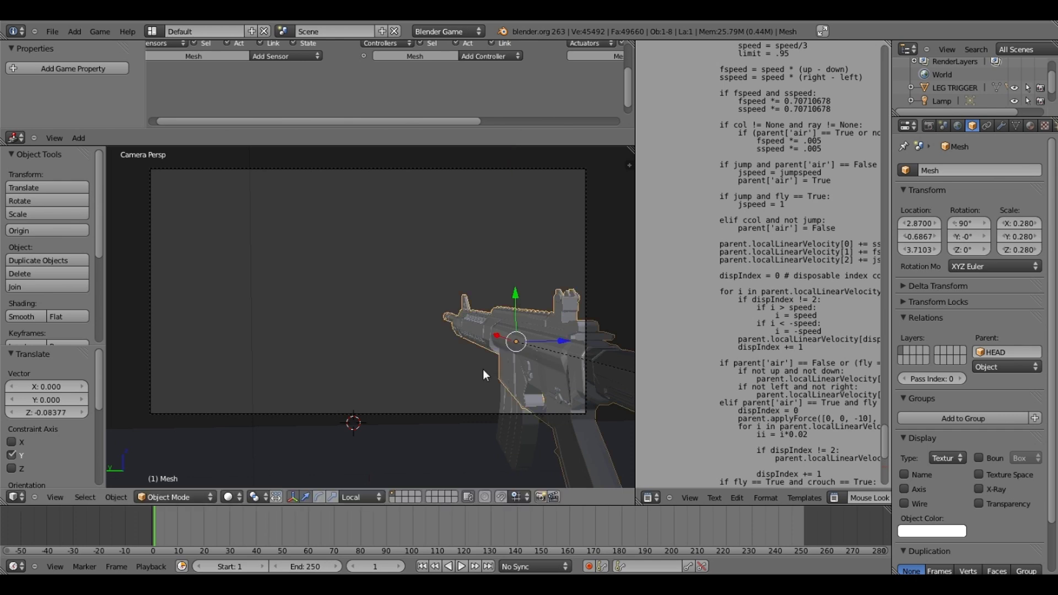
{"action": "scroll", "coordinate": [366, 396], "scroll_direction": "up", "scroll_amount": 2}
{"action": "scroll", "coordinate": [358, 394], "scroll_direction": "down", "scroll_amount": 3}
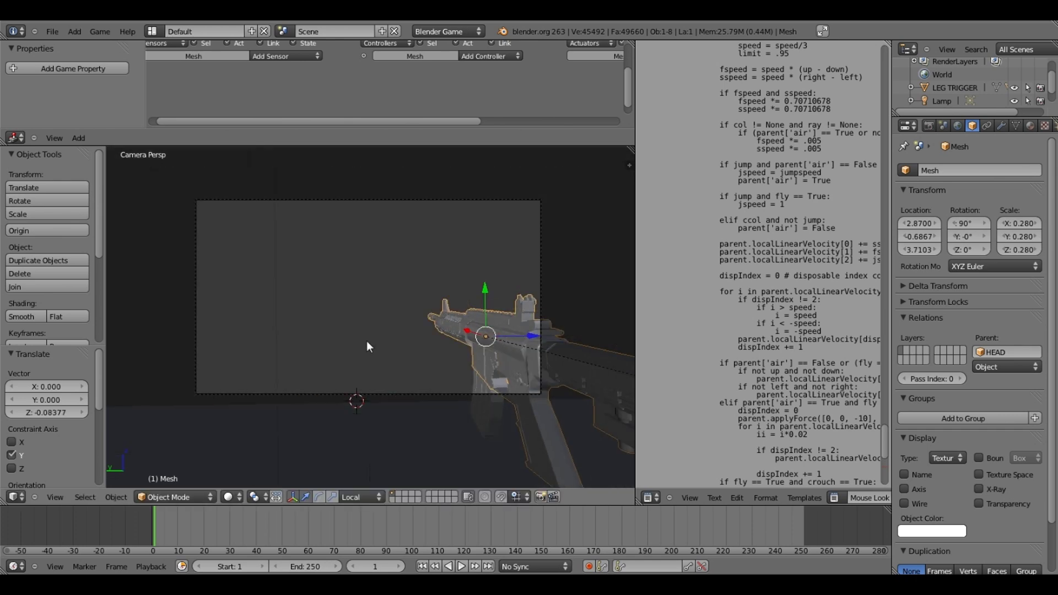
Step: Scale the ground plane up to about 18.31, deselect it and return to the camera view
{"action": "middle_click_drag", "start_coordinate": [366, 340], "coordinate": [375, 418]}
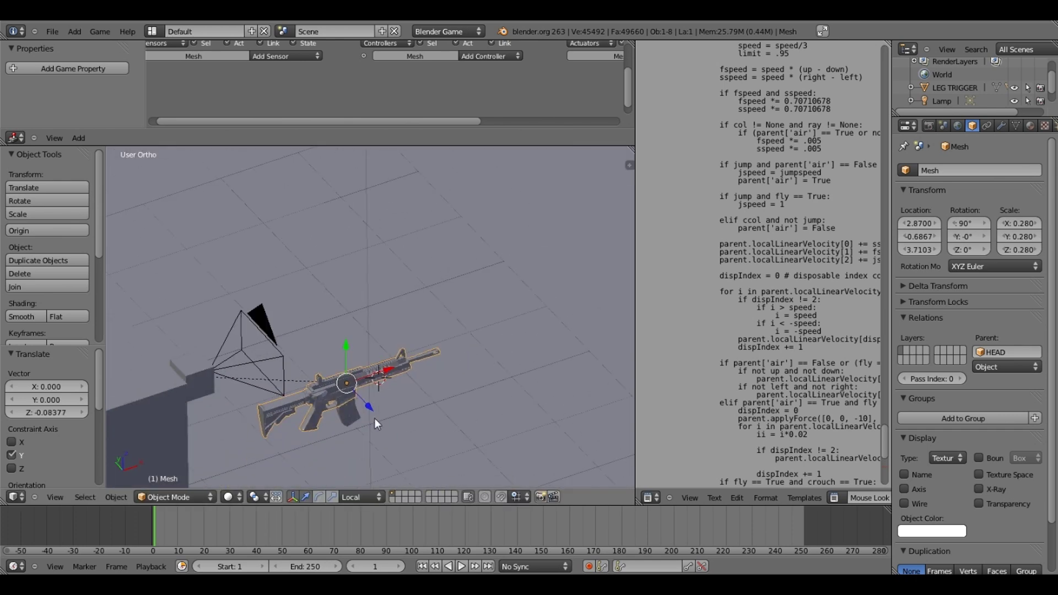
{"action": "right_click", "coordinate": [375, 419]}
{"action": "key", "text": "s"}
{"action": "left_click", "coordinate": [475, 392]}
{"action": "scroll", "coordinate": [415, 376], "scroll_direction": "down", "scroll_amount": 3}
{"action": "key", "text": "a"}
{"action": "key", "text": "KP_5"}
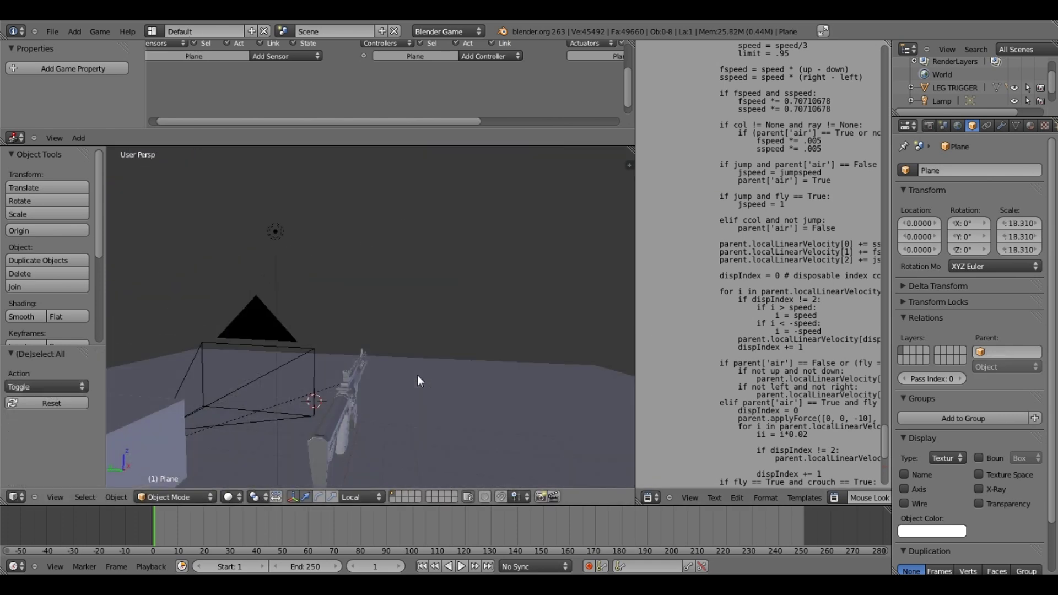
{"action": "key", "text": "KP_0"}
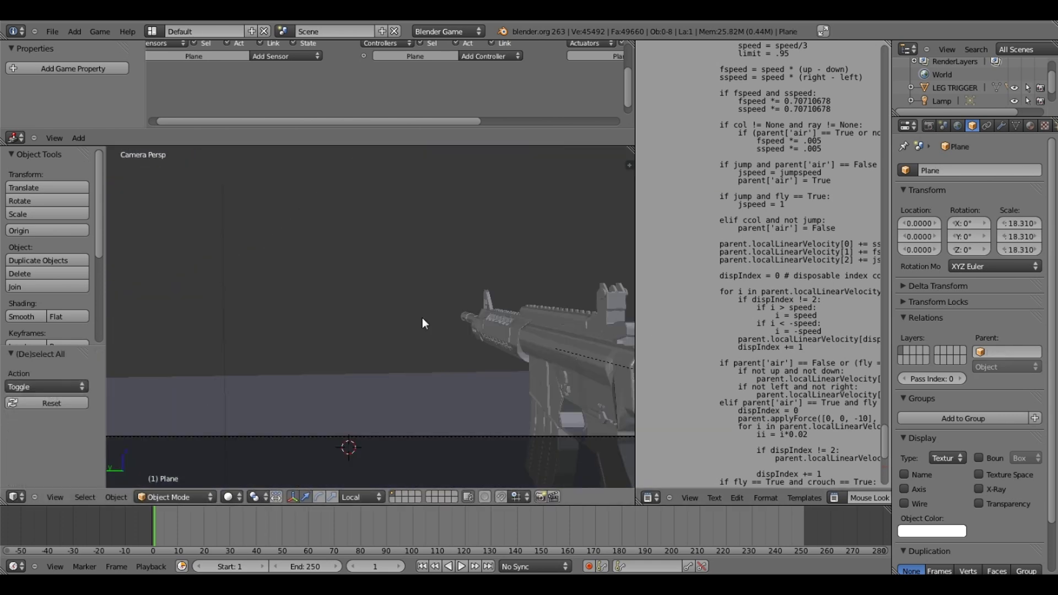
Step: Try to join the 3D viewport with the neighbouring text editor area
{"action": "left_click_drag", "start_coordinate": [636, 230], "coordinate": [797, 207]}
{"action": "right_click", "coordinate": [796, 207]}
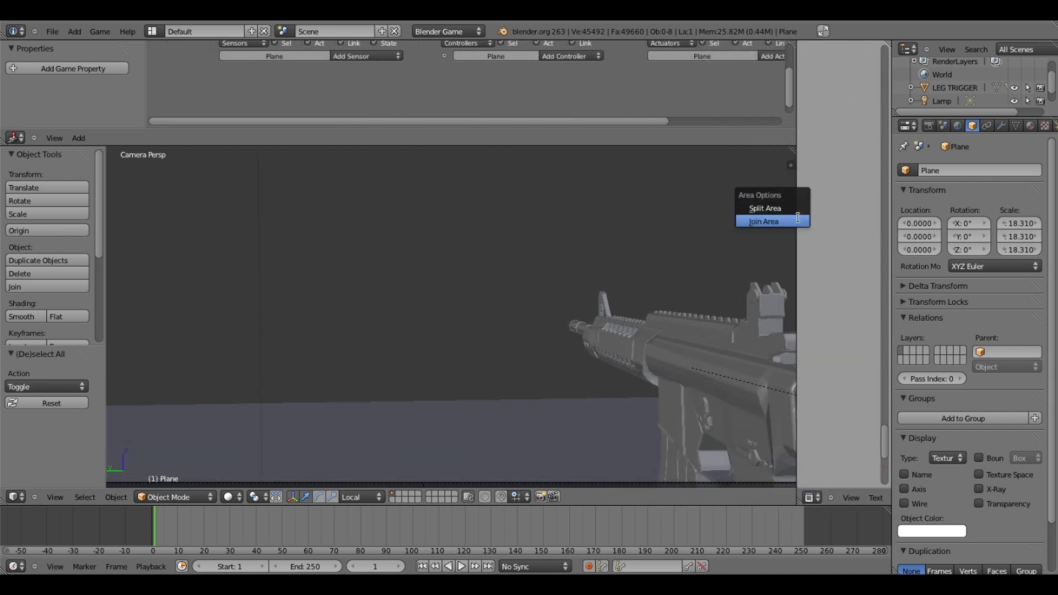
{"action": "right_click", "coordinate": [802, 175]}
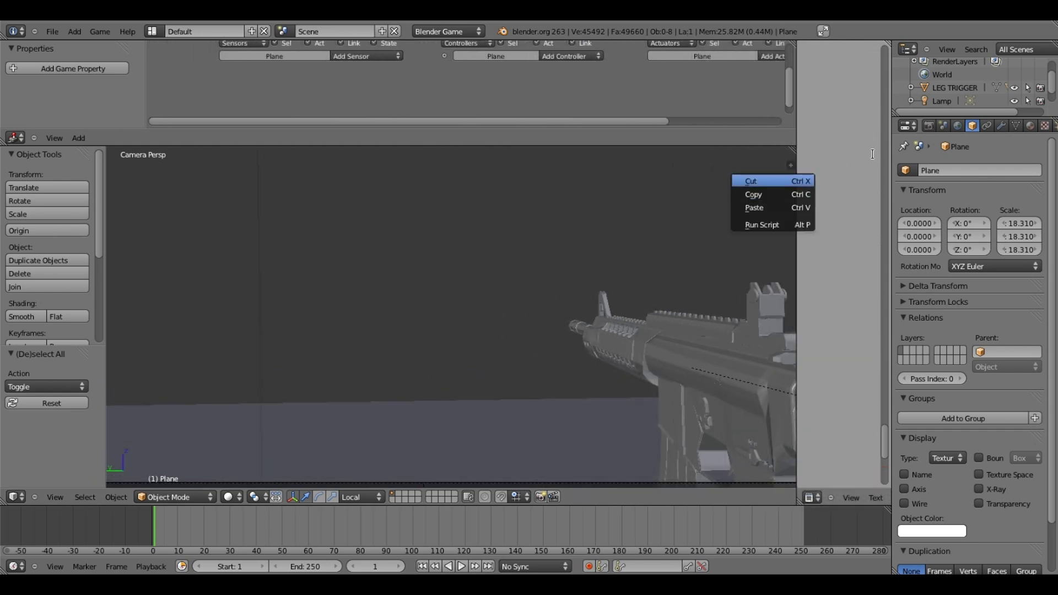
{"action": "right_click", "coordinate": [796, 176]}
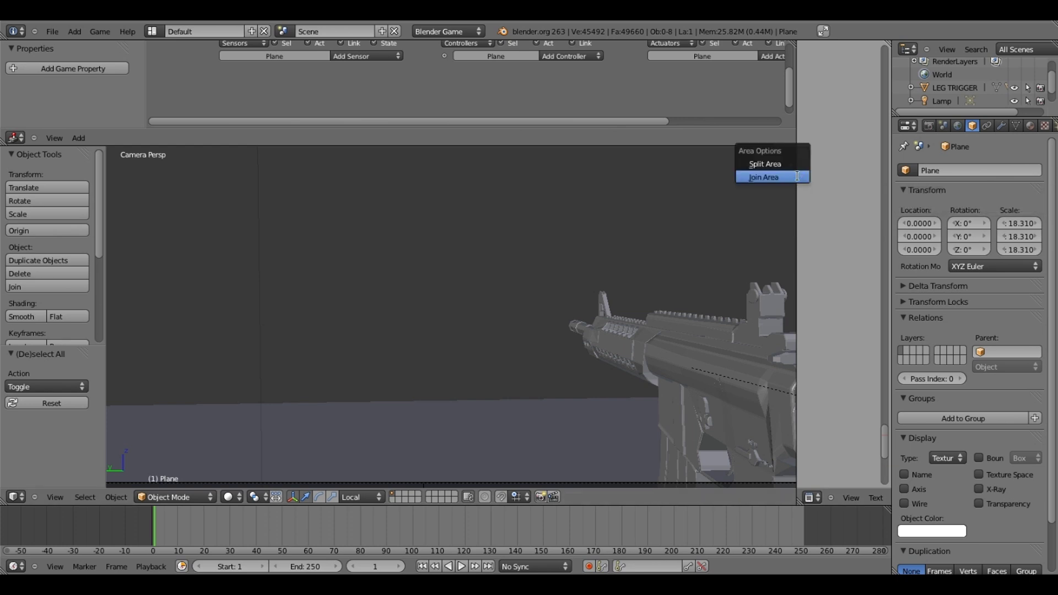
{"action": "scroll", "coordinate": [782, 191], "scroll_direction": "down", "scroll_amount": 6}
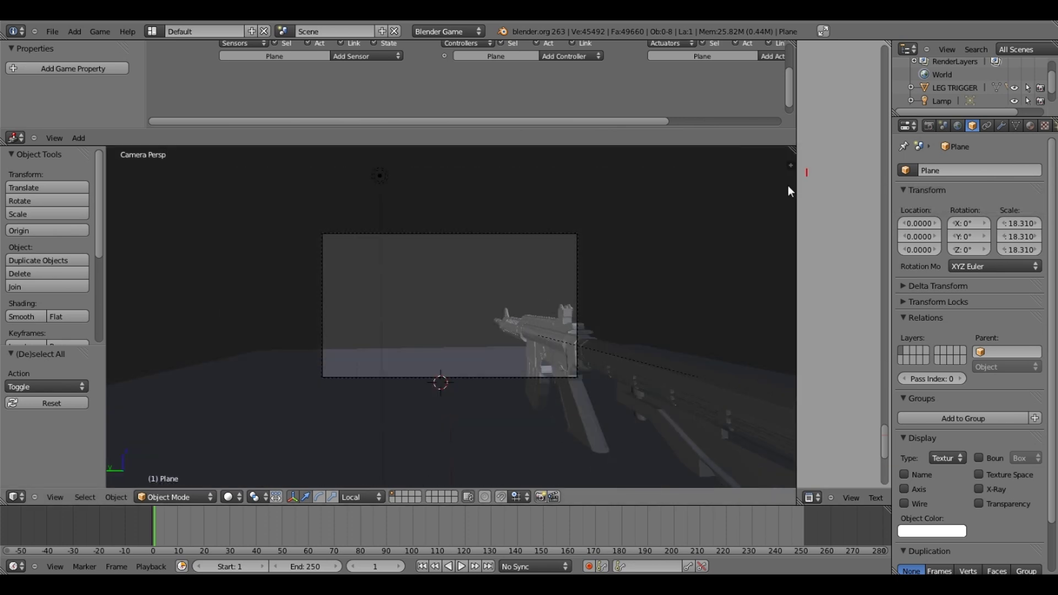
{"action": "scroll", "coordinate": [832, 186], "scroll_direction": "down", "scroll_amount": 3}
{"action": "scroll", "coordinate": [808, 388], "scroll_direction": "down", "scroll_amount": 8}
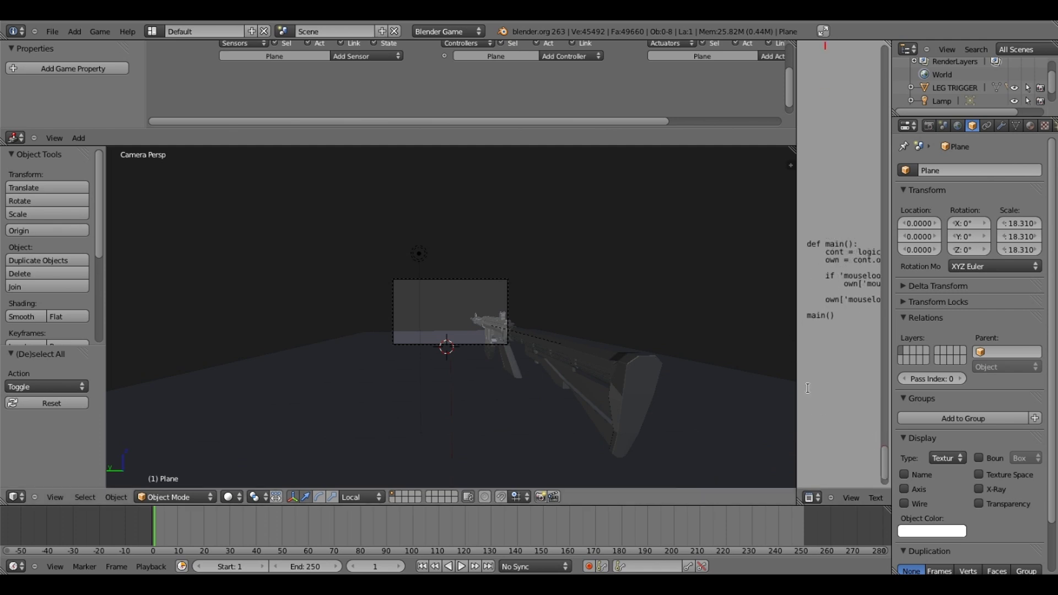
{"action": "left_click_drag", "start_coordinate": [796, 190], "coordinate": [624, 190]}
{"action": "right_click", "coordinate": [626, 189]}
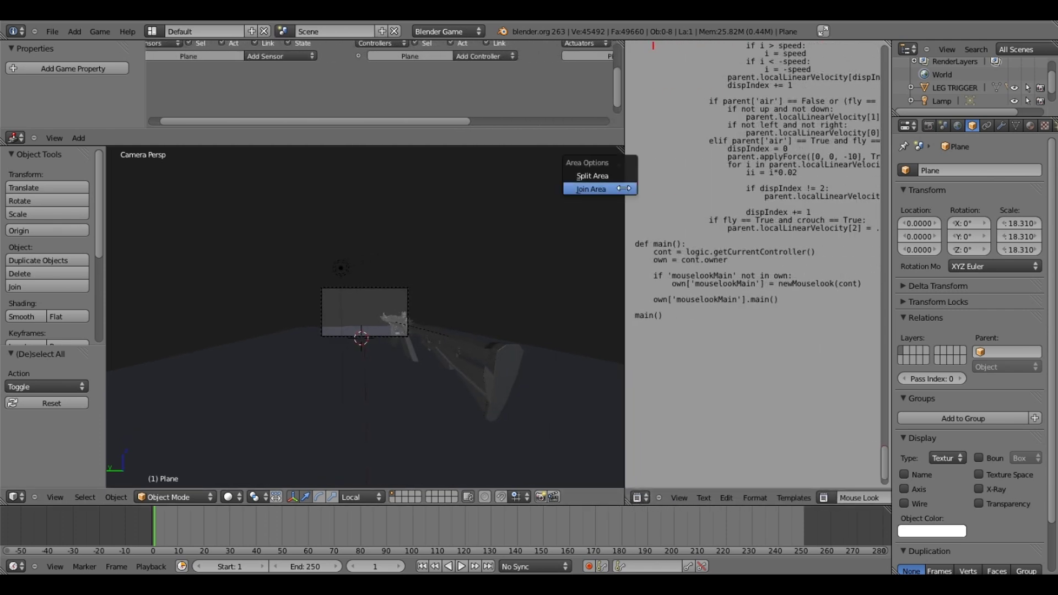
{"action": "left_click", "coordinate": [663, 188]}
{"action": "scroll", "coordinate": [592, 201], "scroll_direction": "up", "scroll_amount": 4}
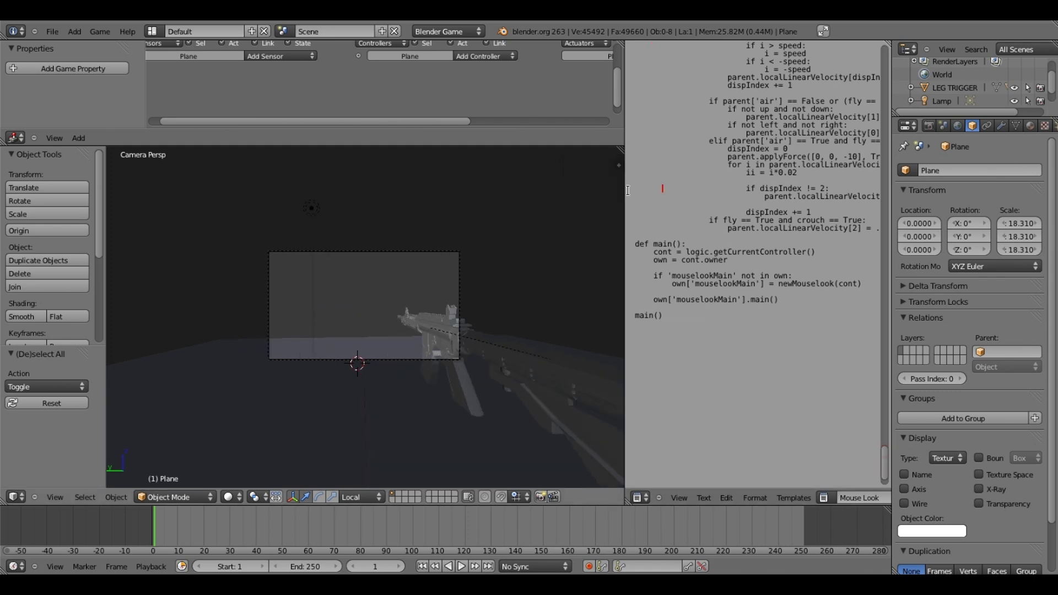
{"action": "left_click", "coordinate": [779, 77]}
Step: Widen the 3D viewport until the text editor is only a narrow strip, and frame the camera view
{"action": "left_click_drag", "start_coordinate": [625, 220], "coordinate": [871, 220]}
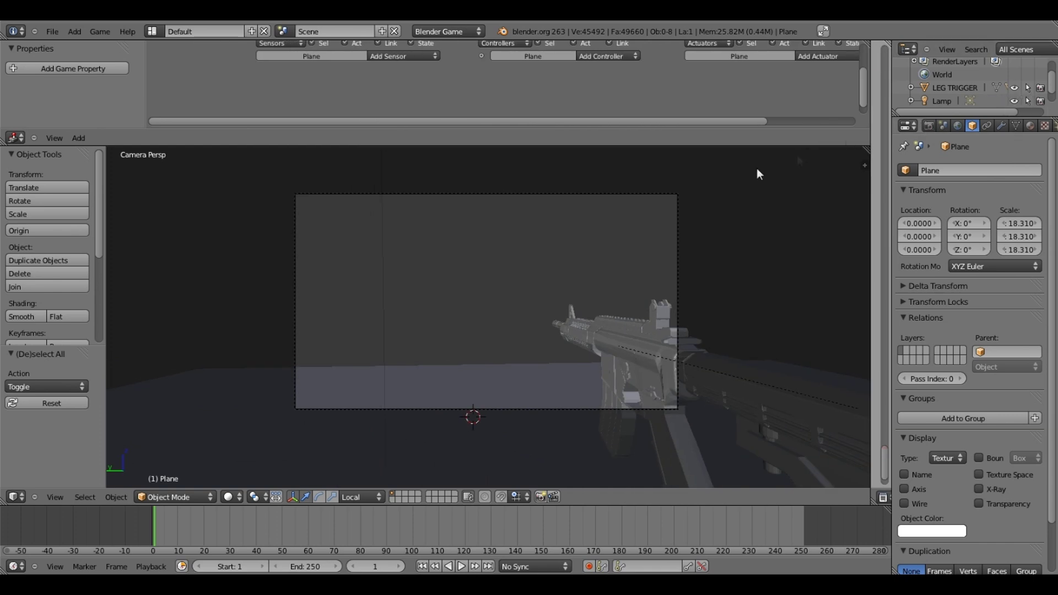
{"action": "scroll", "coordinate": [631, 226], "scroll_direction": "down", "scroll_amount": 2}
{"action": "scroll", "coordinate": [610, 306], "scroll_direction": "up", "scroll_amount": 3}
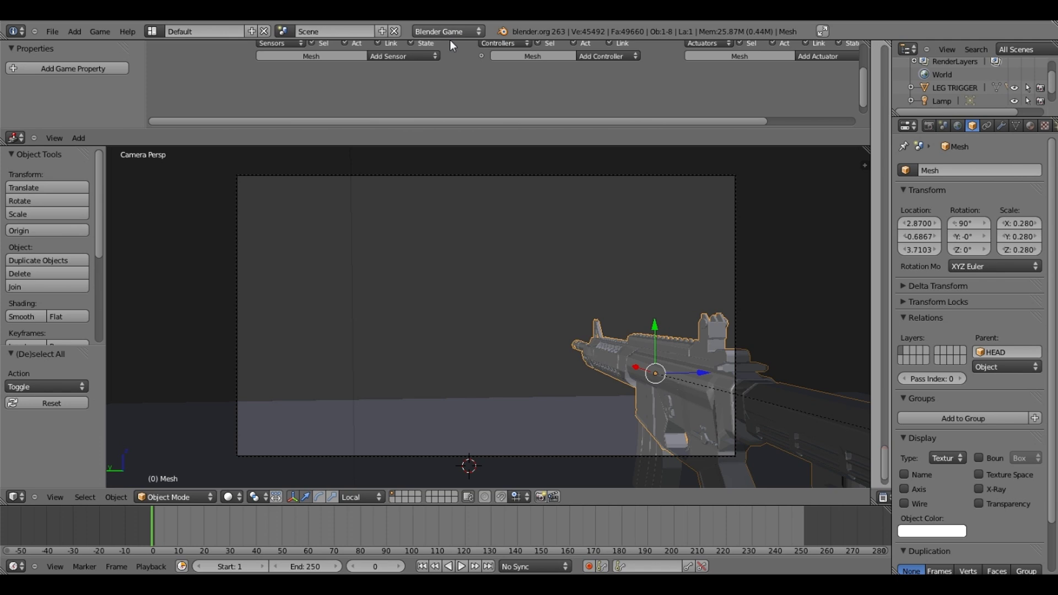
Step: Switch the render engine to Blender Render and set the frame rate to 60 fps
{"action": "left_click", "coordinate": [450, 34]}
{"action": "left_click", "coordinate": [457, 41]}
{"action": "left_click", "coordinate": [929, 127]}
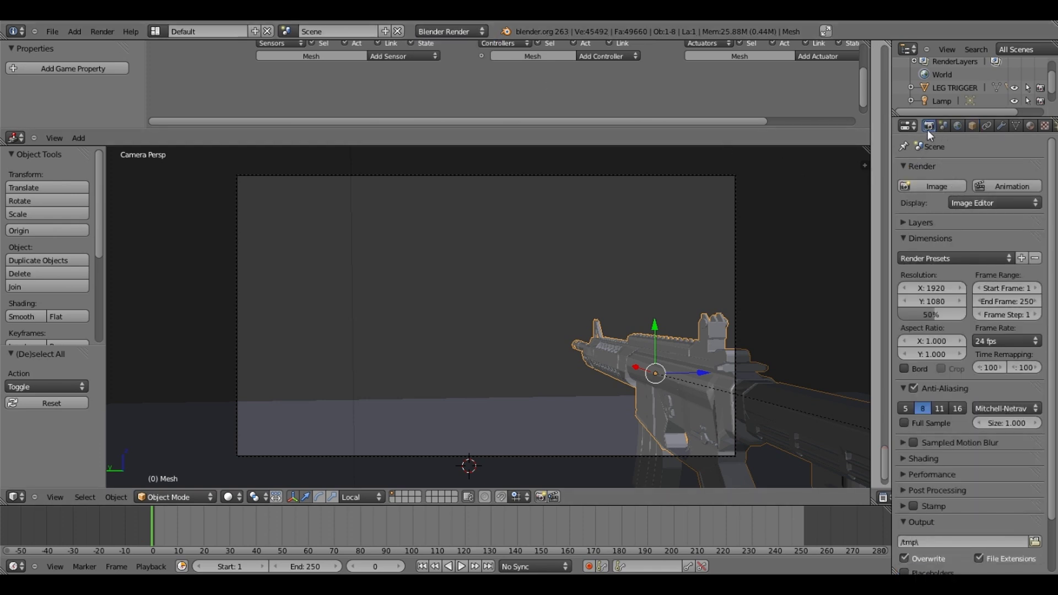
{"action": "scroll", "coordinate": [953, 165], "scroll_direction": "down", "scroll_amount": 2}
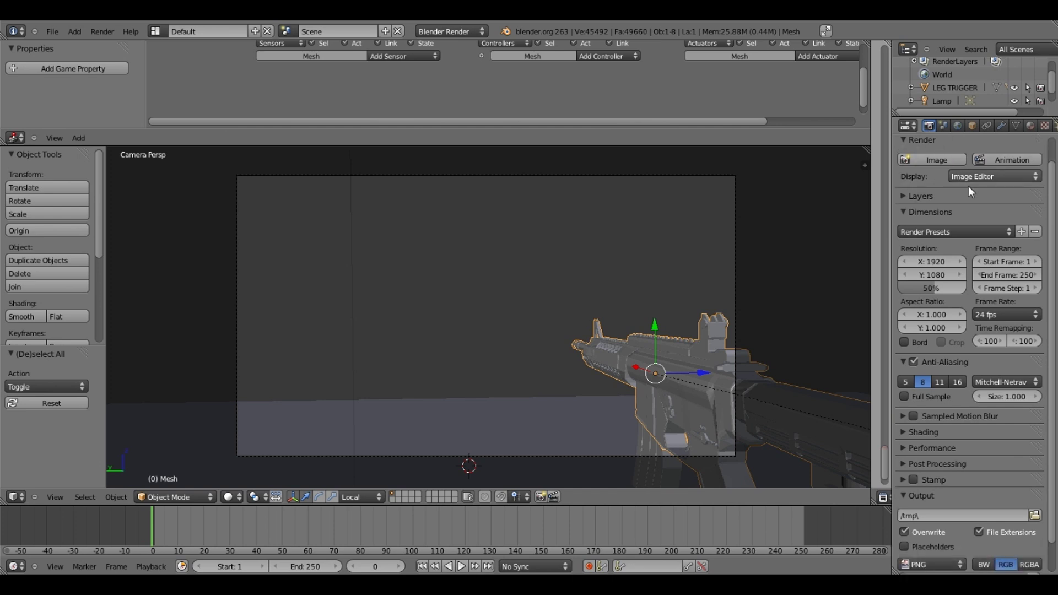
{"action": "left_click", "coordinate": [1019, 288]}
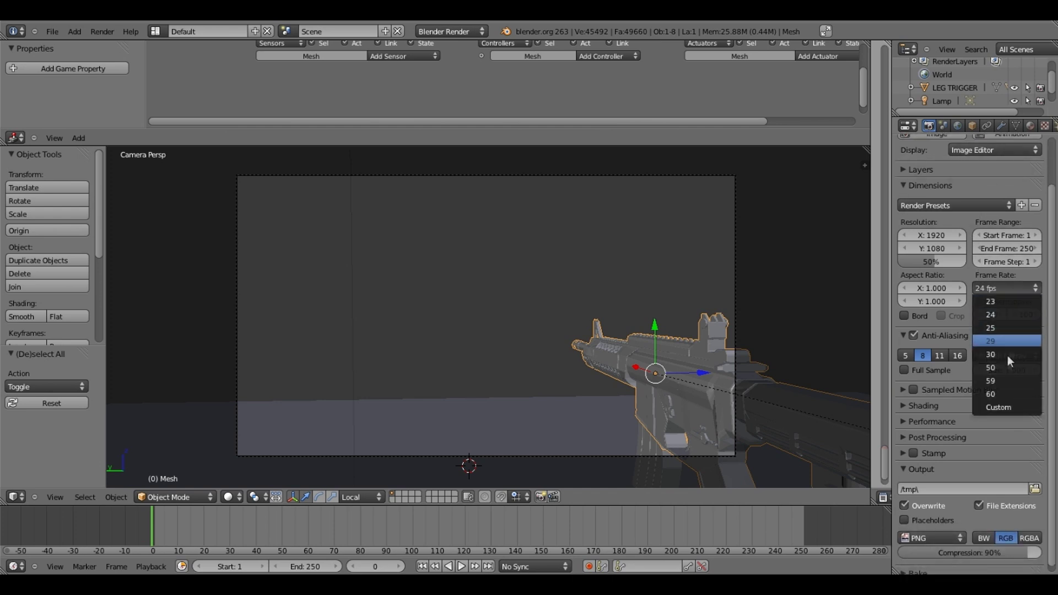
{"action": "left_click", "coordinate": [1008, 393]}
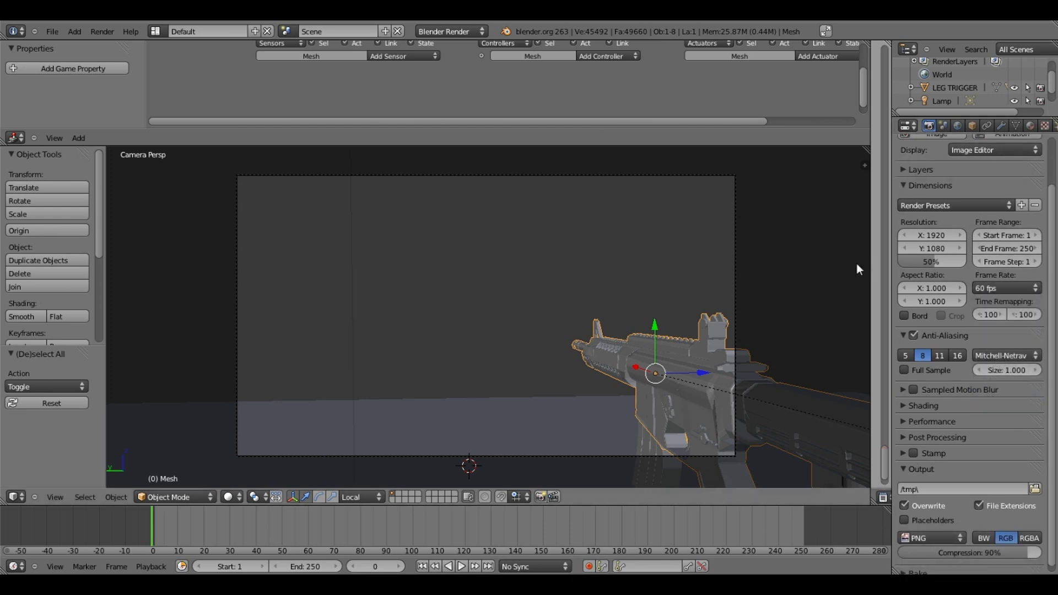
Step: Switch the render engine to Blender Game and insert a LocRotScale keyframe for the rifle at frame 0
{"action": "left_click", "coordinate": [458, 33]}
{"action": "left_click", "coordinate": [458, 56]}
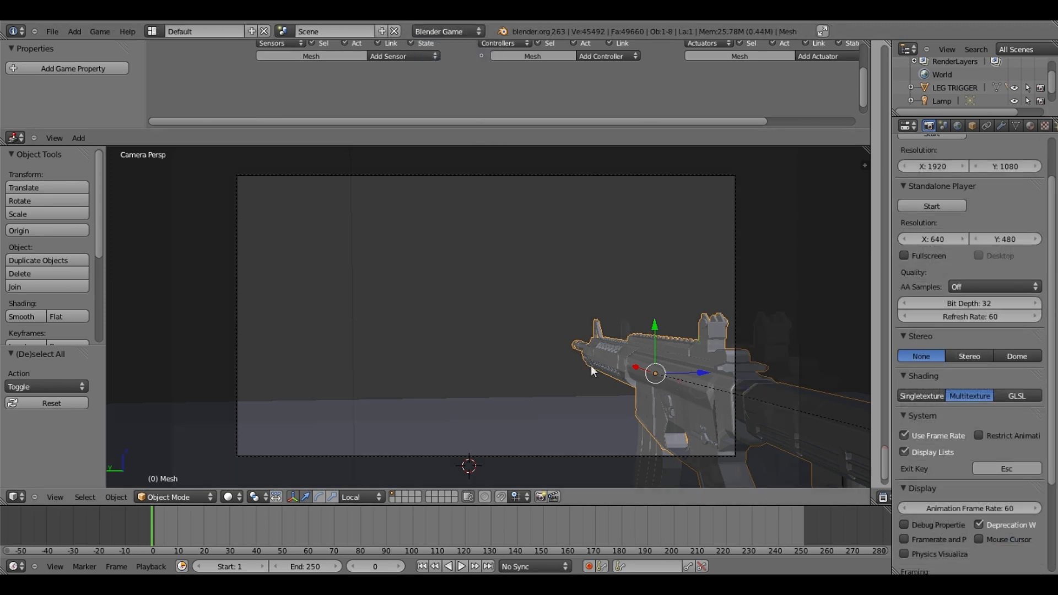
{"action": "middle_click_drag", "start_coordinate": [620, 354], "coordinate": [616, 354], "text": "shift"}
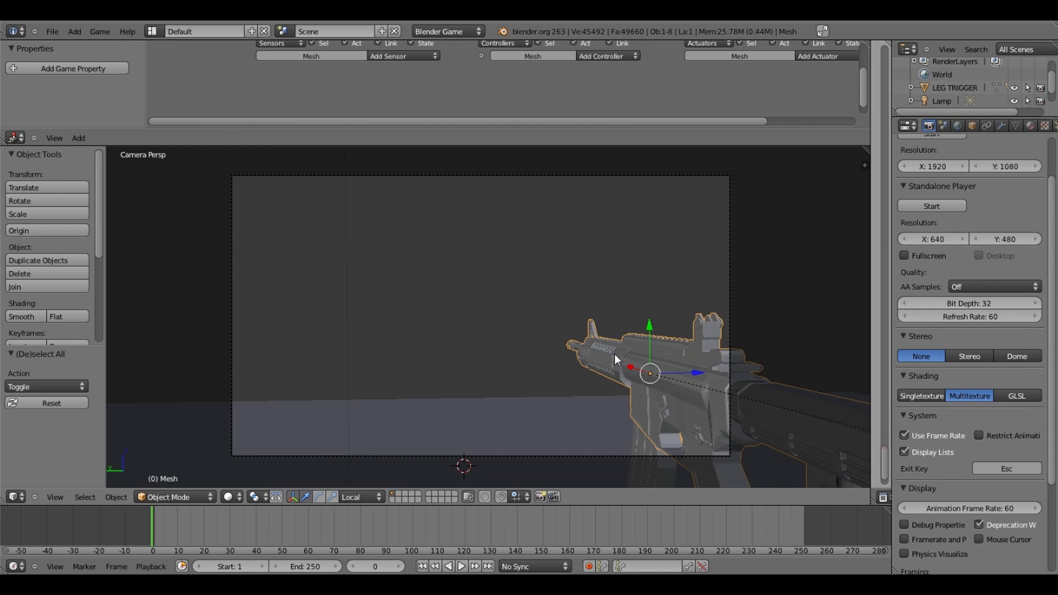
{"action": "key", "text": "i"}
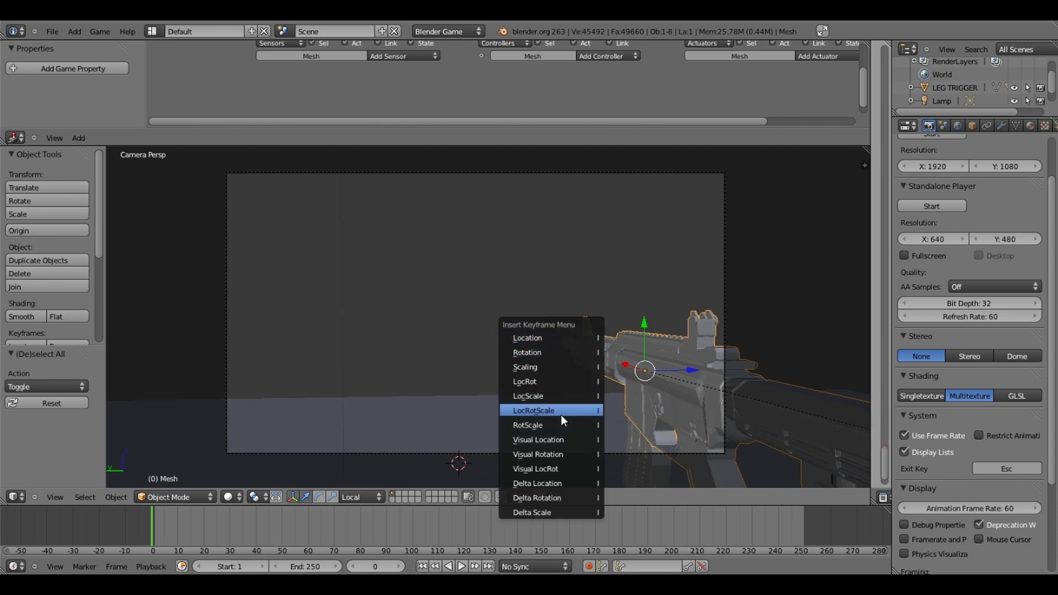
{"action": "left_click", "coordinate": [562, 417]}
Step: At frame 6, move the rifle back along its local X axis by about 0.084 and insert a LocRotScale keyframe
{"action": "key", "text": "Right"}
{"action": "key", "text": "Right"}
{"action": "key", "text": "Right"}
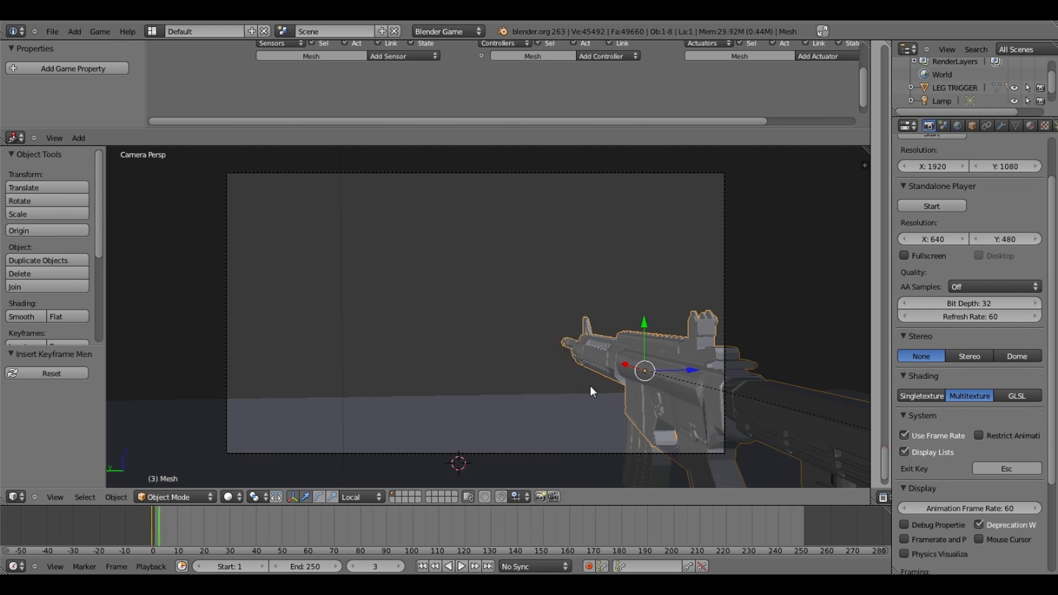
{"action": "key", "text": "Right"}
{"action": "key", "text": "Right"}
{"action": "key", "text": "Right"}
{"action": "key", "text": "g"}
{"action": "key", "text": "x"}
{"action": "key", "text": "x"}
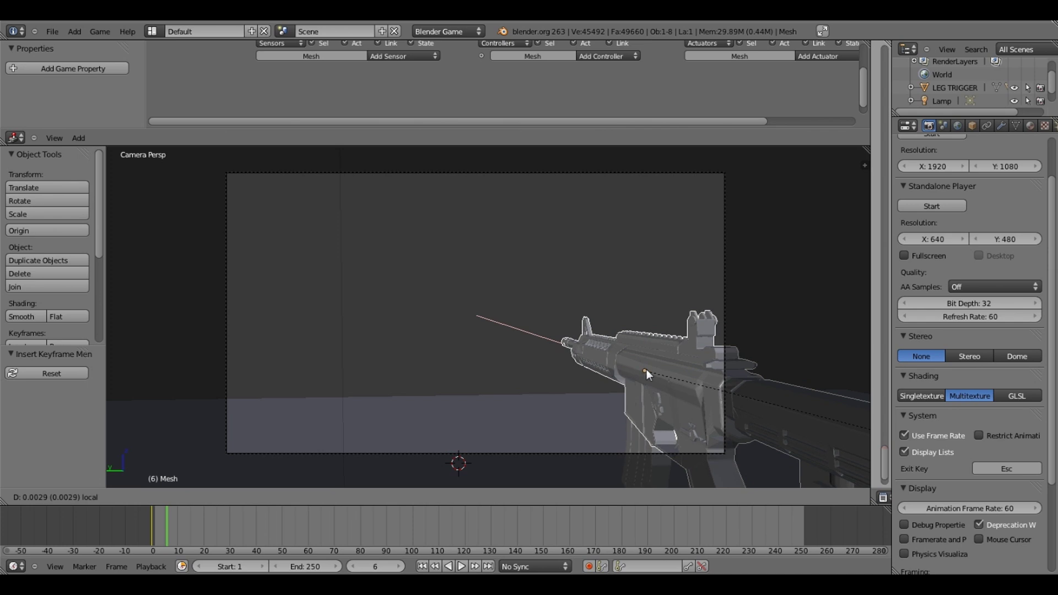
{"action": "left_click", "coordinate": [611, 326]}
{"action": "key", "text": "i"}
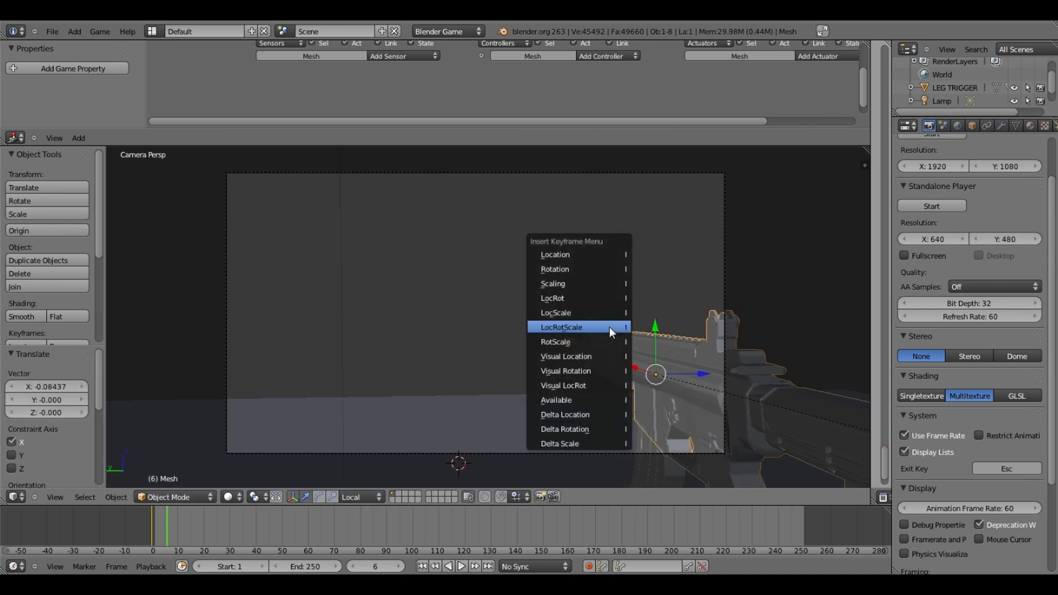
{"action": "left_click", "coordinate": [609, 326]}
Step: Step through frames 0 to 6 to check the rifle's recoil movement
{"action": "key", "text": "Left"}
{"action": "key", "text": "Left"}
{"action": "key", "text": "Left"}
{"action": "key", "text": "Left"}
{"action": "key", "text": "Left"}
{"action": "key", "text": "Left"}
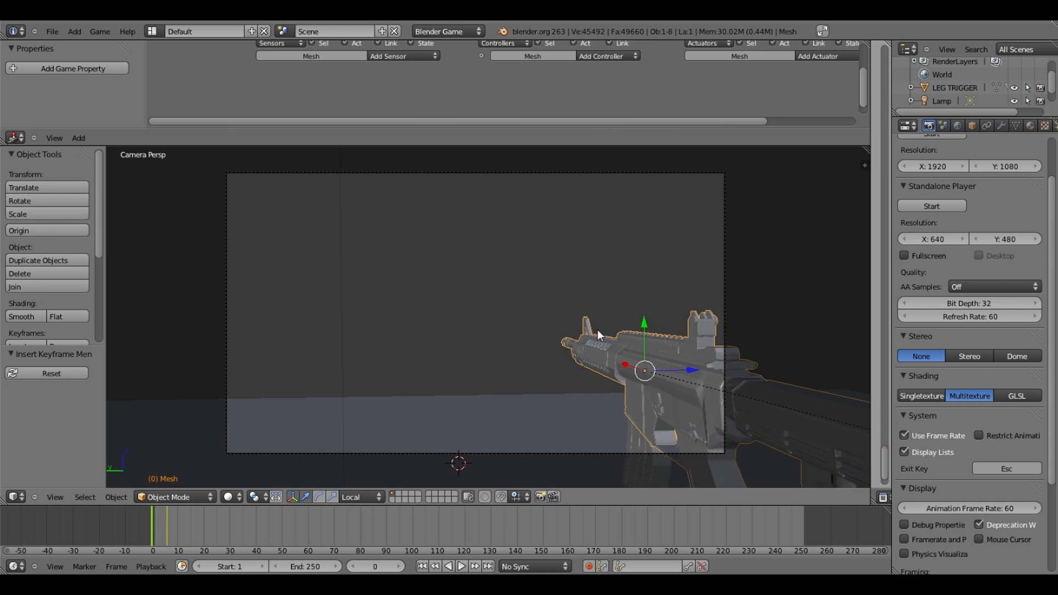
{"action": "key", "text": "Right"}
{"action": "key", "text": "Right"}
{"action": "key", "text": "Right"}
{"action": "key", "text": "Right"}
{"action": "key", "text": "Right"}
{"action": "key", "text": "Right"}
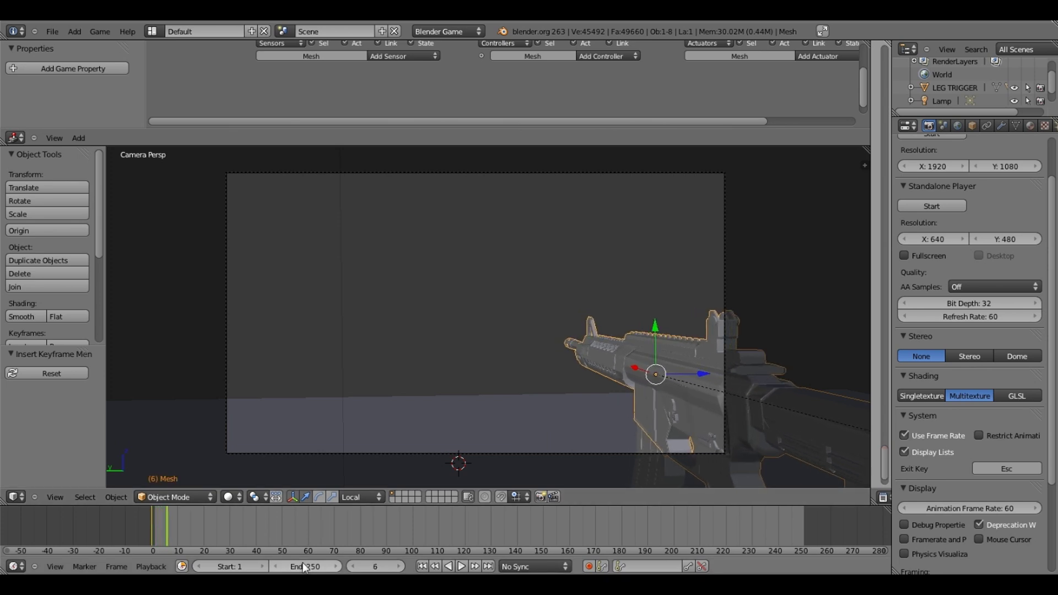
Step: Set the timeline's end frame to 6, play the rifle's recoil animation and stop it
{"action": "left_click", "coordinate": [300, 565]}
{"action": "type", "text": "6"}
{"action": "key", "text": "Return"}
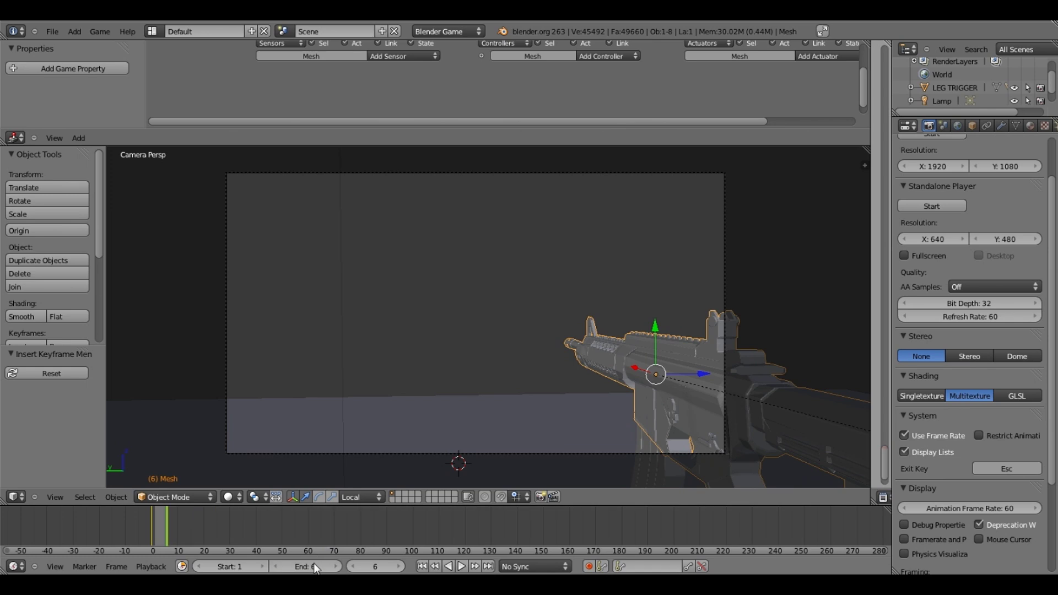
{"action": "left_click", "coordinate": [466, 567]}
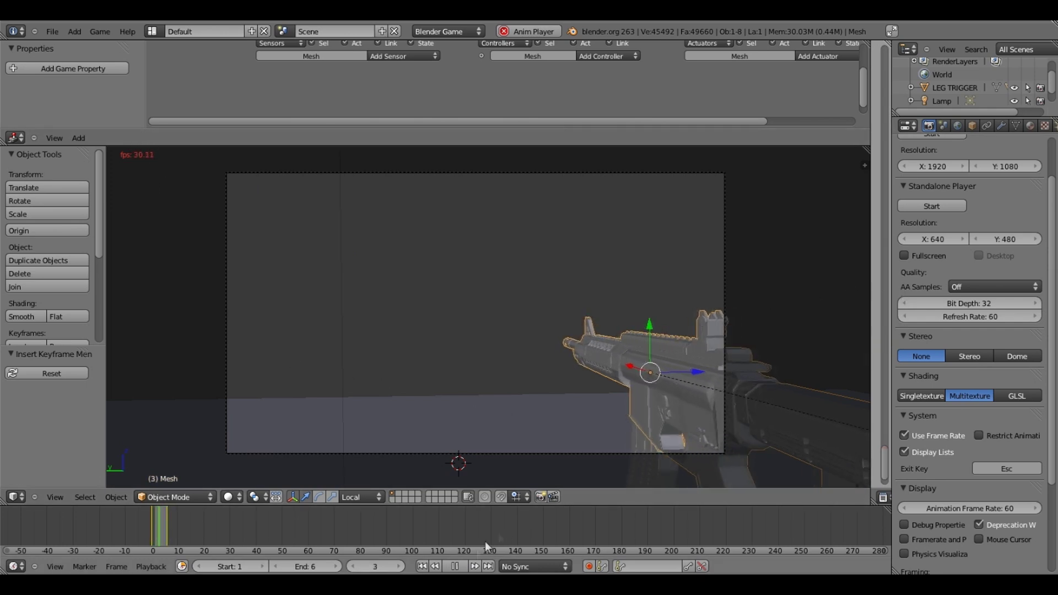
{"action": "left_click", "coordinate": [455, 566]}
{"action": "key", "text": "Tab"}
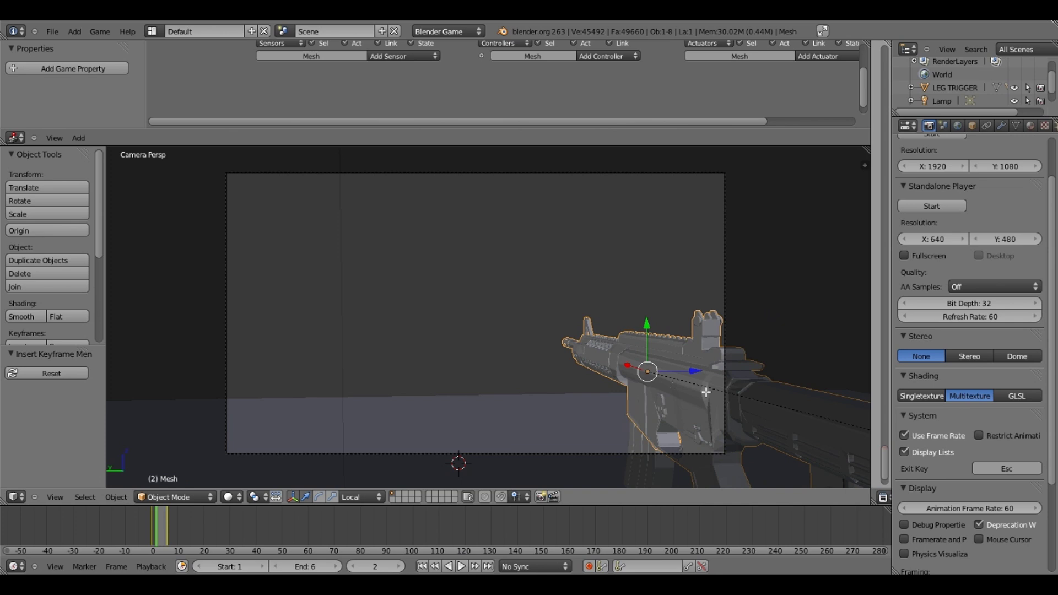
{"action": "key", "text": "Tab"}
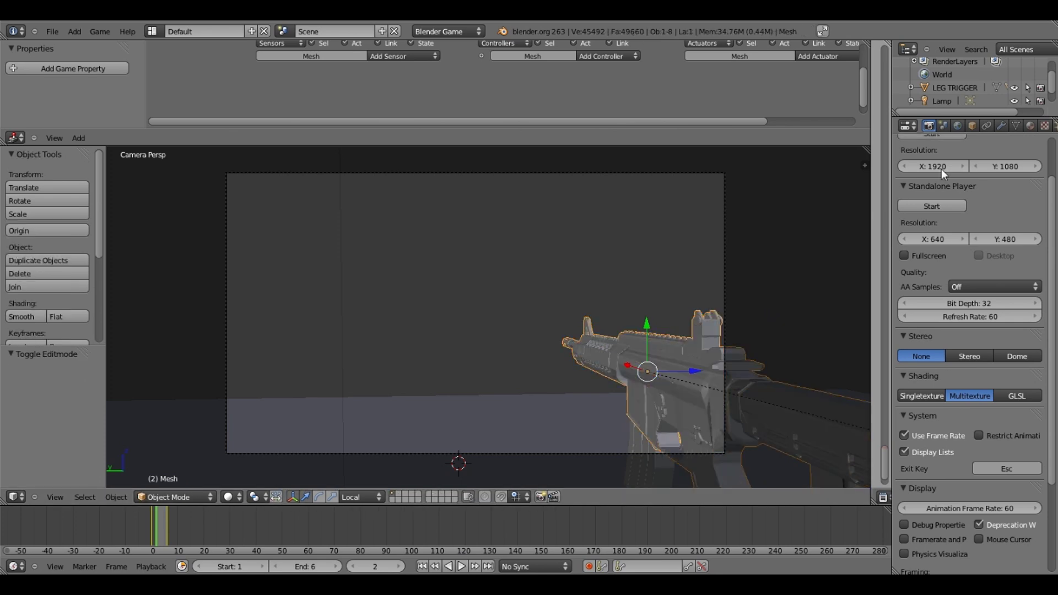
{"action": "left_click", "coordinate": [1002, 126]}
{"action": "left_click", "coordinate": [1016, 126]}
{"action": "left_click", "coordinate": [1001, 126]}
{"action": "key", "text": "KP_0"}
{"action": "middle_click_drag", "start_coordinate": [686, 313], "coordinate": [584, 280]}
{"action": "scroll", "coordinate": [556, 291], "scroll_direction": "up", "scroll_amount": 2}
{"action": "scroll", "coordinate": [556, 291], "scroll_direction": "up", "scroll_amount": 4}
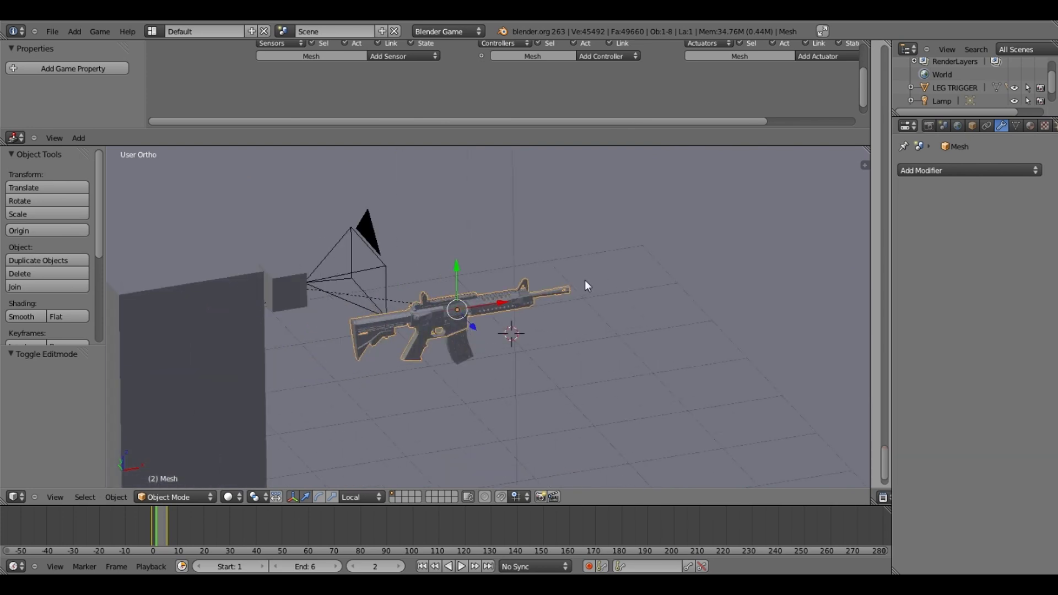
{"action": "scroll", "coordinate": [584, 280], "scroll_direction": "up", "scroll_amount": 3}
{"action": "left_click", "coordinate": [1016, 126]}
{"action": "left_click", "coordinate": [1002, 126]}
{"action": "left_click", "coordinate": [1008, 170]}
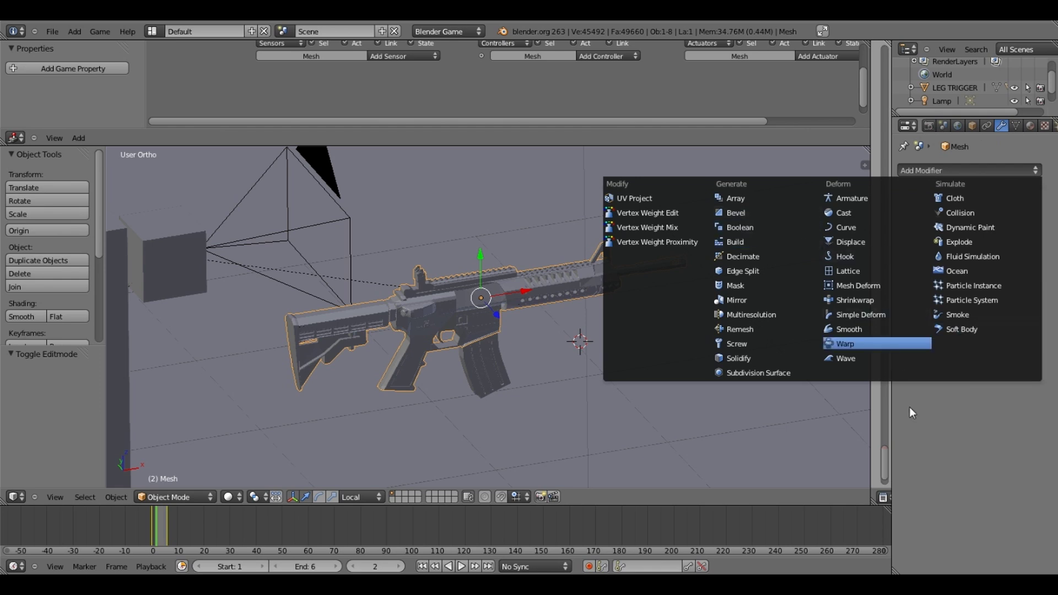
{"action": "key", "text": "KP_0"}
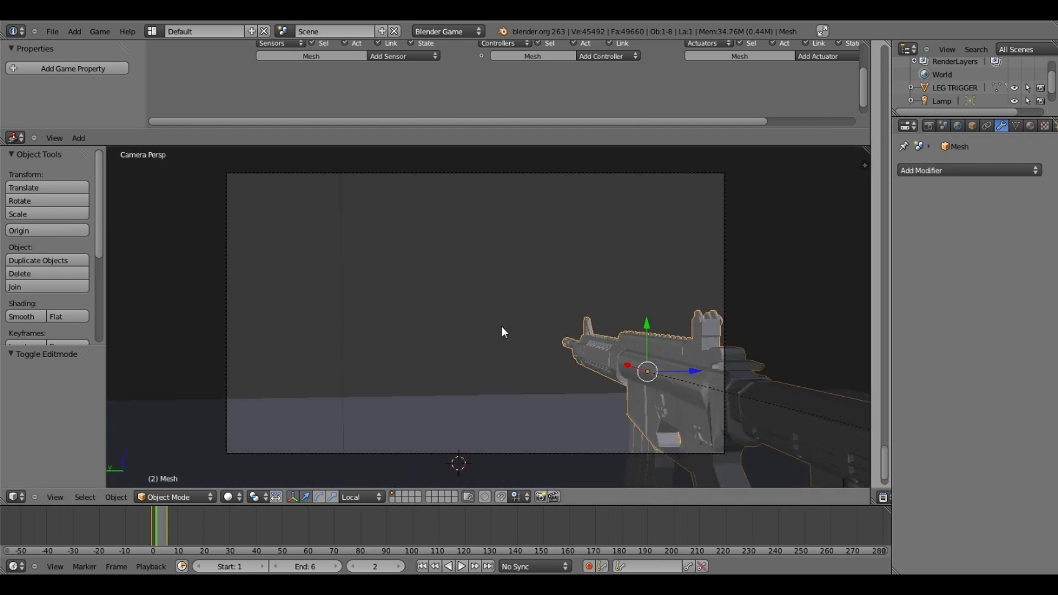
{"action": "scroll", "coordinate": [502, 328], "scroll_direction": "up", "scroll_amount": 2}
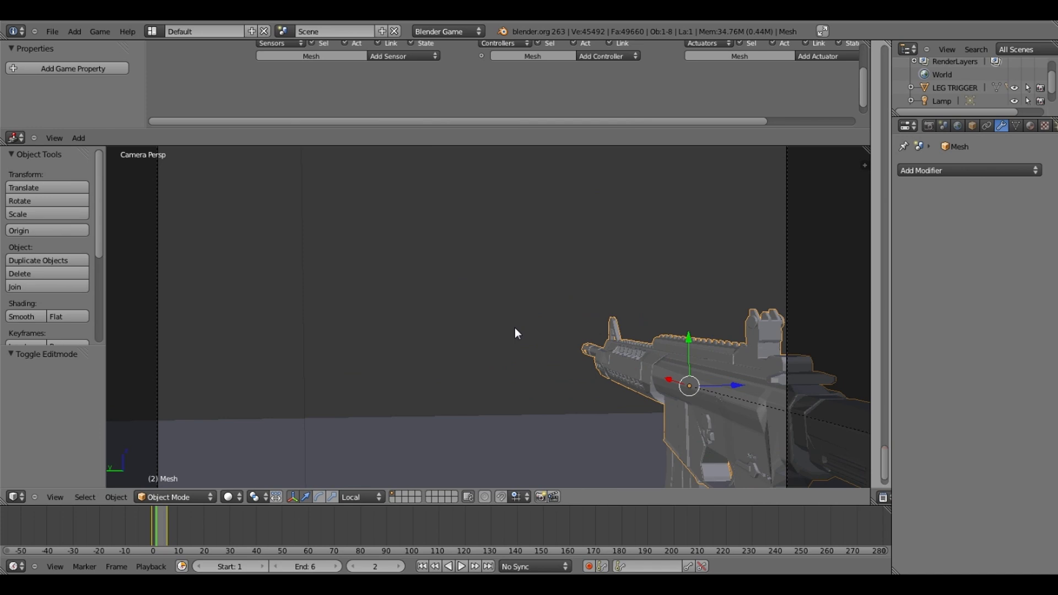
{"action": "middle_click_drag", "start_coordinate": [538, 108], "coordinate": [518, 104]}
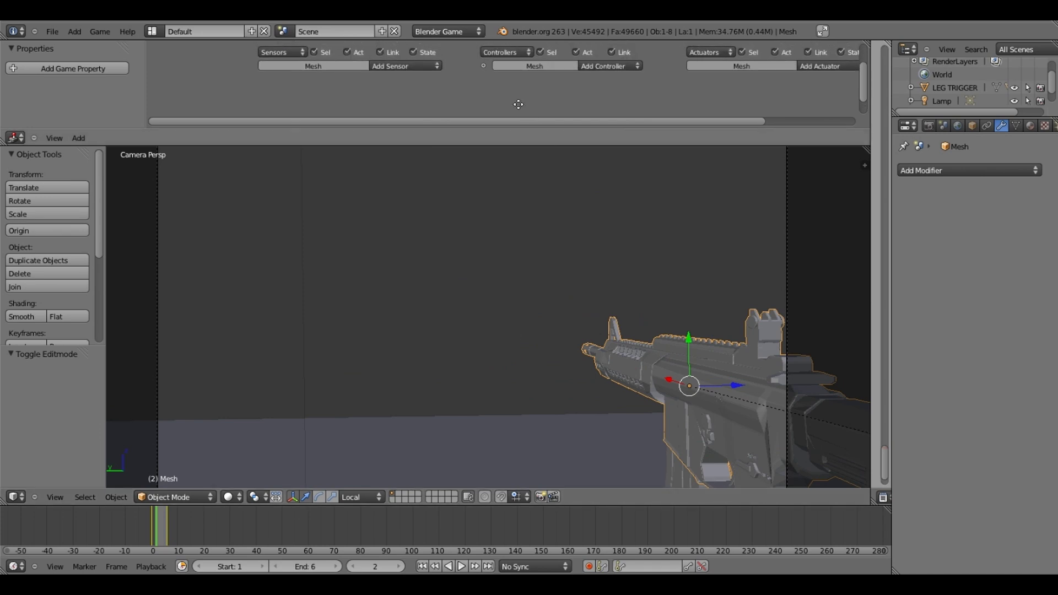
{"action": "scroll", "coordinate": [562, 318], "scroll_direction": "down", "scroll_amount": 2}
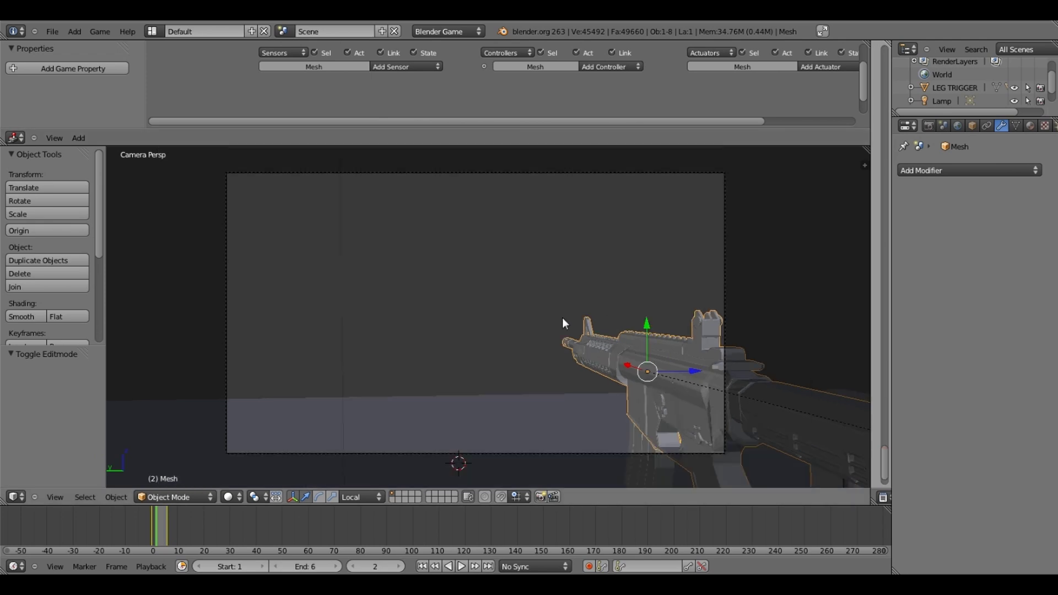
Step: Snap the 3D cursor to the rifle's origin and deselect the rifle
{"action": "scroll", "coordinate": [563, 322], "scroll_direction": "down", "scroll_amount": 1}
{"action": "middle_click_drag", "start_coordinate": [563, 317], "coordinate": [482, 388]}
{"action": "scroll", "coordinate": [475, 400], "scroll_direction": "down", "scroll_amount": 3}
{"action": "key", "text": "a"}
{"action": "right_click", "coordinate": [482, 388]}
{"action": "key", "text": "shift+s"}
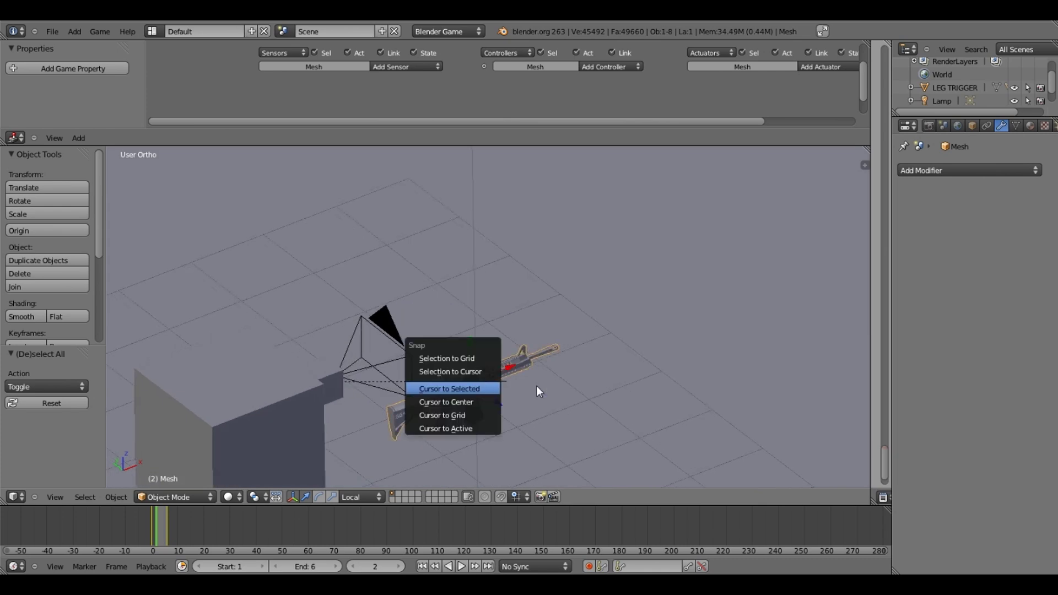
{"action": "key", "text": "shift+s"}
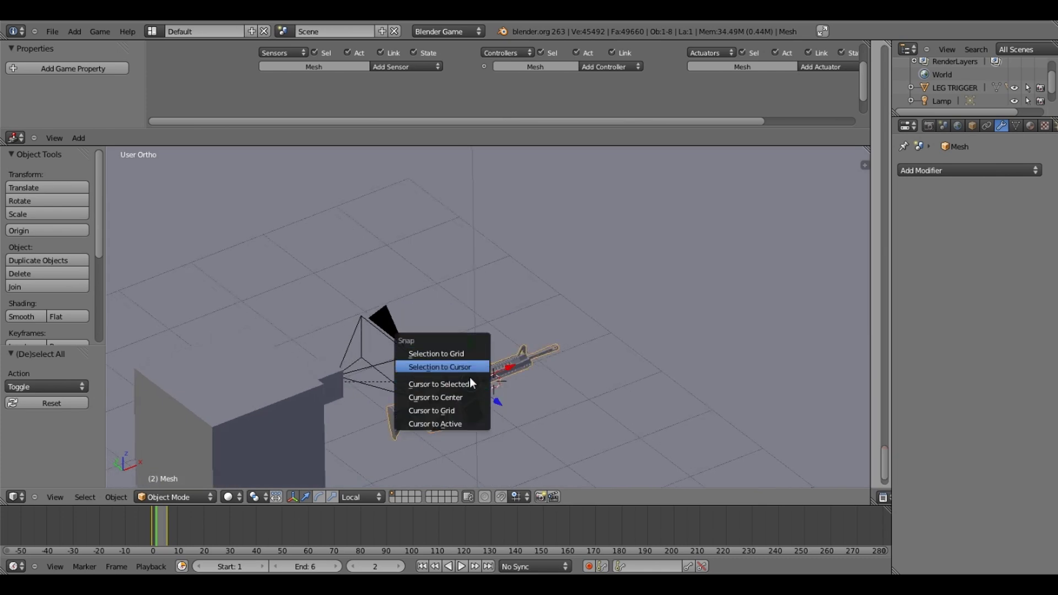
{"action": "left_click", "coordinate": [471, 385]}
{"action": "key", "text": "a"}
{"action": "scroll", "coordinate": [498, 389], "scroll_direction": "up", "scroll_amount": 2}
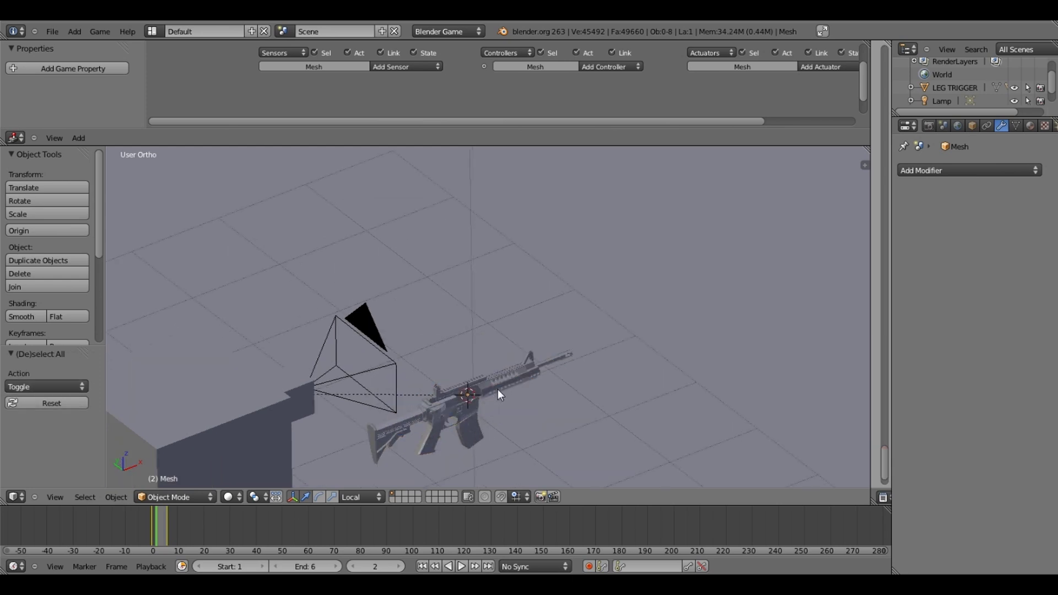
Step: Add a cube at the 3D cursor, move it along X in front of the rifle's muzzle and scale it by about -0.13
{"action": "key", "text": "shift+a"}
{"action": "mouse_move", "coordinate": [468, 259]}
{"action": "left_click", "coordinate": [533, 273]}
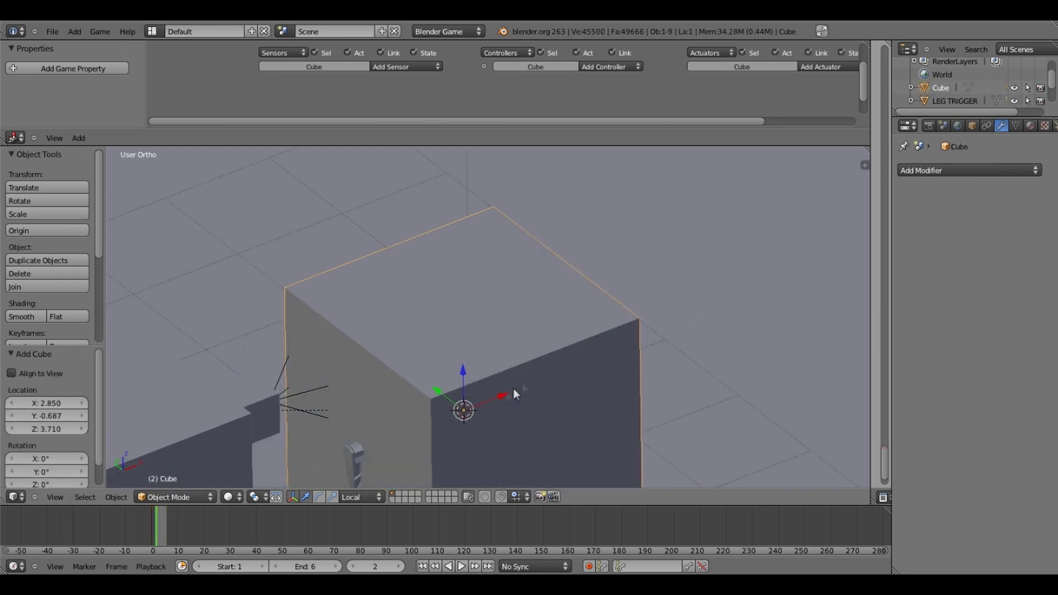
{"action": "key", "text": "g"}
{"action": "key", "text": "x"}
{"action": "left_click", "coordinate": [634, 317]}
{"action": "key", "text": "s"}
{"action": "left_click", "coordinate": [602, 343]}
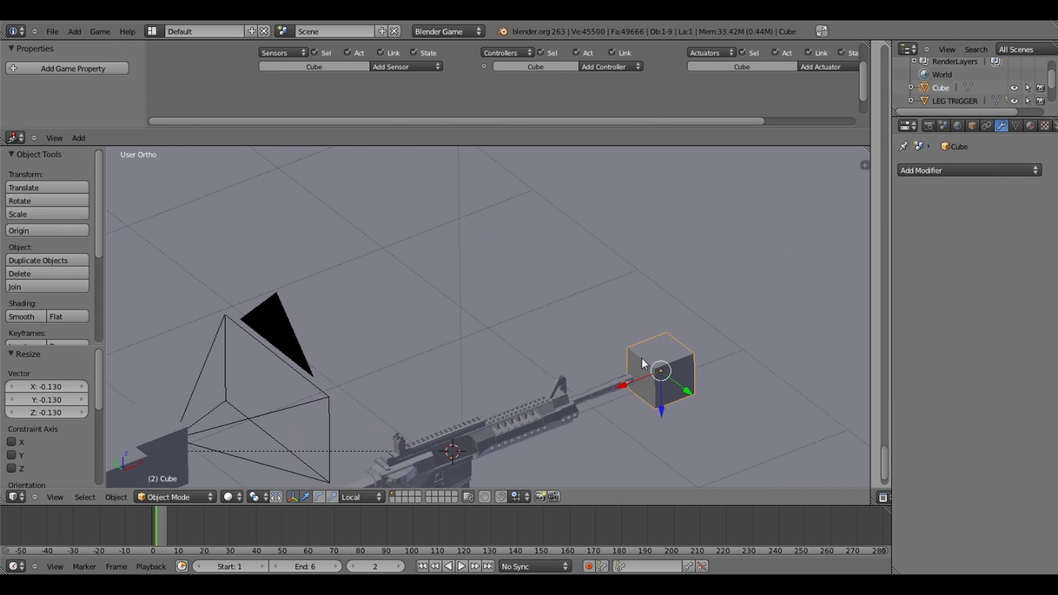
Step: In top view, move the cube about -0.083 along X towards the muzzle and scale it to about 0.291
{"action": "scroll", "coordinate": [642, 358], "scroll_direction": "up", "scroll_amount": 6}
{"action": "key", "text": "KP_7"}
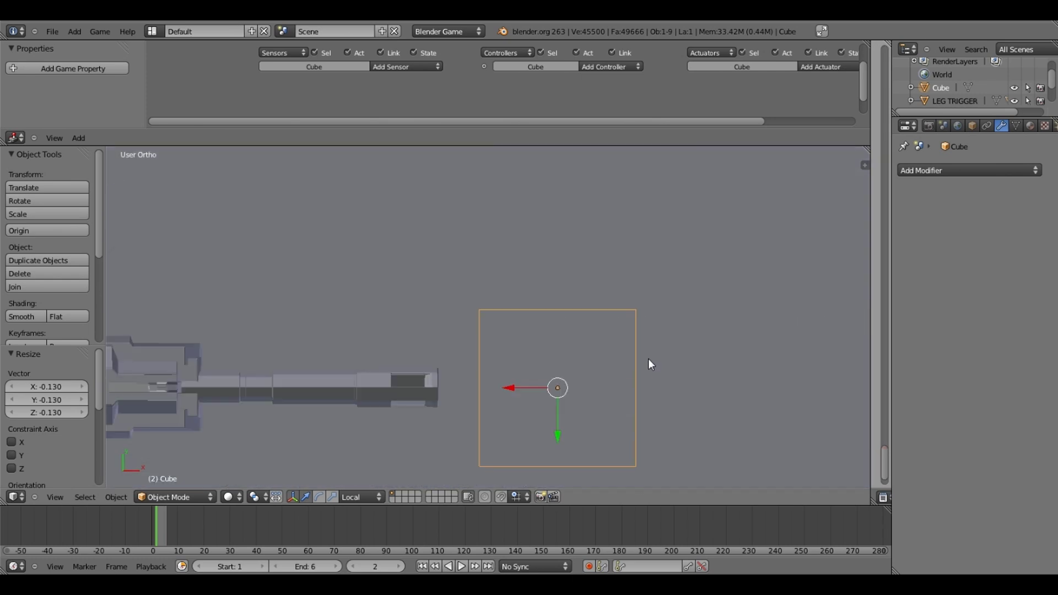
{"action": "key", "text": "KP_Decimal"}
{"action": "key", "text": "g"}
{"action": "key", "text": "x"}
{"action": "key", "text": "x"}
{"action": "key", "text": "s"}
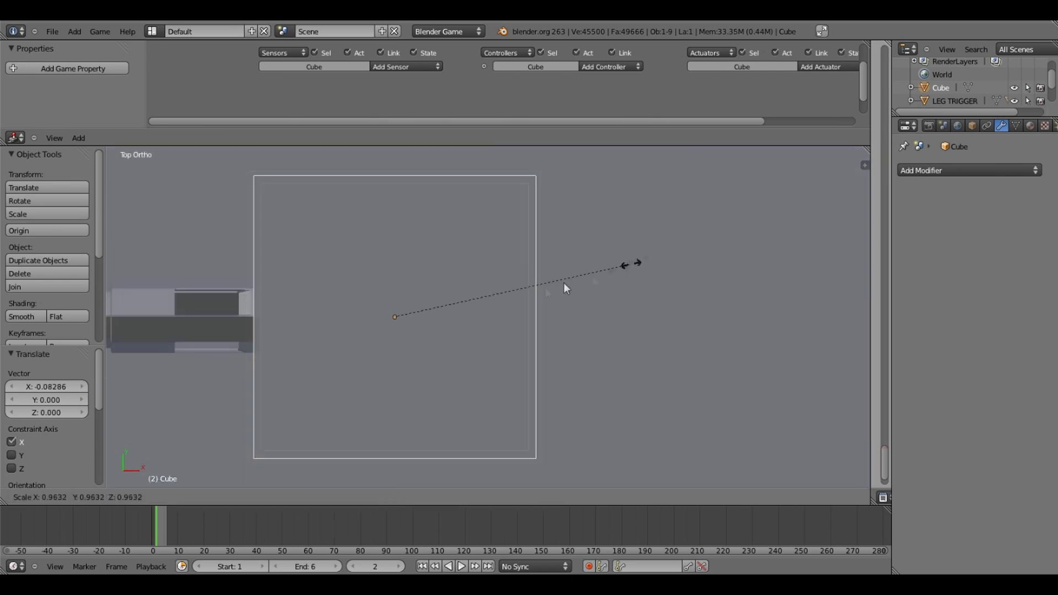
{"action": "left_click", "coordinate": [468, 316]}
Step: Move the cube about -0.077 along X, shrink it slightly and shift it about -0.007 more against the muzzle
{"action": "key", "text": "g"}
{"action": "key", "text": "x"}
{"action": "key", "text": "x"}
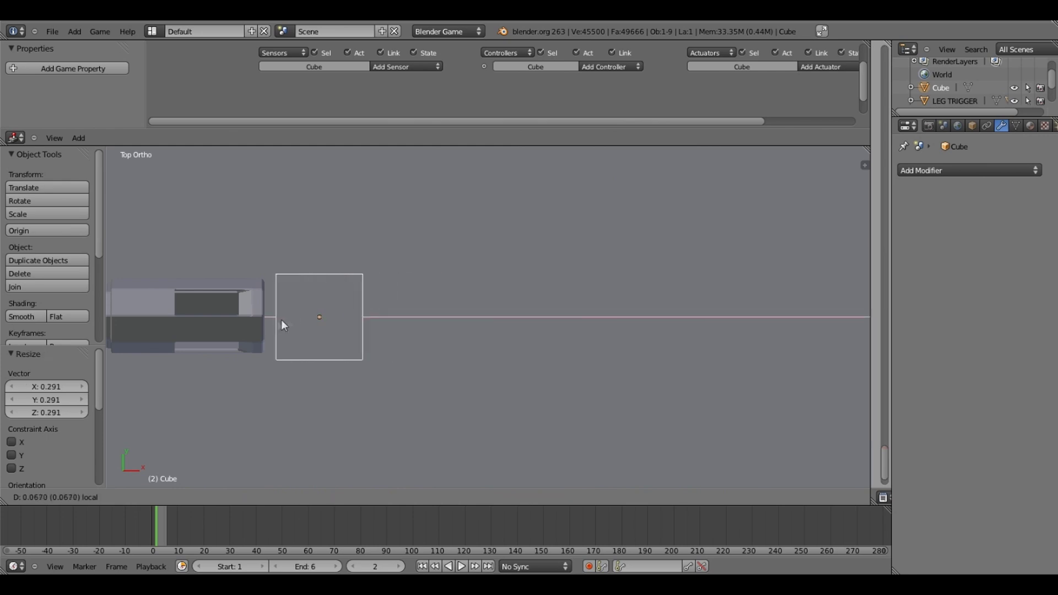
{"action": "left_click", "coordinate": [278, 320]}
{"action": "key", "text": "s"}
{"action": "left_click", "coordinate": [345, 317]}
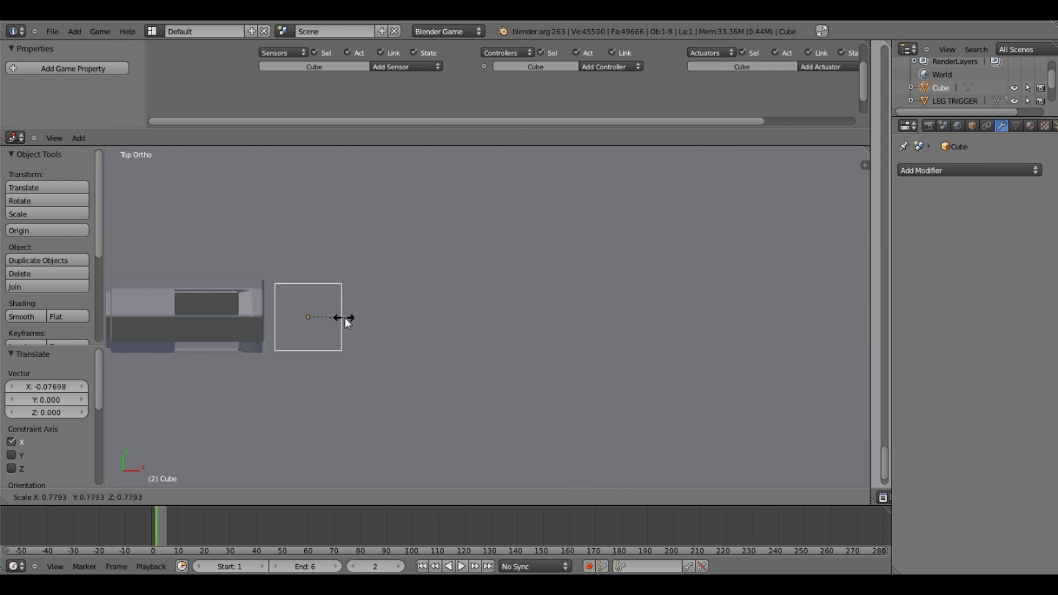
{"action": "key", "text": "g"}
{"action": "key", "text": "x"}
{"action": "key", "text": "x"}
{"action": "left_click", "coordinate": [284, 323]}
Step: Adjust the cube's height along its local Z axis to line it up with the barrel and deselect it
{"action": "middle_click_drag", "start_coordinate": [284, 323], "coordinate": [293, 260]}
{"action": "key", "text": "g"}
{"action": "key", "text": "z"}
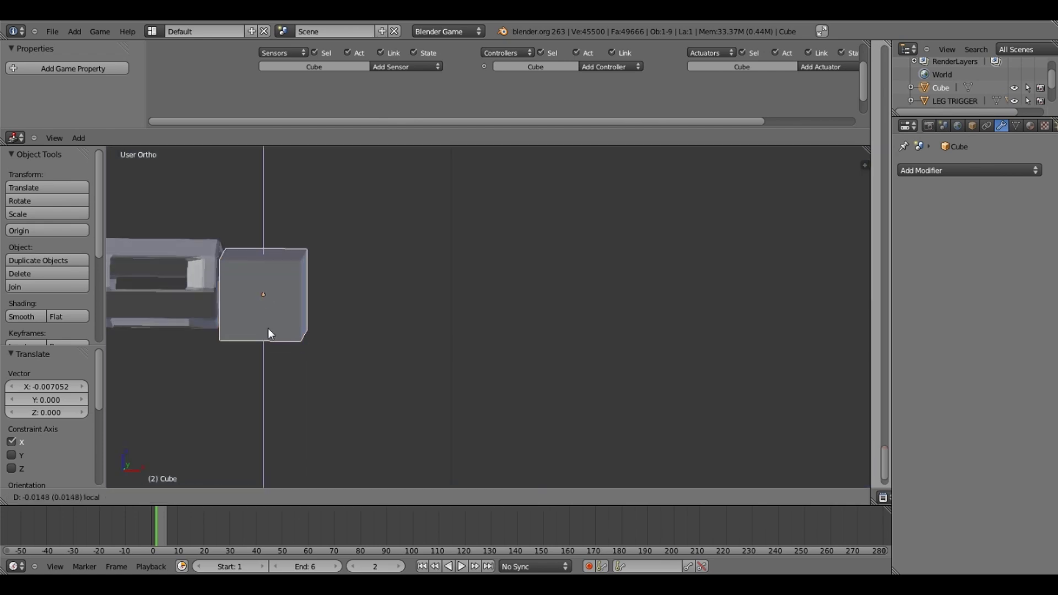
{"action": "left_click", "coordinate": [269, 319]}
{"action": "middle_click_drag", "start_coordinate": [269, 320], "coordinate": [427, 404]}
{"action": "key", "text": "a"}
Step: Switch to layer 2 and add a UV sphere at the 3D cursor
{"action": "scroll", "coordinate": [416, 427], "scroll_direction": "down", "scroll_amount": 2}
{"action": "key", "text": "2"}
{"action": "key", "text": "shift+a"}
{"action": "mouse_move", "coordinate": [408, 382]}
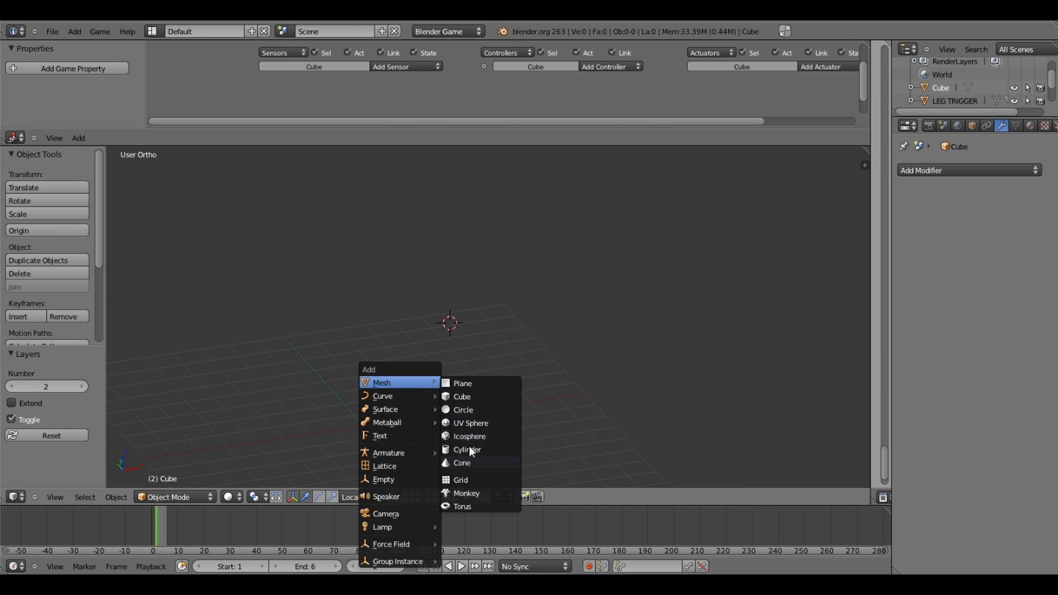
{"action": "left_click", "coordinate": [475, 424]}
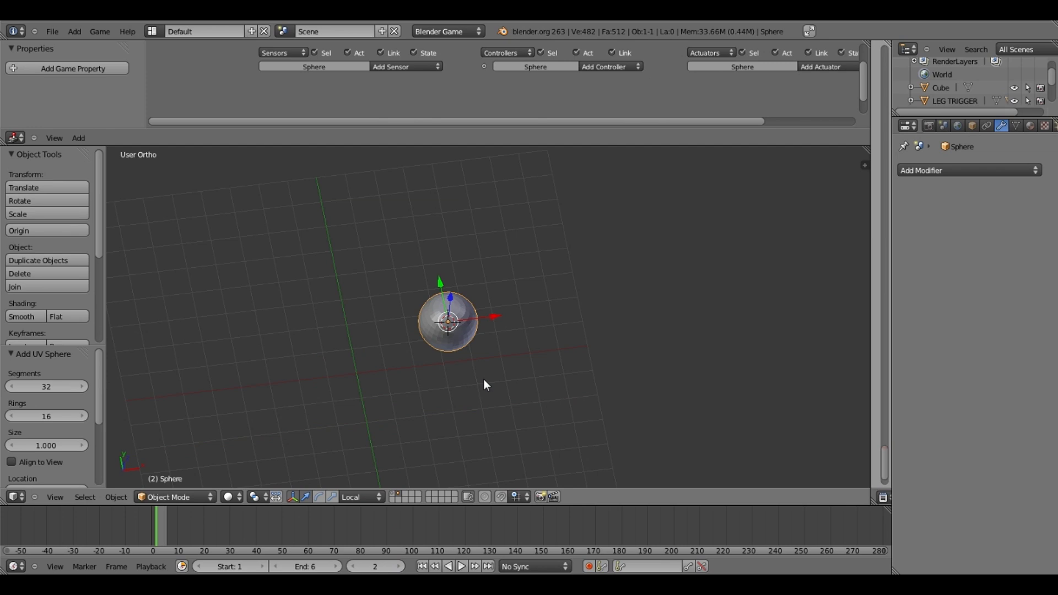
Step: In top view, rotate the sphere 90° about the global X axis
{"action": "key", "text": "KP_7"}
{"action": "scroll", "coordinate": [473, 327], "scroll_direction": "up", "scroll_amount": 4}
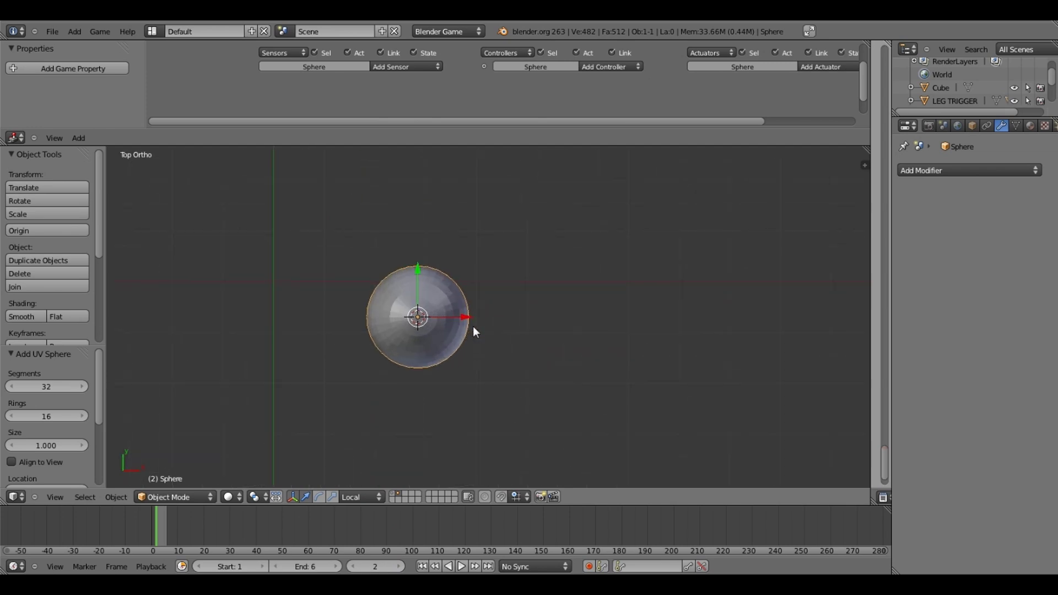
{"action": "scroll", "coordinate": [473, 327], "scroll_direction": "up", "scroll_amount": 1}
{"action": "key", "text": "r"}
{"action": "key", "text": "x"}
{"action": "key", "text": "9"}
{"action": "key", "text": "0"}
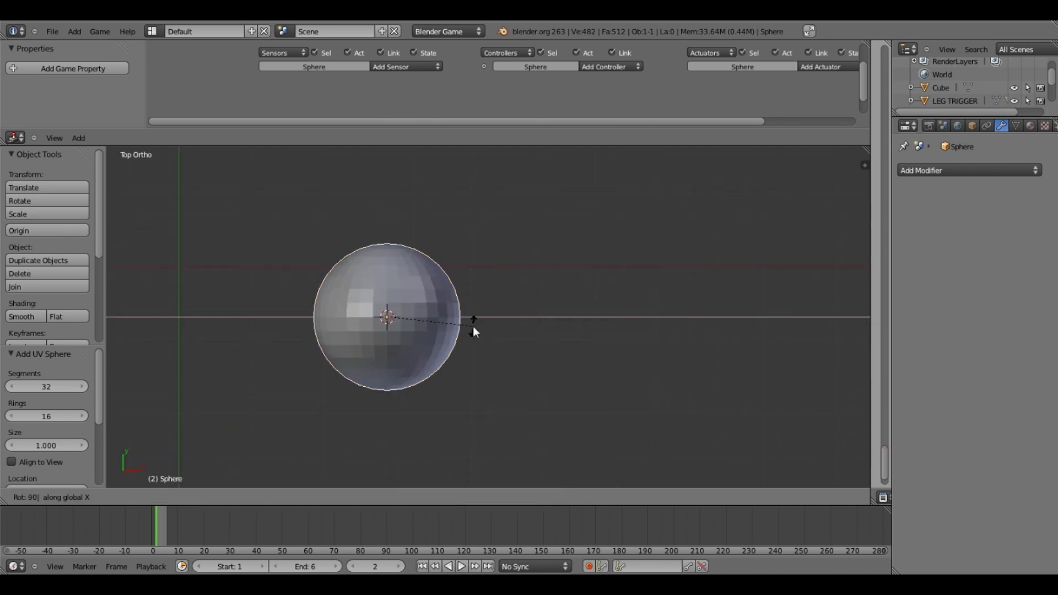
{"action": "key", "text": "Return"}
Step: Enter edit mode on the sphere in wireframe display and select the vertices of its lower half
{"action": "key", "text": "Tab"}
{"action": "key", "text": "a"}
{"action": "key", "text": "z"}
{"action": "key", "text": "b"}
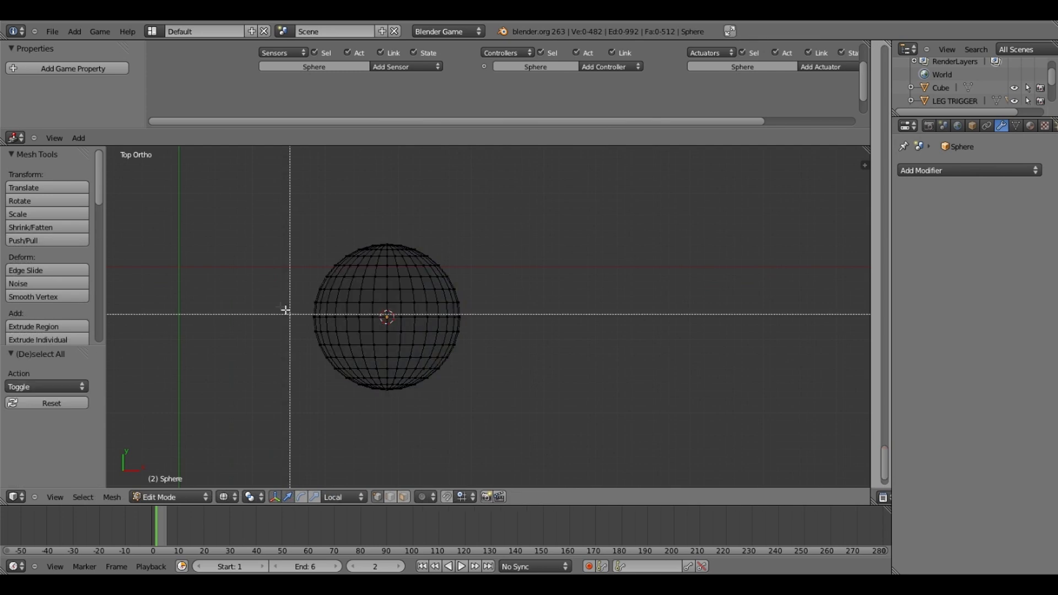
{"action": "mouse_move", "coordinate": [254, 312]}
{"action": "left_mouse_down"}
{"action": "mouse_move", "coordinate": [474, 408]}
{"action": "mouse_move", "coordinate": [572, 425]}
{"action": "left_mouse_up"}
{"action": "key", "text": "s"}
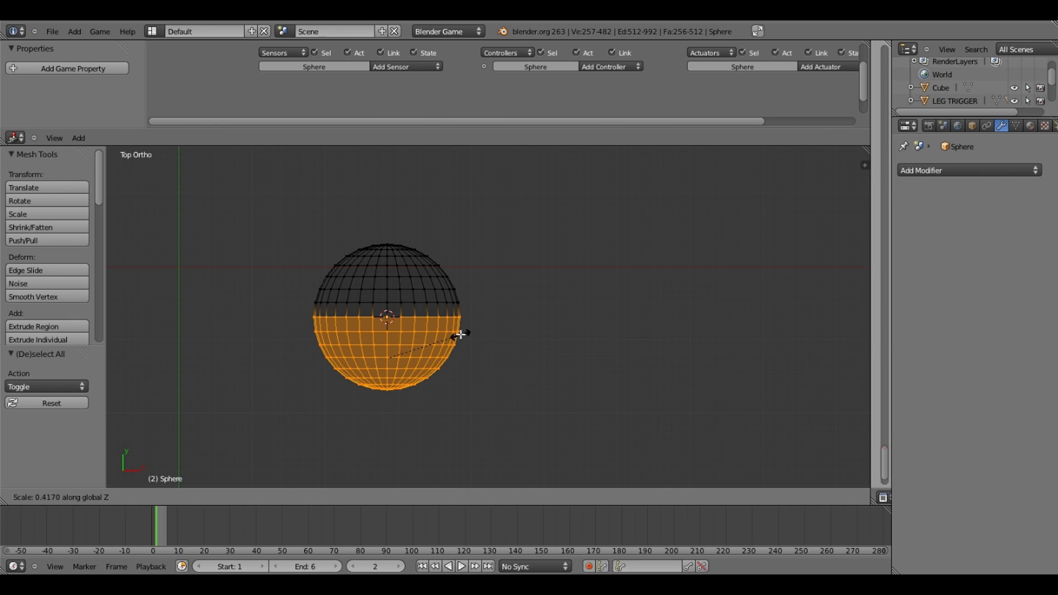
{"action": "key", "text": "Escape"}
{"action": "left_click", "coordinate": [459, 497]}
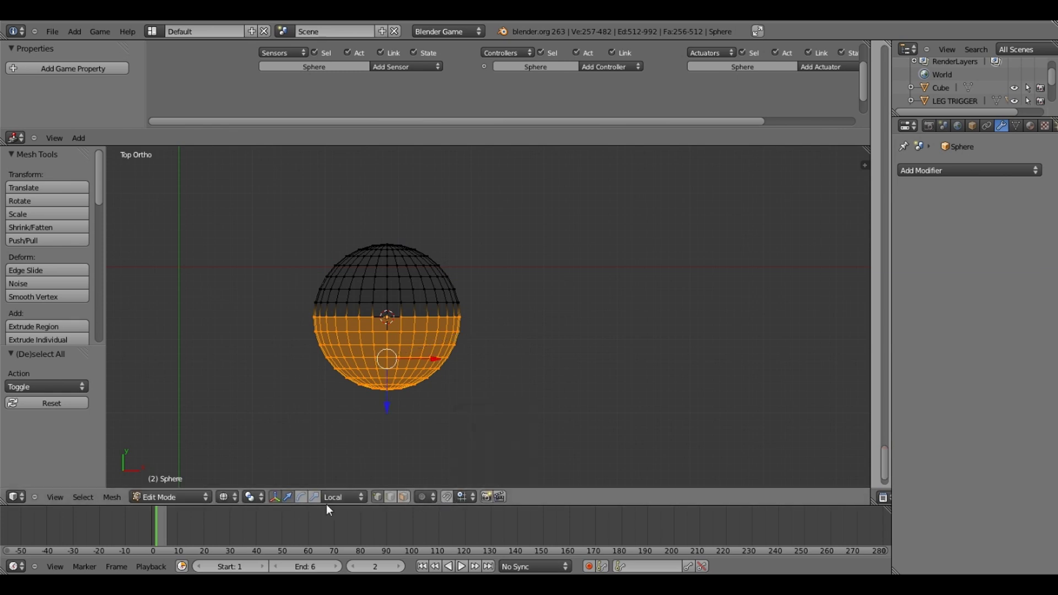
{"action": "key", "text": "s"}
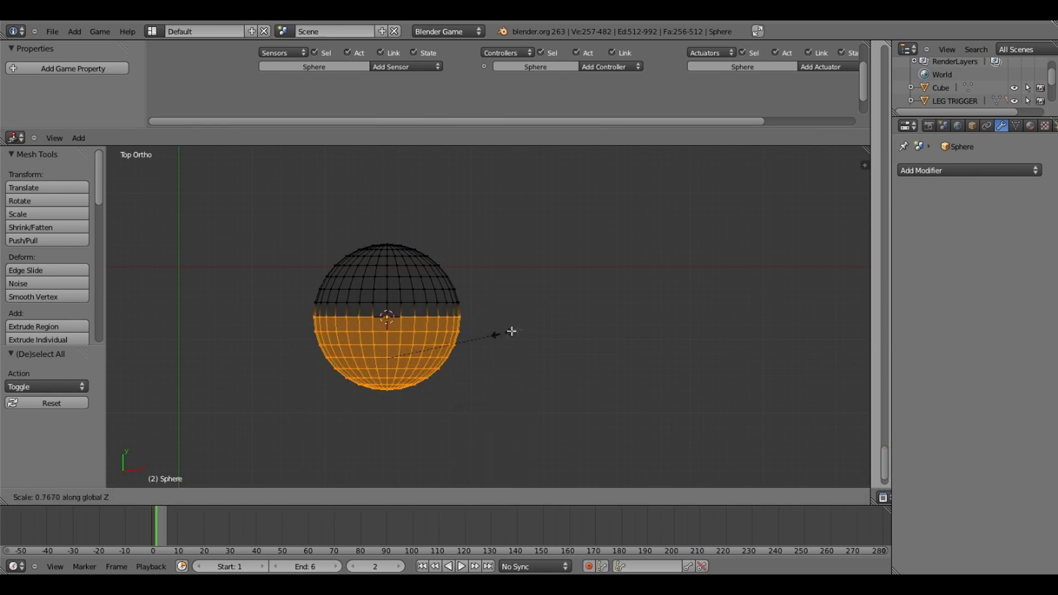
{"action": "key", "text": "Escape"}
{"action": "middle_click_drag", "start_coordinate": [518, 343], "coordinate": [483, 298]}
{"action": "key", "text": "a"}
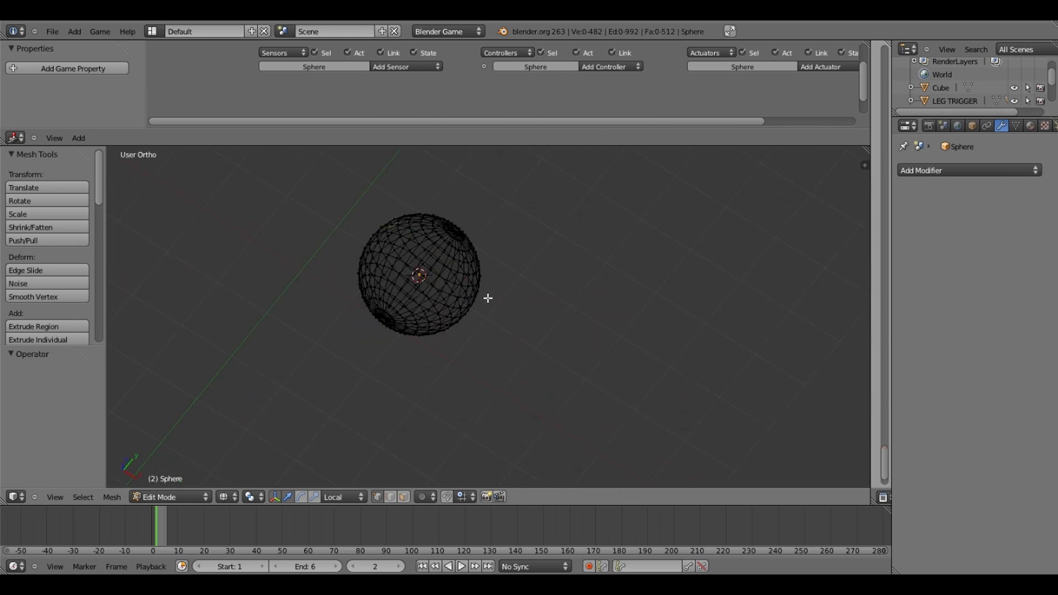
Step: In top view, select the sphere's lower half including its middle ring and scale it along Y to about 0.08
{"action": "key", "text": "KP_7"}
{"action": "key", "text": "b"}
{"action": "left_click_drag", "start_coordinate": [319, 322], "coordinate": [614, 454]}
{"action": "key", "text": "b"}
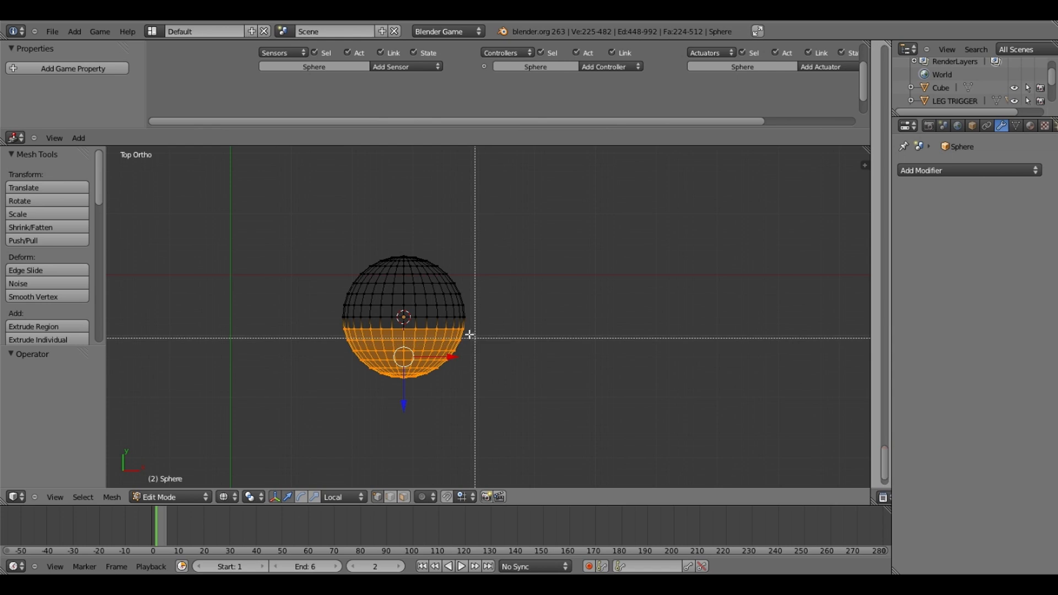
{"action": "left_click_drag", "start_coordinate": [497, 313], "coordinate": [177, 428]}
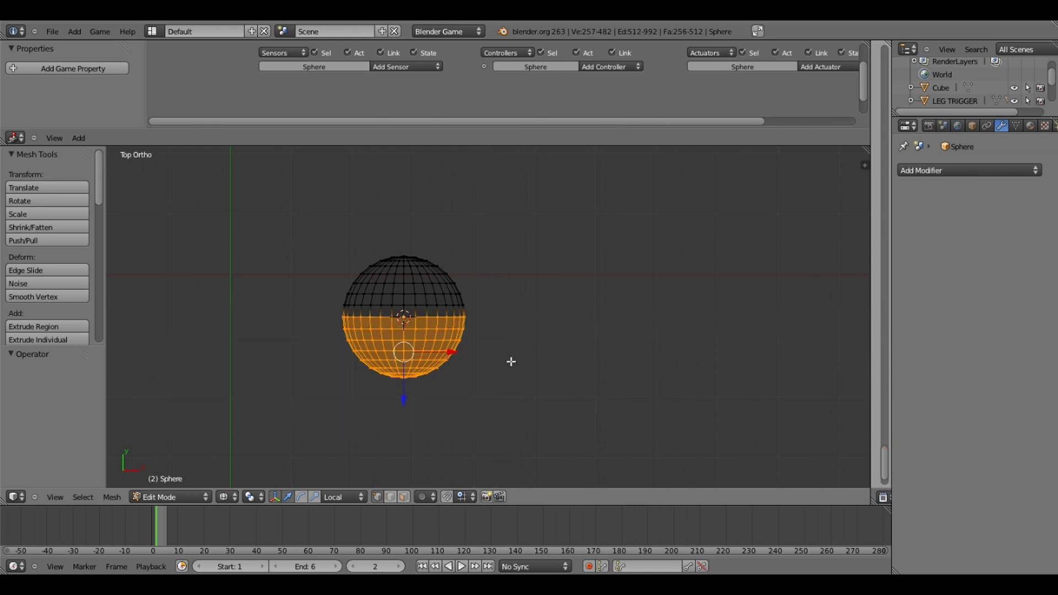
{"action": "scroll", "coordinate": [550, 329], "scroll_direction": "up", "scroll_amount": 1}
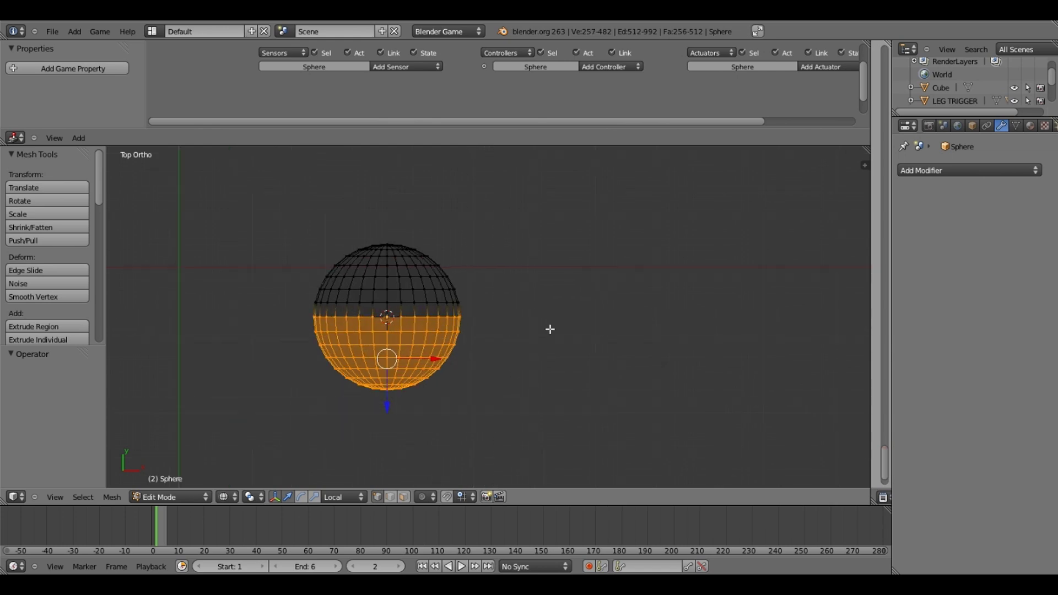
{"action": "scroll", "coordinate": [550, 329], "scroll_direction": "up", "scroll_amount": 1}
{"action": "key", "text": "s"}
{"action": "key", "text": "y"}
{"action": "left_click", "coordinate": [381, 368]}
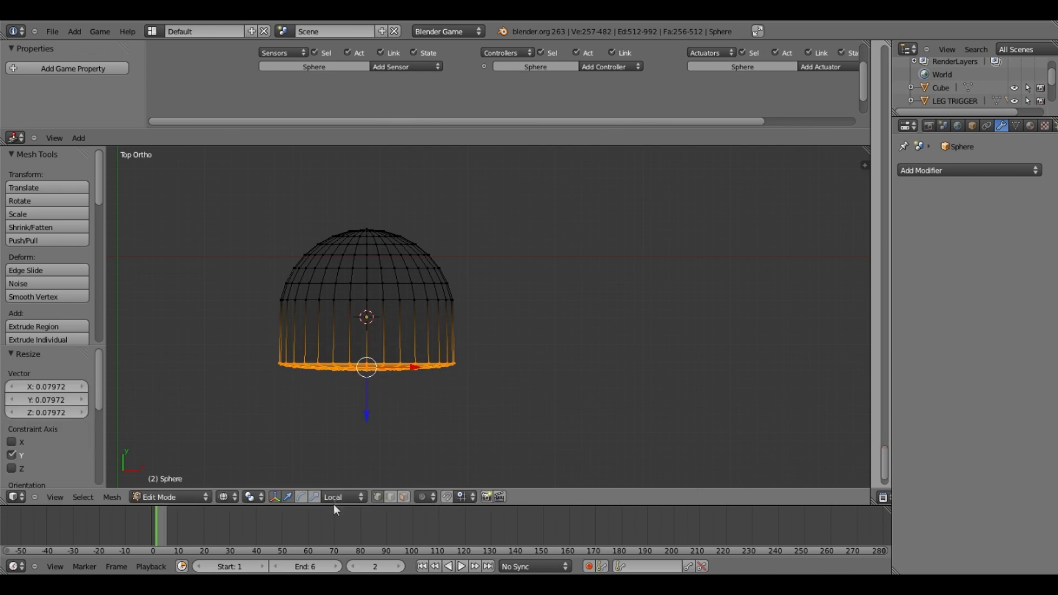
Step: Set the transform orientation to Global and move the flattened vertices up along Y by about 0.475, plus a small further shift
{"action": "left_click", "coordinate": [343, 499]}
{"action": "left_click", "coordinate": [344, 485]}
{"action": "left_click_drag", "start_coordinate": [366, 318], "coordinate": [370, 279]}
{"action": "left_click_drag", "start_coordinate": [367, 271], "coordinate": [366, 252]}
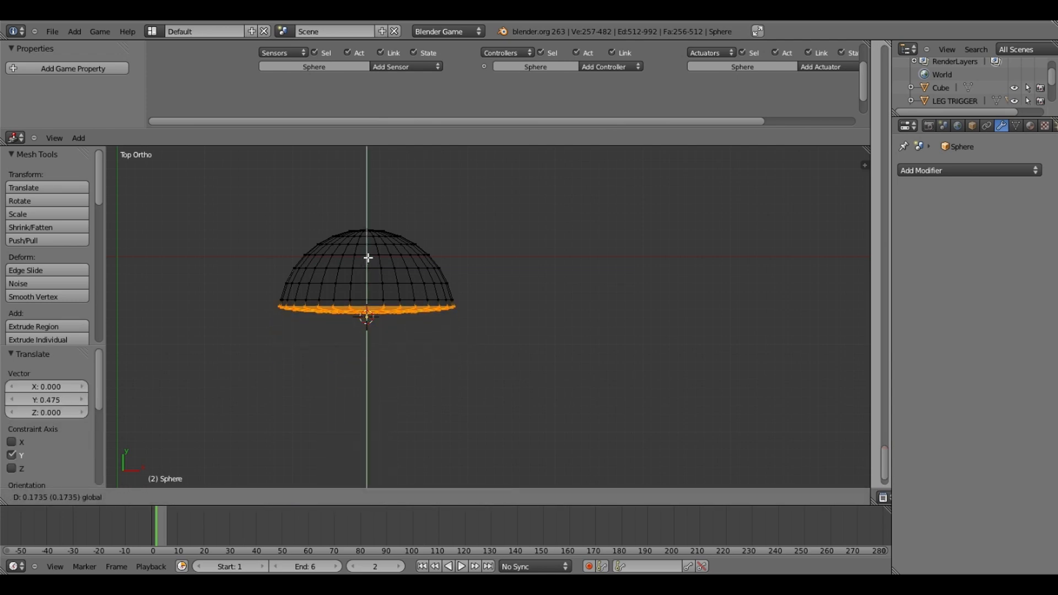
Step: Scale the selected base vertices along Y four more times to make the underside of the half-sphere flat
{"action": "key", "text": "s"}
{"action": "key", "text": "y"}
{"action": "left_click", "coordinate": [380, 289]}
{"action": "key", "text": "s"}
{"action": "key", "text": "y"}
{"action": "left_click", "coordinate": [376, 292]}
{"action": "key", "text": "s"}
{"action": "key", "text": "y"}
{"action": "left_click", "coordinate": [388, 293]}
{"action": "key", "text": "s"}
{"action": "key", "text": "y"}
{"action": "left_click", "coordinate": [407, 272]}
Step: Restore solid shading, inspect the half-sphere from several sides including top view, and return to object mode
{"action": "middle_click_drag", "start_coordinate": [403, 281], "coordinate": [378, 269]}
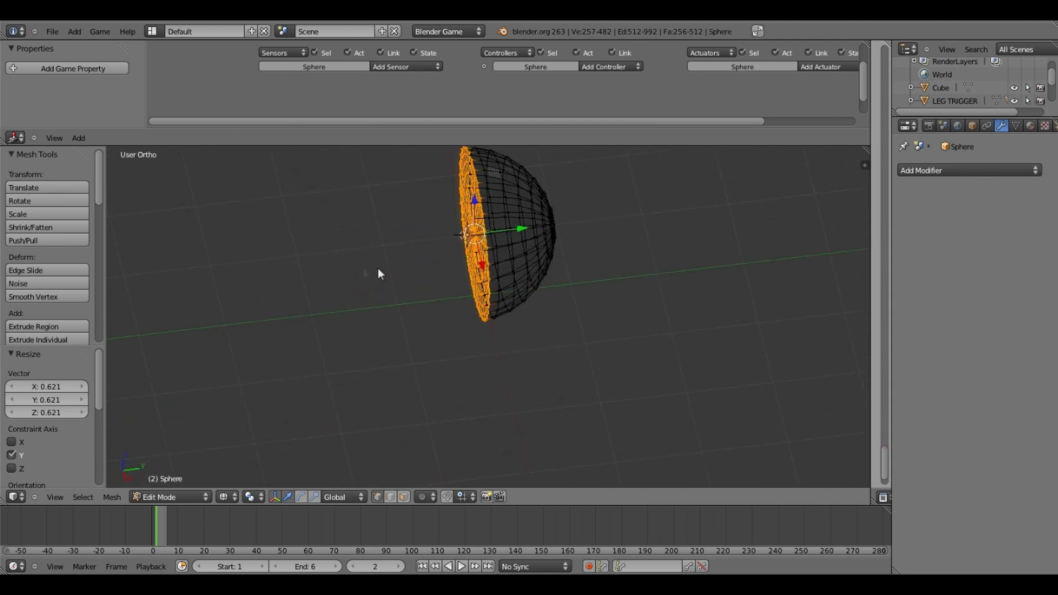
{"action": "key", "text": "Tab"}
{"action": "key", "text": "z"}
{"action": "scroll", "coordinate": [484, 301], "scroll_direction": "up", "scroll_amount": 3}
{"action": "mouse_move", "coordinate": [485, 321]}
{"action": "middle_mouse_down", "text": "shift"}
{"action": "mouse_move", "coordinate": [485, 429]}
{"action": "mouse_move", "coordinate": [473, 309]}
{"action": "mouse_move", "coordinate": [532, 353]}
{"action": "middle_mouse_up", "text": "shift"}
{"action": "key", "text": "Tab"}
{"action": "key", "text": "KP_7"}
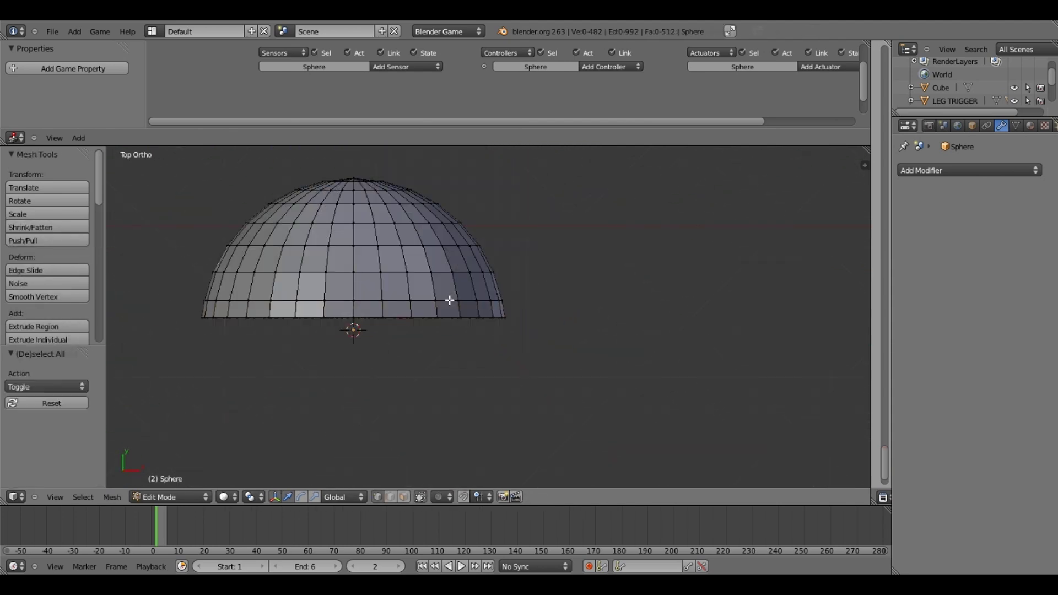
{"action": "scroll", "coordinate": [449, 301], "scroll_direction": "down", "scroll_amount": 1}
{"action": "key", "text": "Tab"}
Step: Stretch the half-sphere along global Y in three passes, the last two about 2.66 and 1.72, into a long pointed bullet and deselect it
{"action": "scroll", "coordinate": [488, 312], "scroll_direction": "down", "scroll_amount": 3}
{"action": "key", "text": "s"}
{"action": "key", "text": "y"}
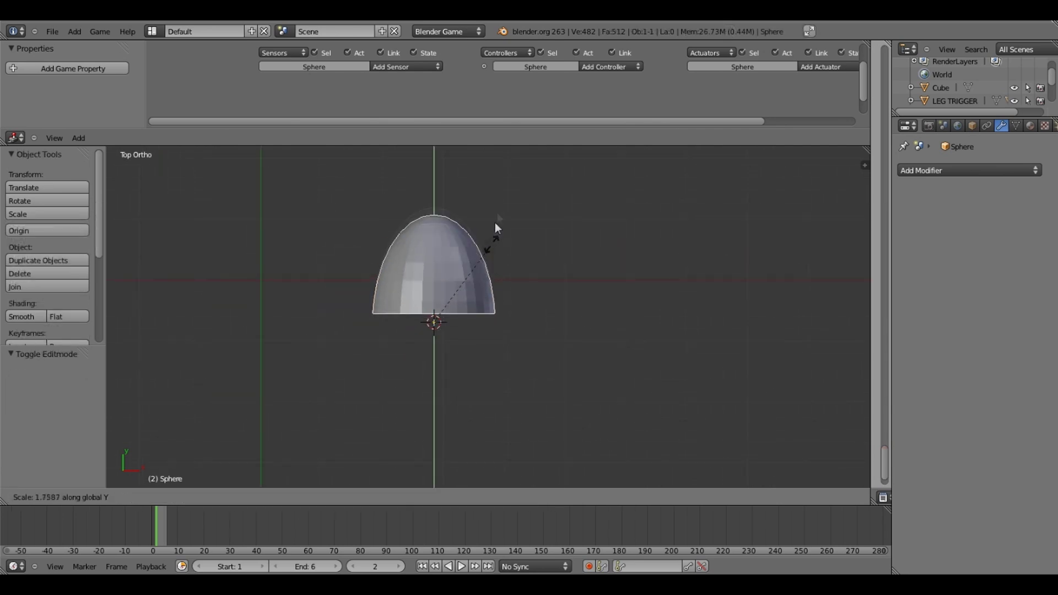
{"action": "left_click", "coordinate": [538, 189]}
{"action": "scroll", "coordinate": [529, 280], "scroll_direction": "down", "scroll_amount": 3}
{"action": "key", "text": "s"}
{"action": "key", "text": "y"}
{"action": "left_click", "coordinate": [562, 247]}
{"action": "scroll", "coordinate": [561, 247], "scroll_direction": "down", "scroll_amount": 2}
{"action": "key", "text": "s"}
{"action": "key", "text": "y"}
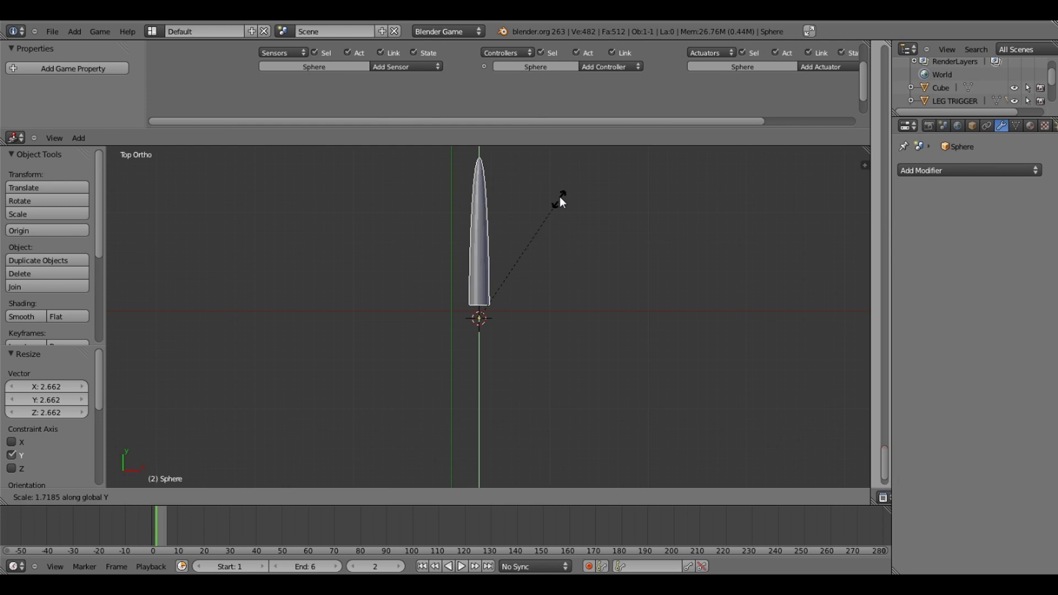
{"action": "left_click", "coordinate": [560, 196]}
{"action": "key", "text": "a"}
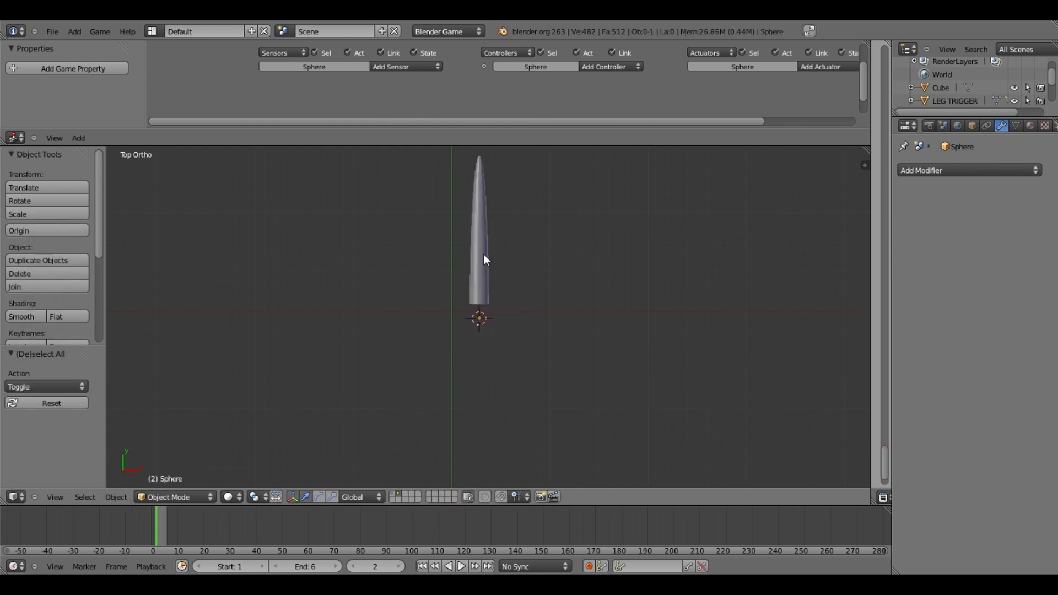
Step: Switch to layer 1, look through the camera and select the small cube at the rifle's muzzle
{"action": "key", "text": "1"}
{"action": "scroll", "coordinate": [484, 254], "scroll_direction": "down", "scroll_amount": 3}
{"action": "middle_click_drag", "start_coordinate": [484, 253], "coordinate": [537, 312]}
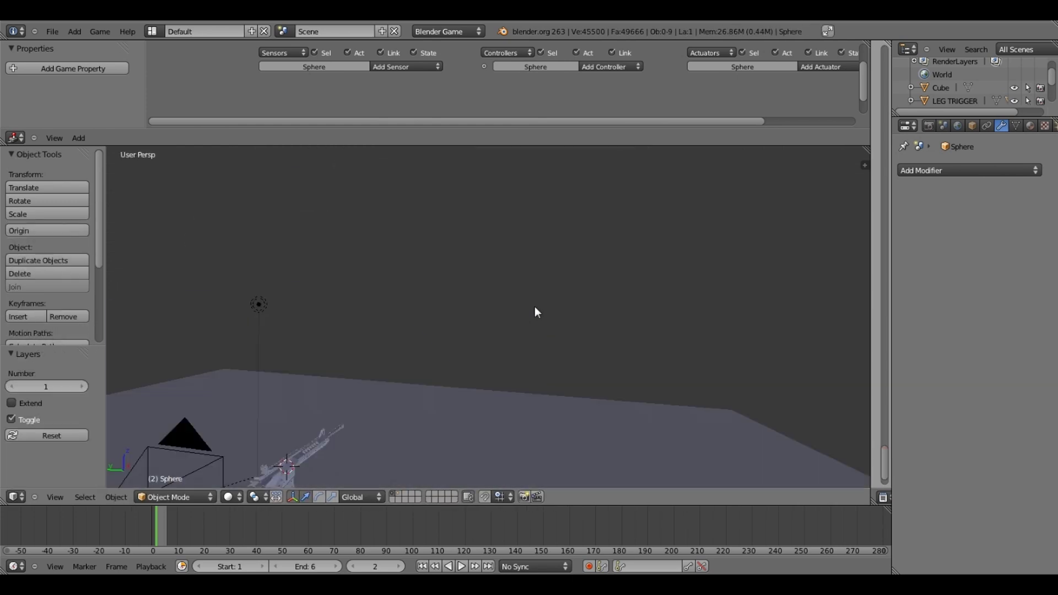
{"action": "key", "text": "KP_0"}
{"action": "right_click", "coordinate": [583, 349]}
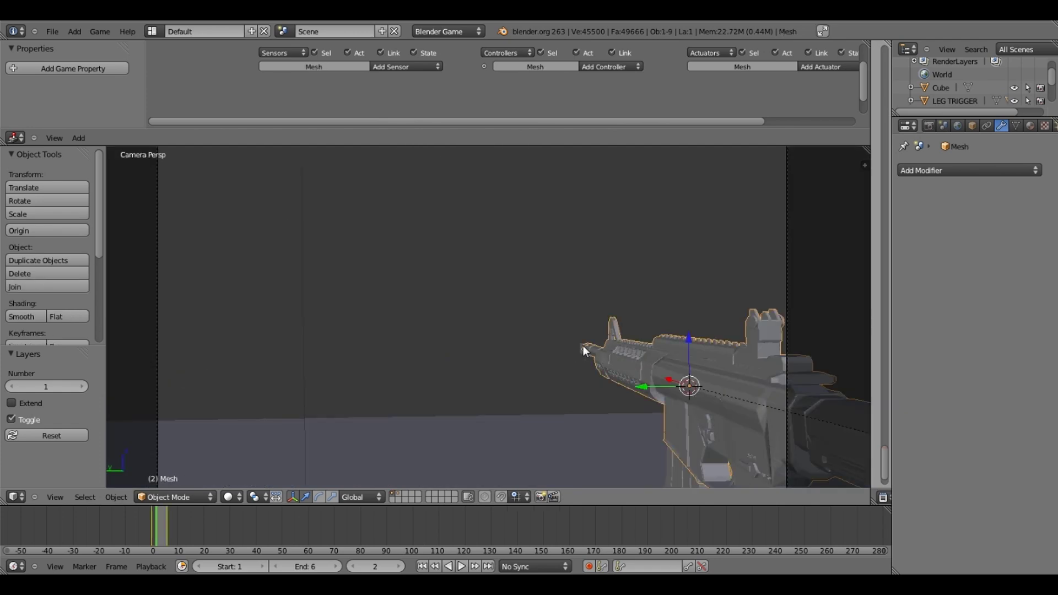
{"action": "right_click", "coordinate": [583, 346]}
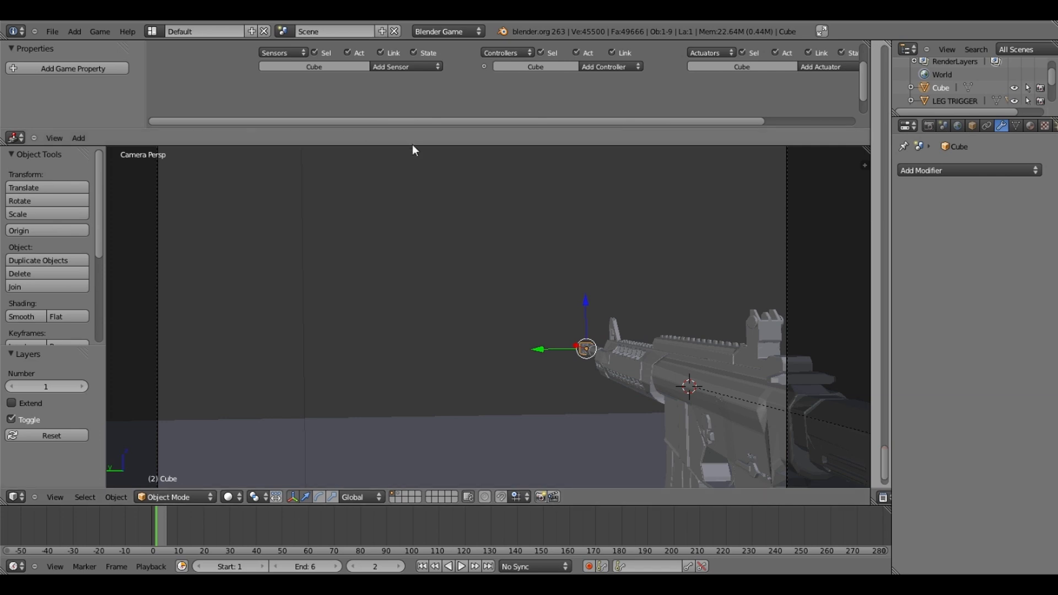
Step: Add a Mouse sensor for the left button to the muzzle cube, with true-level pulse triggering at frequency 6
{"action": "left_click", "coordinate": [410, 66]}
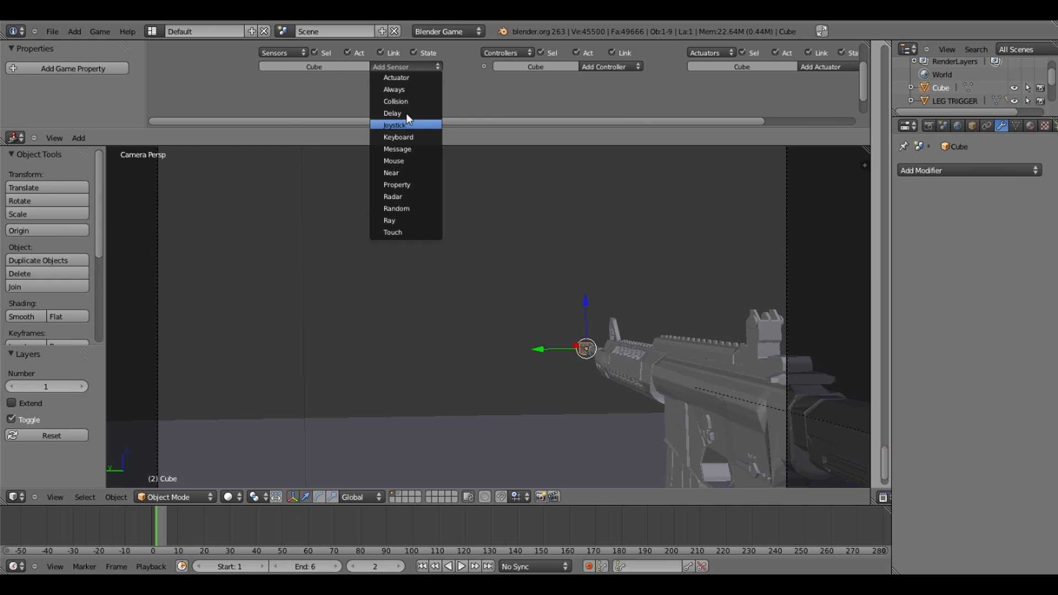
{"action": "left_click", "coordinate": [419, 158]}
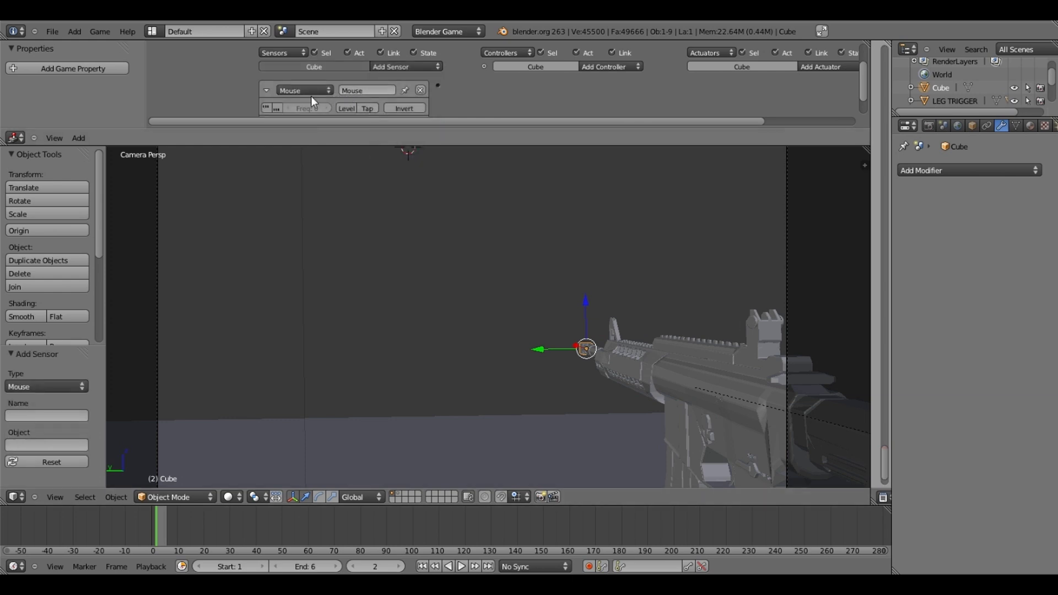
{"action": "middle_click_drag", "start_coordinate": [312, 104], "coordinate": [311, 95]}
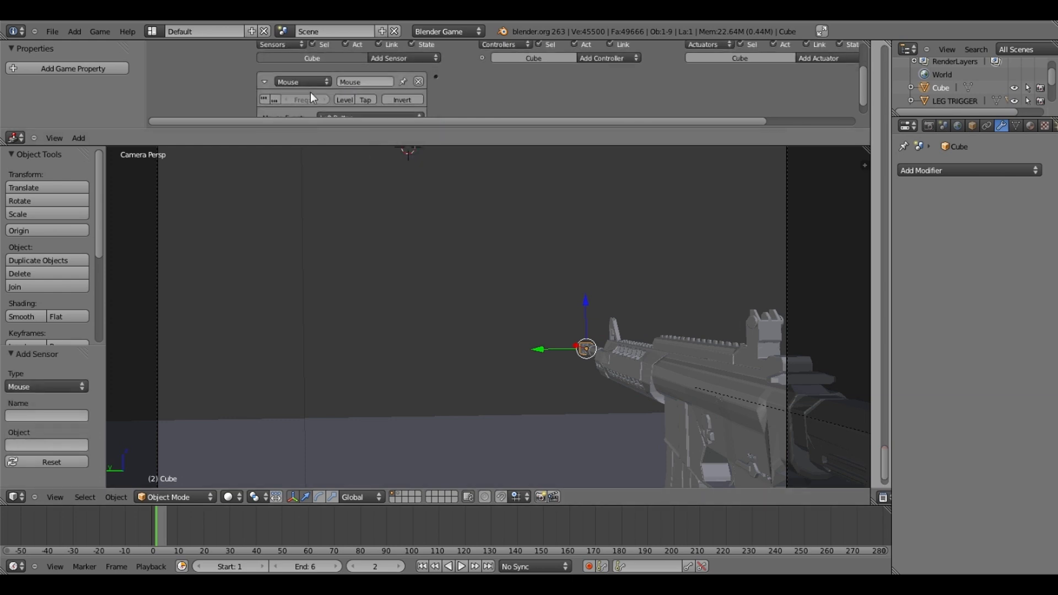
{"action": "scroll", "coordinate": [266, 98], "scroll_direction": "up", "scroll_amount": 2}
{"action": "left_click", "coordinate": [256, 103]}
{"action": "type", "text": "6"}
{"action": "key", "text": "Return"}
{"action": "mouse_move", "coordinate": [378, 95]}
{"action": "middle_mouse_down"}
{"action": "mouse_move", "coordinate": [384, 76]}
{"action": "mouse_move", "coordinate": [453, 92]}
{"action": "mouse_move", "coordinate": [396, 94]}
{"action": "middle_mouse_up"}
{"action": "scroll", "coordinate": [385, 76], "scroll_direction": "down", "scroll_amount": 1}
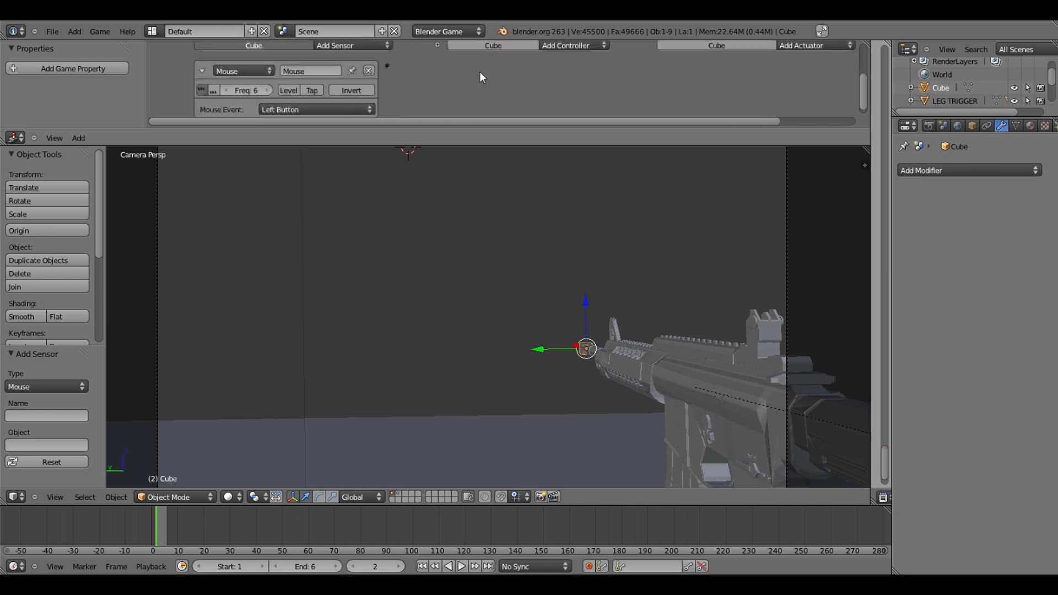
Step: Rename the cube's Mouse sensor to SHOOT
{"action": "left_click", "coordinate": [321, 63]}
{"action": "type", "text": "SHOOT"}
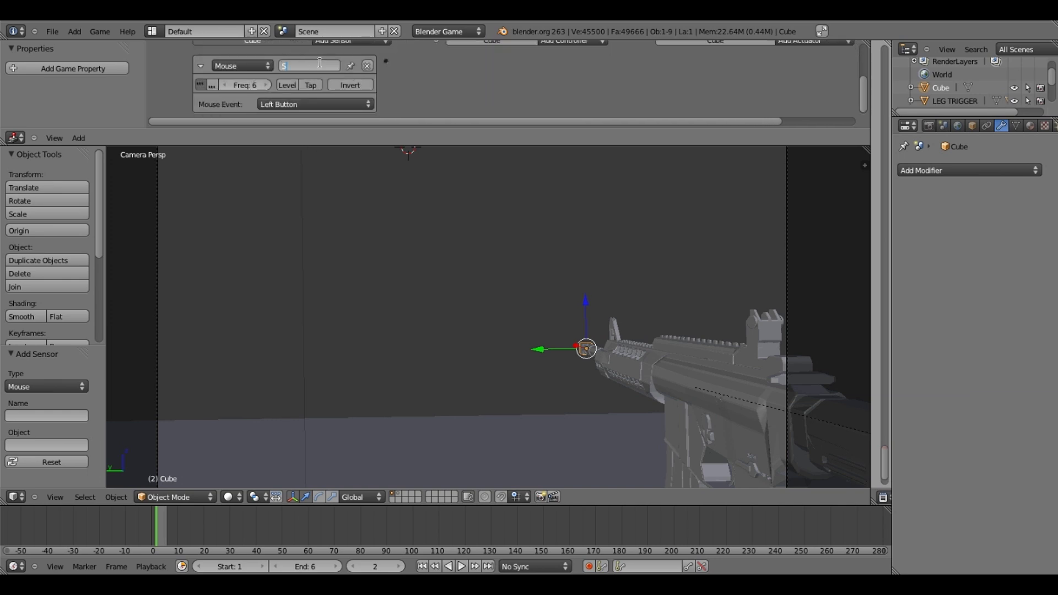
{"action": "key", "text": "Return"}
Step: Add an Edit Object actuator of the Add Object type to the muzzle cube and open its object choices
{"action": "middle_click_drag", "start_coordinate": [623, 43], "coordinate": [508, 52]}
{"action": "left_click", "coordinate": [688, 50]}
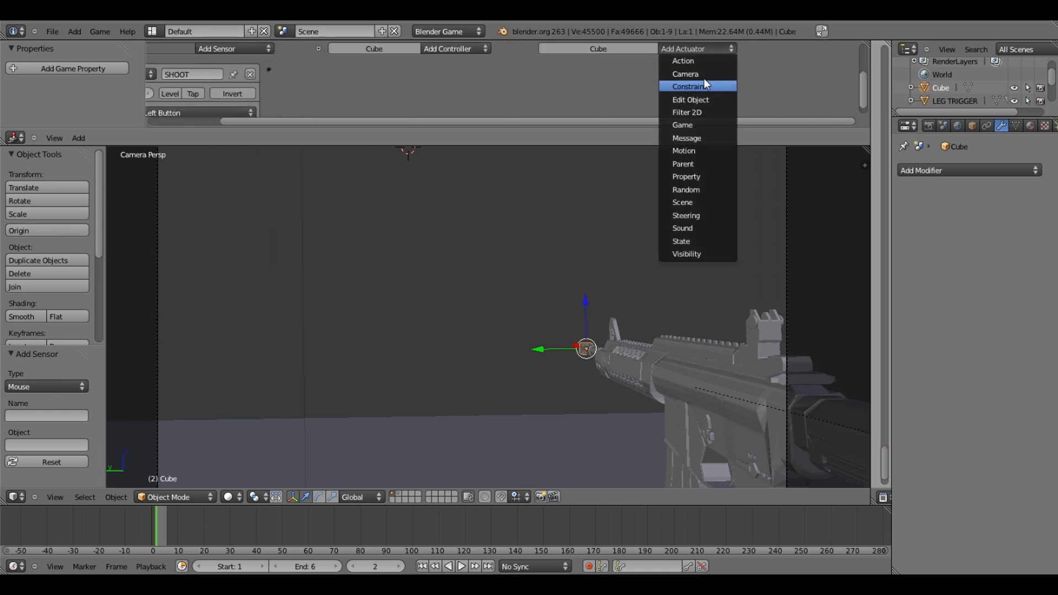
{"action": "left_click", "coordinate": [694, 100]}
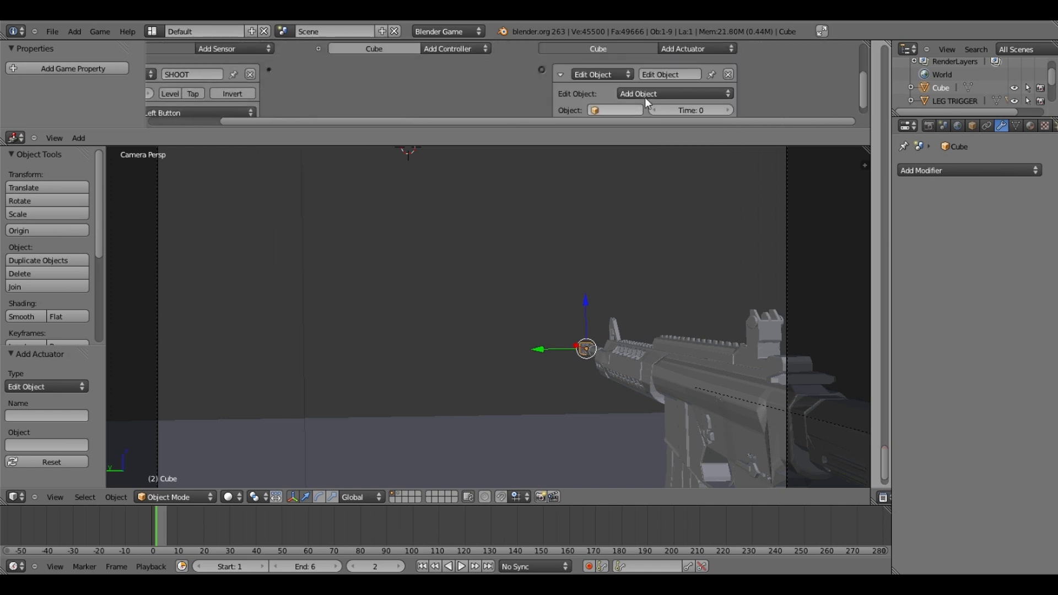
{"action": "left_click", "coordinate": [626, 107]}
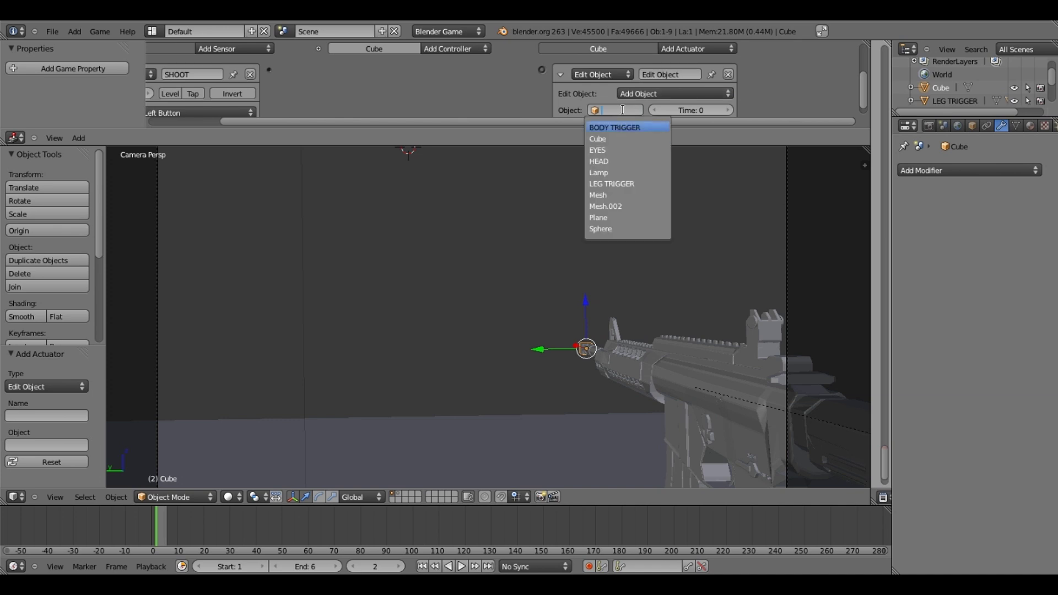
Step: Select the bullet mesh on layer 2 and rename the object to BULLET
{"action": "key", "text": "2"}
{"action": "scroll", "coordinate": [385, 315], "scroll_direction": "down", "scroll_amount": 5}
{"action": "right_click", "coordinate": [369, 322]}
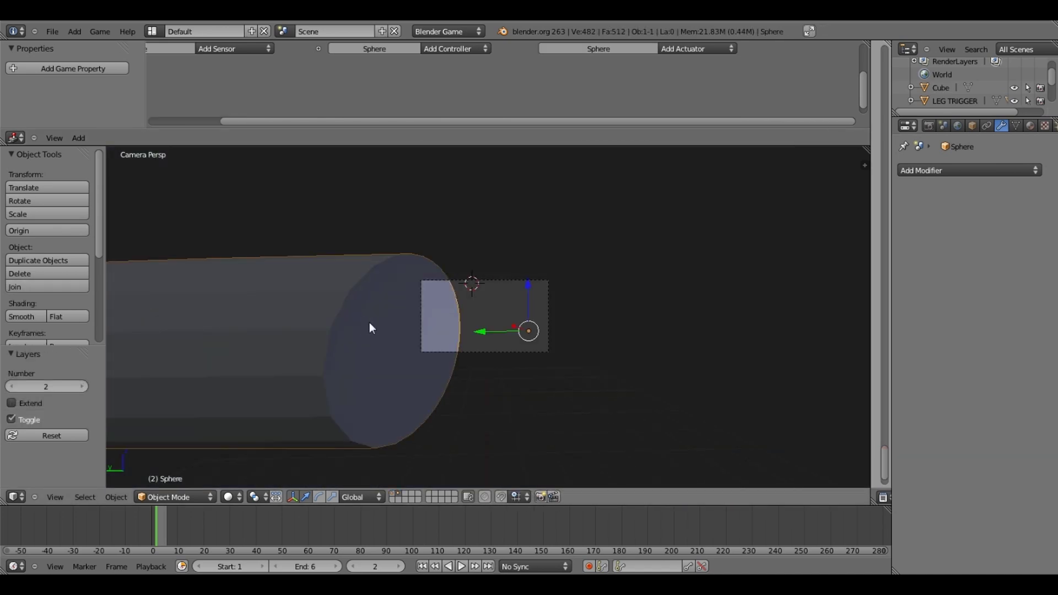
{"action": "middle_click_drag", "start_coordinate": [369, 322], "coordinate": [412, 356]}
{"action": "scroll", "coordinate": [448, 360], "scroll_direction": "down", "scroll_amount": 3}
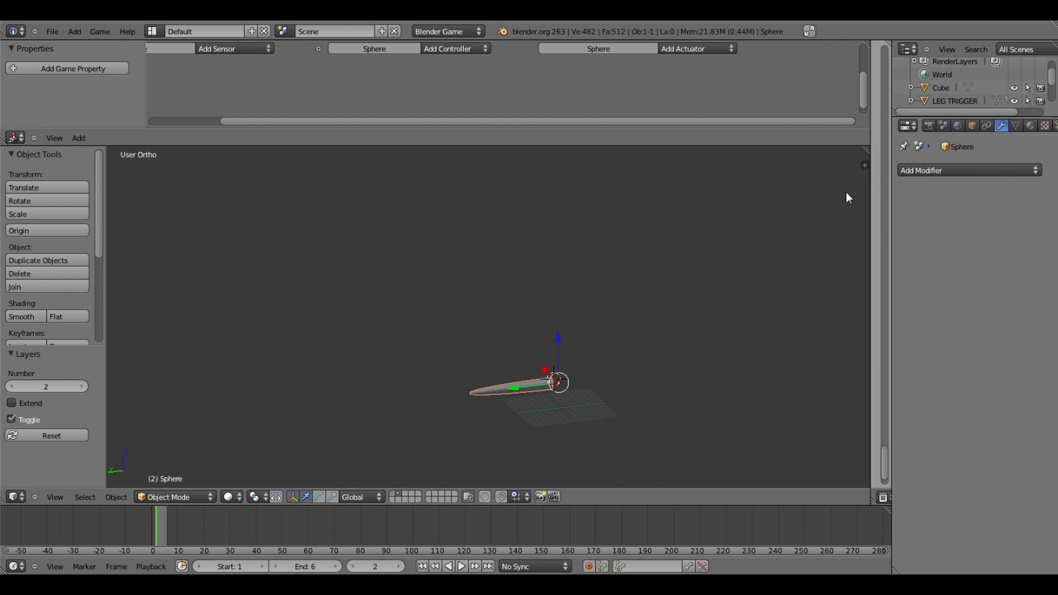
{"action": "left_click", "coordinate": [973, 126]}
{"action": "left_click", "coordinate": [960, 168]}
{"action": "type", "text": "BULLET"}
{"action": "key", "text": "Return"}
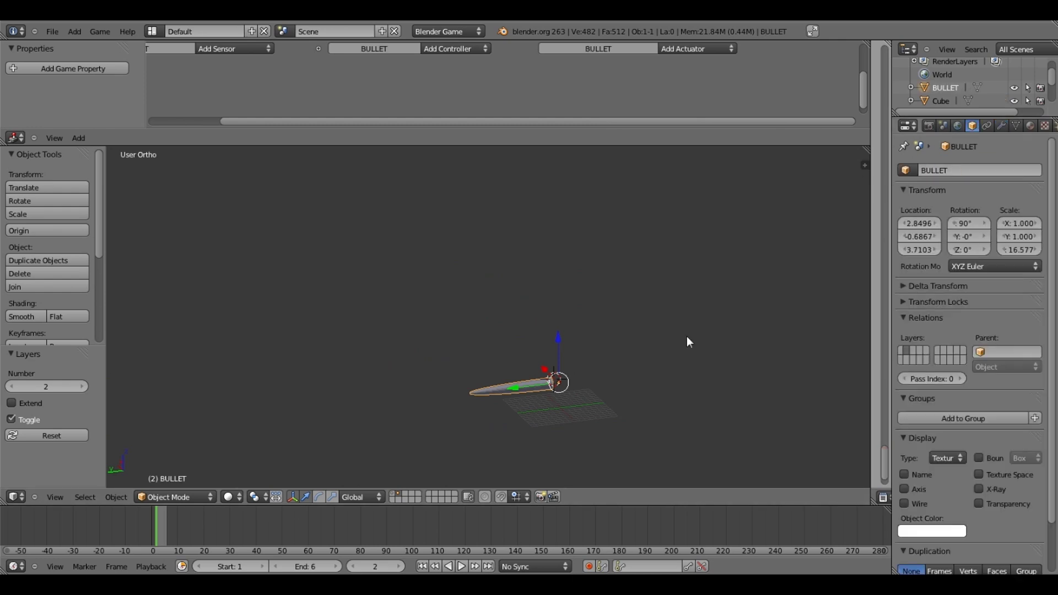
Step: Return to layer 1 in camera view, select the muzzle cube and set its Edit Object actuator to add BULLET
{"action": "key", "text": "1"}
{"action": "key", "text": "KP_5"}
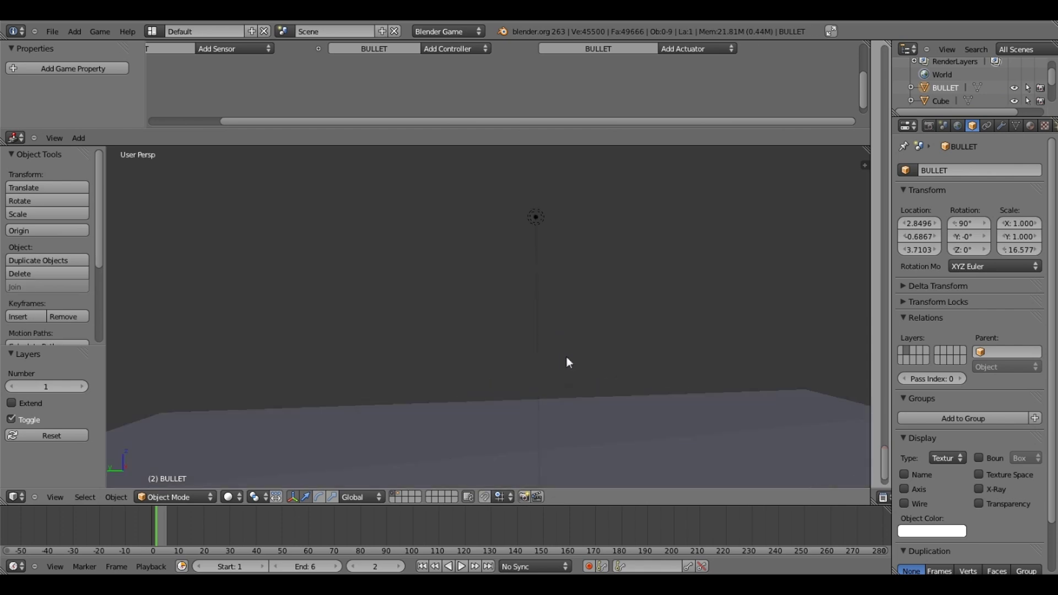
{"action": "key", "text": "KP_0"}
{"action": "scroll", "coordinate": [595, 358], "scroll_direction": "up", "scroll_amount": 2}
{"action": "scroll", "coordinate": [583, 350], "scroll_direction": "up", "scroll_amount": 3}
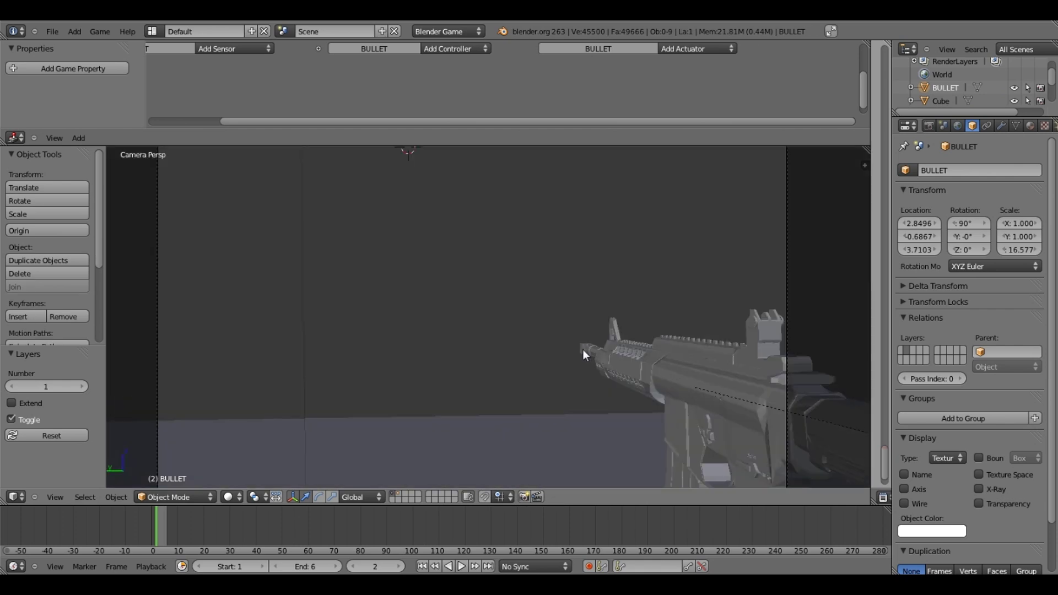
{"action": "right_click", "coordinate": [584, 349]}
{"action": "left_click", "coordinate": [609, 111]}
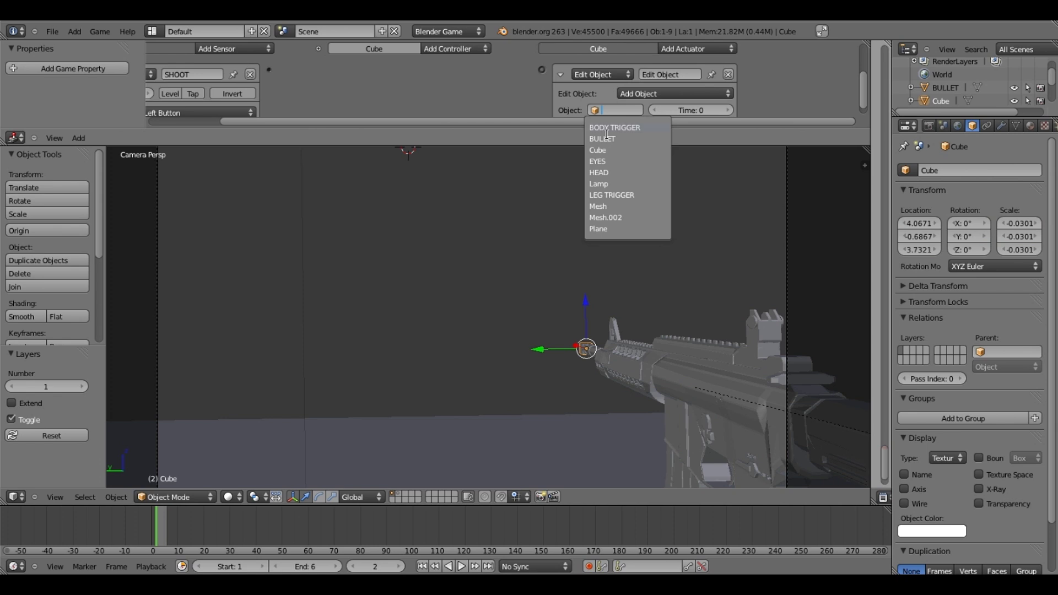
{"action": "left_click", "coordinate": [605, 138]}
Step: Connect the SHOOT sensor to the Edit Object actuator through an And controller
{"action": "left_click_drag", "start_coordinate": [546, 71], "coordinate": [271, 70]}
{"action": "key", "text": "Home"}
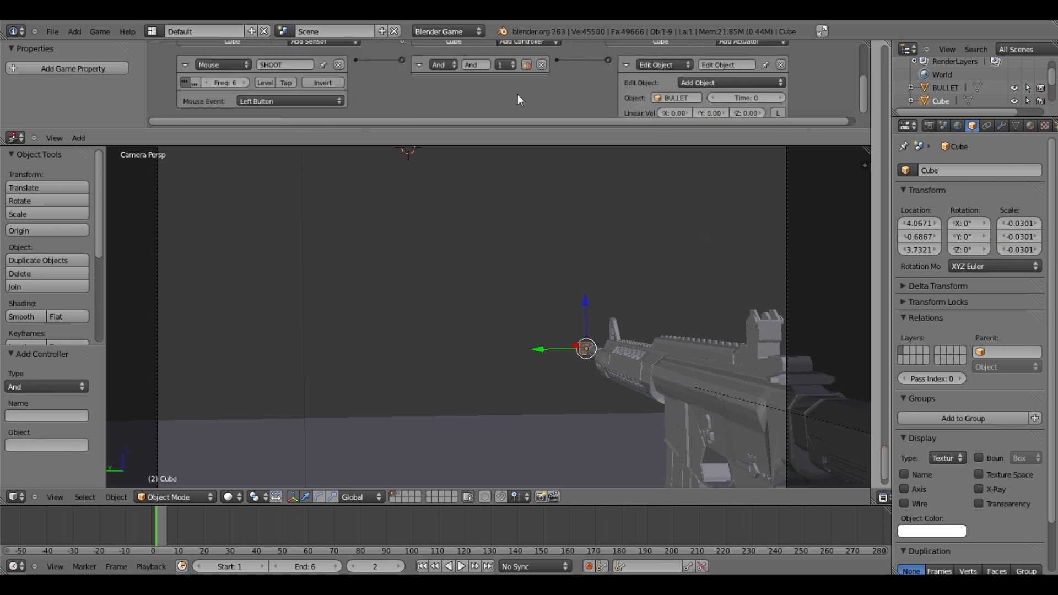
{"action": "middle_click_drag", "start_coordinate": [517, 94], "coordinate": [537, 94]}
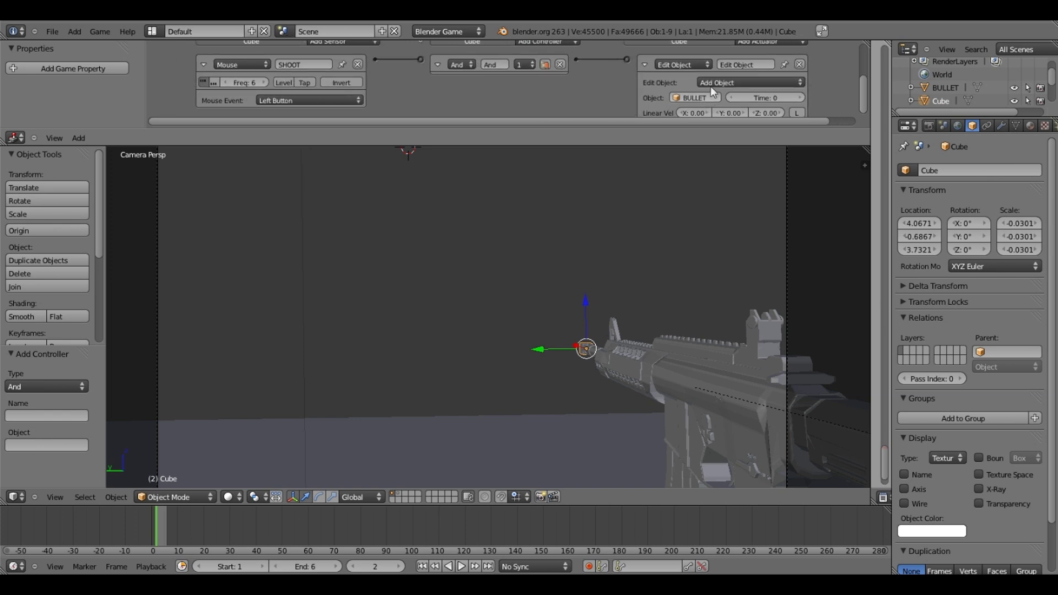
Step: Show layer 2 and add an Always sensor named MOTION to the BULLET object
{"action": "key", "text": "2"}
{"action": "middle_click_drag", "start_coordinate": [382, 320], "coordinate": [545, 352]}
{"action": "scroll", "coordinate": [544, 349], "scroll_direction": "up", "scroll_amount": 2}
{"action": "scroll", "coordinate": [463, 99], "scroll_direction": "up", "scroll_amount": 2}
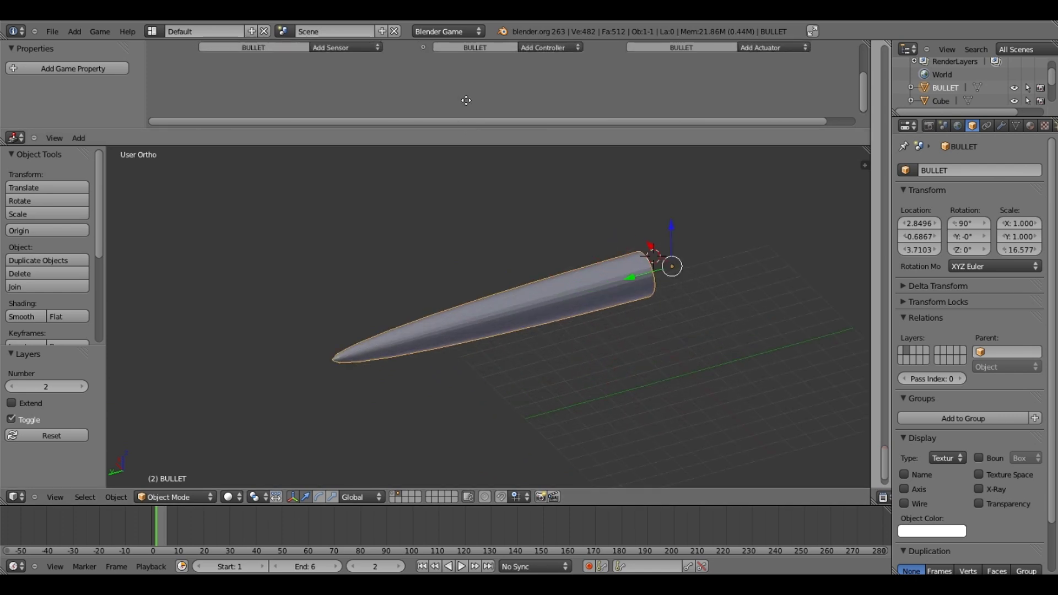
{"action": "left_click", "coordinate": [373, 50]}
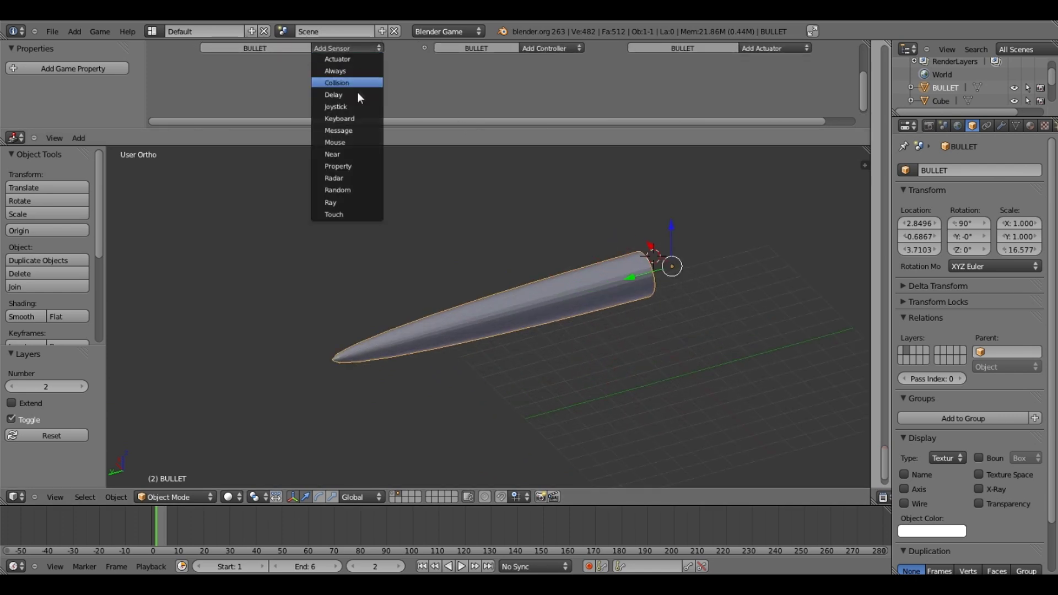
{"action": "left_click", "coordinate": [352, 70]}
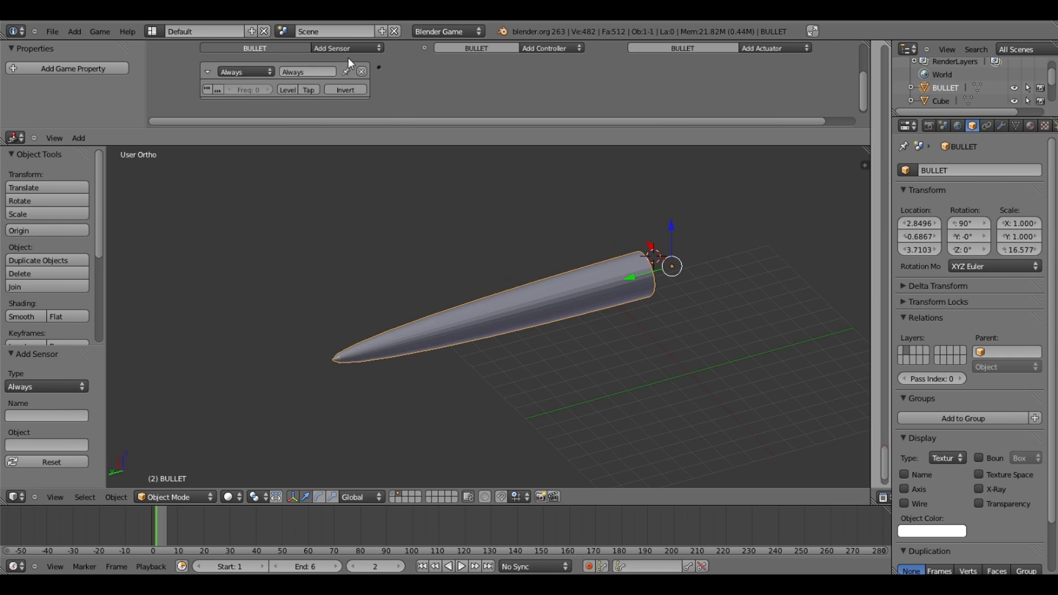
{"action": "left_click", "coordinate": [323, 70]}
{"action": "type", "text": "MOTION"}
{"action": "key", "text": "Return"}
{"action": "left_click", "coordinate": [216, 87]}
{"action": "left_click", "coordinate": [215, 88]}
Step: Add a Motion actuator of the Simple Motion type to BULLET
{"action": "middle_click_drag", "start_coordinate": [527, 90], "coordinate": [461, 95]}
{"action": "left_click", "coordinate": [699, 51]}
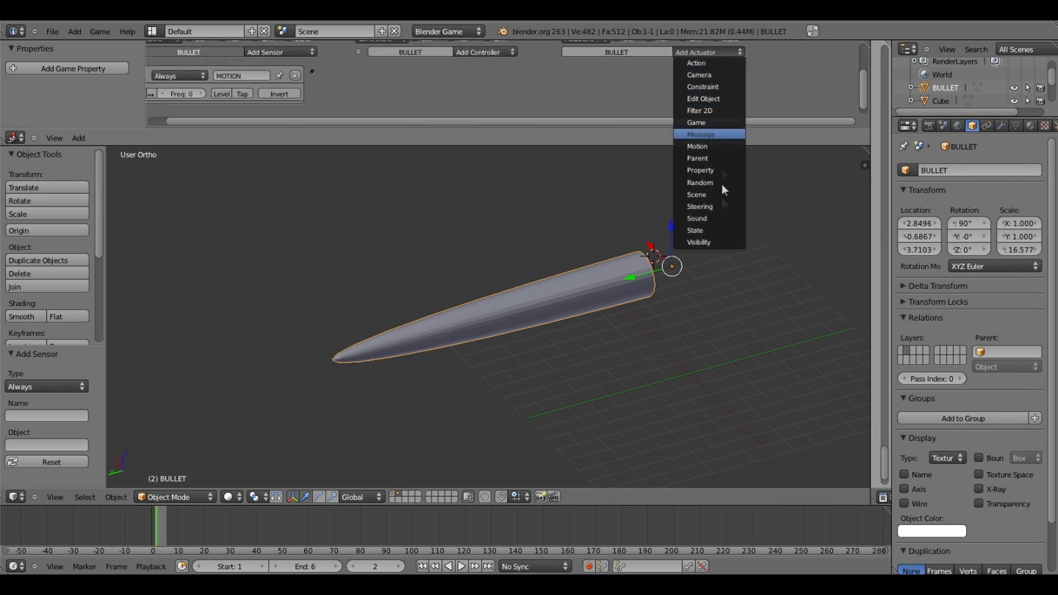
{"action": "left_click", "coordinate": [710, 148]}
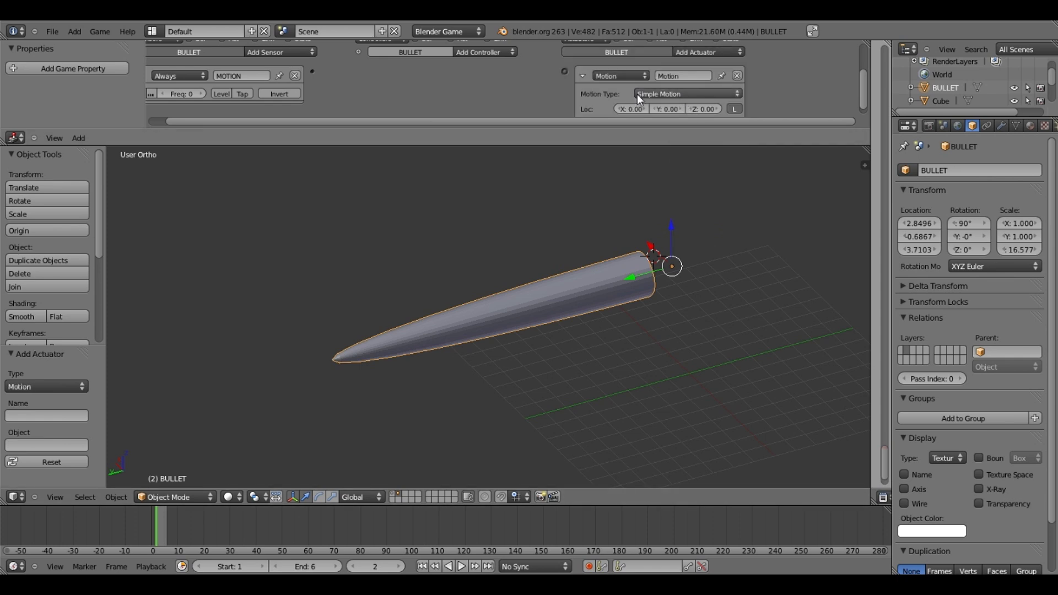
{"action": "scroll", "coordinate": [642, 102], "scroll_direction": "down", "scroll_amount": 1}
{"action": "scroll", "coordinate": [645, 99], "scroll_direction": "down", "scroll_amount": 3}
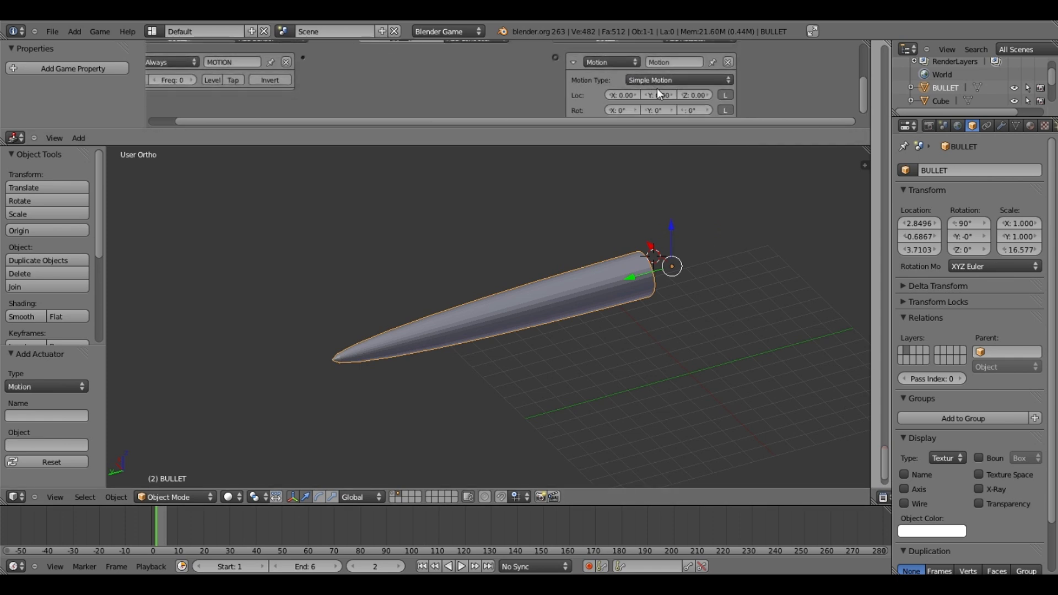
Step: Set BULLET's physics type to Dynamic
{"action": "middle_click_drag", "start_coordinate": [984, 128], "coordinate": [913, 131]}
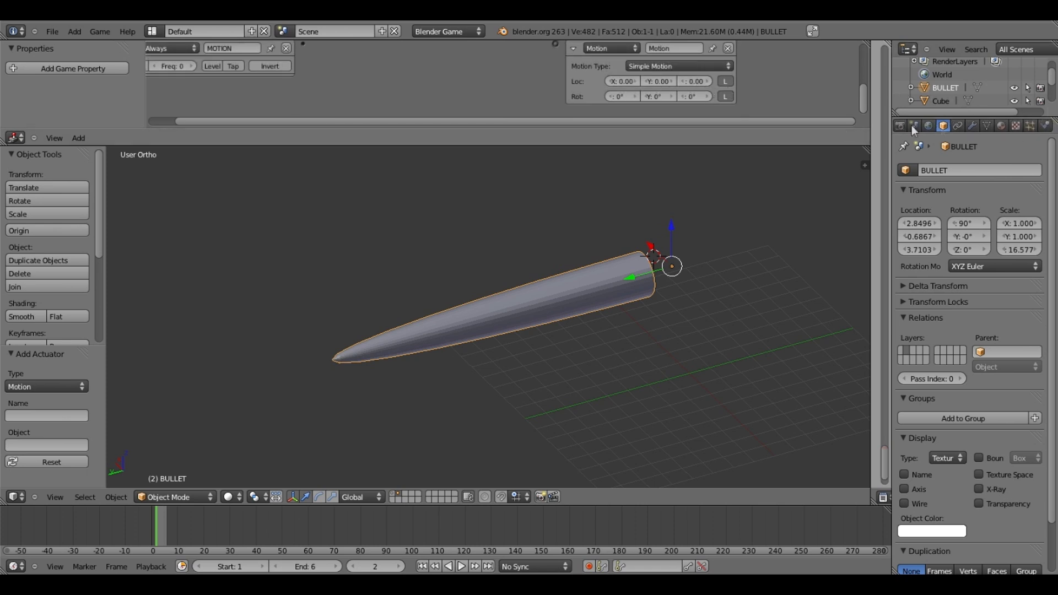
{"action": "left_click", "coordinate": [1046, 126]}
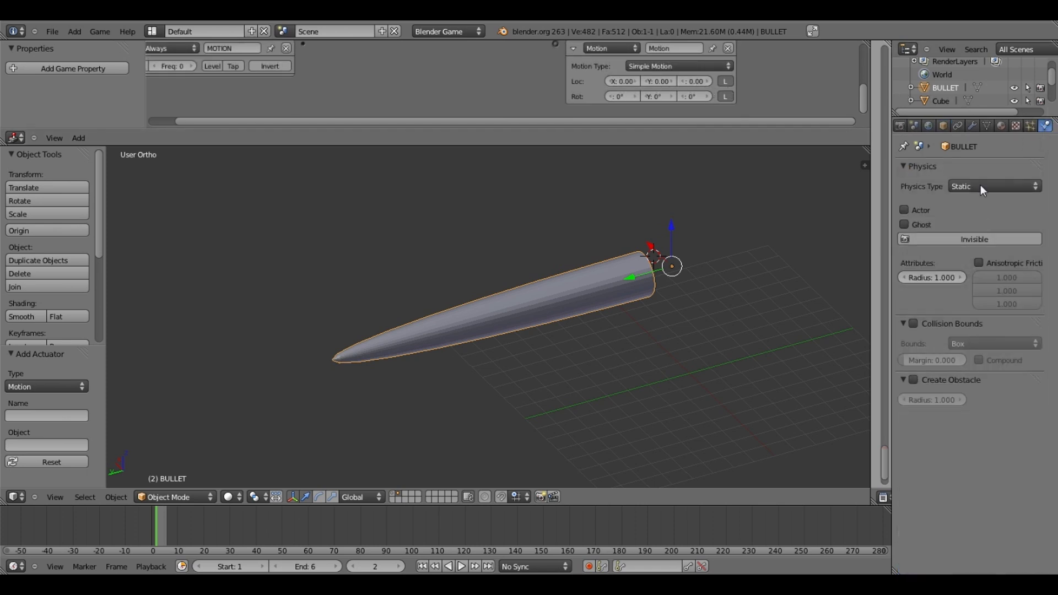
{"action": "left_click", "coordinate": [980, 186]}
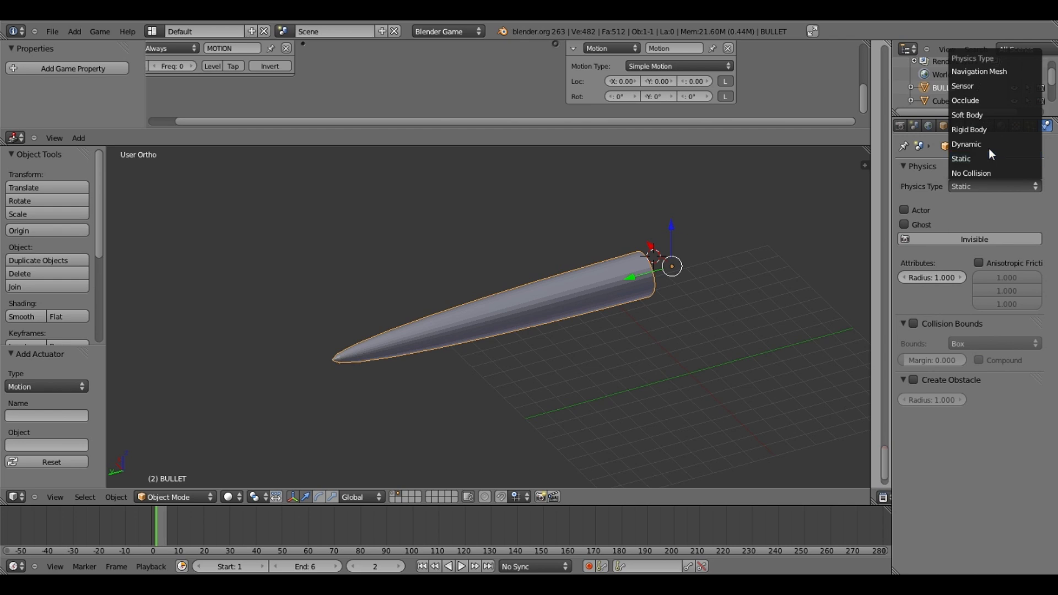
{"action": "left_click", "coordinate": [989, 146]}
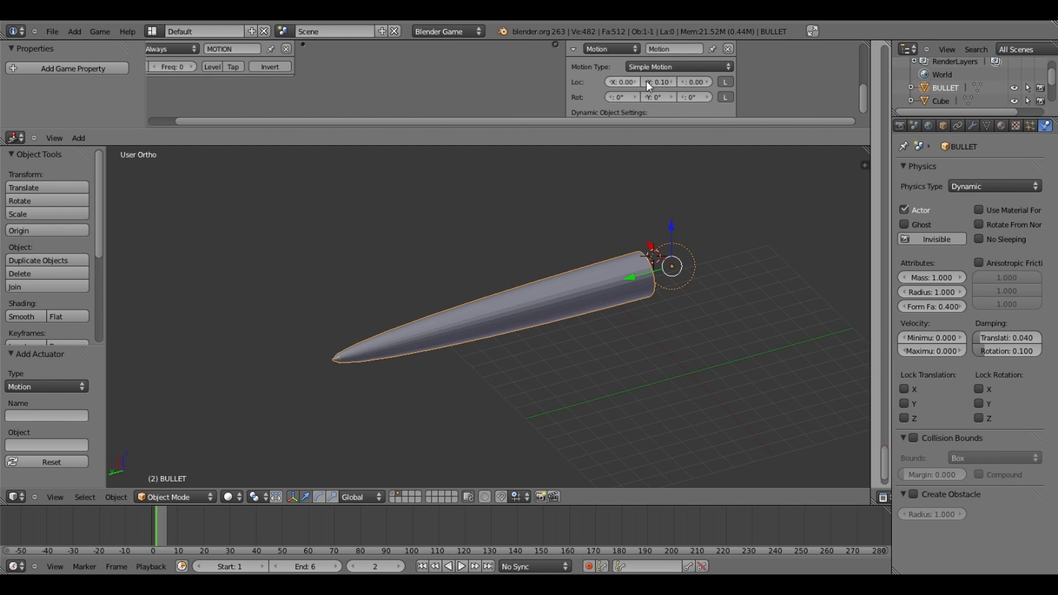
Step: Set the Y linear velocity of BULLET's Motion actuator to 70
{"action": "middle_click_drag", "start_coordinate": [652, 102], "coordinate": [642, 44]}
{"action": "scroll", "coordinate": [668, 79], "scroll_direction": "up", "scroll_amount": 2}
{"action": "middle_click_drag", "start_coordinate": [669, 79], "coordinate": [664, 56]}
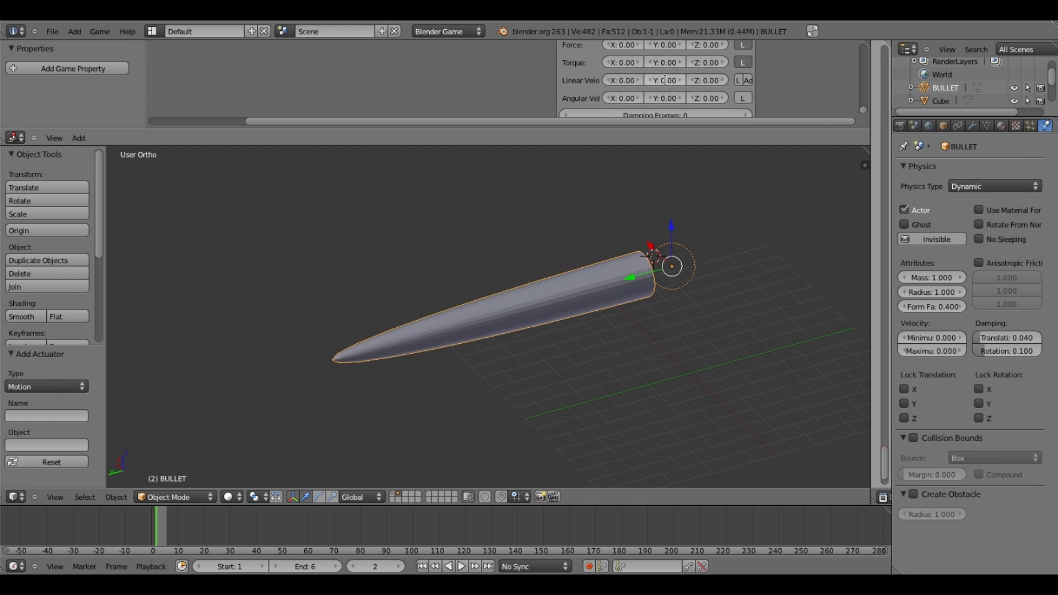
{"action": "left_click", "coordinate": [665, 80]}
{"action": "type", "text": "70"}
{"action": "key", "text": "Return"}
Step: Scale the BULLET mesh down by a factor of about 0.163
{"action": "key", "text": "s"}
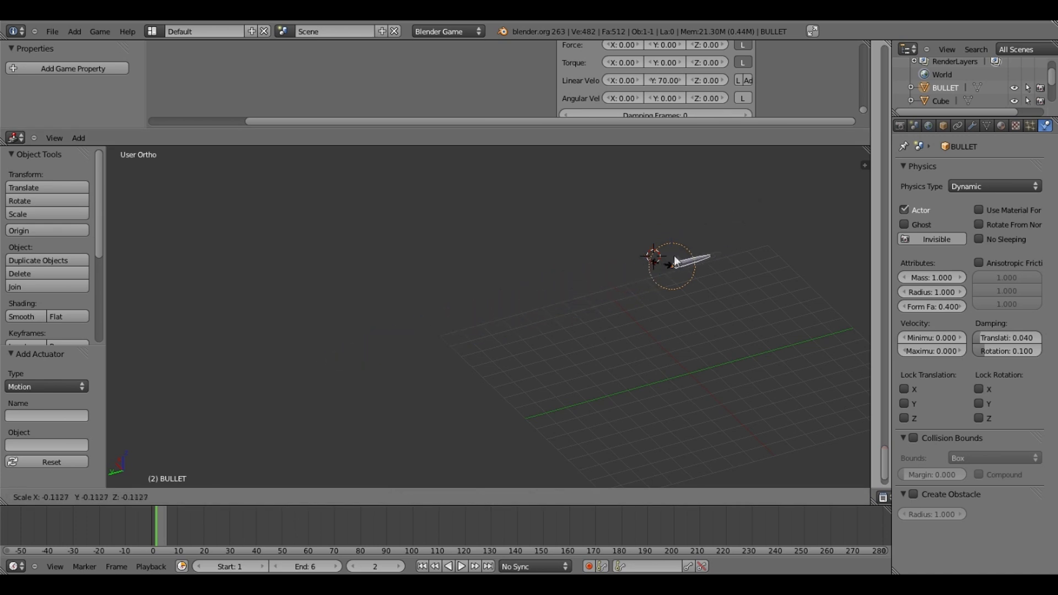
{"action": "left_click", "coordinate": [675, 263]}
{"action": "scroll", "coordinate": [554, 118], "scroll_direction": "down", "scroll_amount": 6}
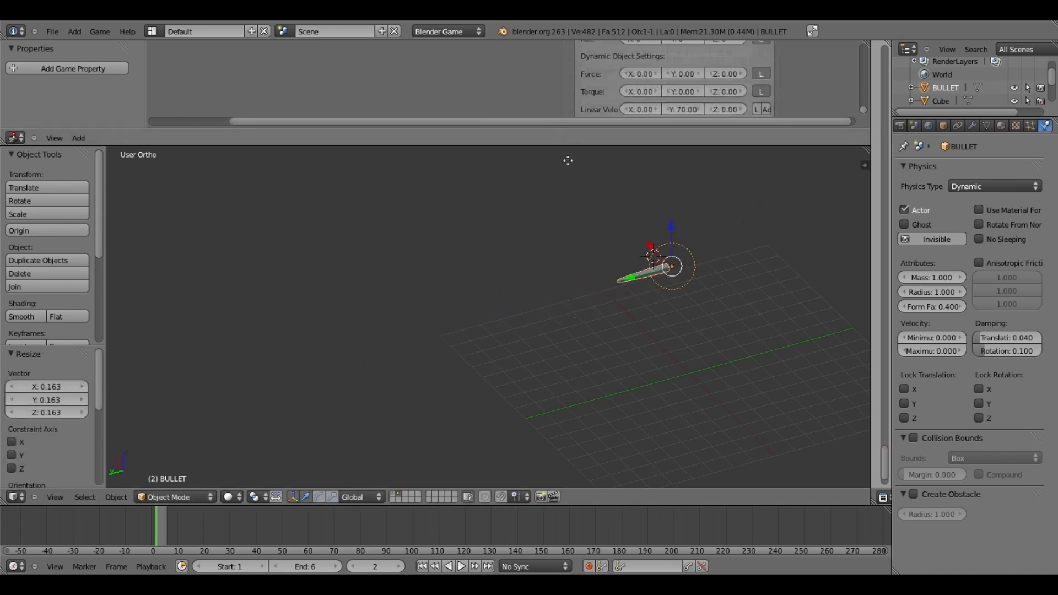
Step: Connect the MOTION sensor to the Motion actuator through an And controller and briefly run the game
{"action": "left_click_drag", "start_coordinate": [343, 84], "coordinate": [547, 85]}
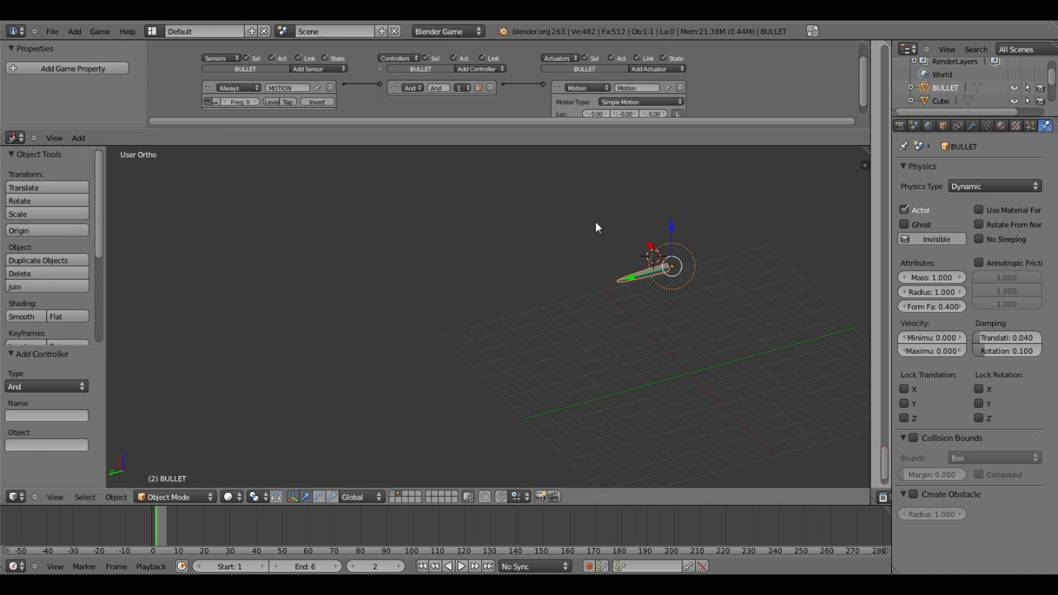
{"action": "key", "text": "p"}
{"action": "key", "text": "Escape"}
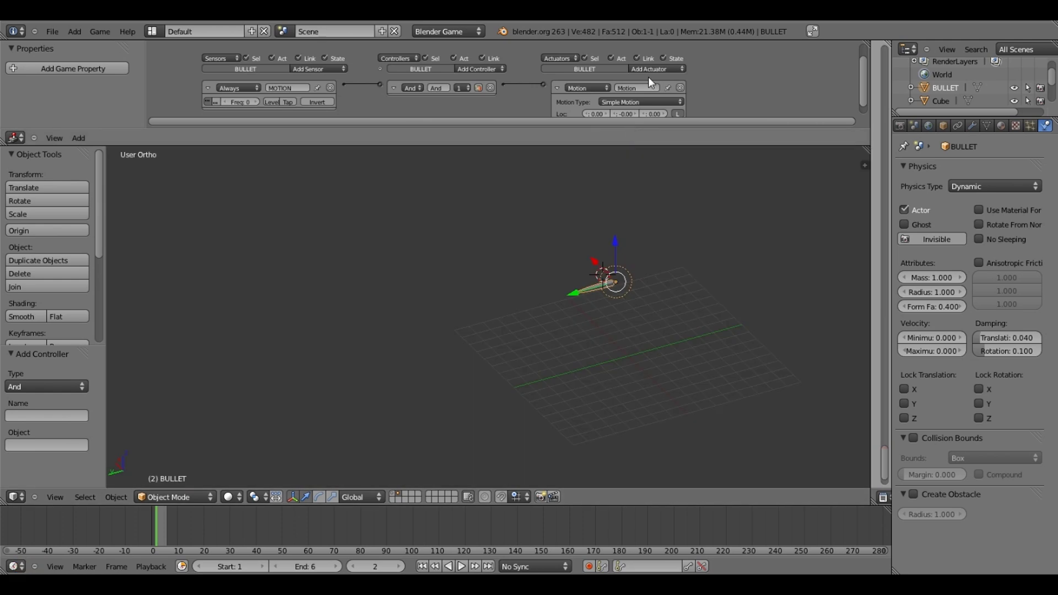
Step: Shrink the bullet further by a factor of about 0.356
{"action": "scroll", "coordinate": [648, 77], "scroll_direction": "down", "scroll_amount": 2}
{"action": "key", "text": "s"}
{"action": "left_click", "coordinate": [639, 254]}
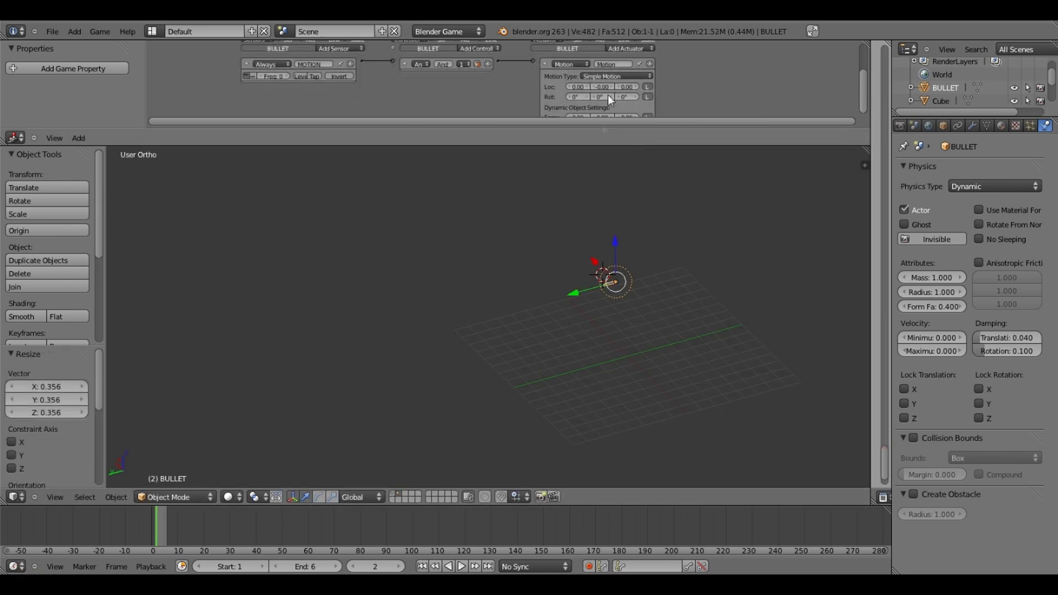
Step: Set the Motion actuator's Y linear velocity to 150 and test the bullet's flight in the game engine
{"action": "scroll", "coordinate": [608, 47], "scroll_direction": "up", "scroll_amount": 2}
{"action": "scroll", "coordinate": [617, 84], "scroll_direction": "up", "scroll_amount": 1}
{"action": "left_click", "coordinate": [627, 105]}
{"action": "type", "text": "150"}
{"action": "key", "text": "Return"}
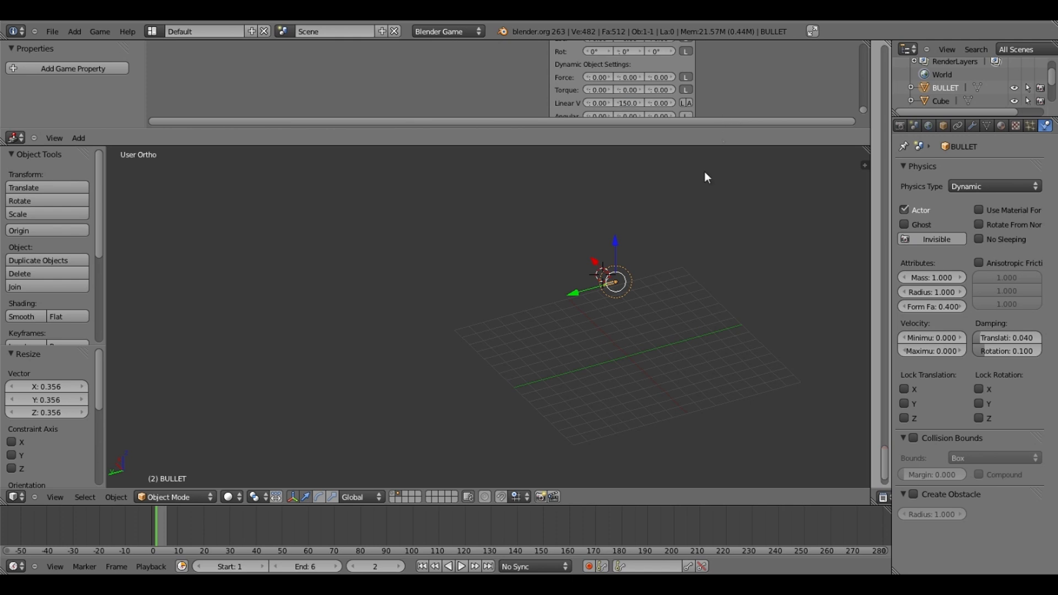
{"action": "key", "text": "p"}
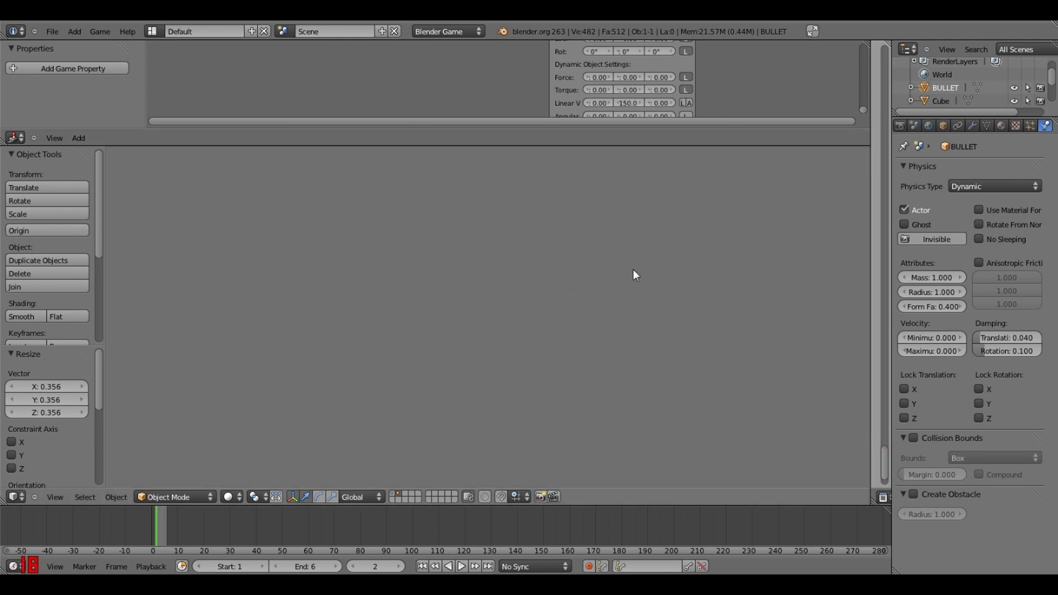
{"action": "key", "text": "Escape"}
Step: Return to layer 1 in camera view, select the muzzle cube and set its physics type to No Collision
{"action": "scroll", "coordinate": [633, 283], "scroll_direction": "up", "scroll_amount": 5}
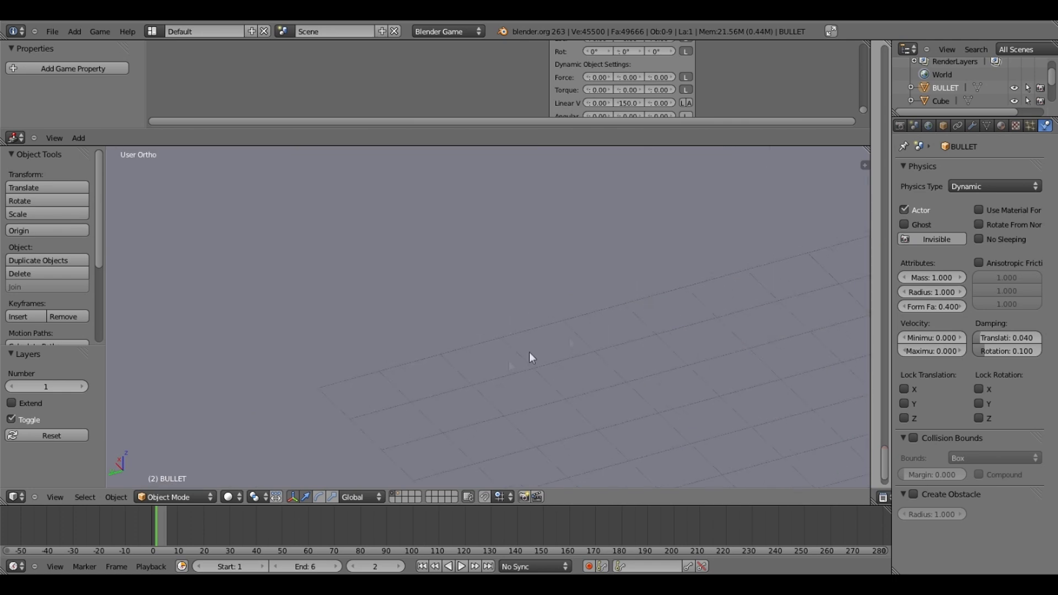
{"action": "key", "text": "KP_0"}
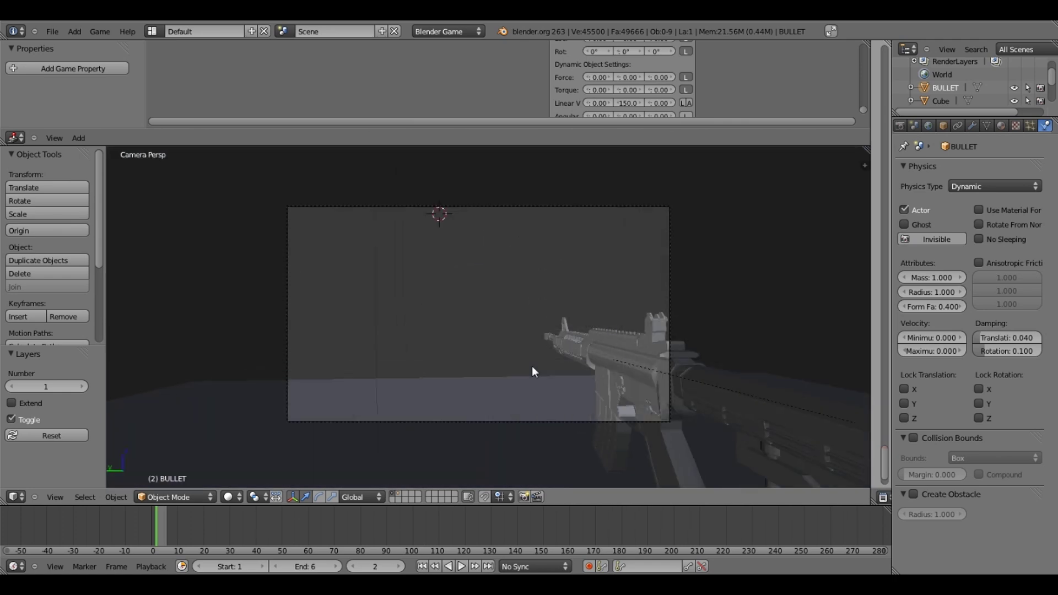
{"action": "scroll", "coordinate": [531, 366], "scroll_direction": "up", "scroll_amount": 3}
{"action": "right_click", "coordinate": [575, 346]}
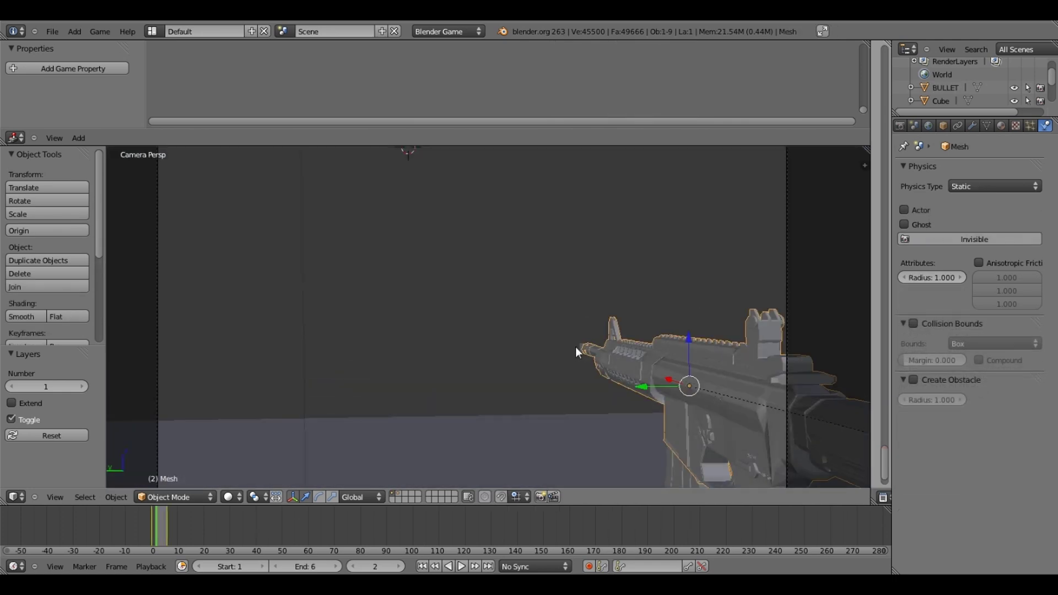
{"action": "right_click", "coordinate": [575, 346]}
{"action": "left_click", "coordinate": [977, 187]}
{"action": "left_click", "coordinate": [981, 175]}
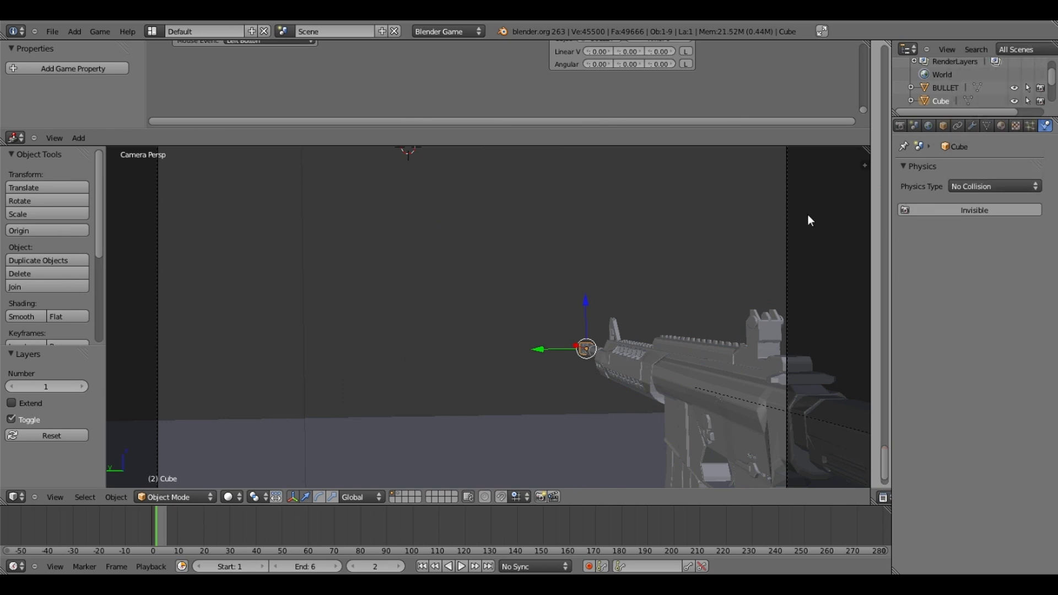
Step: Review the muzzle cube's logic bricks and run the game to test firing the rifle
{"action": "key", "text": "Home"}
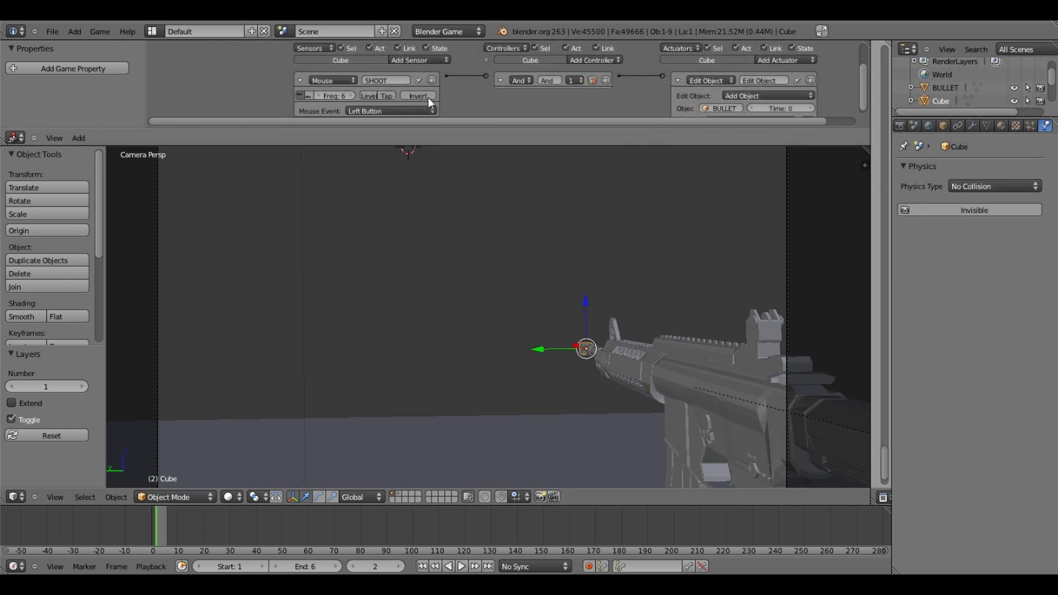
{"action": "middle_click_drag", "start_coordinate": [454, 97], "coordinate": [417, 100]}
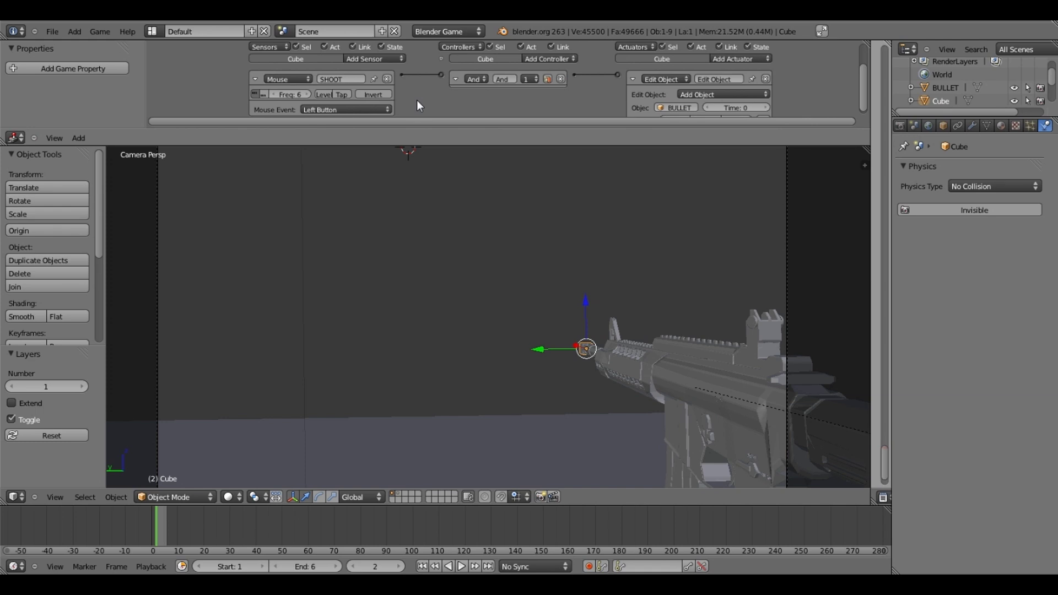
{"action": "key", "text": "Home"}
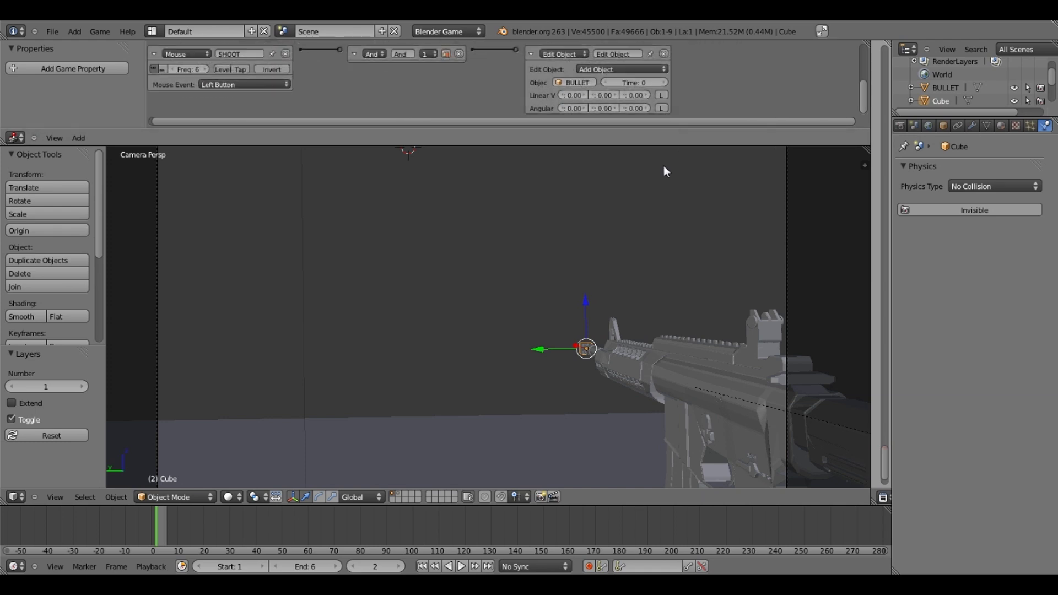
{"action": "key", "text": "p"}
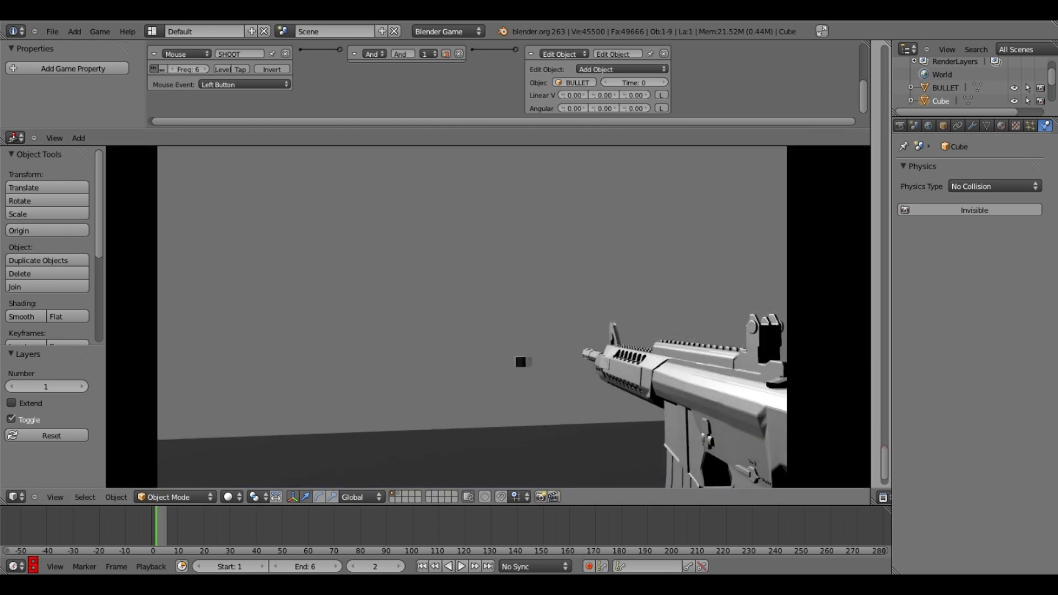
{"action": "left_click", "coordinate": [477, 319]}
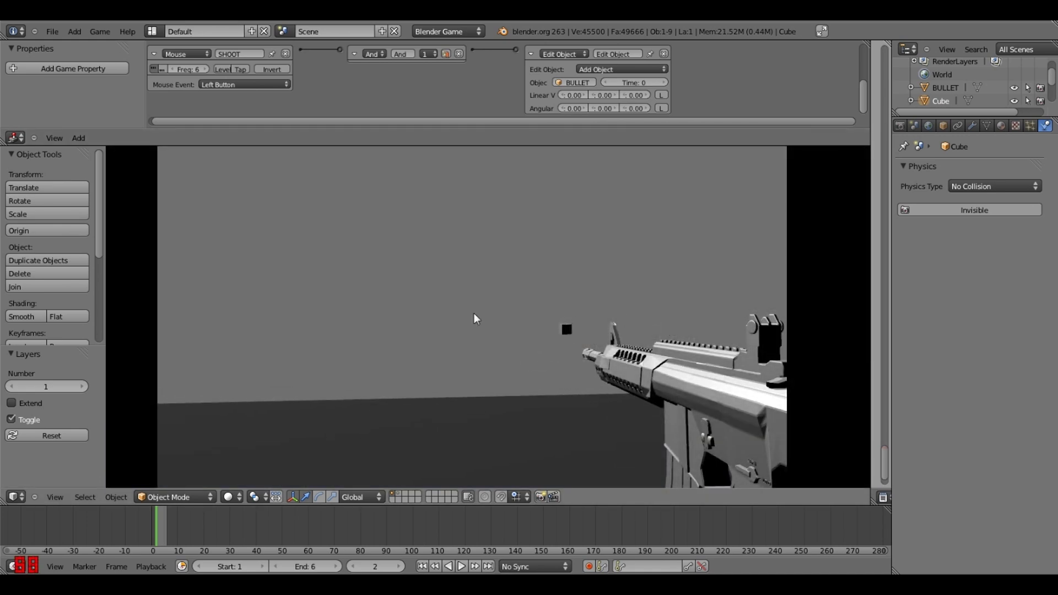
{"action": "key", "text": "Escape"}
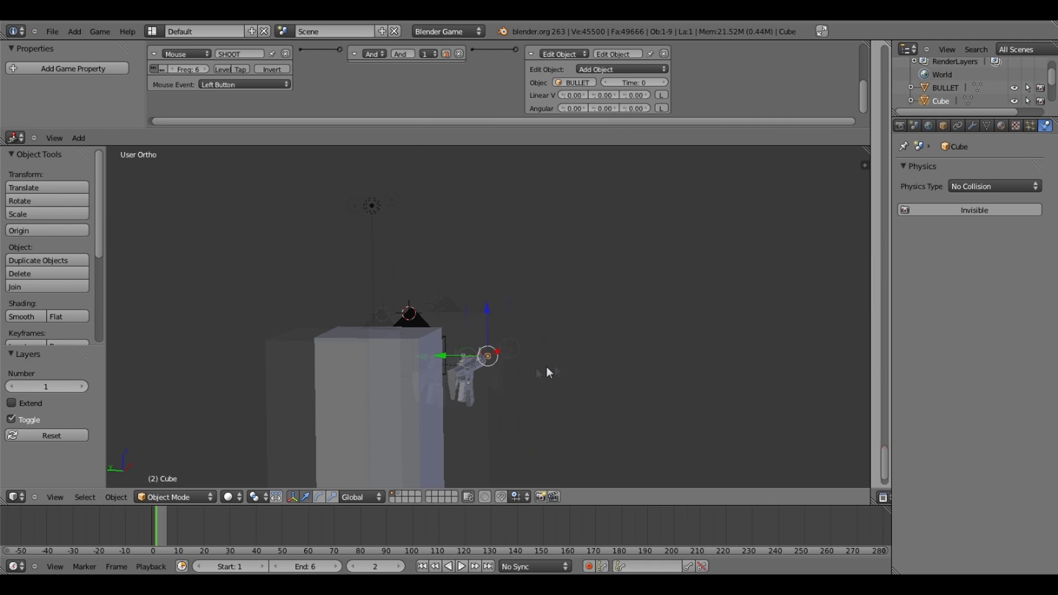
Step: Parent the muzzle cube to the rifle mesh with the Object option, leaving only the cube selected
{"action": "middle_click_drag", "start_coordinate": [462, 389], "coordinate": [412, 360]}
{"action": "right_click", "coordinate": [216, 373]}
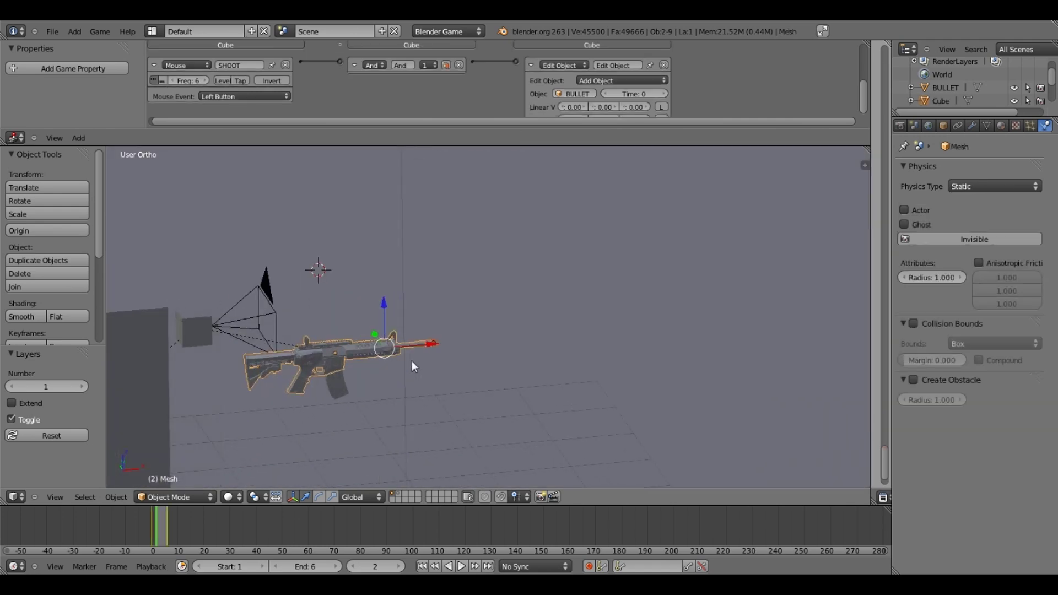
{"action": "scroll", "coordinate": [302, 359], "scroll_direction": "up", "scroll_amount": 2}
{"action": "key", "text": "ctrl+p"}
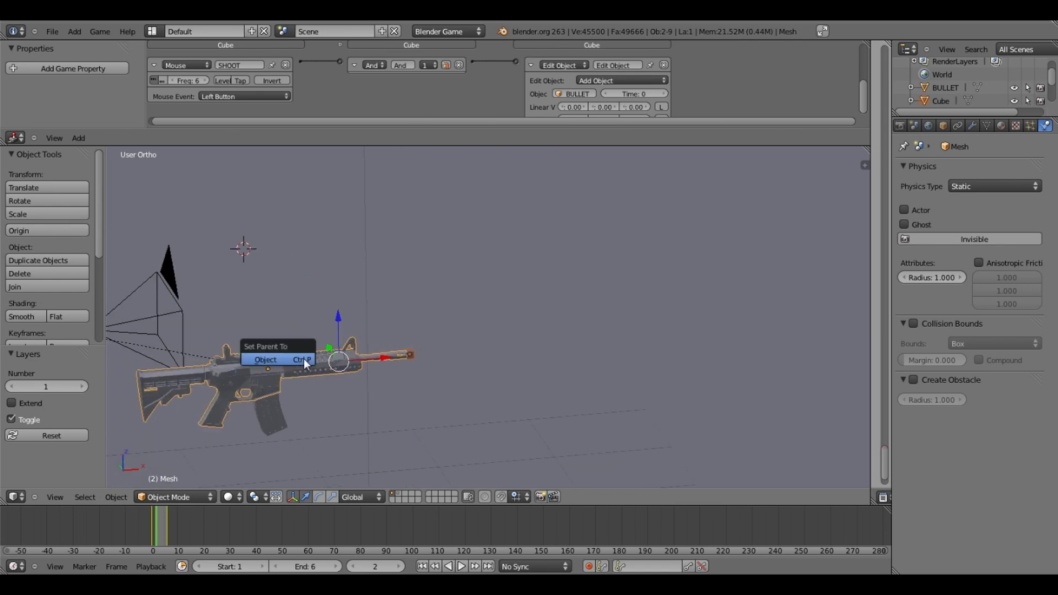
{"action": "left_click", "coordinate": [303, 359]}
{"action": "right_click_drag", "start_coordinate": [323, 360], "coordinate": [342, 315]}
{"action": "key", "text": "Escape"}
{"action": "right_click", "coordinate": [409, 354]}
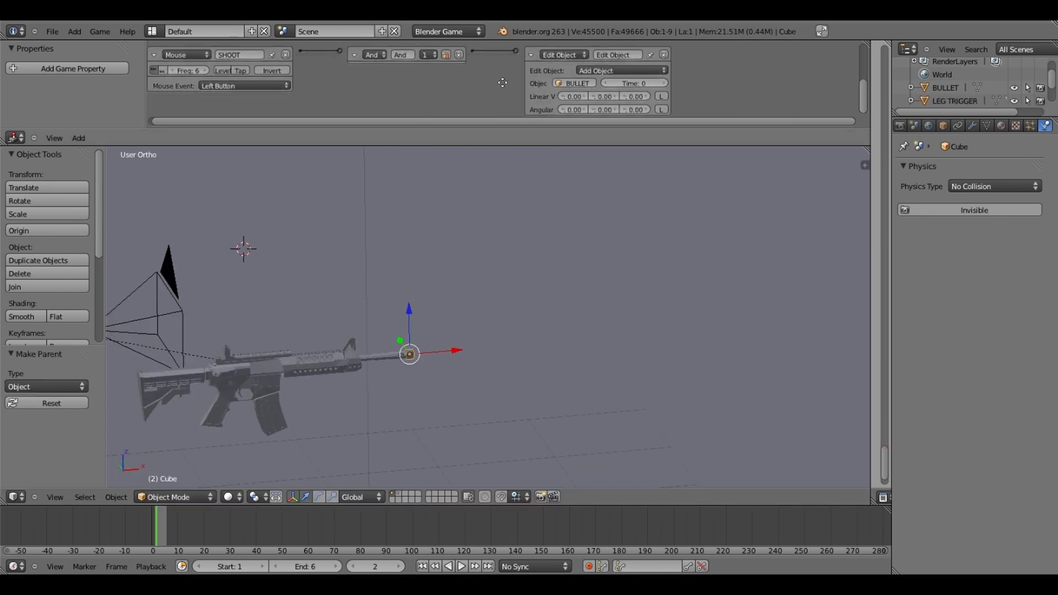
Step: Check the bullet on layer 2, return to layer 1 and playtest the rifle with its parented muzzle cube
{"action": "middle_click_drag", "start_coordinate": [575, 94], "coordinate": [752, 99]}
{"action": "key", "text": "2"}
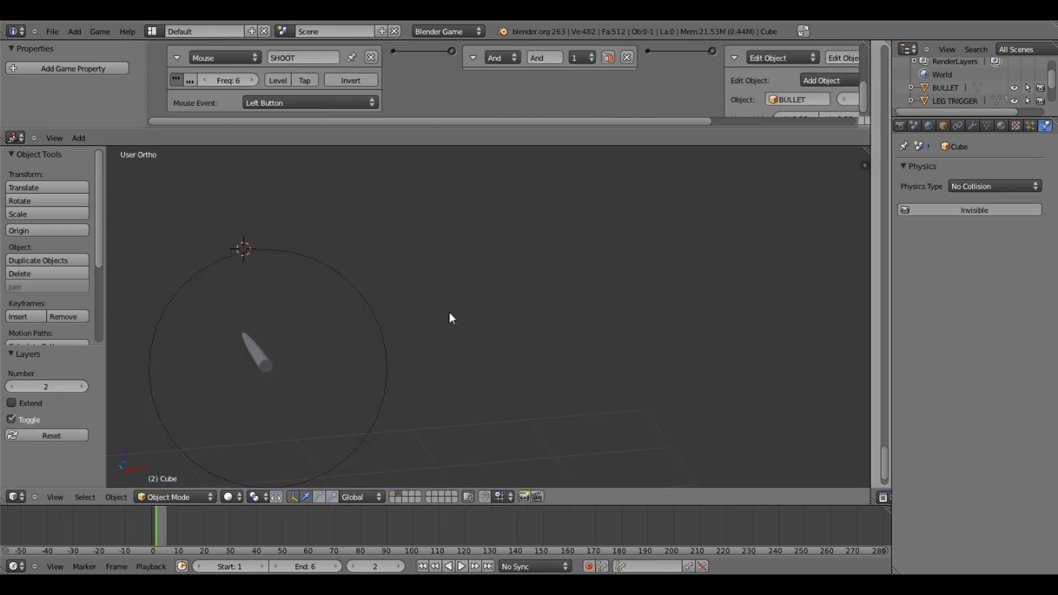
{"action": "key", "text": "1"}
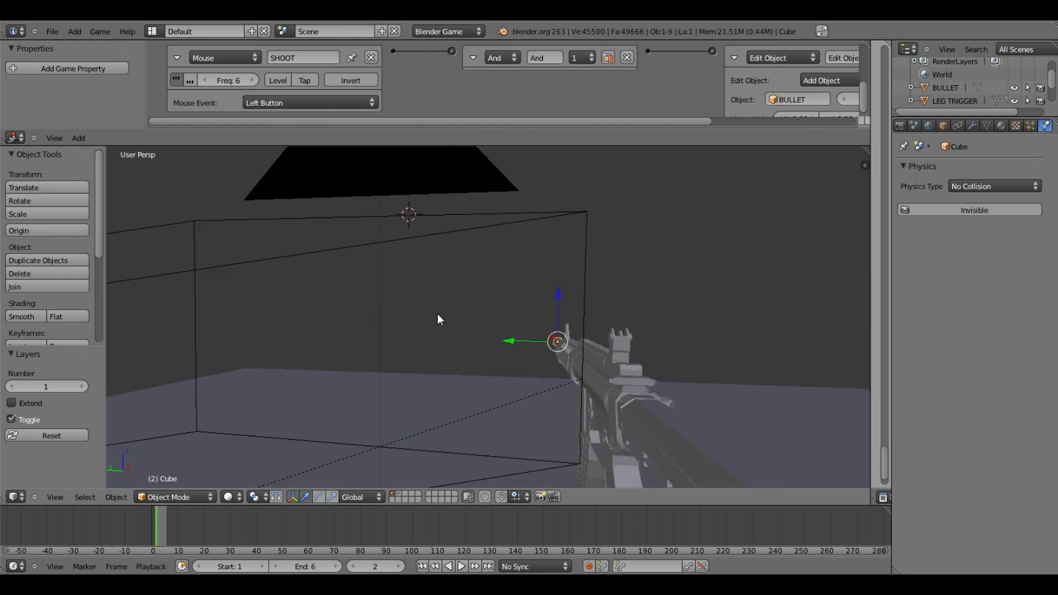
{"action": "key", "text": "p"}
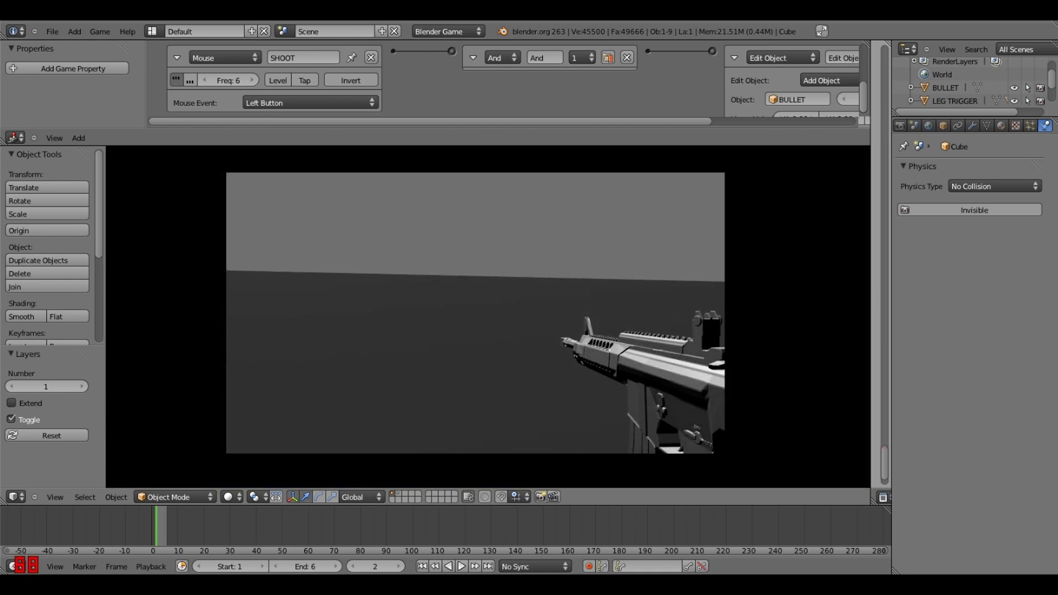
{"action": "key", "text": "Escape"}
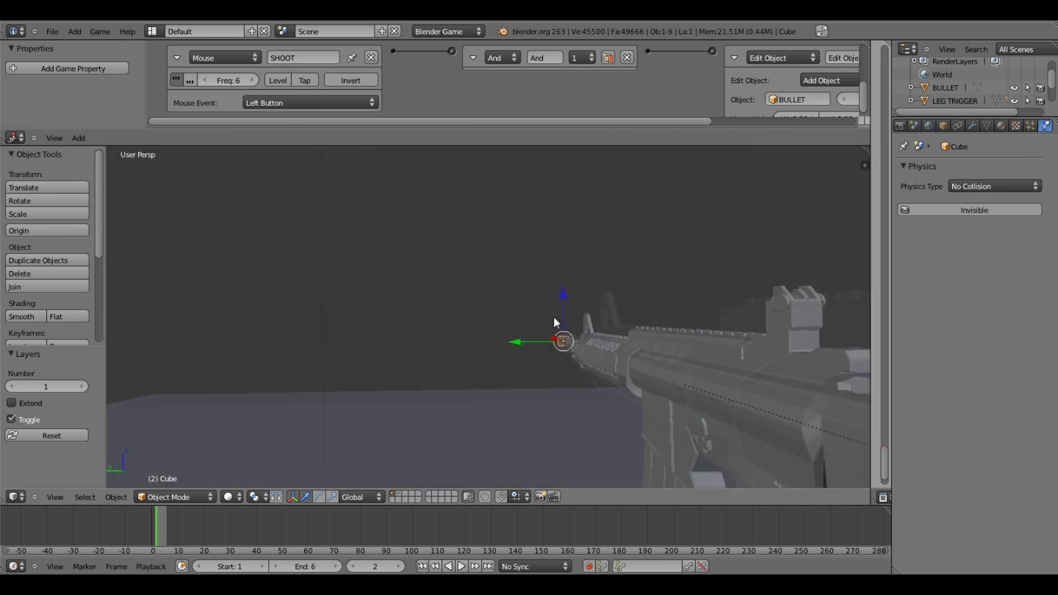
Step: Set the transform orientation to Local and inspect the muzzle cube's axes at the end of the barrel
{"action": "key", "text": "KP_Decimal"}
{"action": "middle_click_drag", "start_coordinate": [482, 351], "coordinate": [459, 349]}
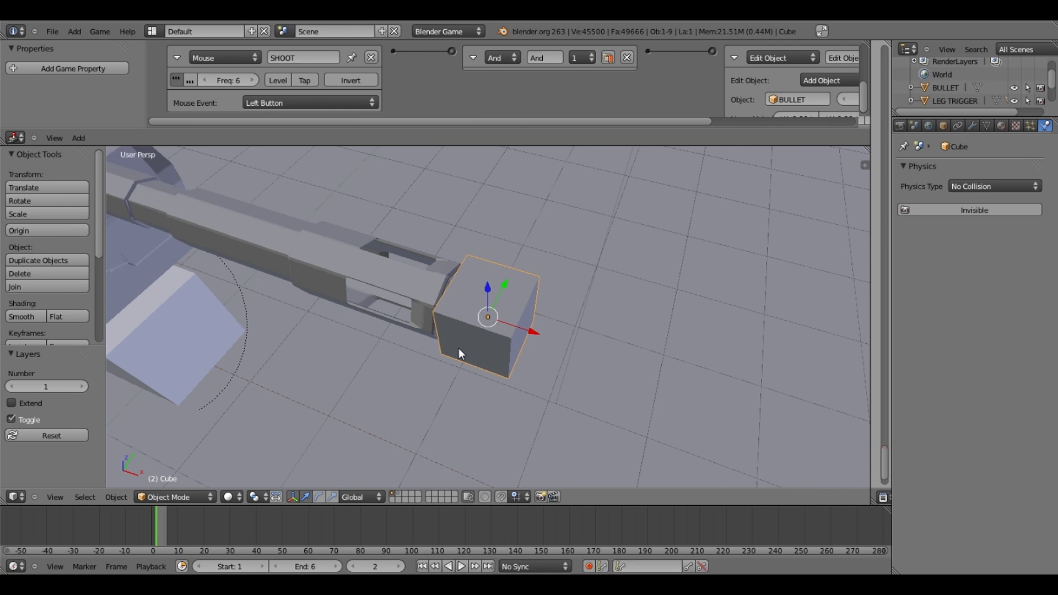
{"action": "key", "text": "KP_7"}
{"action": "left_click", "coordinate": [353, 497]}
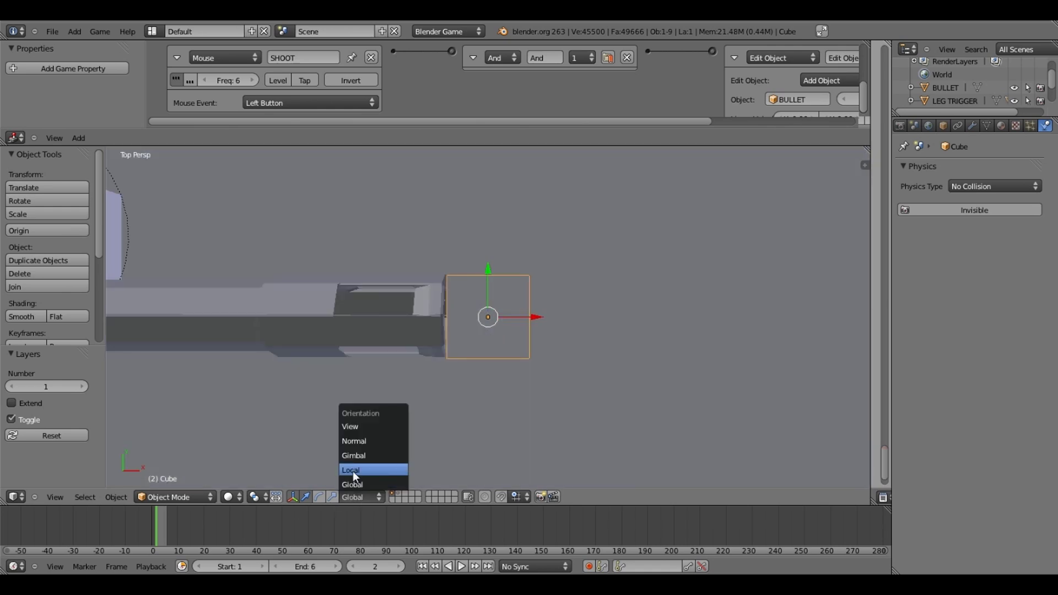
{"action": "left_click", "coordinate": [353, 471]}
{"action": "middle_click_drag", "start_coordinate": [465, 339], "coordinate": [468, 278]}
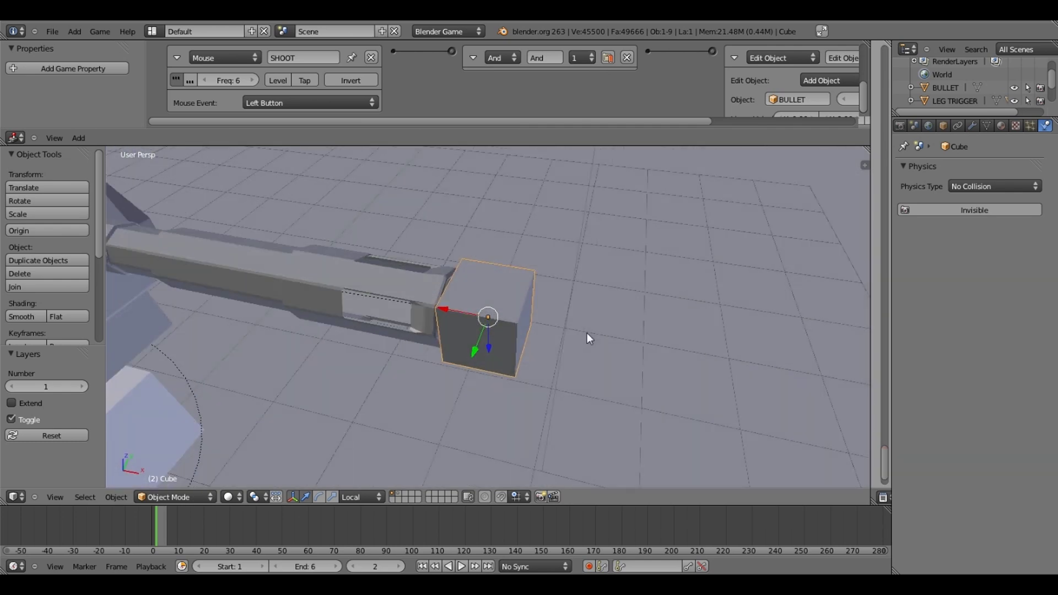
Step: Rotate the muzzle cube 90° and then another 180° in top view, and run the game briefly to test it
{"action": "key", "text": "KP_7"}
{"action": "type", "text": "r90"}
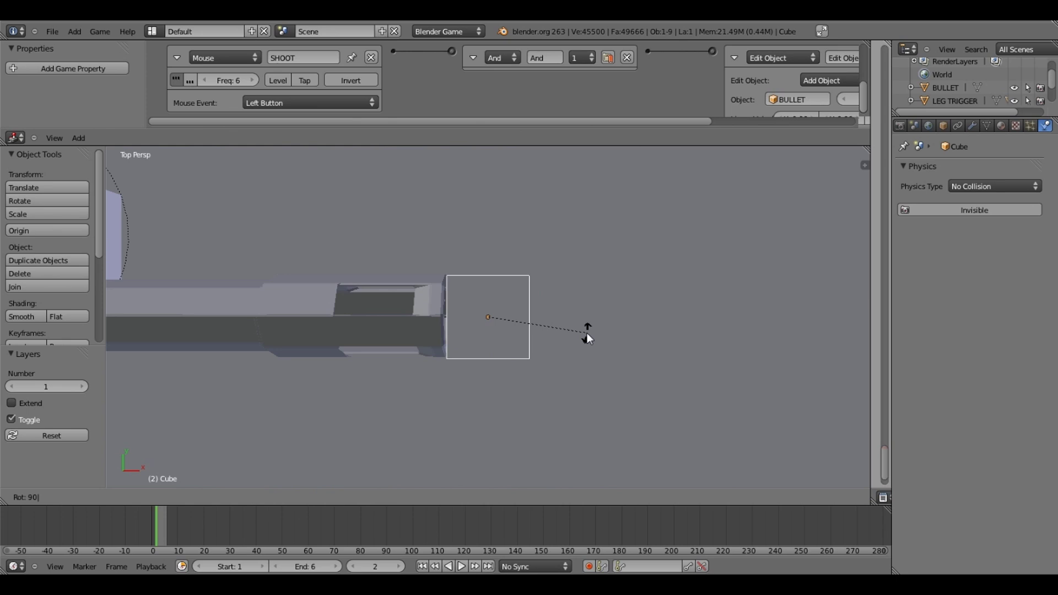
{"action": "key", "text": "Return"}
{"action": "type", "text": "r180"}
{"action": "key", "text": "Return"}
{"action": "middle_click_drag", "start_coordinate": [511, 312], "coordinate": [548, 296]}
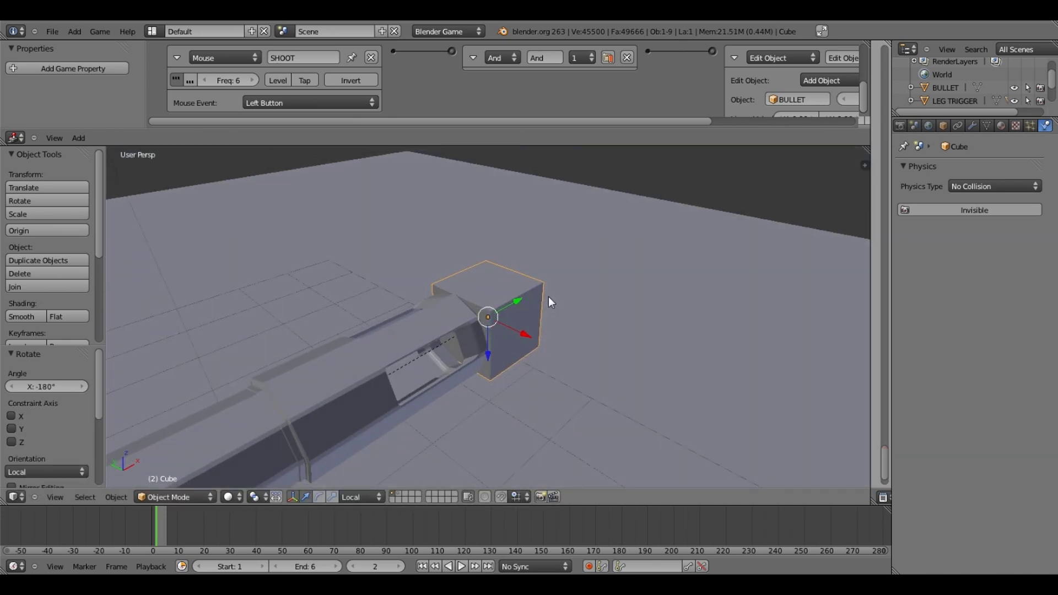
{"action": "key", "text": "p"}
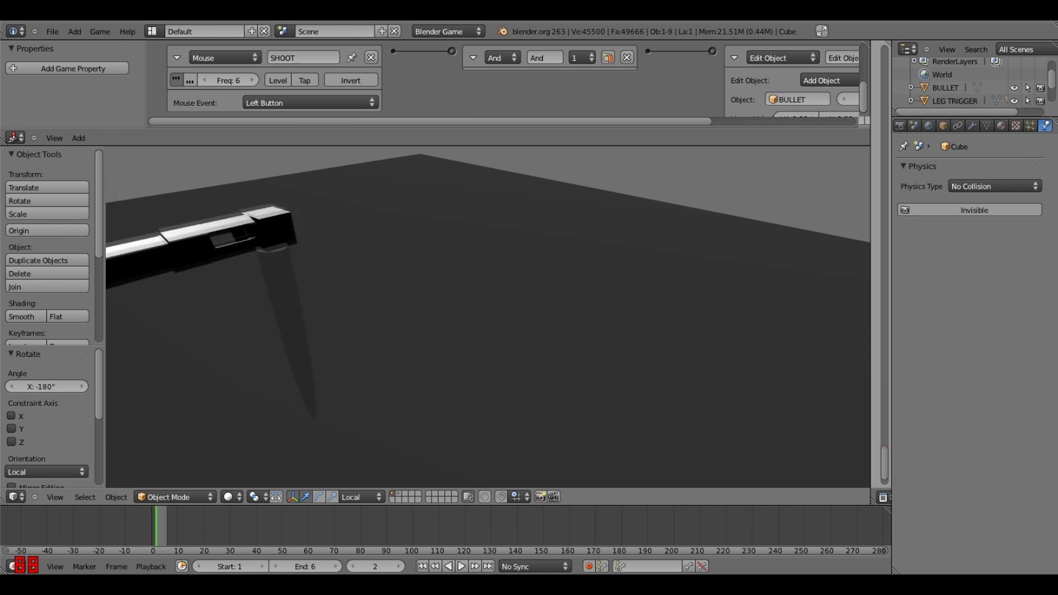
{"action": "key", "text": "Escape"}
Step: Rotate the muzzle cube 90° about its local X axis and run the game to test firing
{"action": "mouse_move", "coordinate": [535, 325]}
{"action": "middle_mouse_down"}
{"action": "mouse_move", "coordinate": [449, 298]}
{"action": "mouse_move", "coordinate": [576, 348]}
{"action": "middle_mouse_up"}
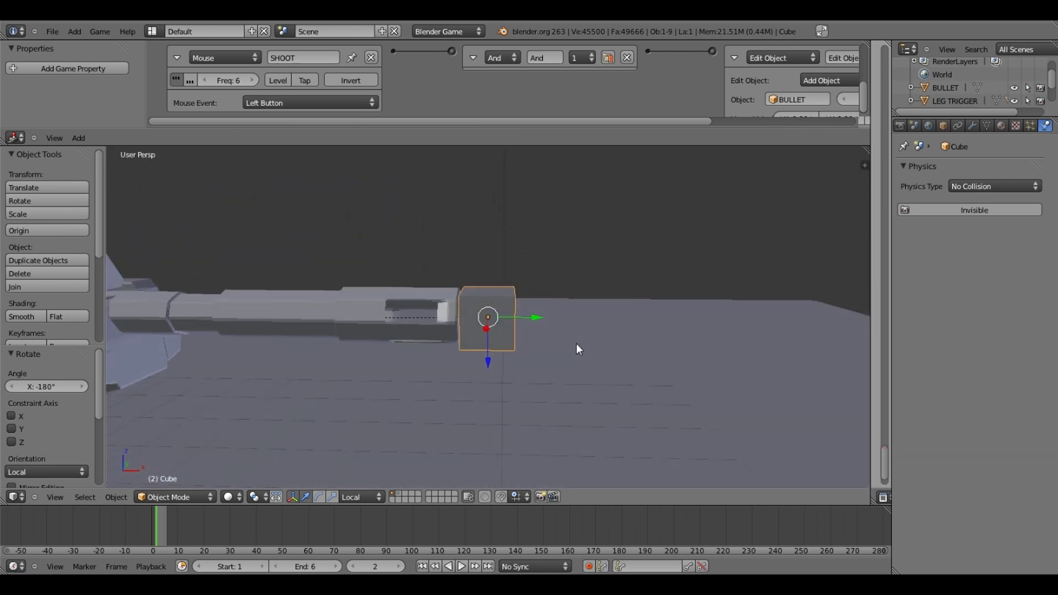
{"action": "key", "text": "r"}
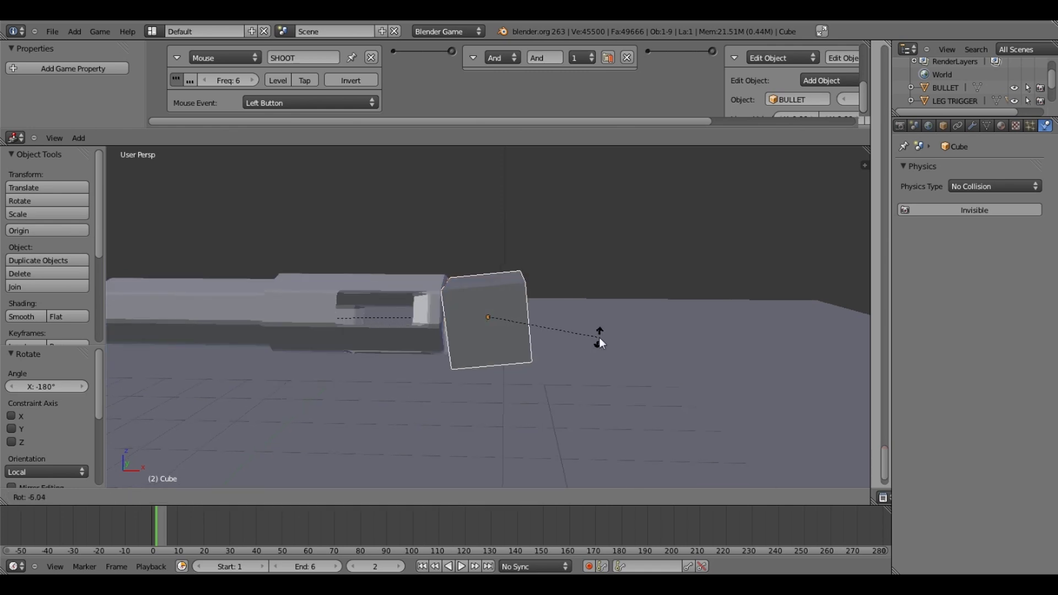
{"action": "key", "text": "x"}
{"action": "key", "text": "x"}
{"action": "key", "text": "9"}
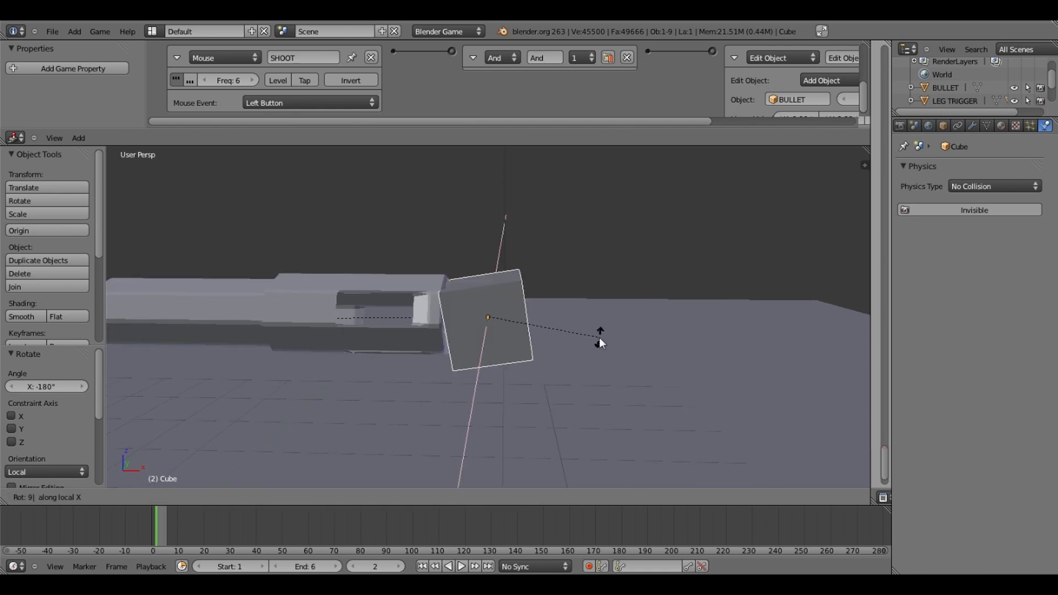
{"action": "key", "text": "0"}
{"action": "key", "text": "Return"}
{"action": "key", "text": "p"}
{"action": "left_click", "coordinate": [600, 337]}
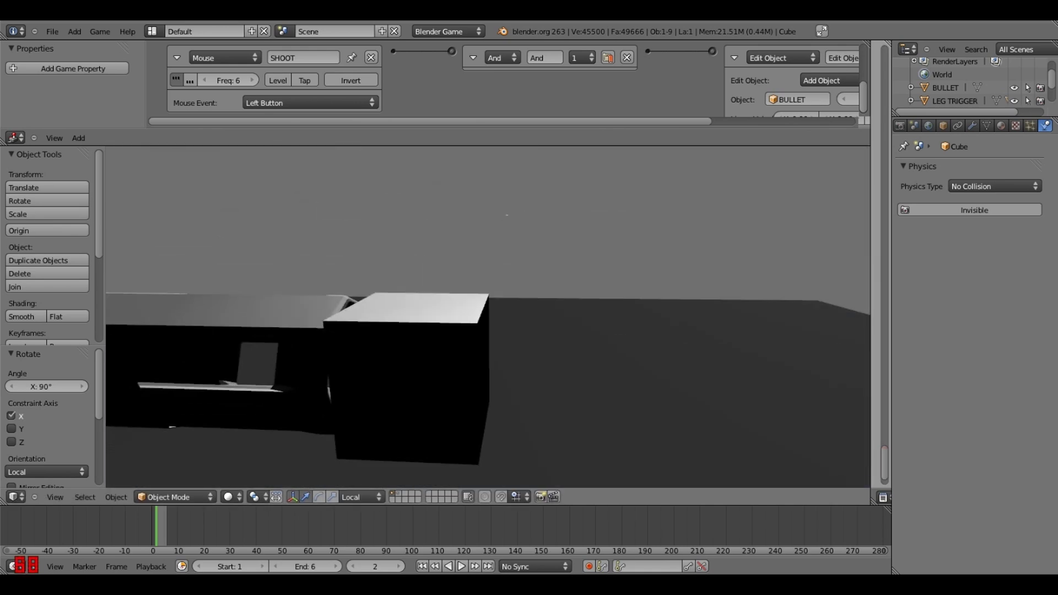
{"action": "key", "text": "Escape"}
Step: On layer 2, rotate the whole BULLET mesh 90° in Edit Mode from the right orthographic view
{"action": "key", "text": "2"}
{"action": "middle_click_drag", "start_coordinate": [487, 316], "coordinate": [561, 354]}
{"action": "right_click", "coordinate": [297, 285]}
{"action": "key", "text": "KP_5"}
{"action": "key", "text": "KP_3"}
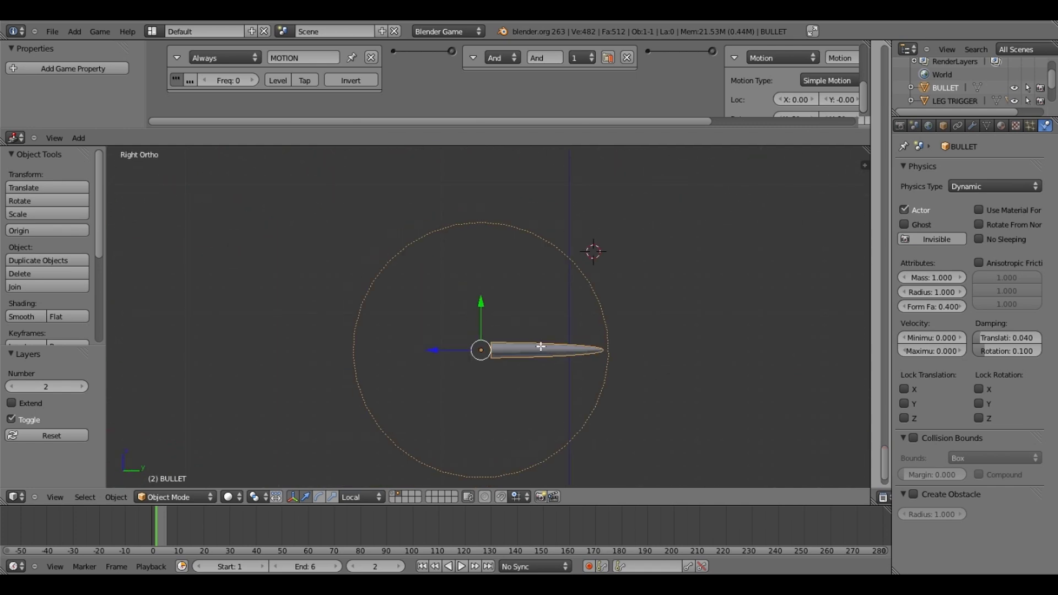
{"action": "key", "text": "Tab"}
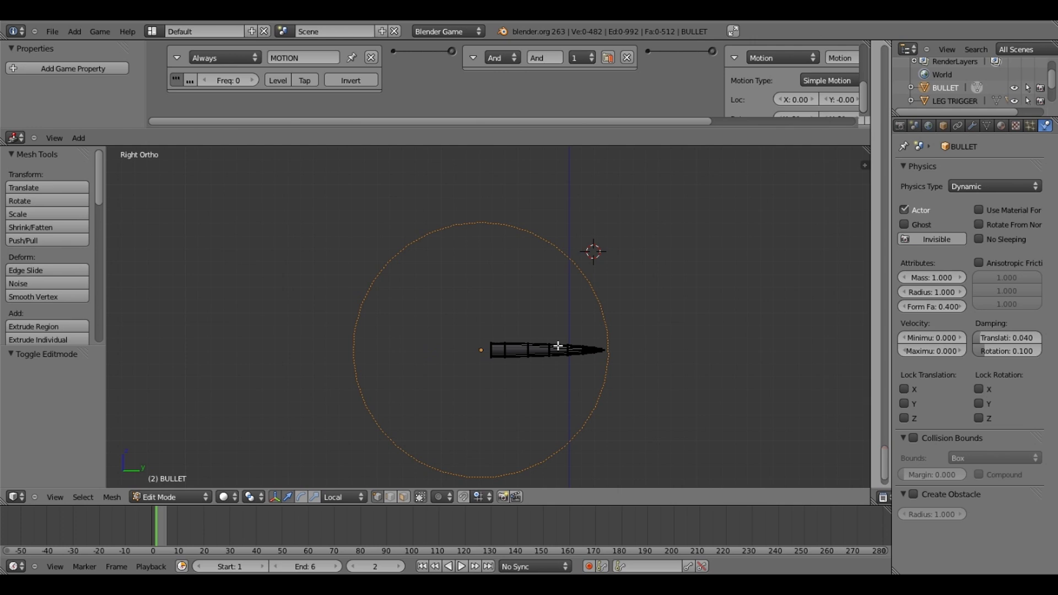
{"action": "type", "text": "a"}
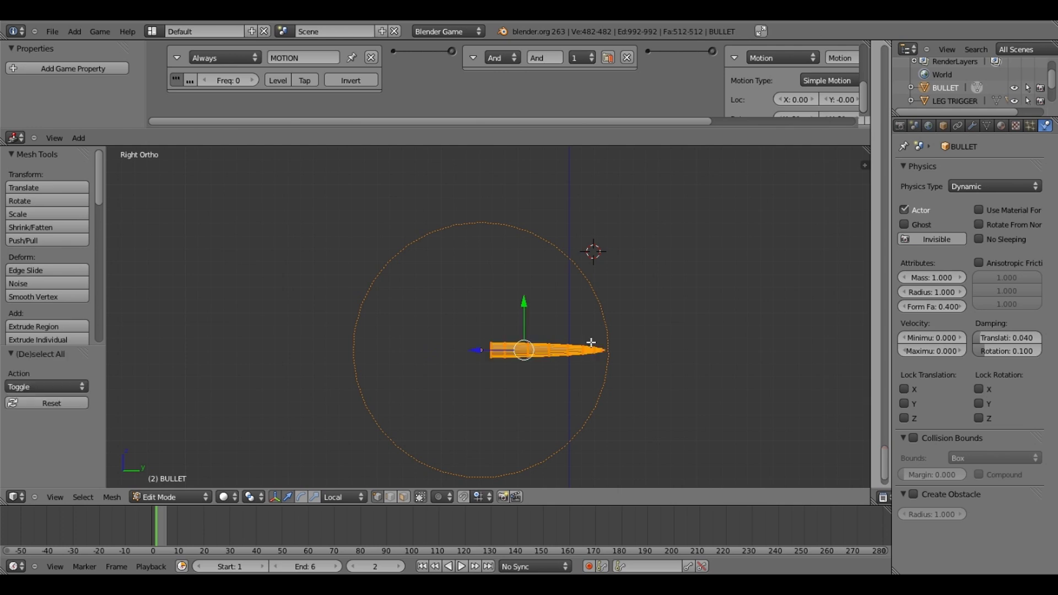
{"action": "type", "text": "r90"}
{"action": "key", "text": "Return"}
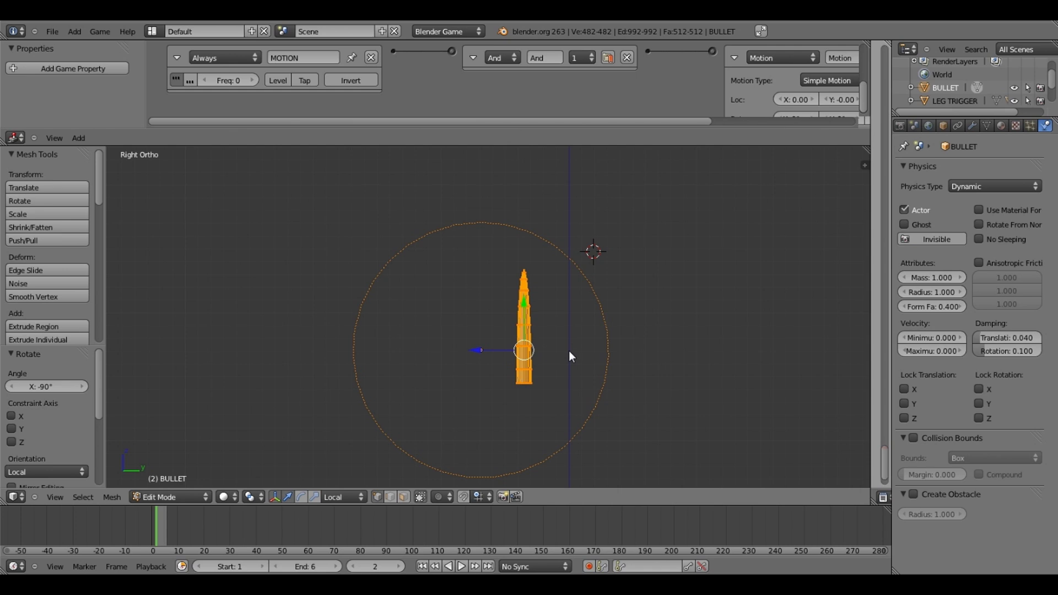
{"action": "key", "text": "Tab"}
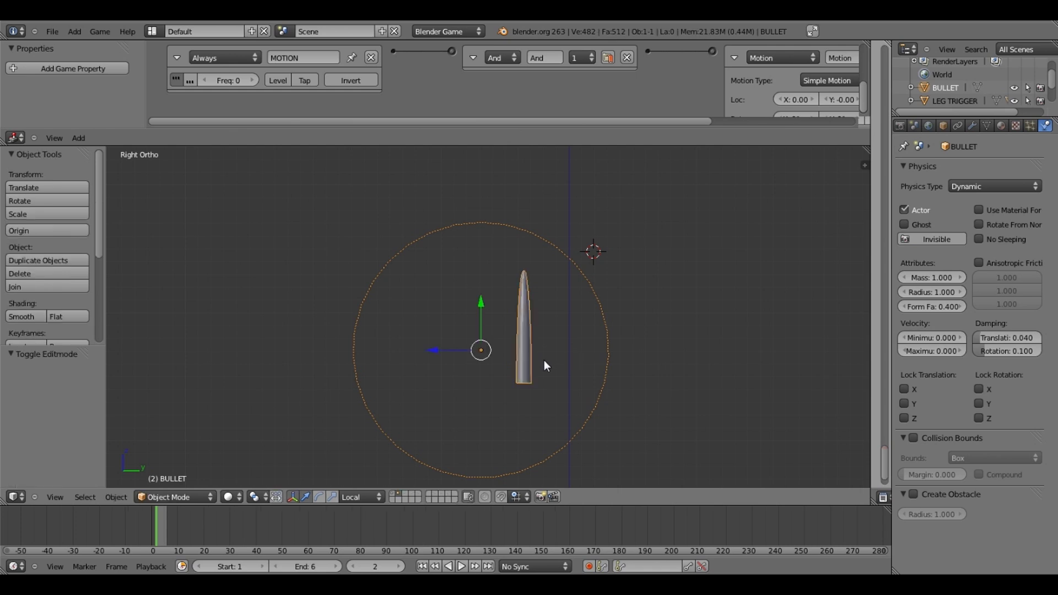
Step: Set the BULLET's origin to its geometry and rotate the object 90° in Object Mode
{"action": "key", "text": "shift+ctrl+alt+c"}
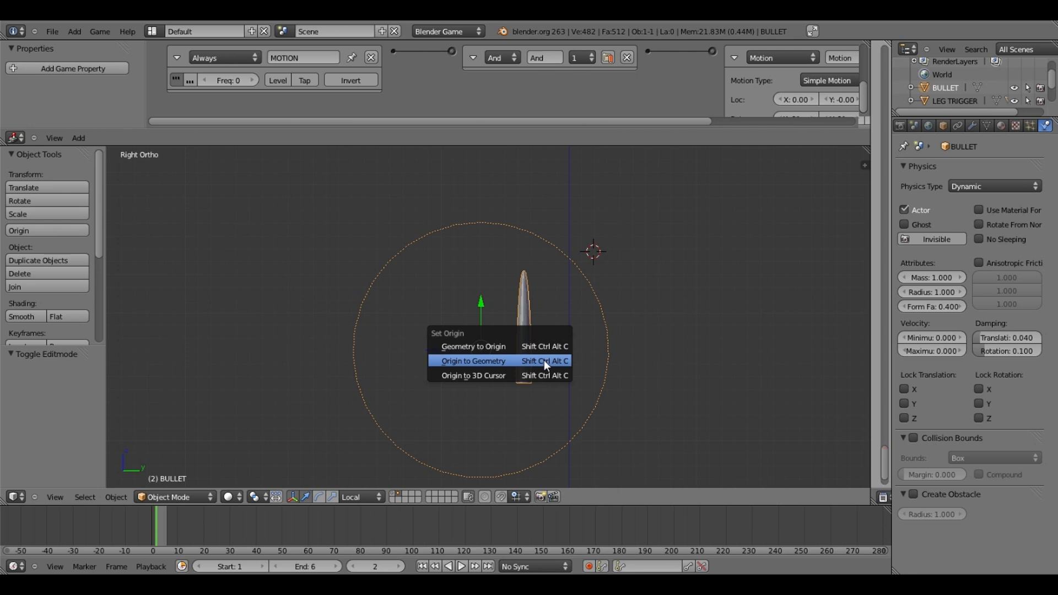
{"action": "left_click", "coordinate": [544, 359]}
{"action": "type", "text": "r90"}
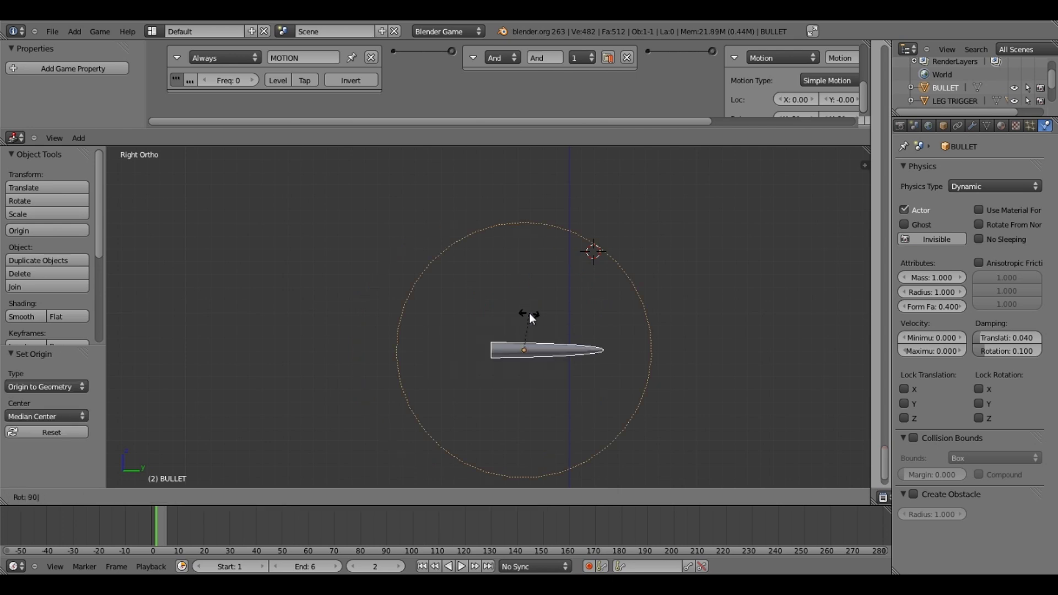
{"action": "key", "text": "Return"}
Step: Return to layer 1 and playtest the rifle from the camera view
{"action": "key", "text": "1"}
{"action": "middle_click_drag", "start_coordinate": [523, 327], "coordinate": [482, 341]}
{"action": "key", "text": "KP_0"}
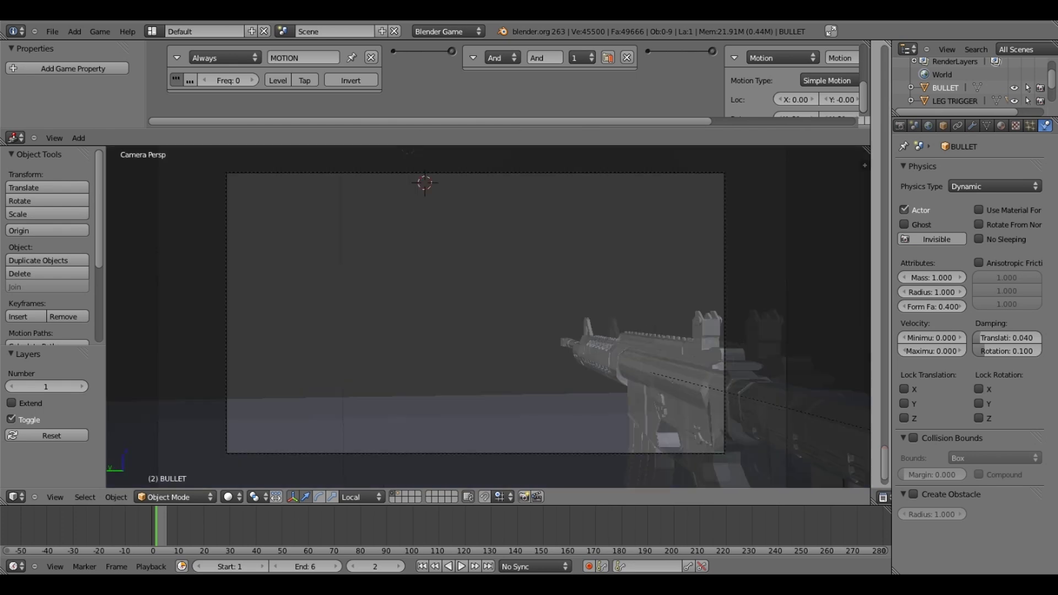
{"action": "key", "text": "p"}
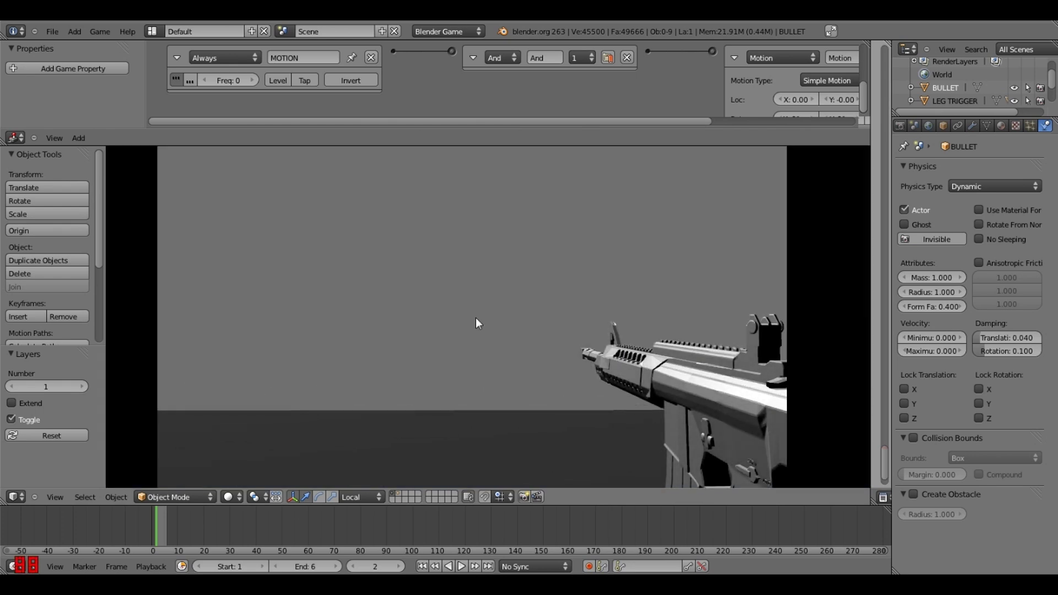
{"action": "key", "text": "Escape"}
Step: Select the muzzle cube, rotate it 90° in front view, and playtest firing from the camera view
{"action": "right_click", "coordinate": [581, 343]}
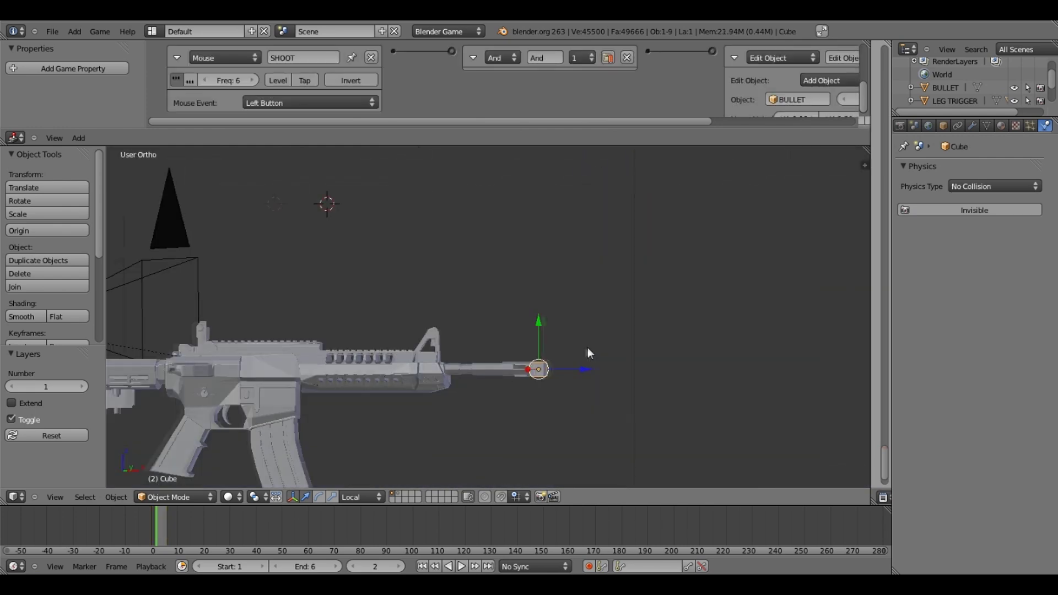
{"action": "key", "text": "KP_1"}
{"action": "type", "text": "r90"}
{"action": "key", "text": "Return"}
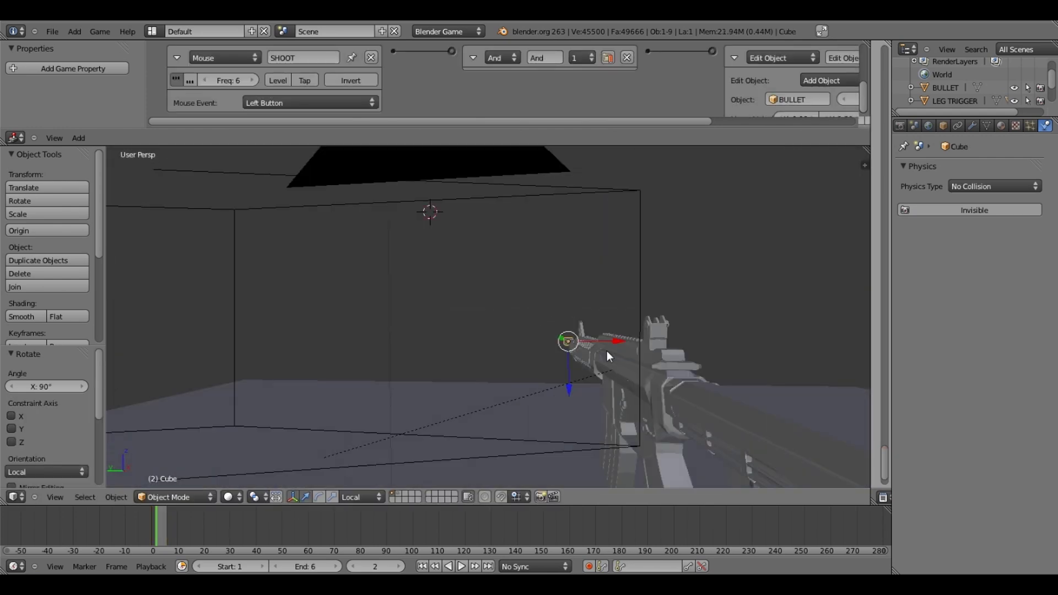
{"action": "key", "text": "KP_0"}
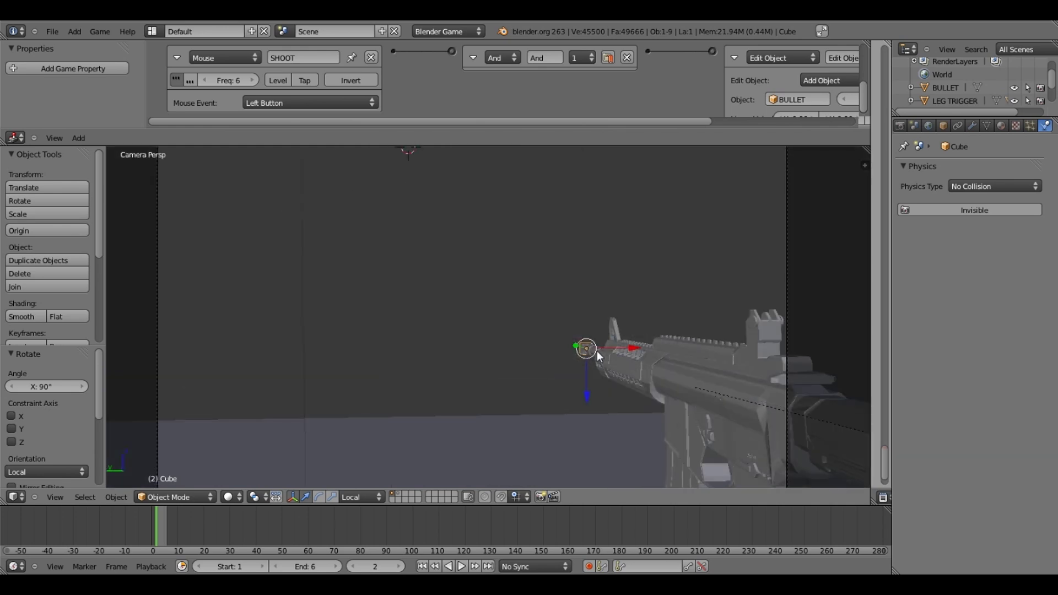
{"action": "key", "text": "p"}
{"action": "left_click", "coordinate": [597, 350]}
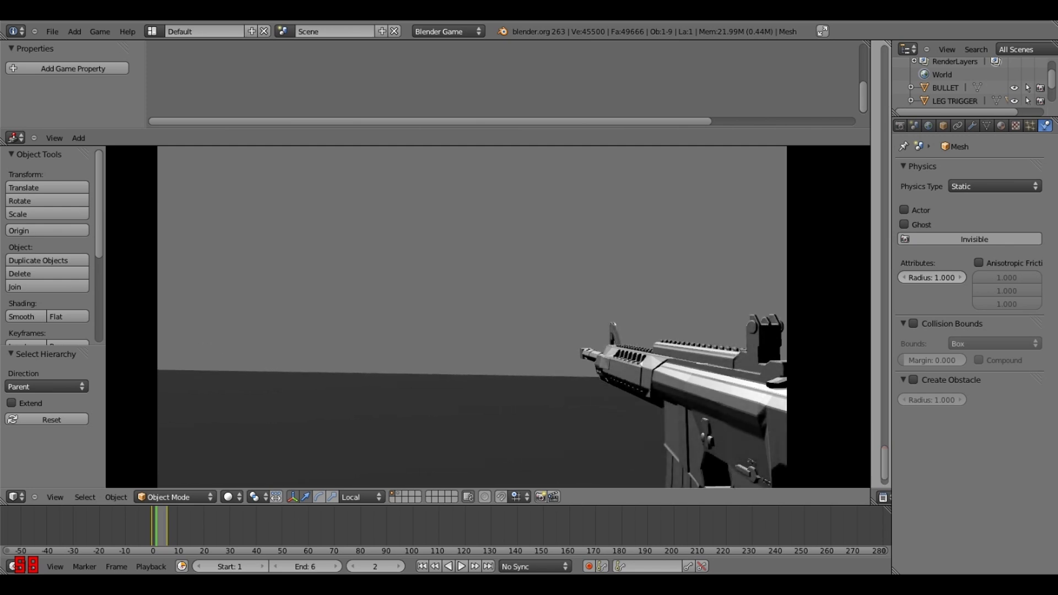
{"action": "key", "text": "Escape"}
Step: On layer 2, set the Y linear velocity in the BULLET's motion actuator to 50
{"action": "key", "text": "2"}
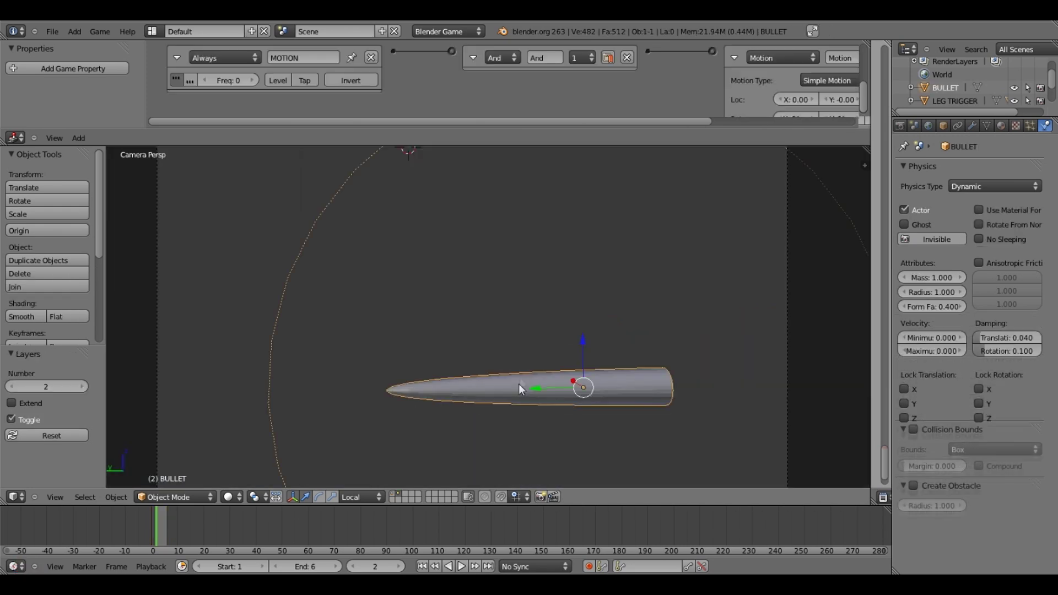
{"action": "middle_click_drag", "start_coordinate": [777, 117], "coordinate": [533, 35]}
{"action": "left_click", "coordinate": [597, 104]}
{"action": "type", "text": "50"}
{"action": "key", "text": "Return"}
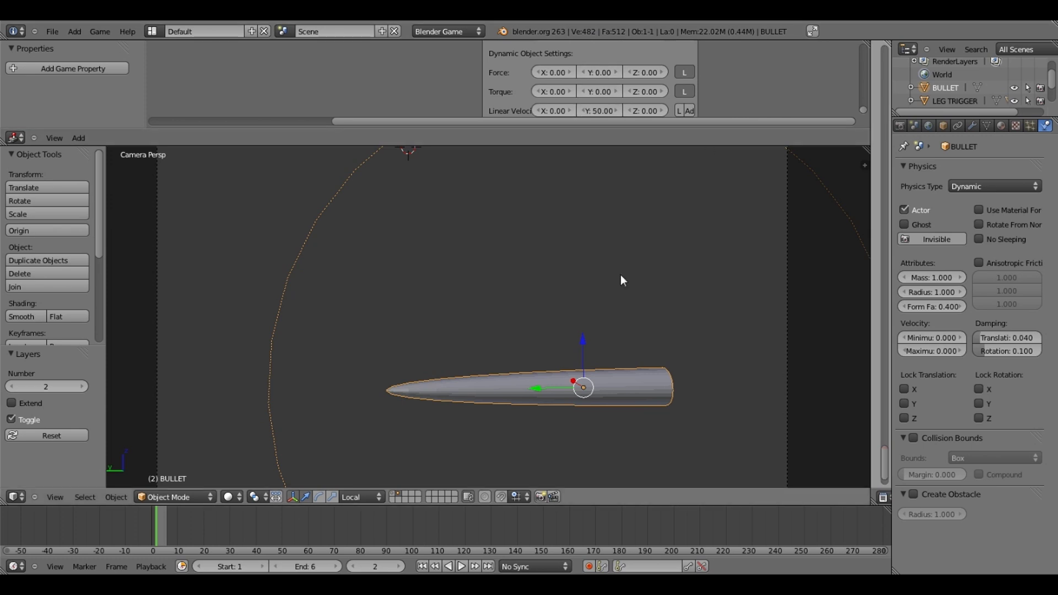
Step: Playtest firing on layer 1 from the camera view and again from an outside view of the rifle
{"action": "key", "text": "1"}
{"action": "key", "text": "p"}
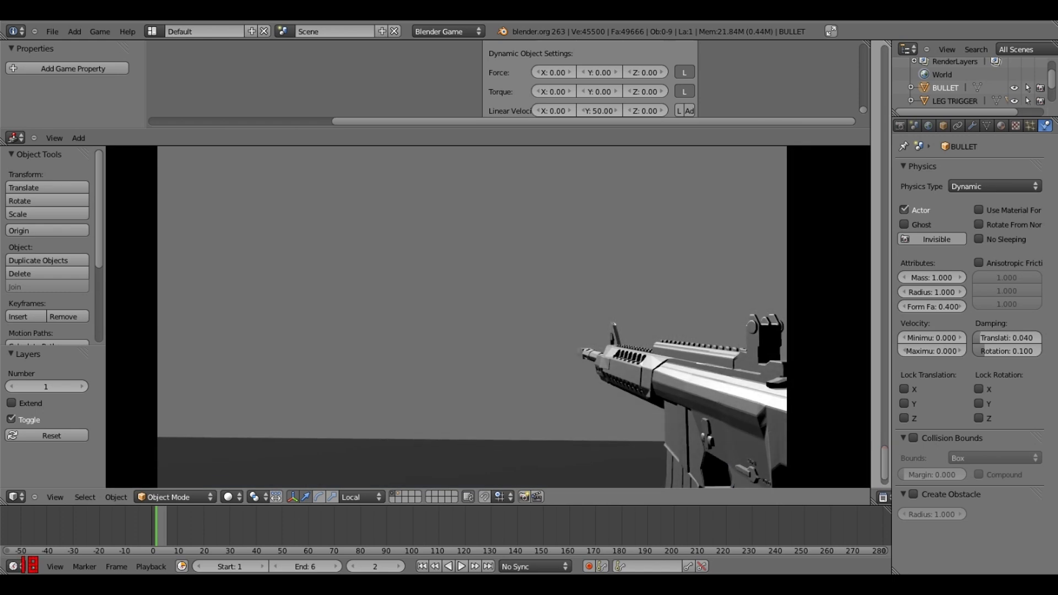
{"action": "key", "text": "Escape"}
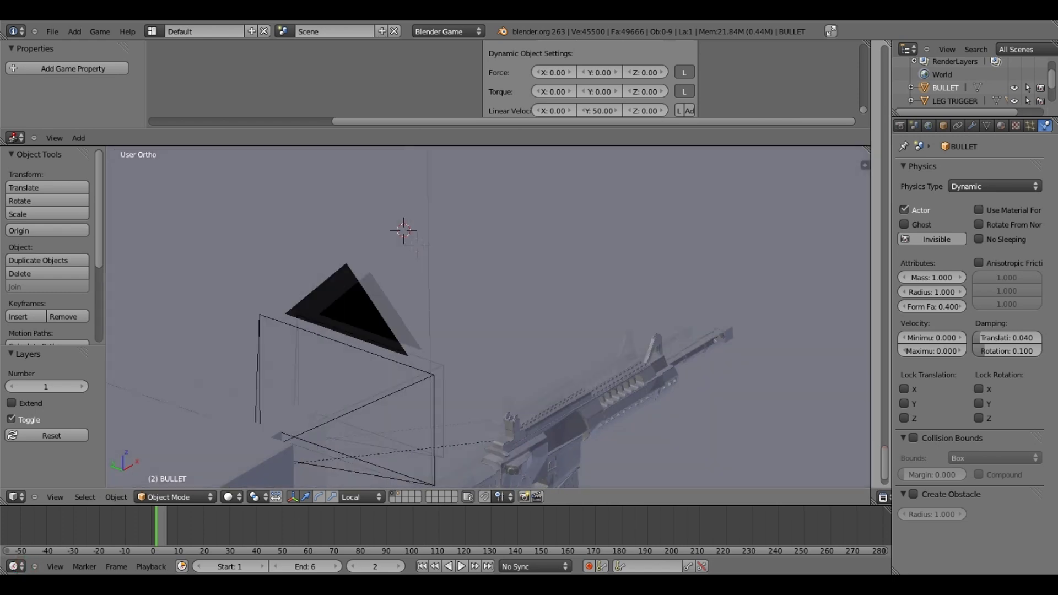
{"action": "key", "text": "p"}
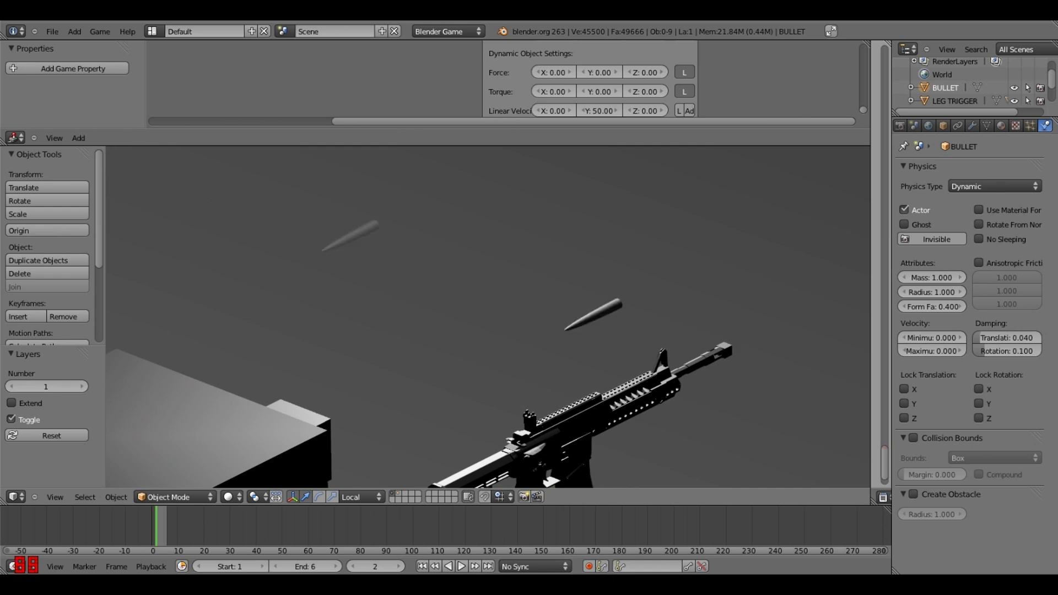
{"action": "key", "text": "Escape"}
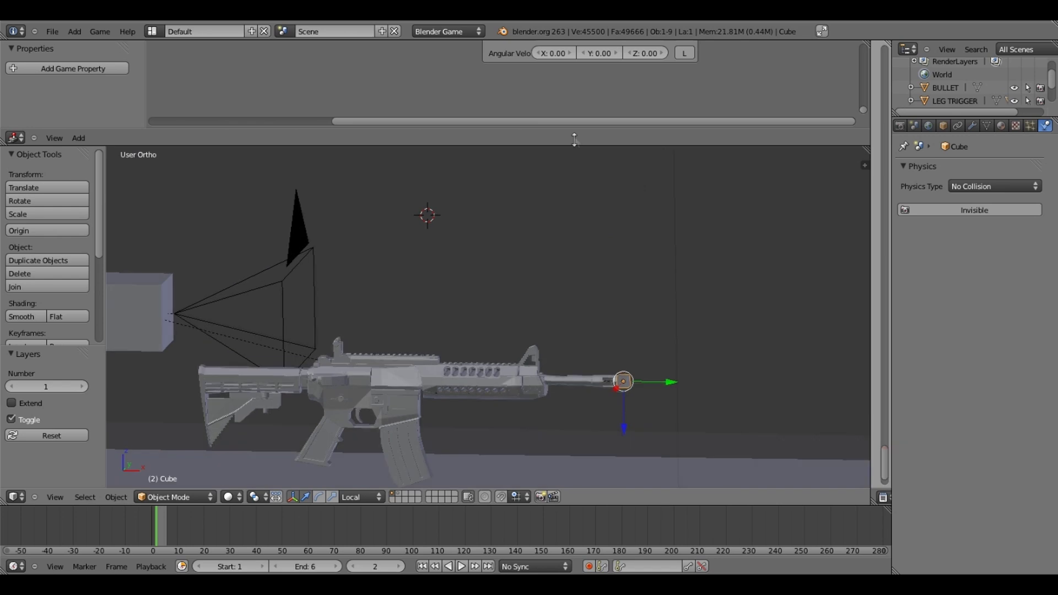
Step: Check the muzzle cube's Add Object actuator, and make the BULLET's linear velocity on layer 2 use local coordinates
{"action": "scroll", "coordinate": [568, 111], "scroll_direction": "up", "scroll_amount": 3}
{"action": "middle_click_drag", "start_coordinate": [571, 104], "coordinate": [701, 105]}
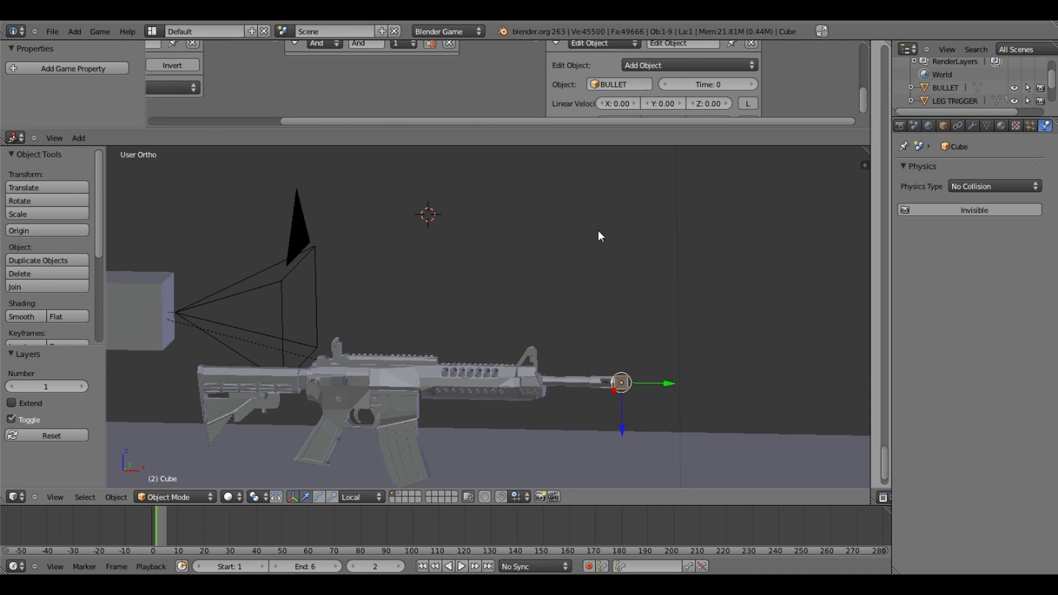
{"action": "key", "text": "2"}
{"action": "right_click", "coordinate": [408, 380]}
{"action": "middle_click_drag", "start_coordinate": [470, 330], "coordinate": [683, 25]}
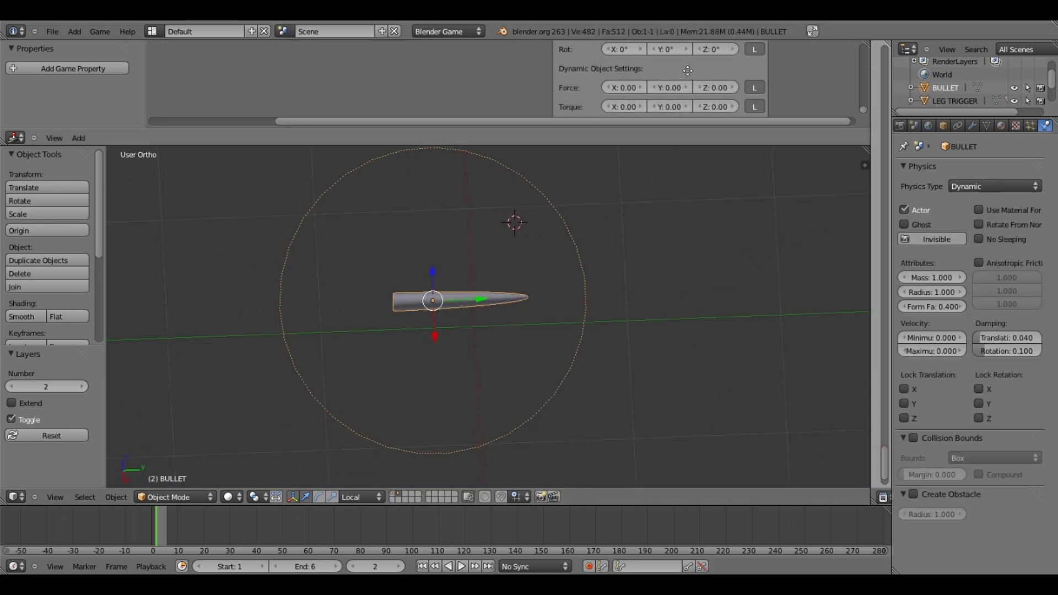
{"action": "middle_click_drag", "start_coordinate": [692, 72], "coordinate": [691, 68]}
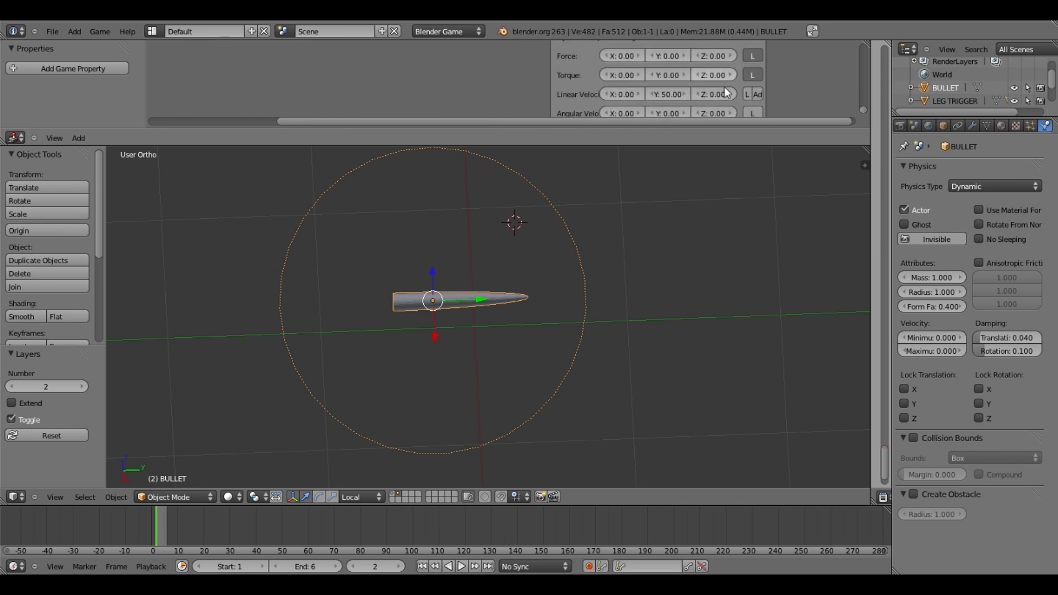
{"action": "left_click", "coordinate": [746, 95]}
Step: Go back to layer 1 in camera view and playtest firing with the local bullet velocity
{"action": "key", "text": "1"}
{"action": "key", "text": "KP_0"}
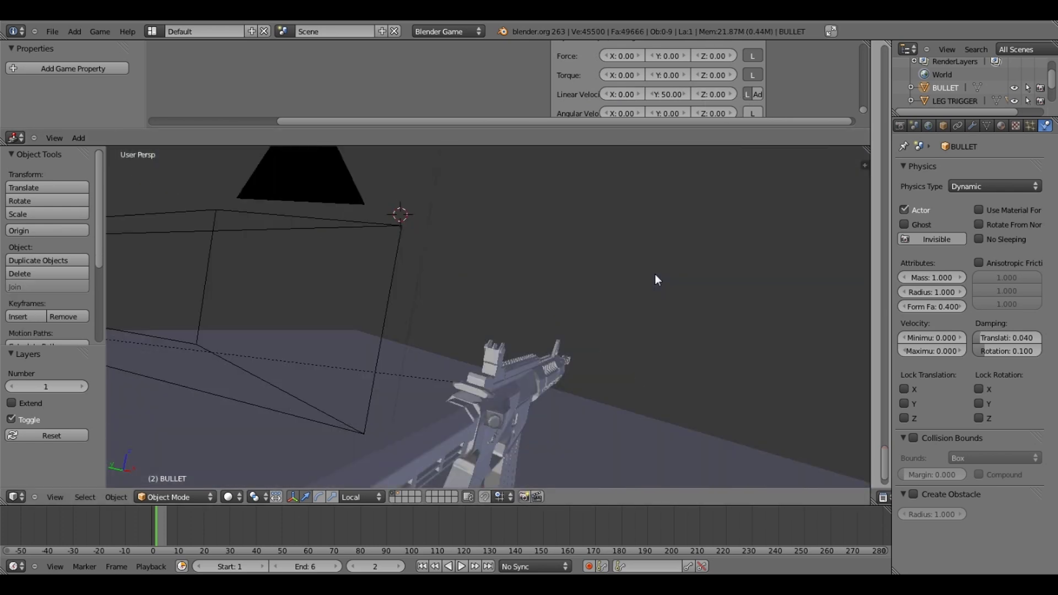
{"action": "key", "text": "p"}
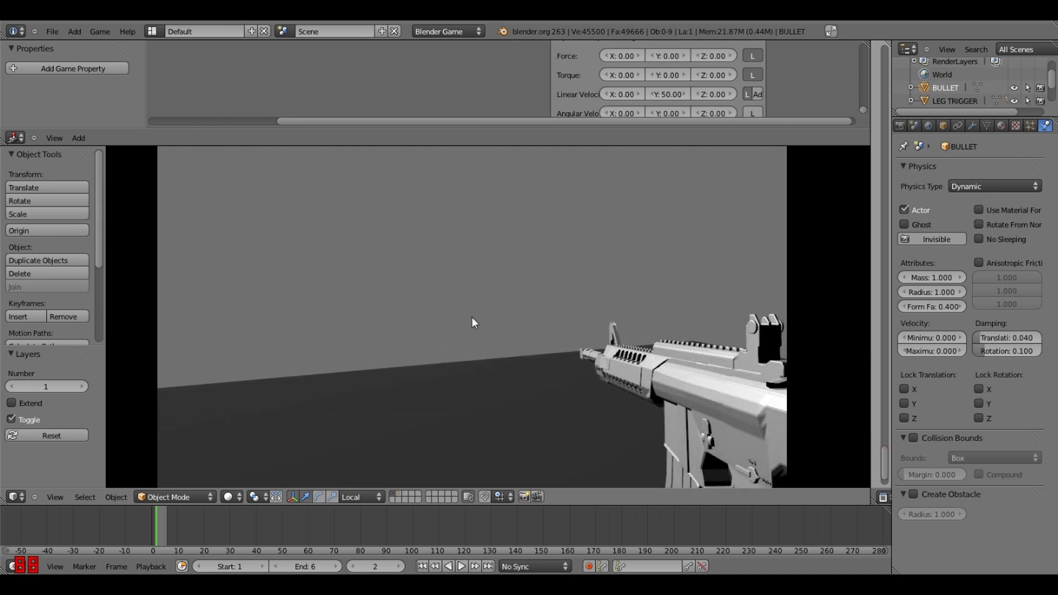
{"action": "key", "text": "Escape"}
Step: Compare the muzzle cube's orientation on layer 1 with the bullet on layer 2 from the top view
{"action": "right_click", "coordinate": [576, 343]}
{"action": "middle_click_drag", "start_coordinate": [575, 343], "coordinate": [501, 409]}
{"action": "key", "text": "KP_7"}
{"action": "key", "text": "2"}
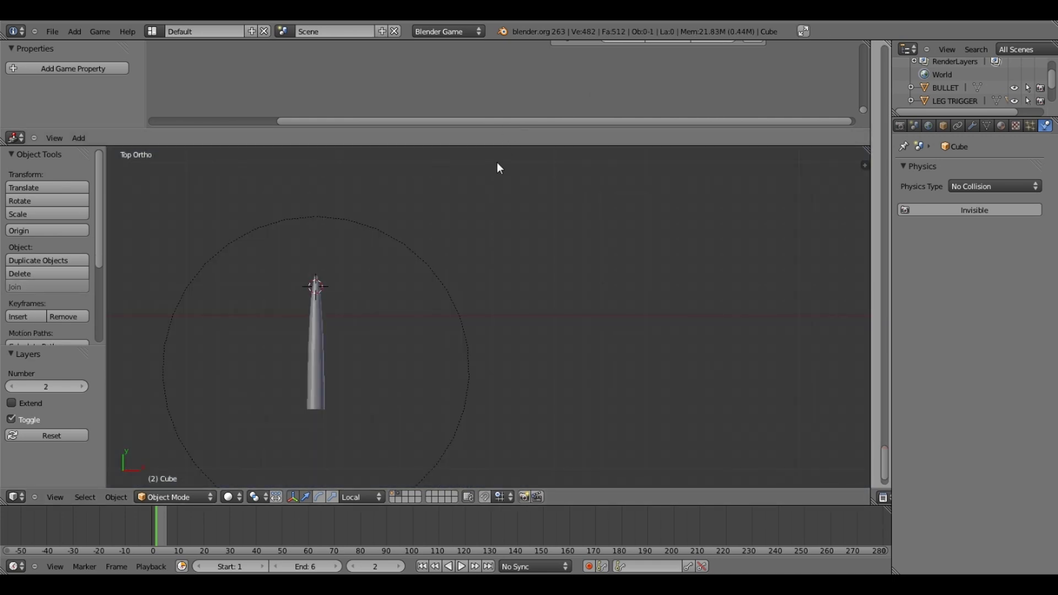
{"action": "right_click", "coordinate": [307, 358]}
{"action": "key", "text": "1"}
Step: Rotate the muzzle cube at the barrel tip by 180 degrees in top view and playtest firing through the camera
{"action": "right_click", "coordinate": [500, 422]}
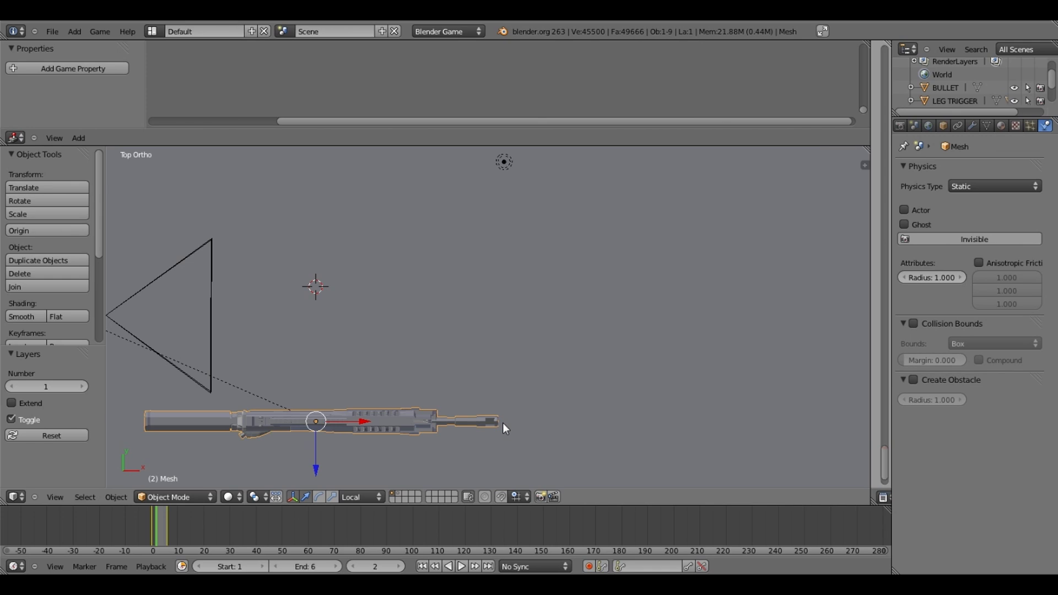
{"action": "right_click", "coordinate": [502, 422]}
{"action": "scroll", "coordinate": [527, 389], "scroll_direction": "down", "scroll_amount": 2, "text": "shift"}
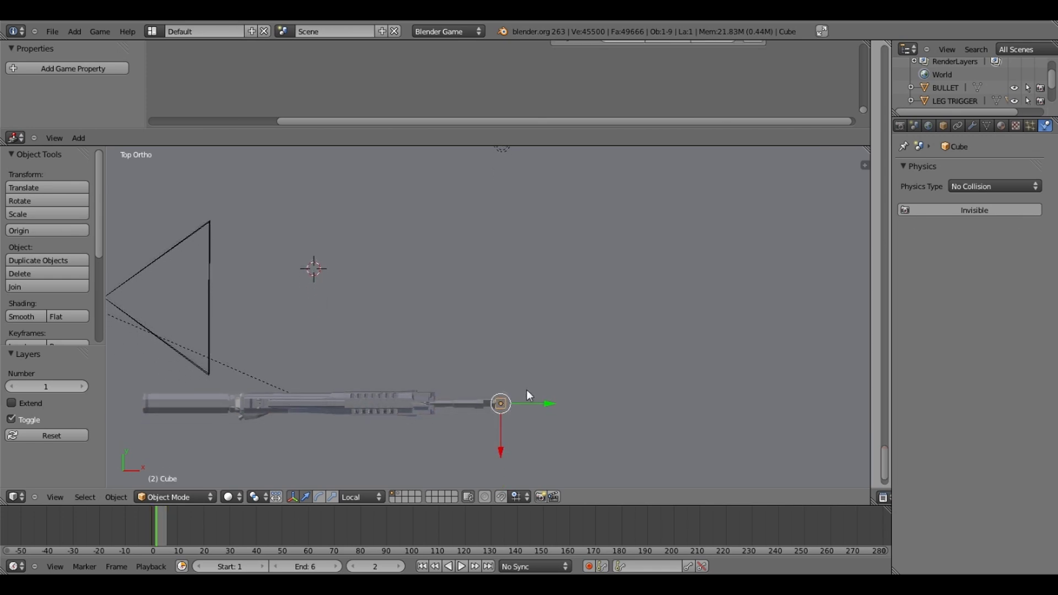
{"action": "type", "text": "r180"}
{"action": "key", "text": "Return"}
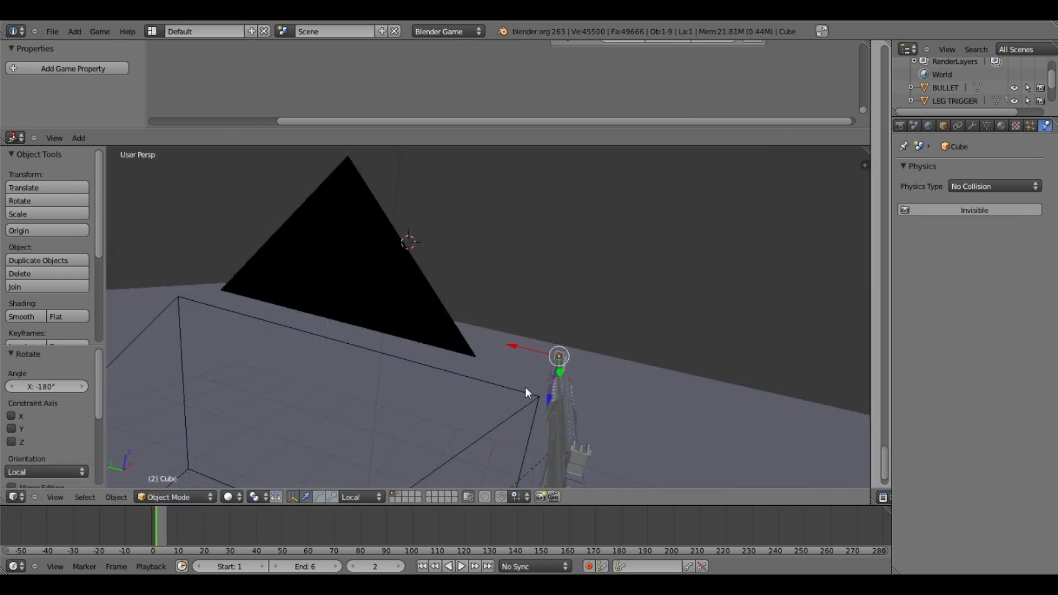
{"action": "key", "text": "p"}
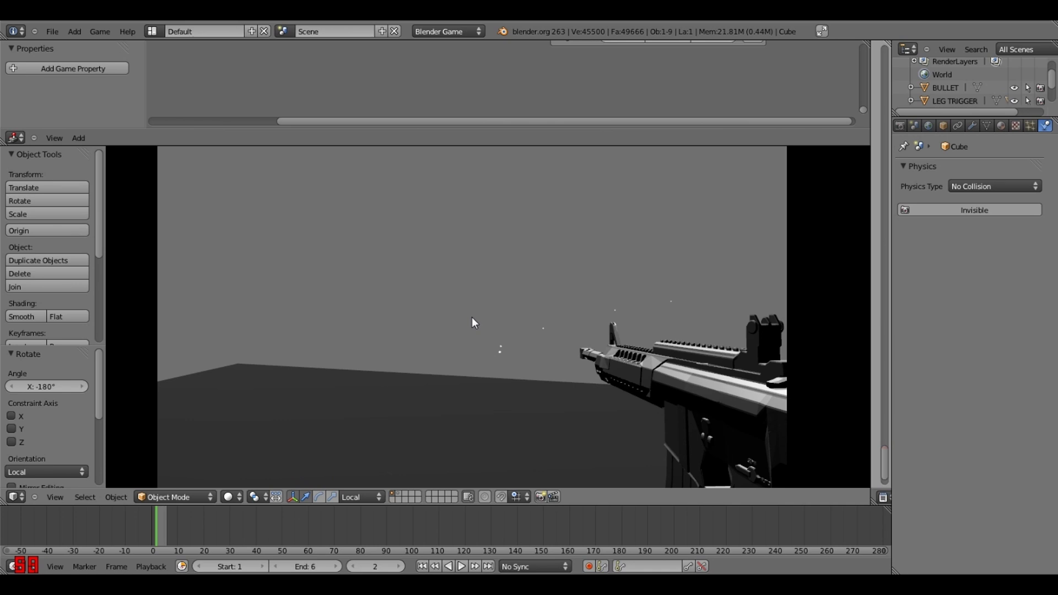
{"action": "key", "text": "Escape"}
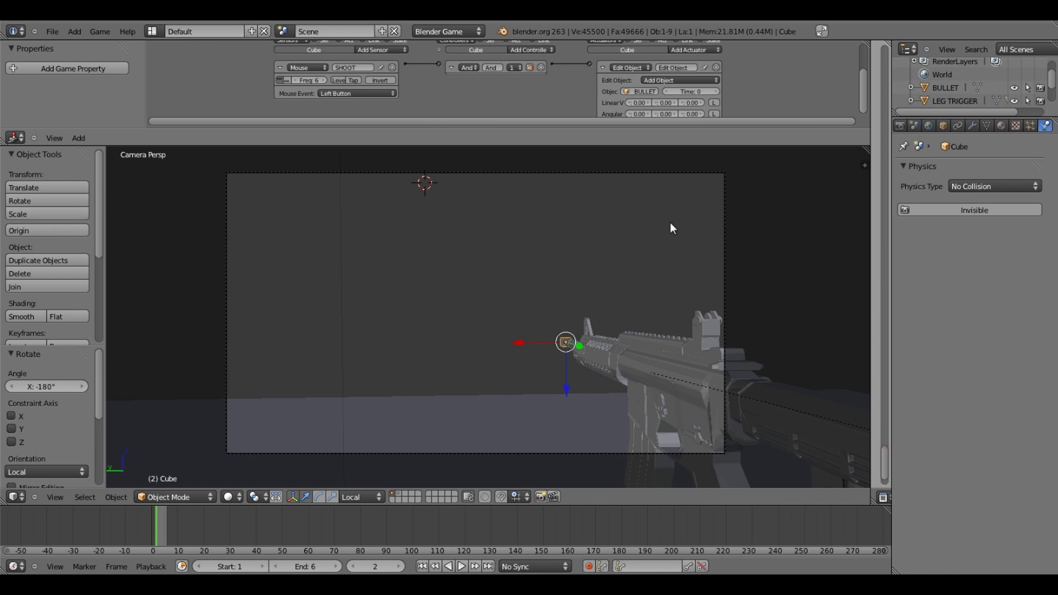
Step: Add the rifle mesh to the selection alongside the muzzle cube and rename the rifle object GUN
{"action": "right_click", "coordinate": [654, 349], "text": "shift"}
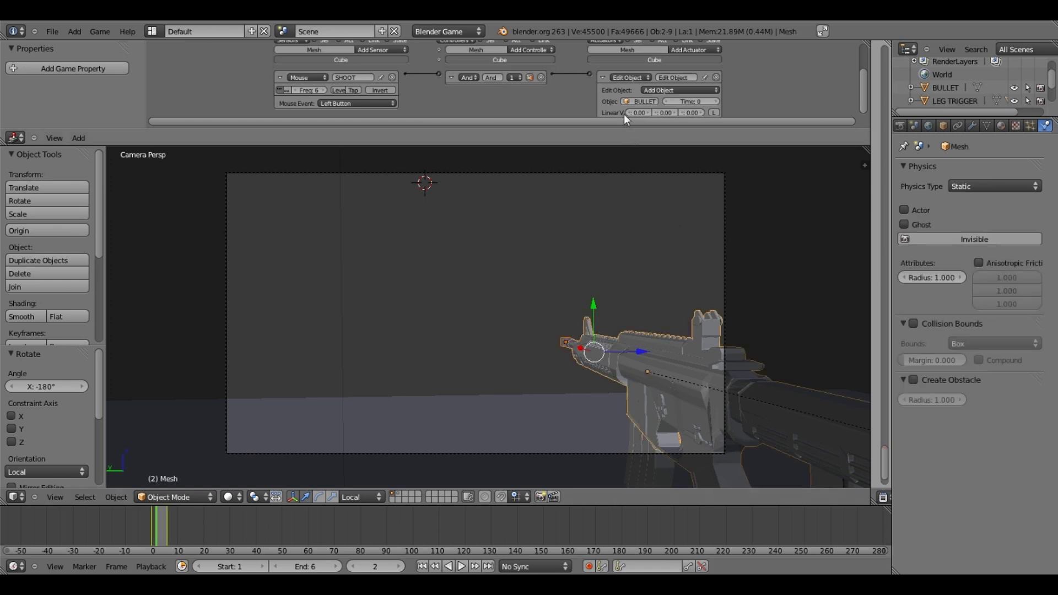
{"action": "left_click", "coordinate": [691, 57]}
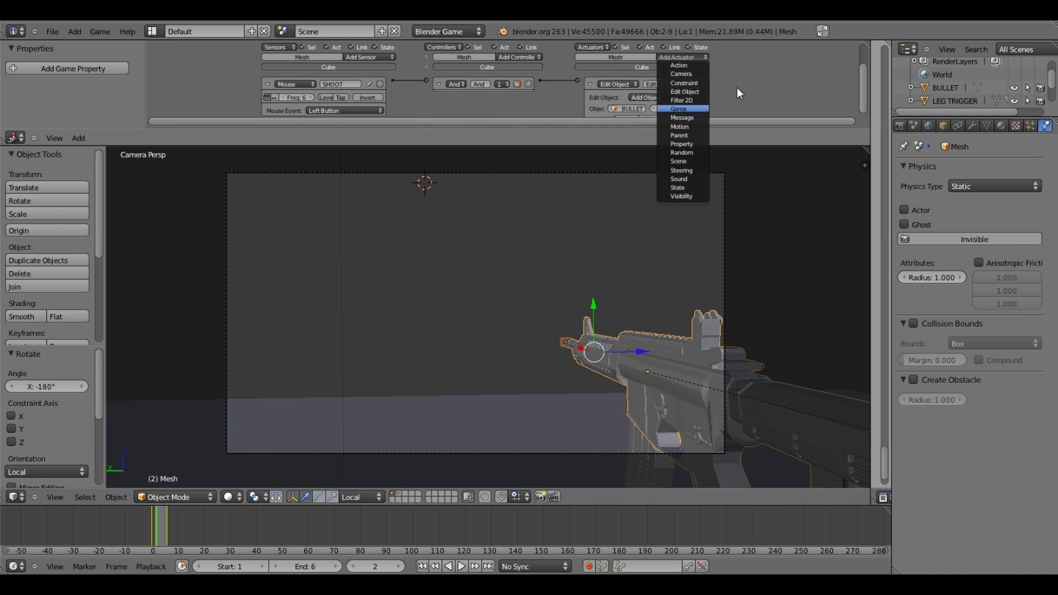
{"action": "left_click", "coordinate": [941, 126]}
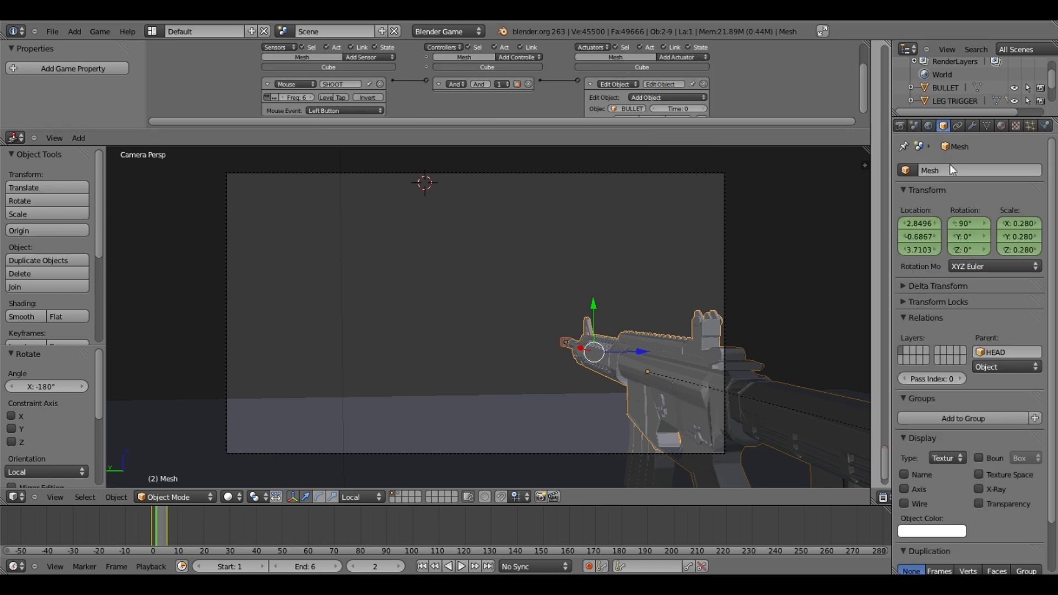
{"action": "left_click", "coordinate": [948, 164]}
{"action": "type", "text": "gun"}
{"action": "key", "text": "Return"}
{"action": "left_click", "coordinate": [939, 171]}
{"action": "type", "text": "GUN"}
{"action": "key", "text": "Return"}
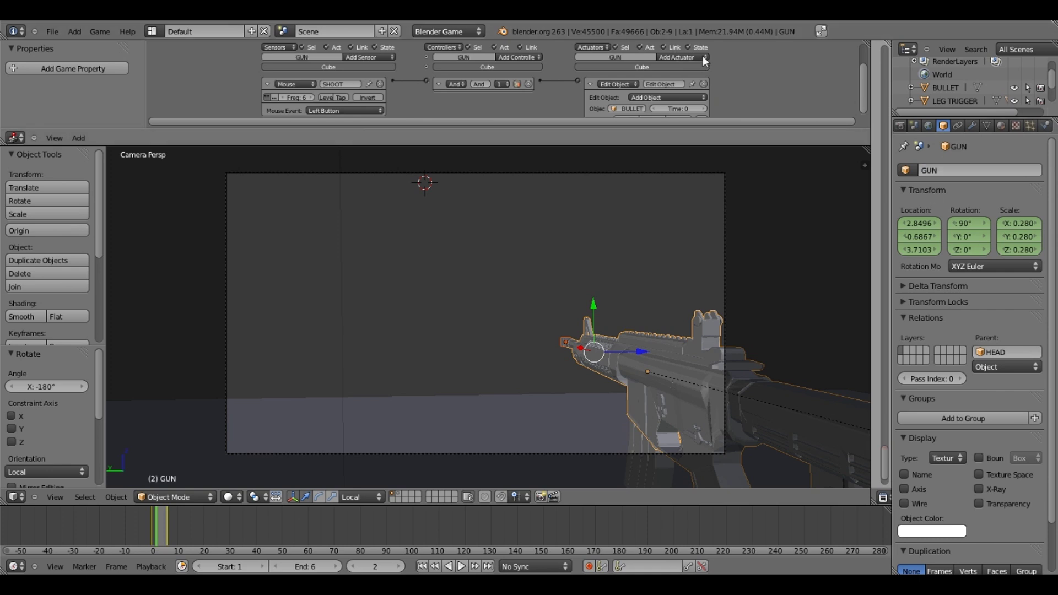
Step: Add an Action actuator playing MeshAction to GUN and link the muzzle cube's shooting And controller to it
{"action": "left_click", "coordinate": [703, 55]}
{"action": "left_click", "coordinate": [693, 64]}
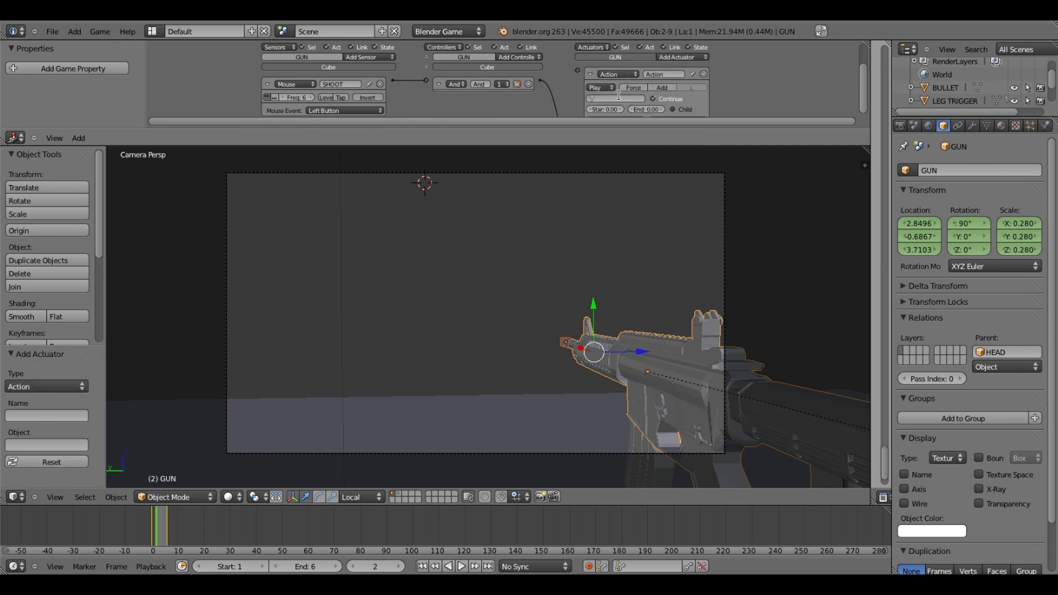
{"action": "left_click_drag", "start_coordinate": [545, 82], "coordinate": [542, 81]}
{"action": "scroll", "coordinate": [616, 83], "scroll_direction": "up", "scroll_amount": 3}
{"action": "middle_click_drag", "start_coordinate": [620, 78], "coordinate": [606, 87]}
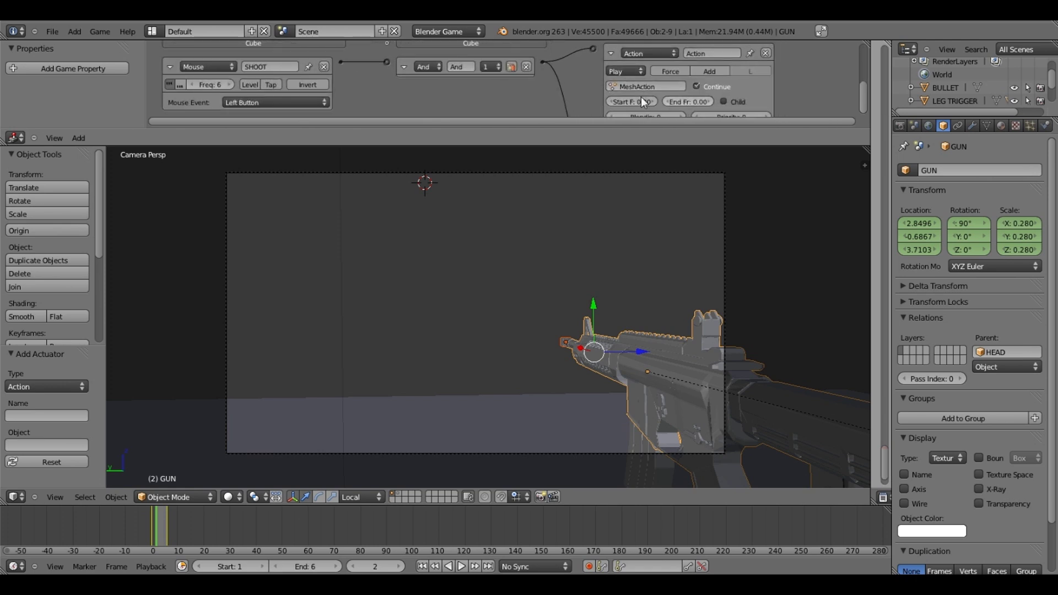
Step: Set the GUN action's end frame to 6, name the actuator SHOOT ANI, and playtest the shooting animation
{"action": "left_click", "coordinate": [688, 102]}
{"action": "left_click", "coordinate": [700, 55]}
{"action": "type", "text": "SHOOT ANI"}
{"action": "key", "text": "Return"}
{"action": "scroll", "coordinate": [538, 249], "scroll_direction": "down", "scroll_amount": 5}
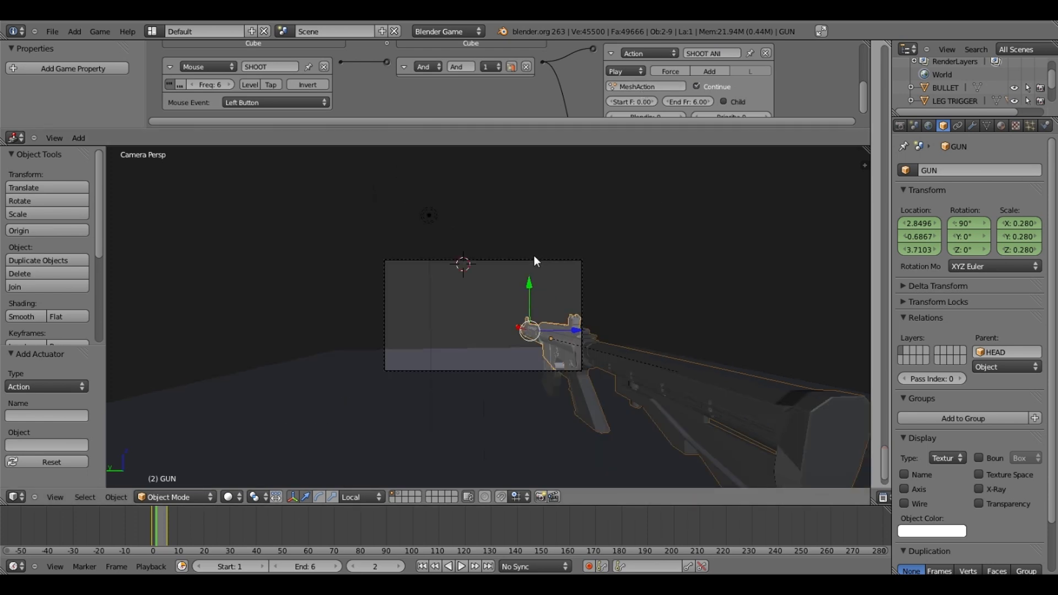
{"action": "key", "text": "p"}
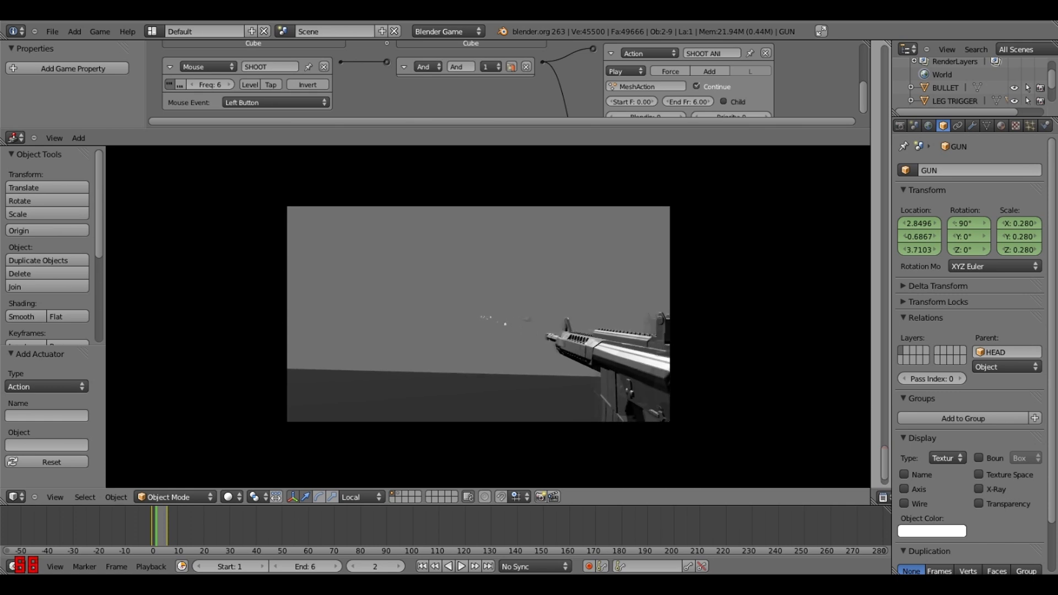
{"action": "key", "text": "Escape"}
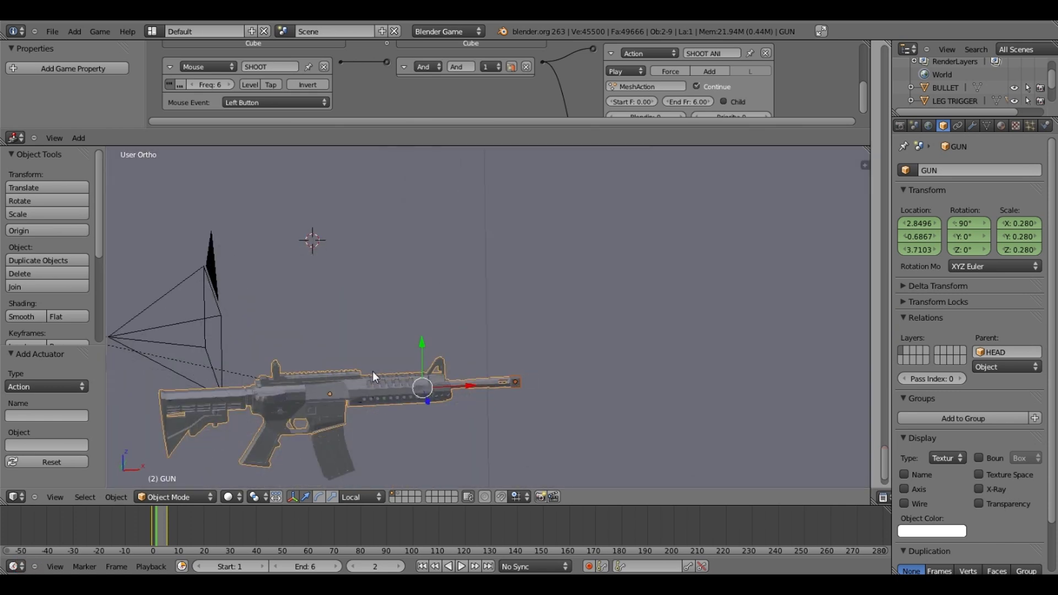
Step: Clear the muzzle cube's parent while keeping its transformation
{"action": "right_click", "coordinate": [511, 382]}
{"action": "middle_click_drag", "start_coordinate": [541, 370], "coordinate": [593, 362], "text": "shift"}
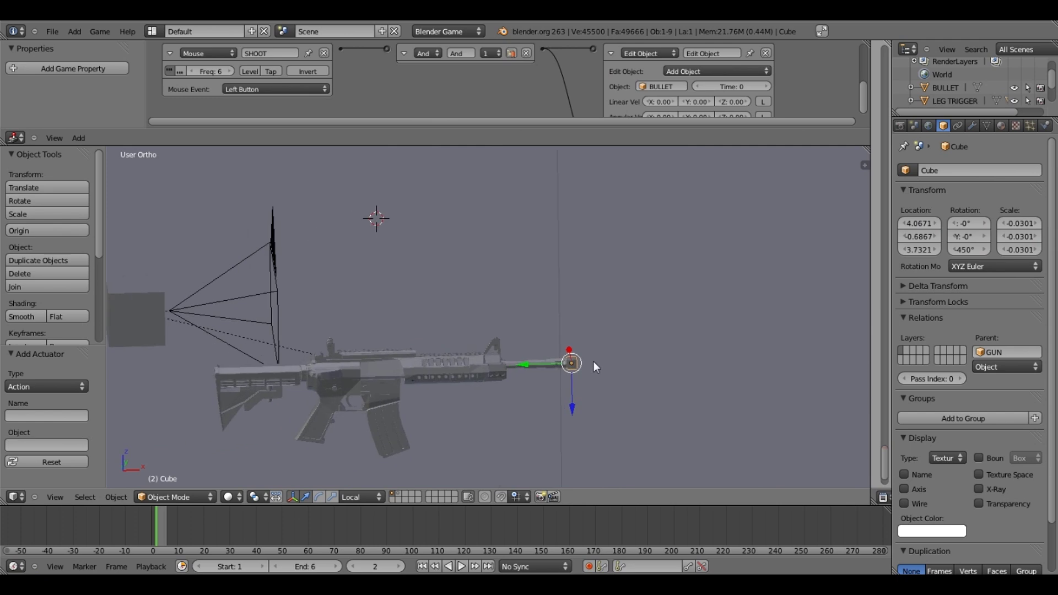
{"action": "scroll", "coordinate": [593, 361], "scroll_direction": "up", "scroll_amount": 1, "text": "ctrl"}
{"action": "key", "text": "alt+p"}
{"action": "left_click", "coordinate": [596, 362]}
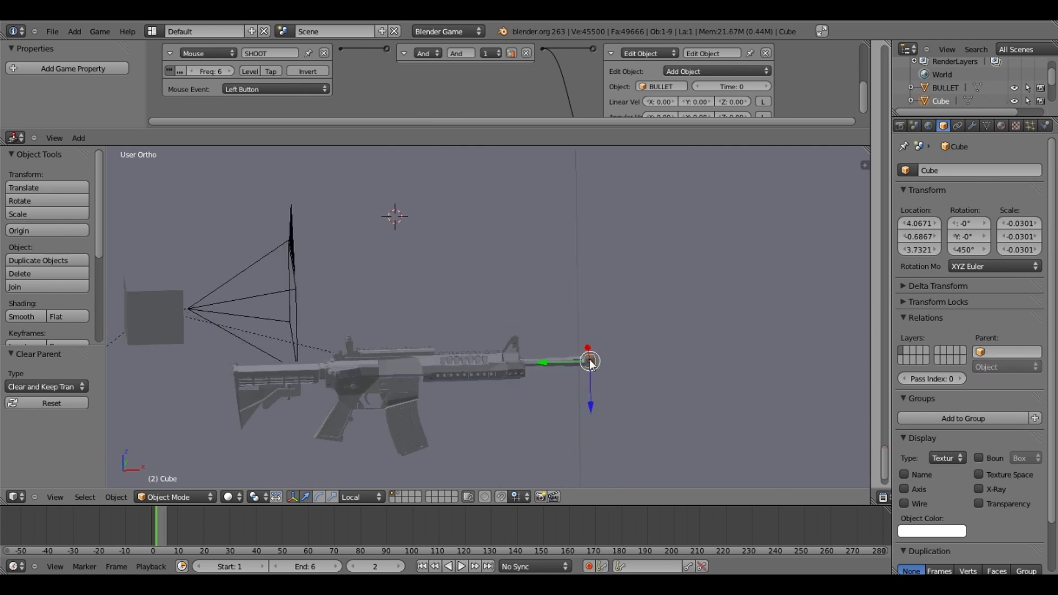
Step: Parent the muzzle cube to the HEAD object
{"action": "key", "text": "a"}
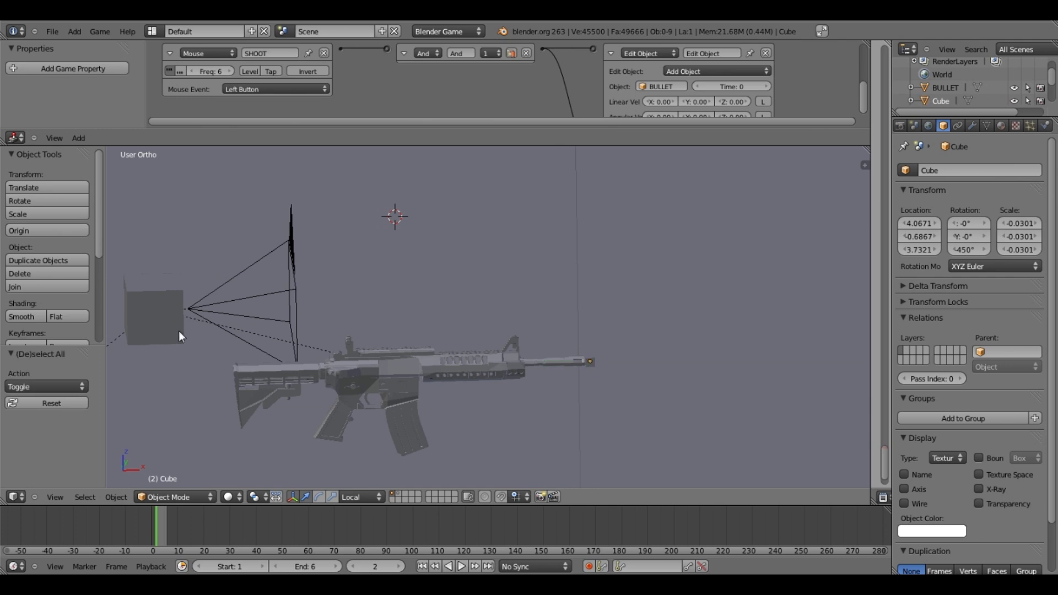
{"action": "right_click", "coordinate": [179, 331]}
{"action": "key", "text": "ctrl+p"}
{"action": "left_click", "coordinate": [165, 321]}
{"action": "key", "text": "s"}
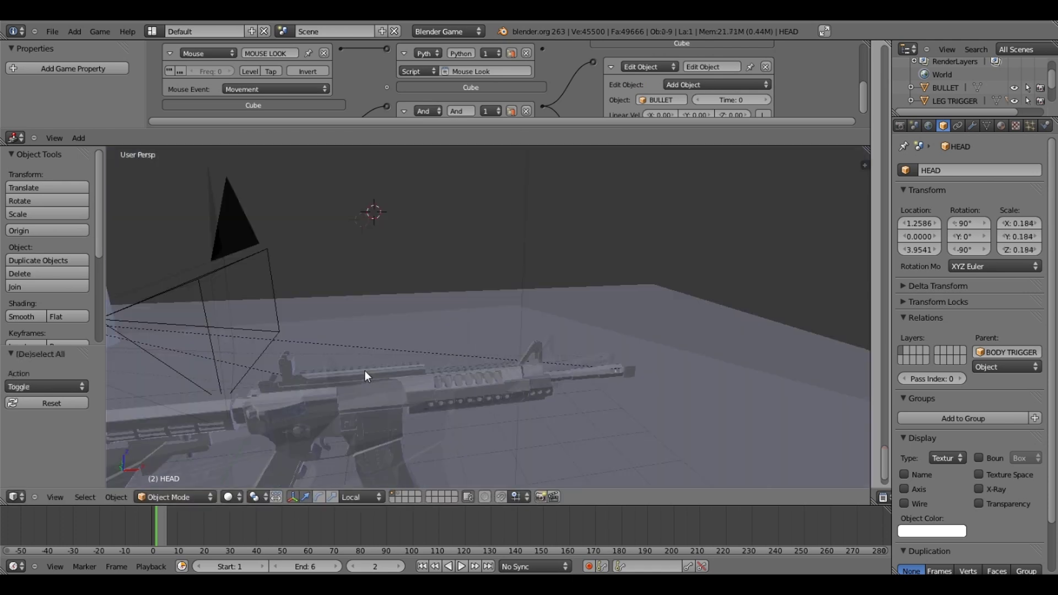
Step: Playtest firing from the camera view with the muzzle cube parented to HEAD
{"action": "middle_click_drag", "start_coordinate": [365, 373], "coordinate": [365, 376]}
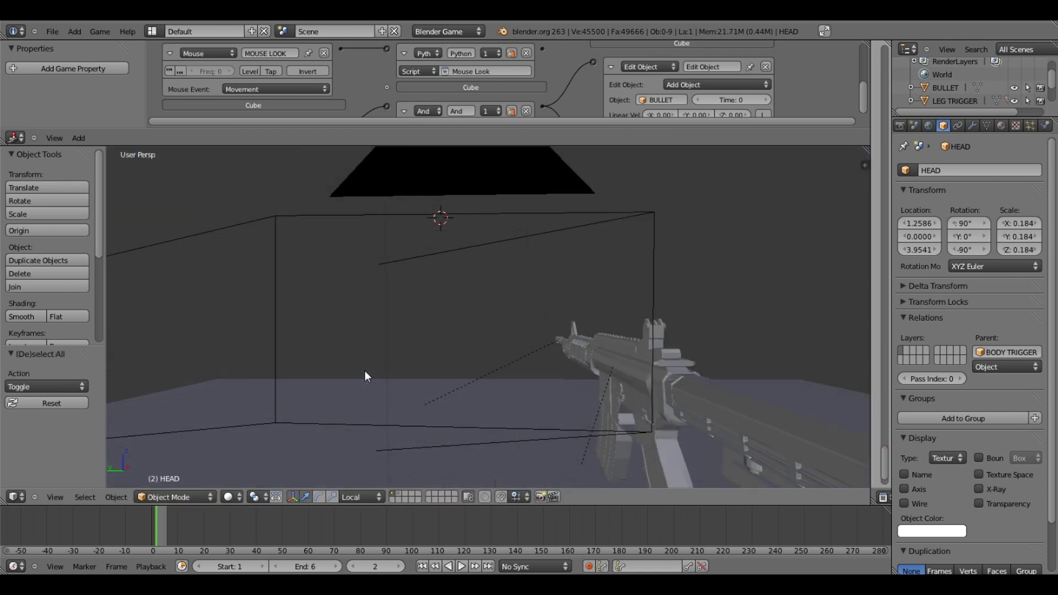
{"action": "key", "text": "p"}
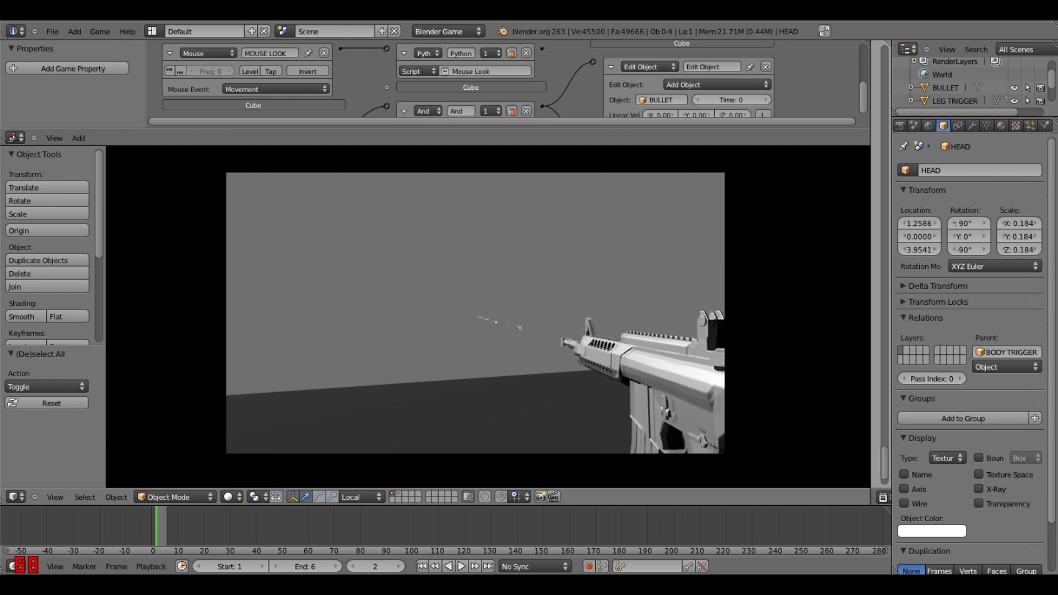
{"action": "key", "text": "Escape"}
Step: Insert a location, rotation and scale keyframe for GUN at frame 3
{"action": "left_click_drag", "start_coordinate": [159, 523], "coordinate": [159, 523]}
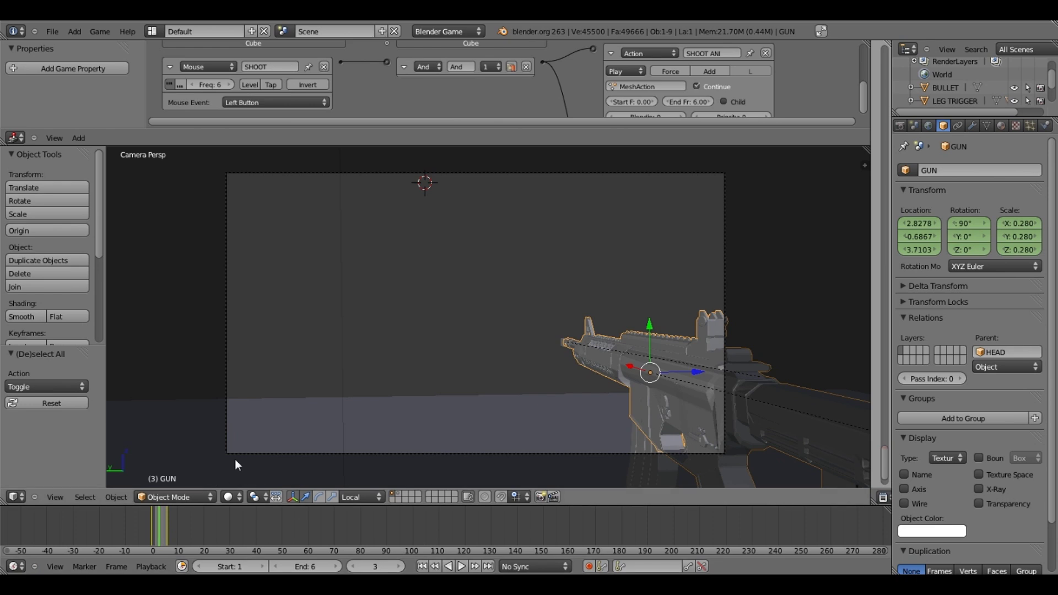
{"action": "key", "text": "i"}
{"action": "left_click", "coordinate": [363, 375]}
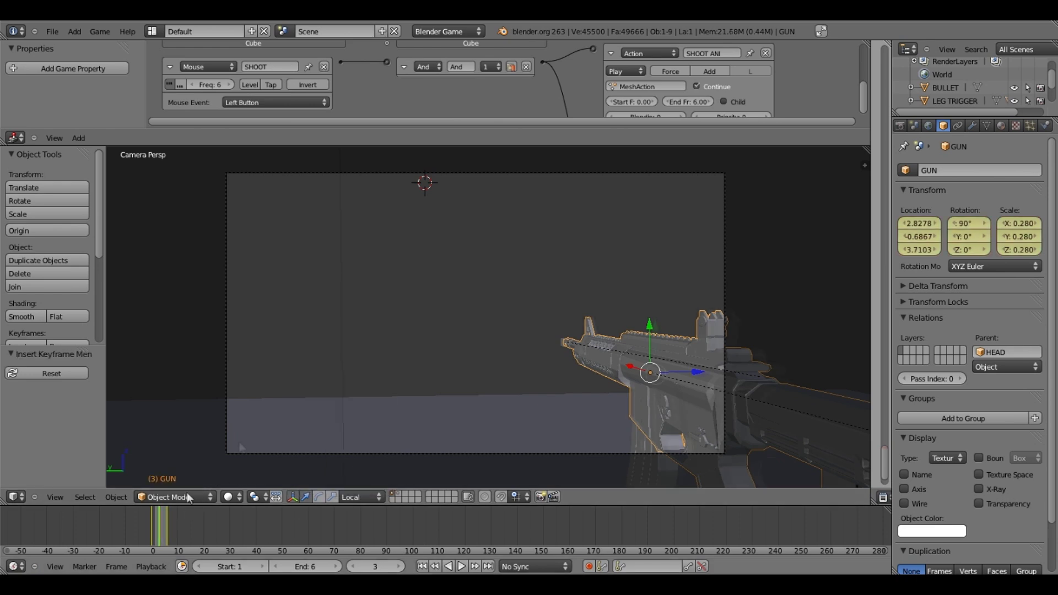
{"action": "left_click", "coordinate": [167, 523]}
Step: Set the SHOOT ANI actuator's end frame to 3 and playtest the shortened recoil animation
{"action": "left_click_drag", "start_coordinate": [670, 98], "coordinate": [657, 128]}
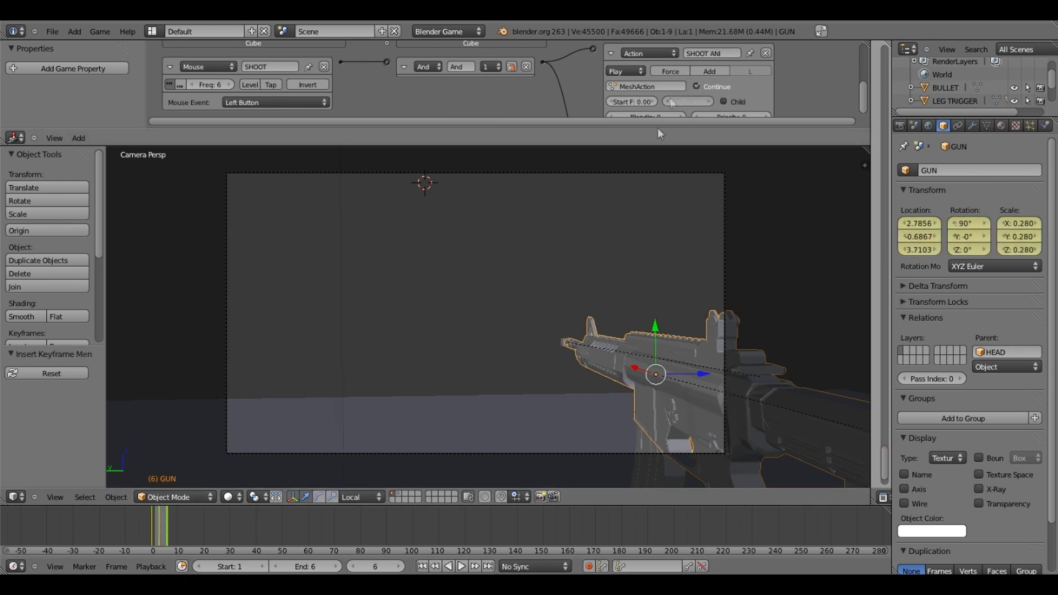
{"action": "key", "text": "p"}
{"action": "left_click", "coordinate": [630, 182]}
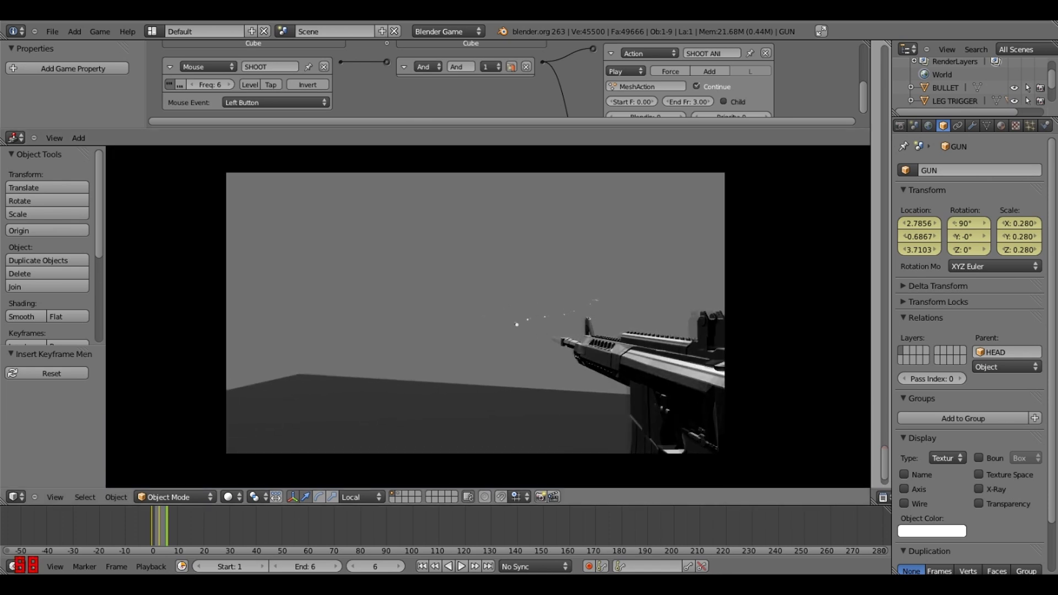
{"action": "key", "text": "Escape"}
Step: At frame 3, move GUN back about 0.05 along its local X axis and insert a LocRotScale keyframe
{"action": "left_click", "coordinate": [160, 515]}
{"action": "left_click", "coordinate": [161, 514]}
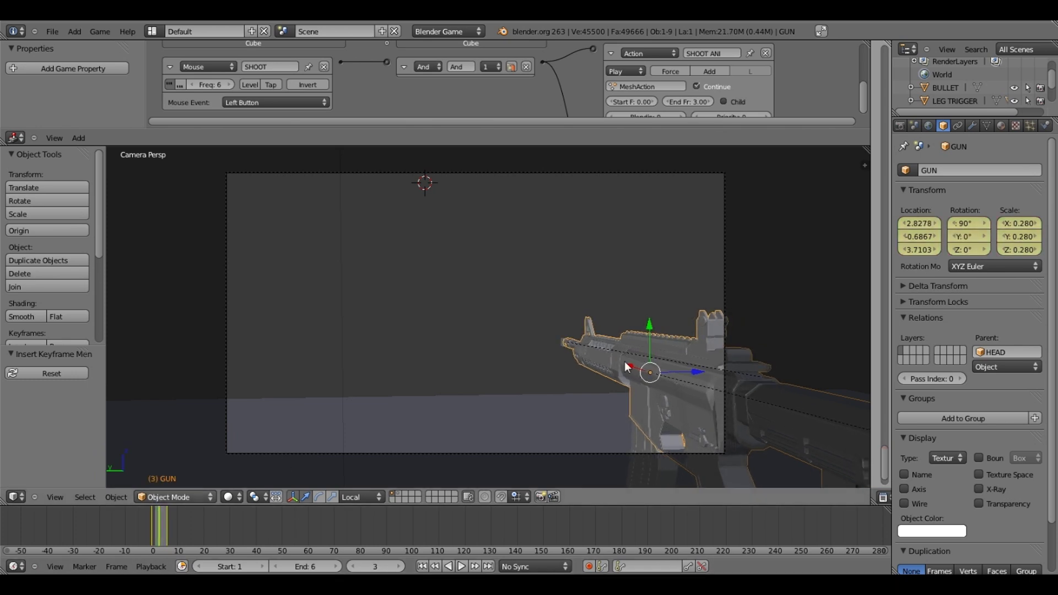
{"action": "key", "text": "g"}
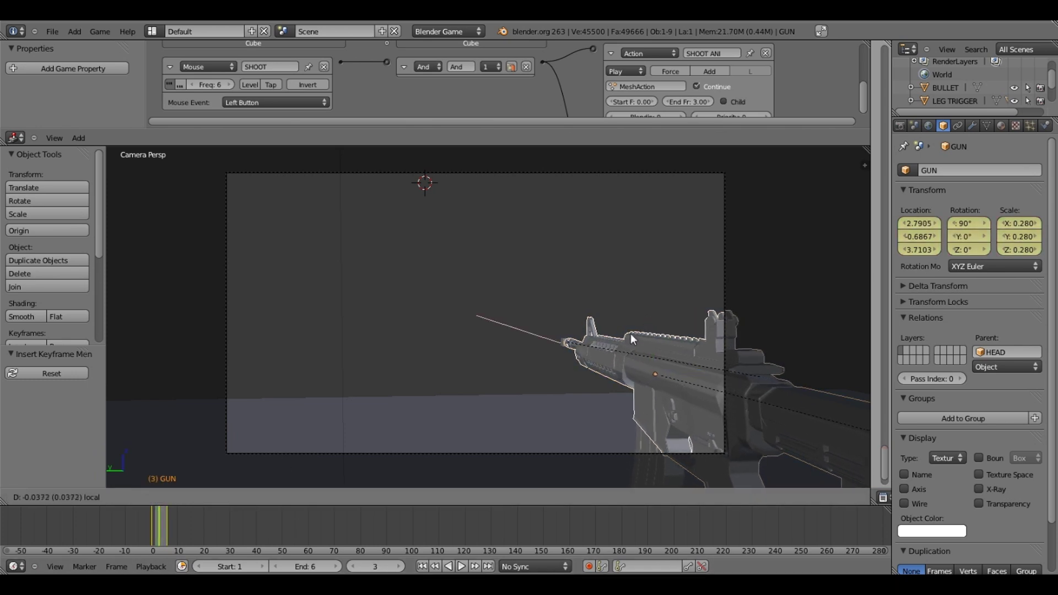
{"action": "left_click", "coordinate": [631, 332]}
{"action": "key", "text": "i"}
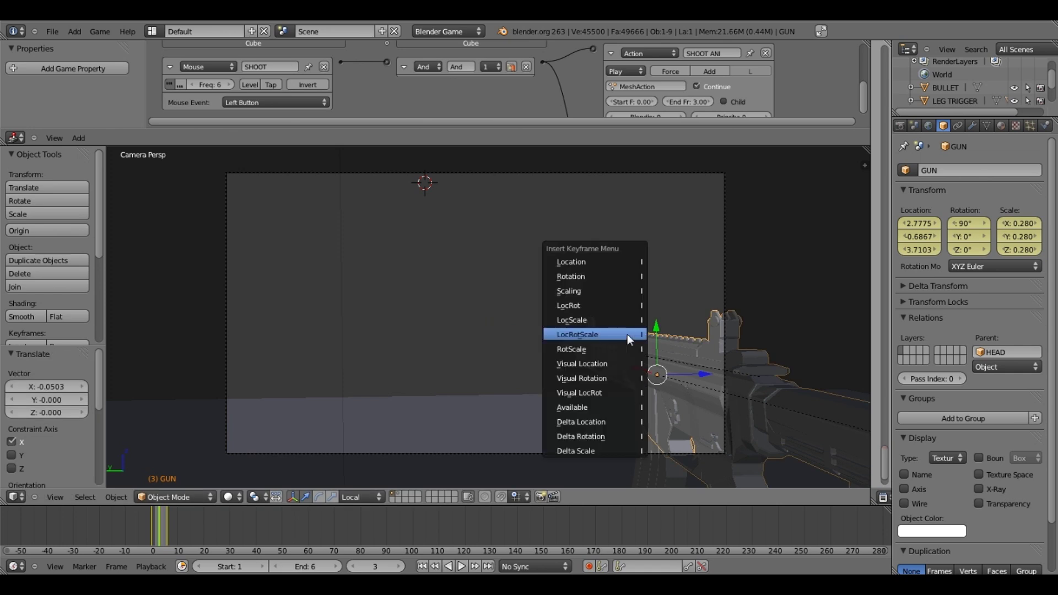
{"action": "left_click", "coordinate": [627, 334]}
Step: Playtest firing with the adjusted recoil keyframe
{"action": "key", "text": "p"}
{"action": "left_click", "coordinate": [628, 334]}
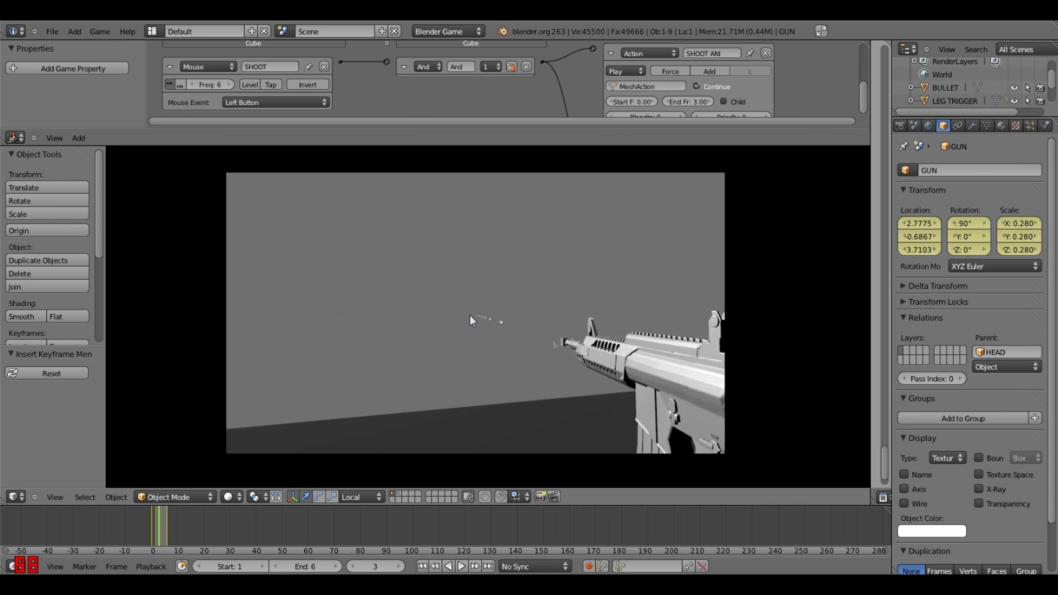
{"action": "key", "text": "Escape"}
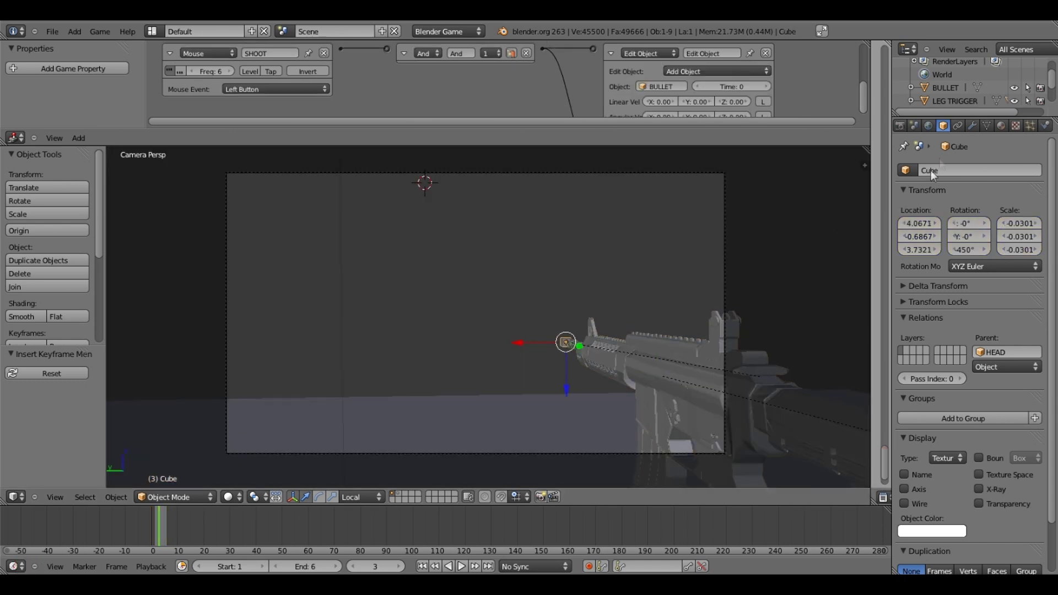
Step: Make the muzzle cube invisible in its physics settings and playtest firing
{"action": "left_click", "coordinate": [1046, 126]}
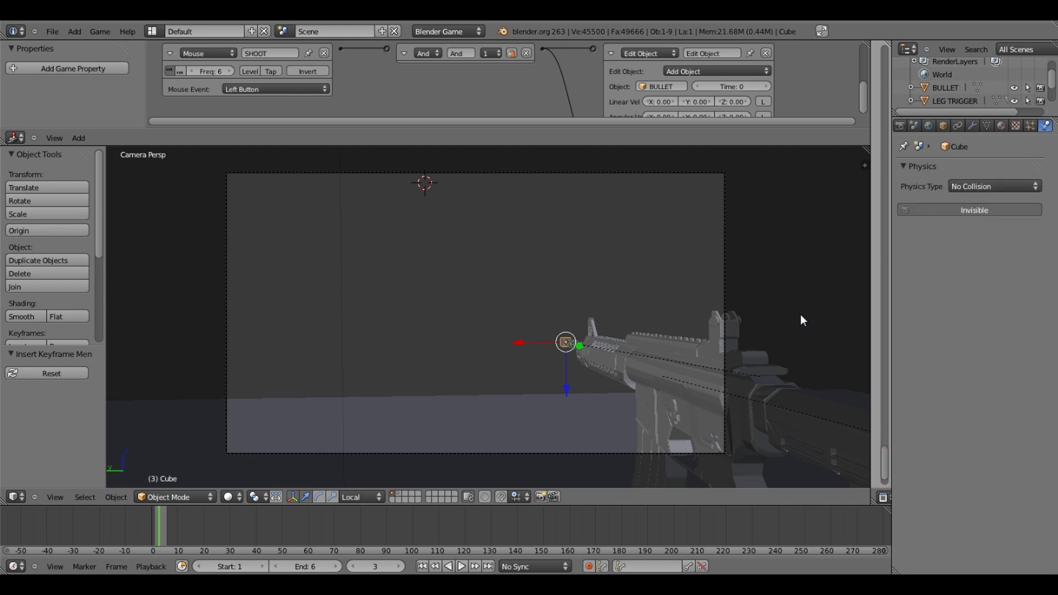
{"action": "key", "text": "p"}
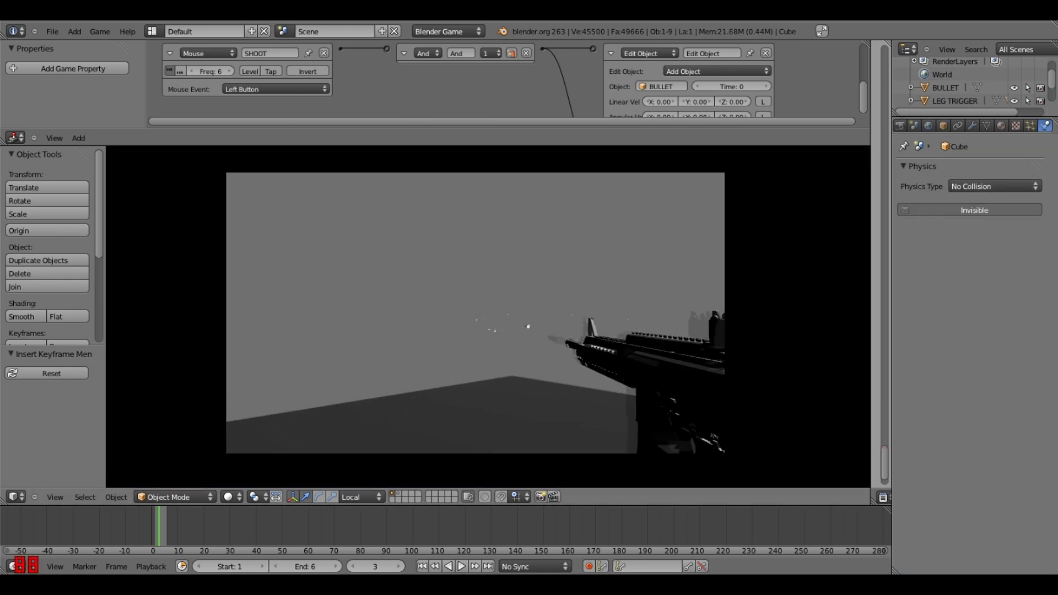